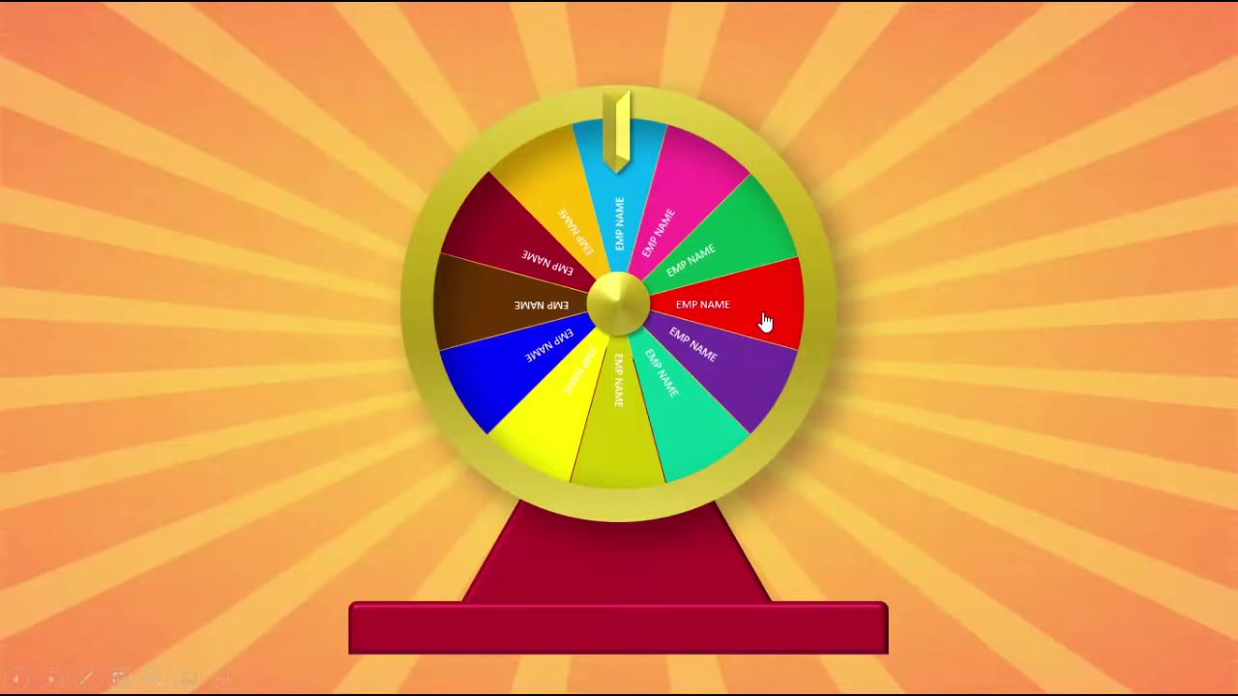
# In the slideshow, spin the wheel, advance to the next wheel slide, then spin and stop it.
pyautogui.click(764, 322)
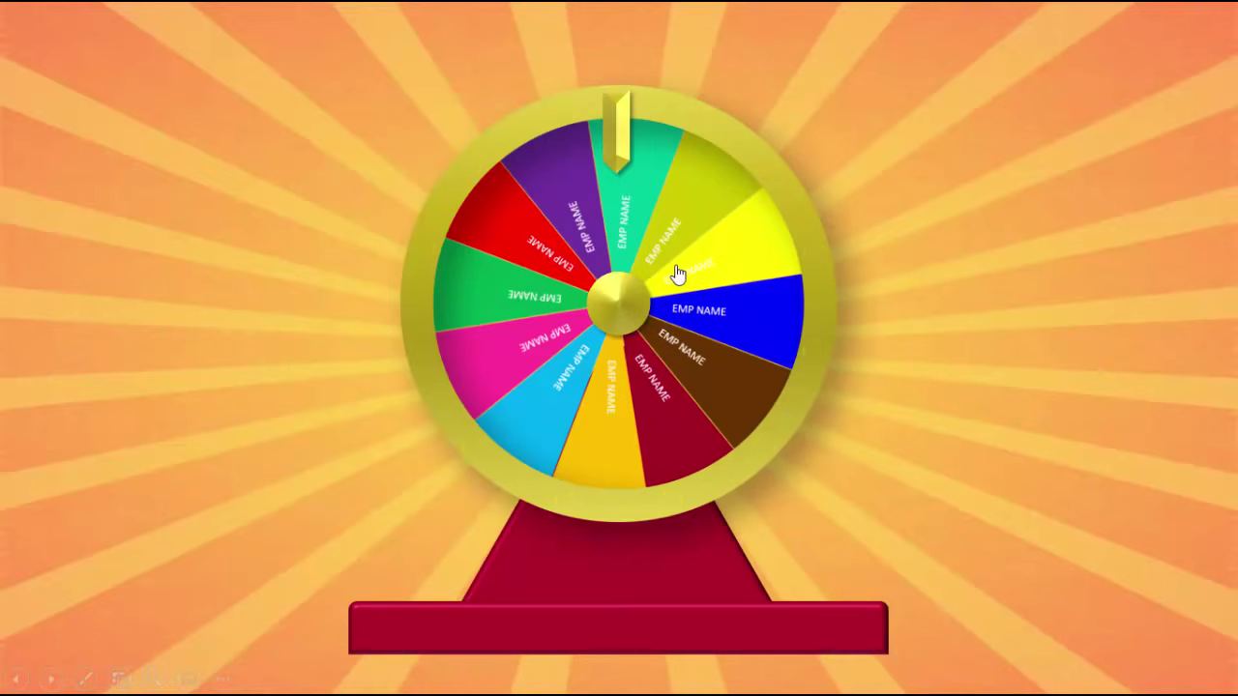
pyautogui.click(1156, 284)
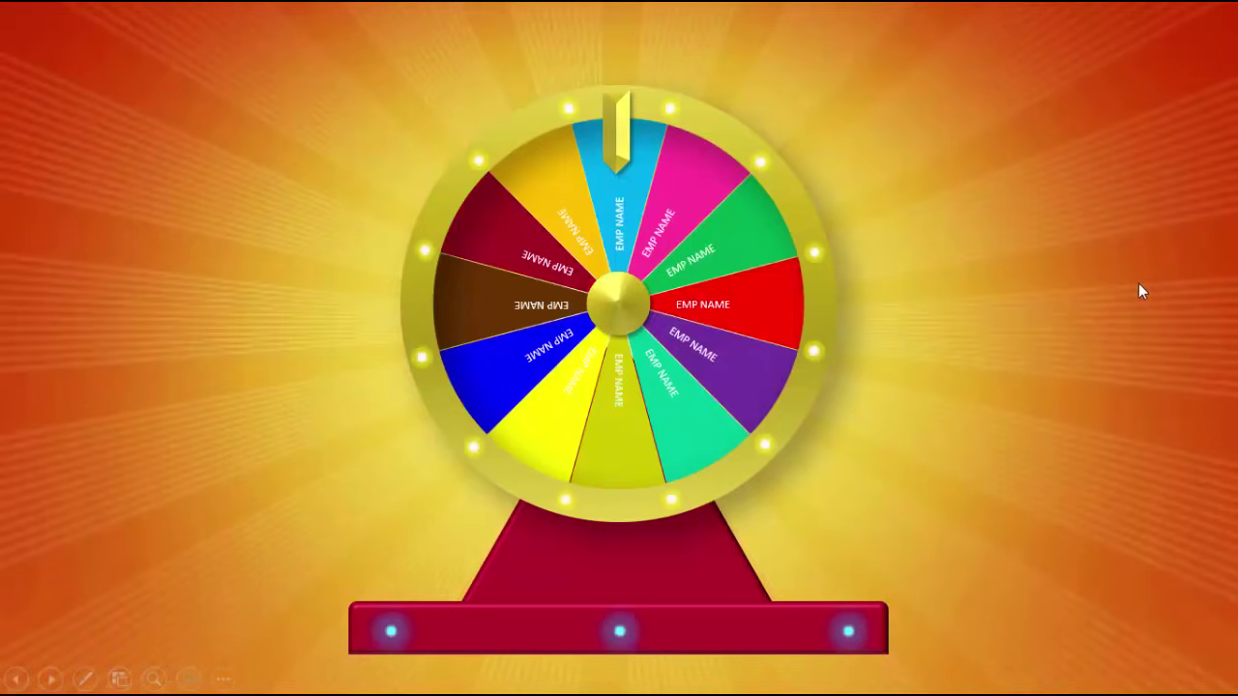
pyautogui.click(757, 257)
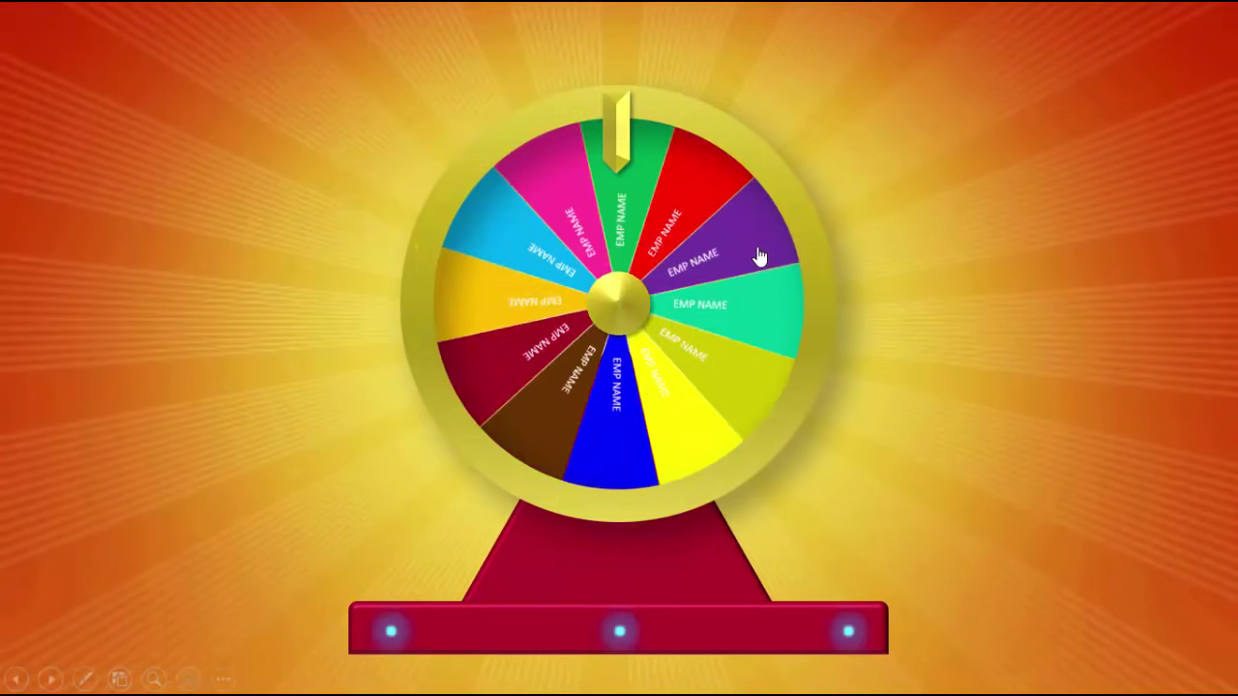
pyautogui.click(759, 256)
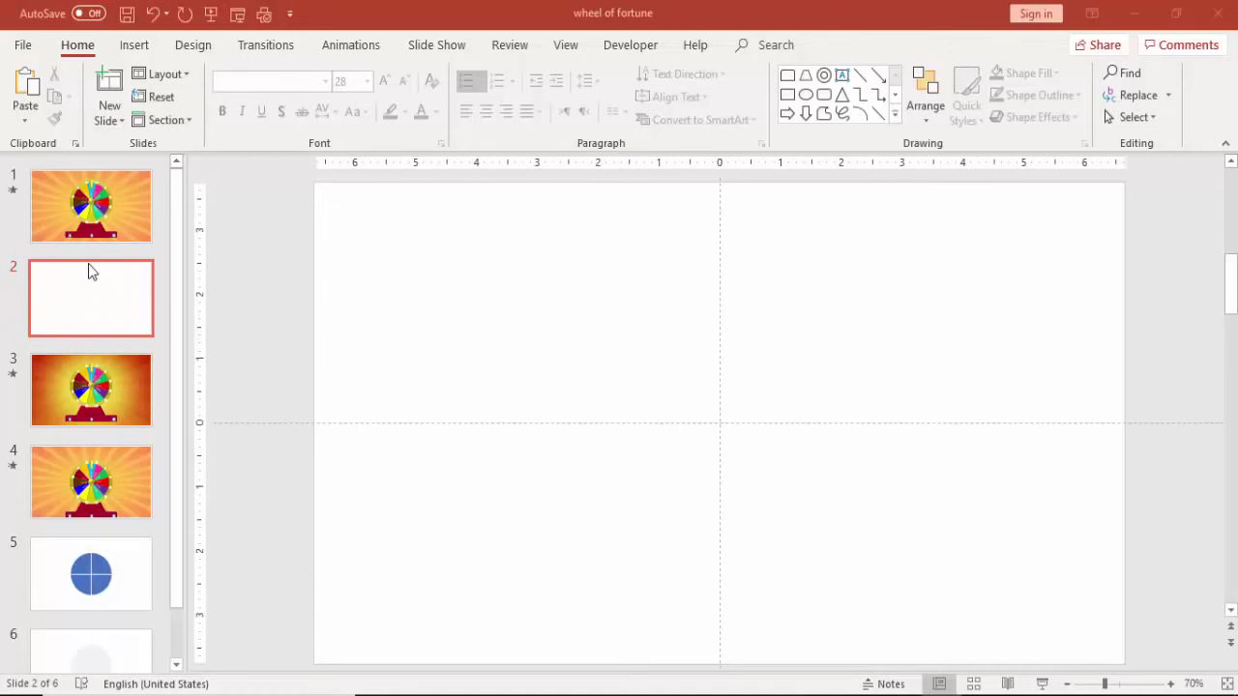
# Insert an oval on slide 2 and size it to 4.5 × 4.5 inches.
pyautogui.click(137, 47)
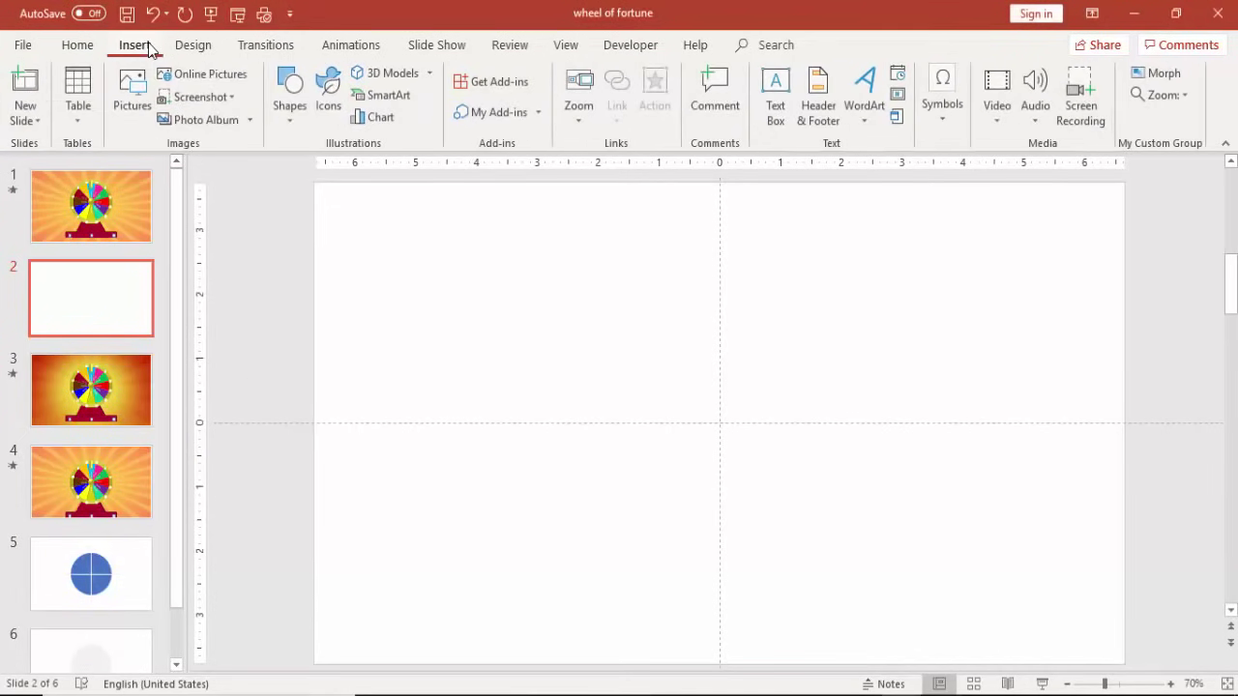
pyautogui.click(286, 106)
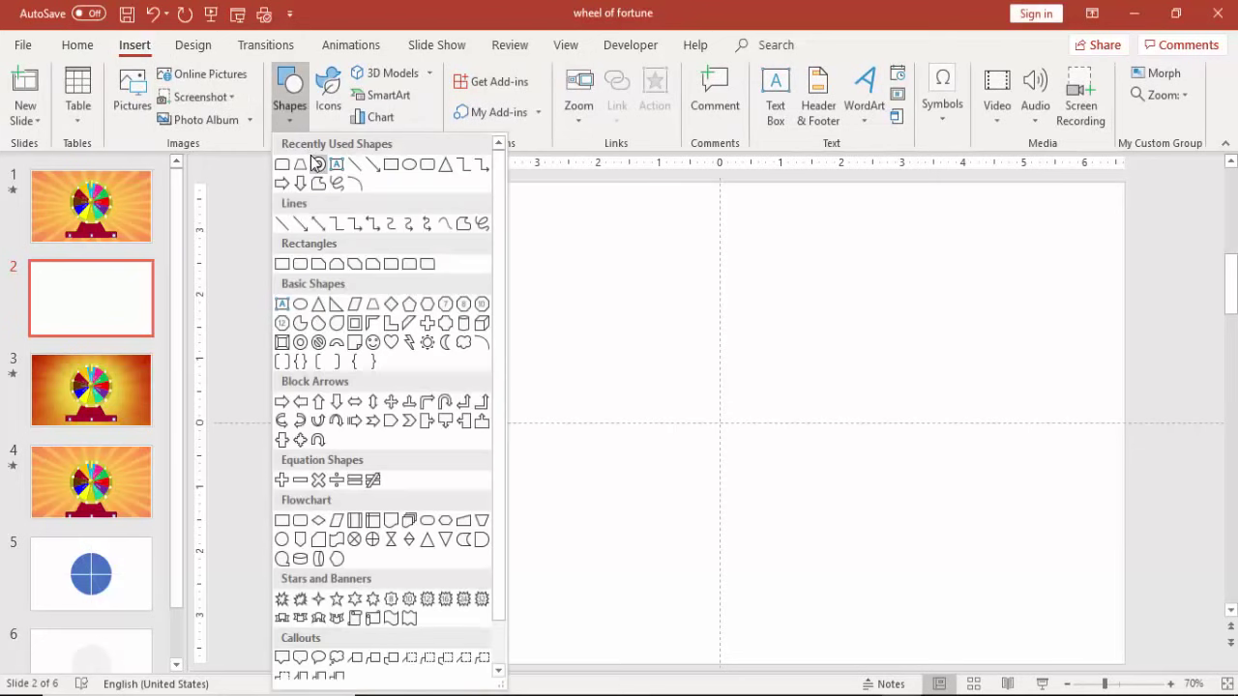
pyautogui.click(301, 305)
pyautogui.click(644, 354)
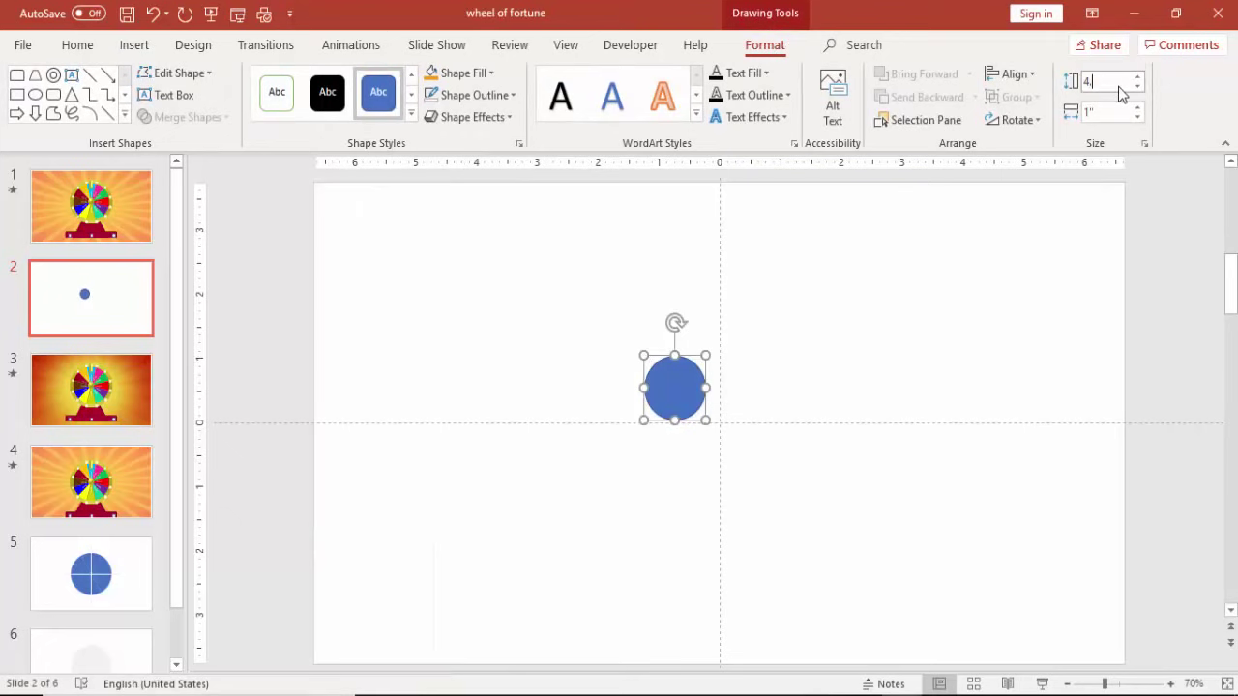
pyautogui.click(1102, 113)
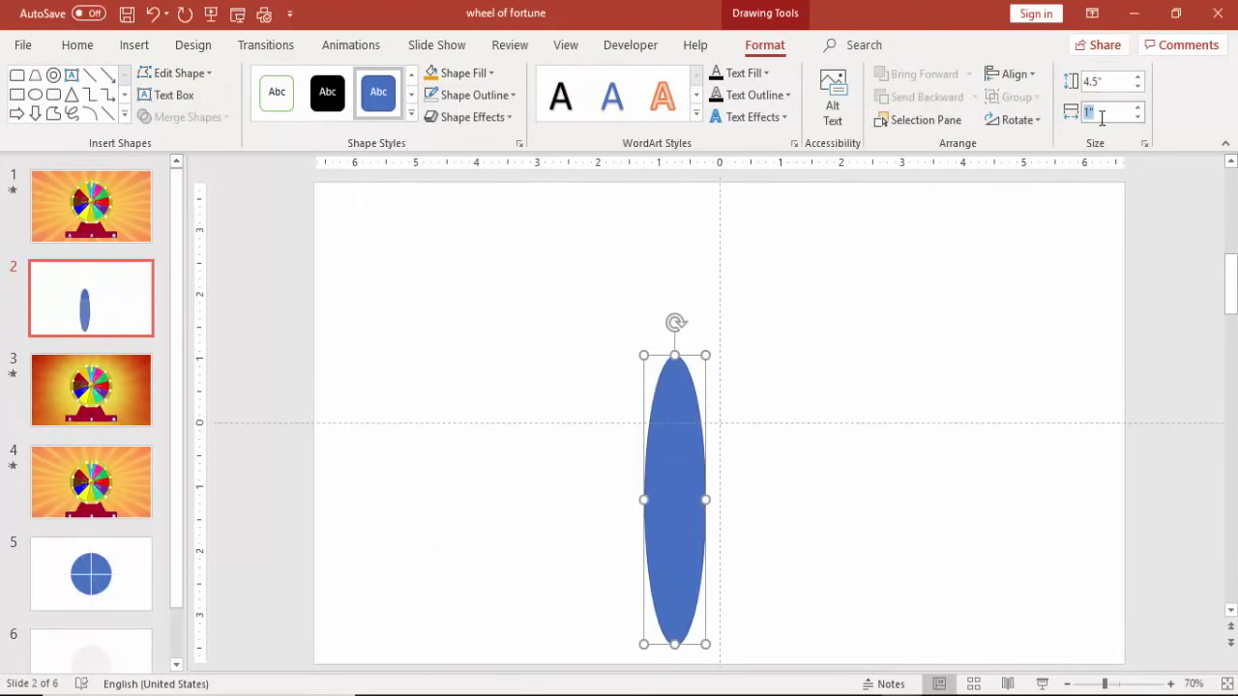
pyautogui.write('4.5')
pyautogui.press('Return')
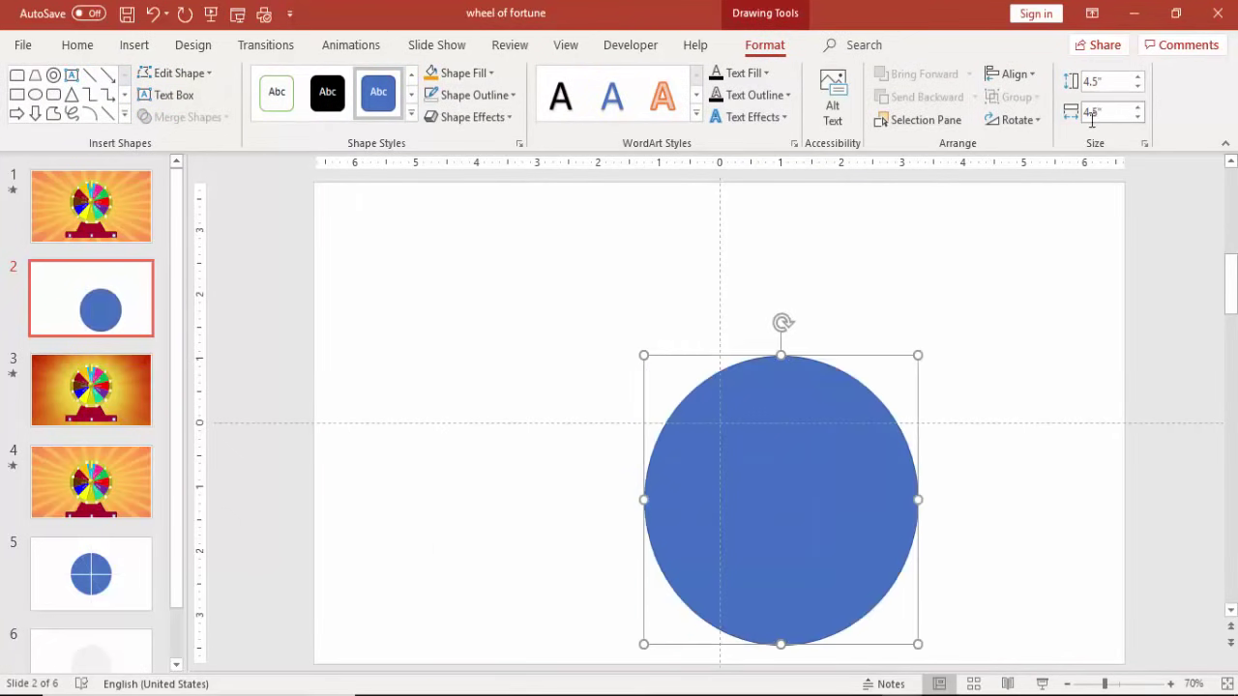
# Centre the circle horizontally and vertically on the slide.
pyautogui.click(510, 95)
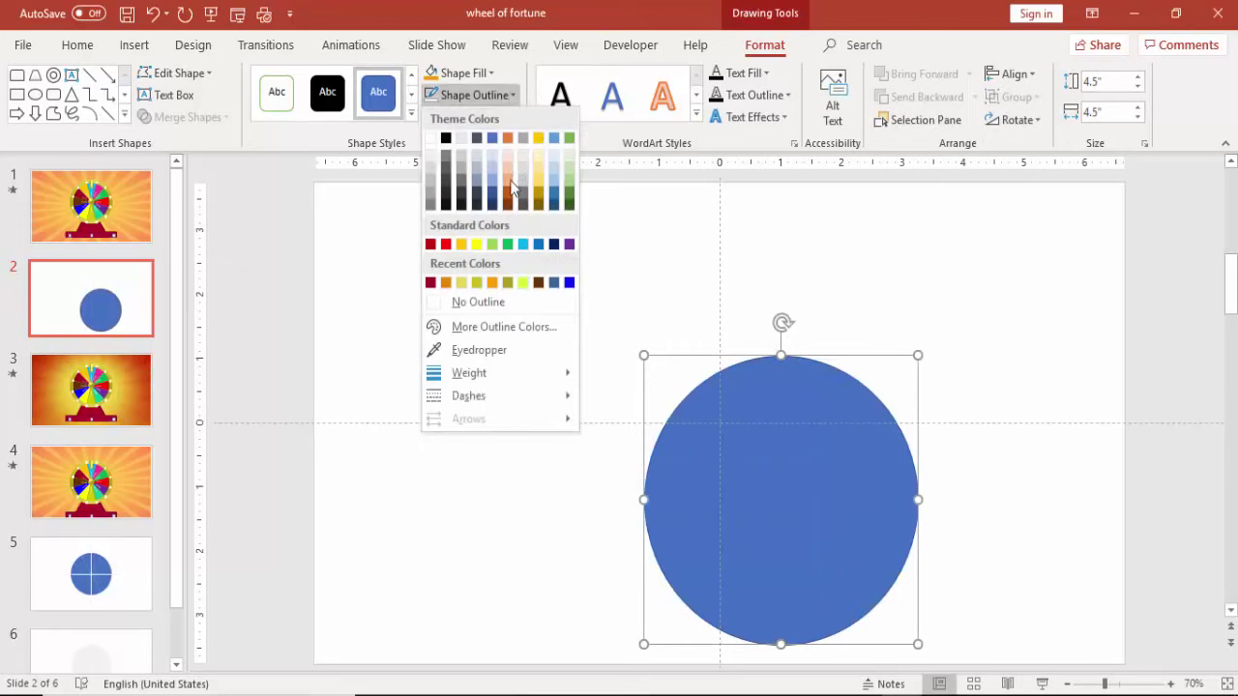
pyautogui.click(504, 309)
pyautogui.hotkey('ctrl', 'z')
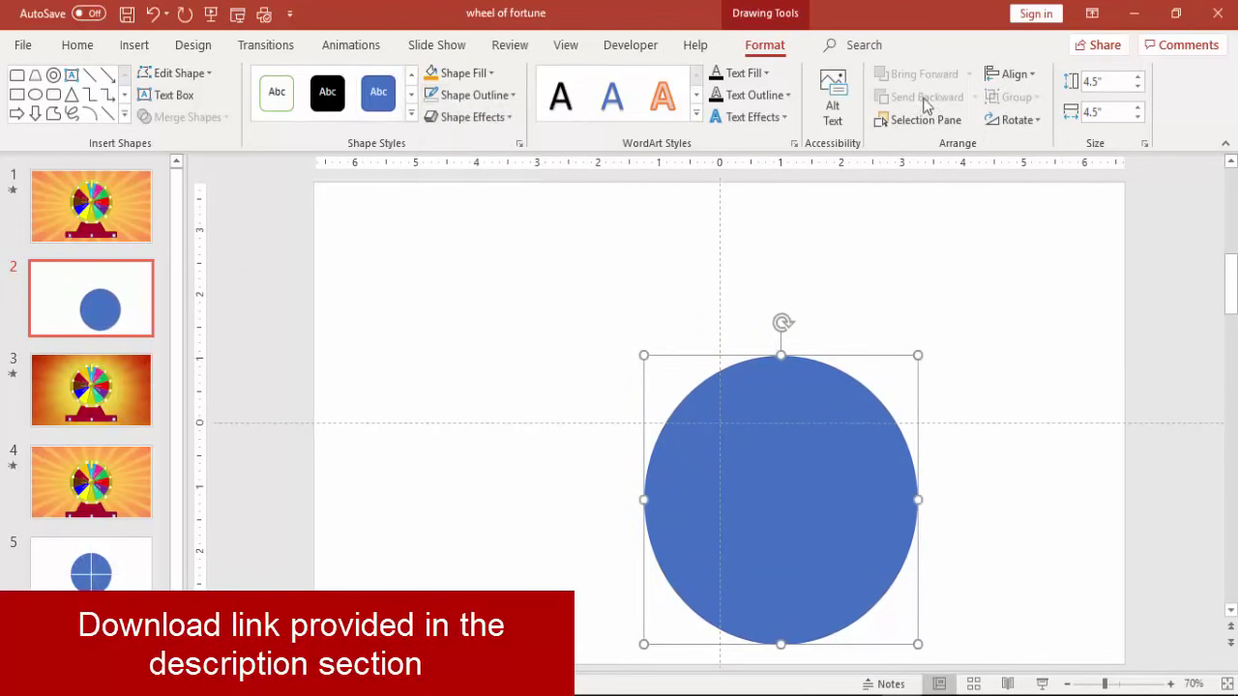
pyautogui.click(1015, 75)
pyautogui.click(1044, 120)
pyautogui.click(1017, 74)
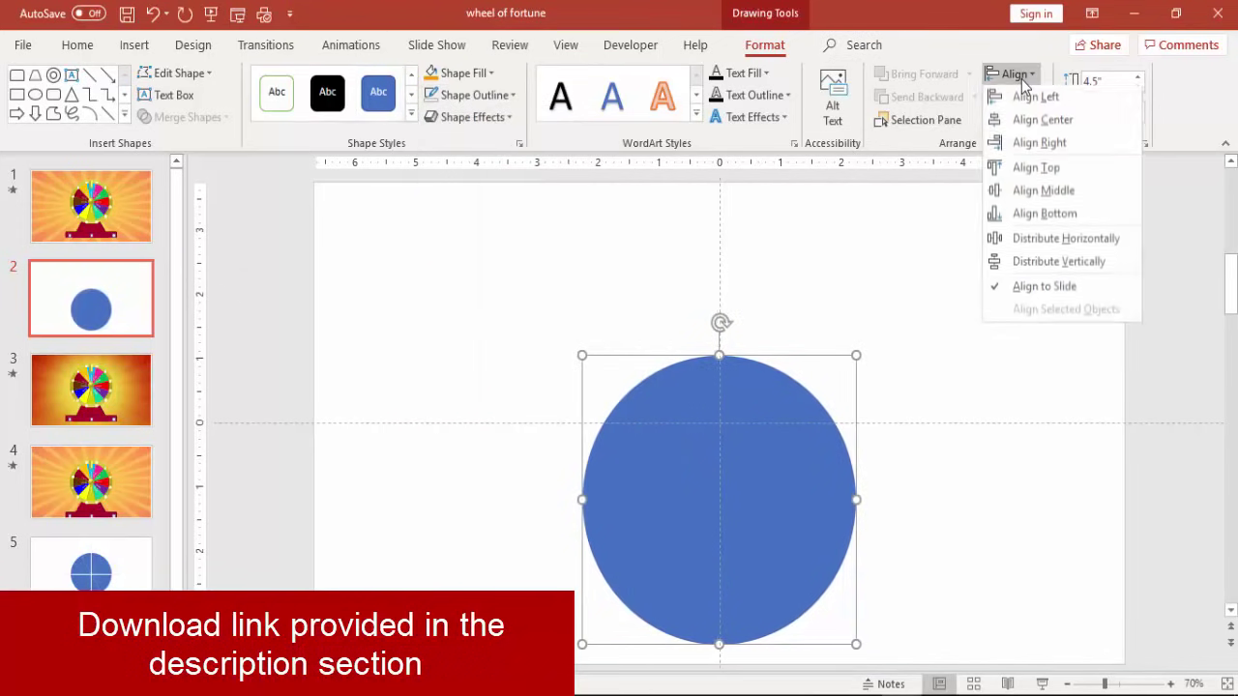
pyautogui.click(1045, 190)
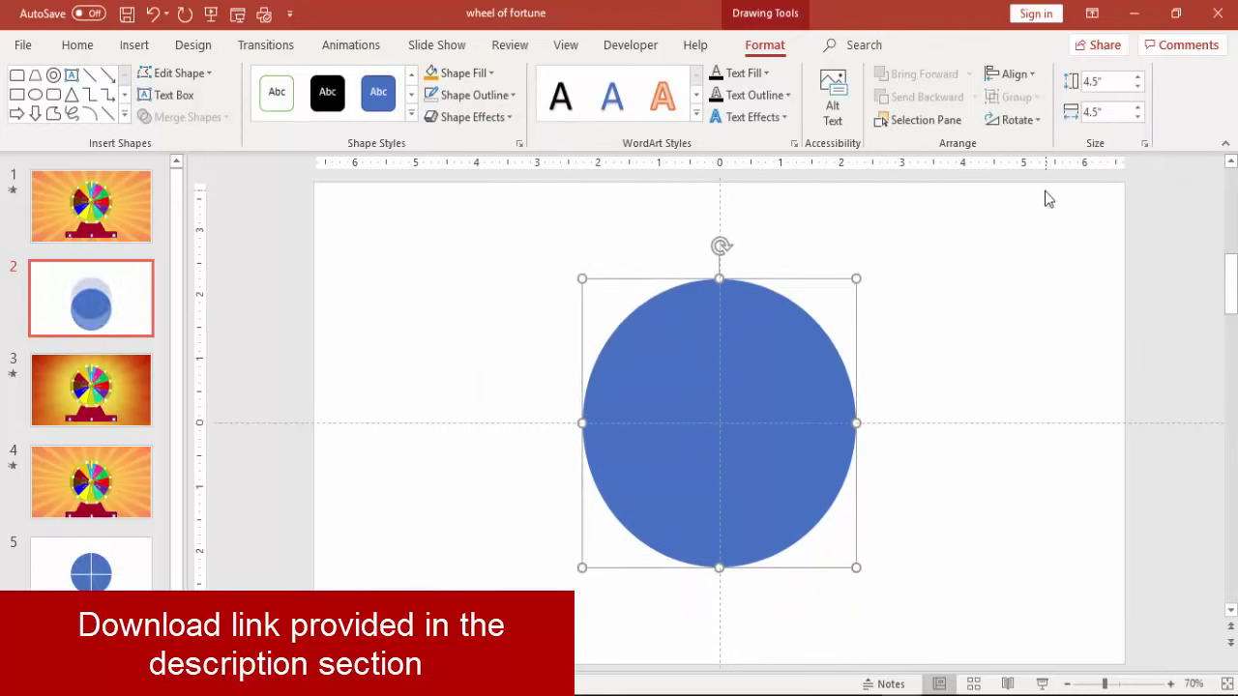
pyautogui.click(992, 286)
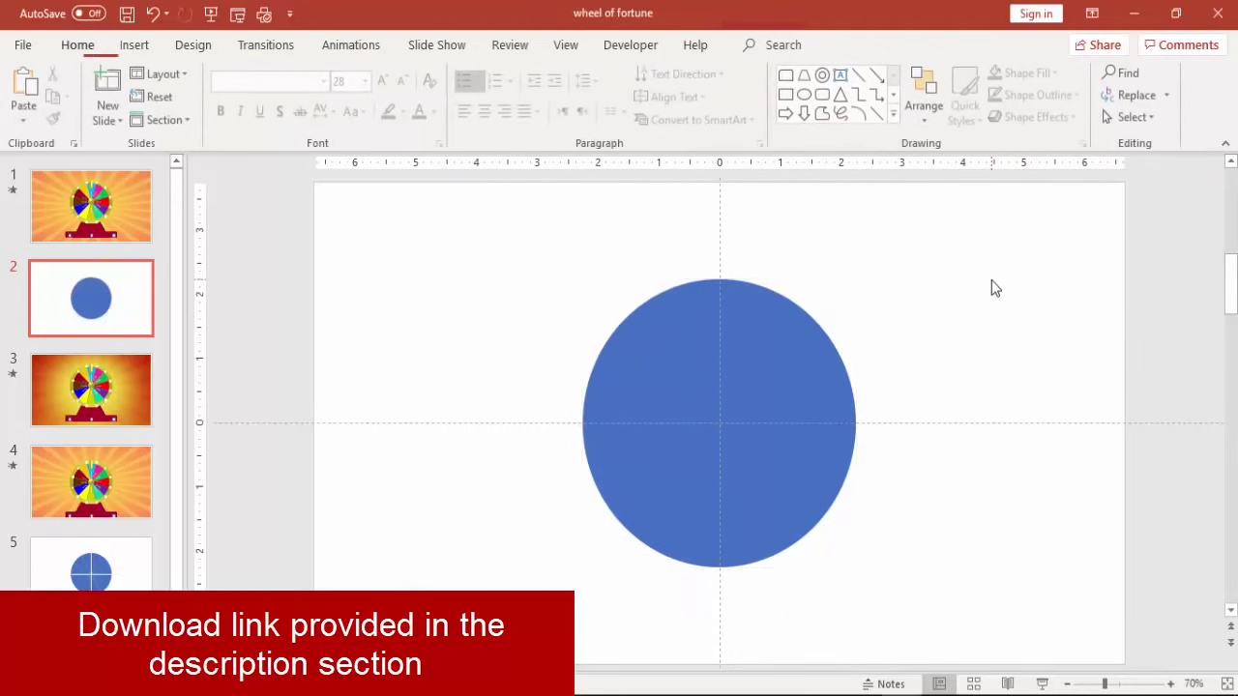
# Draw a tall rectangle through the circle with no outline and a light grey fill.
pyautogui.click(133, 44)
pyautogui.click(283, 124)
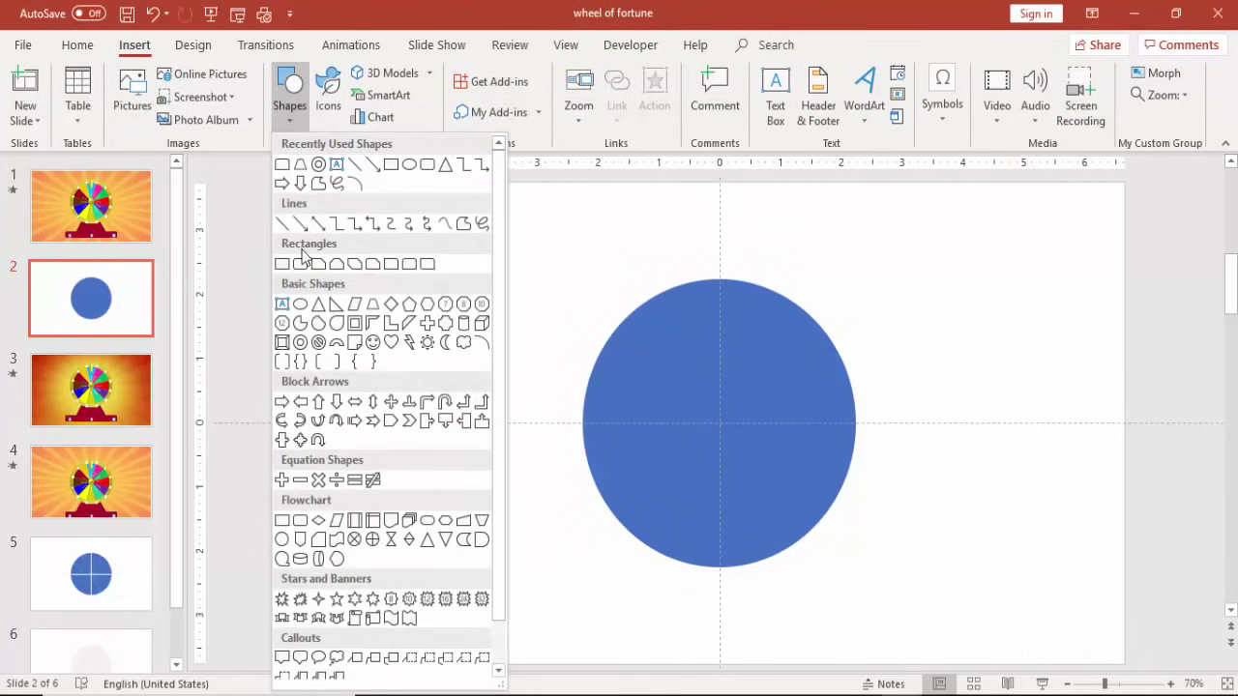
pyautogui.click(281, 265)
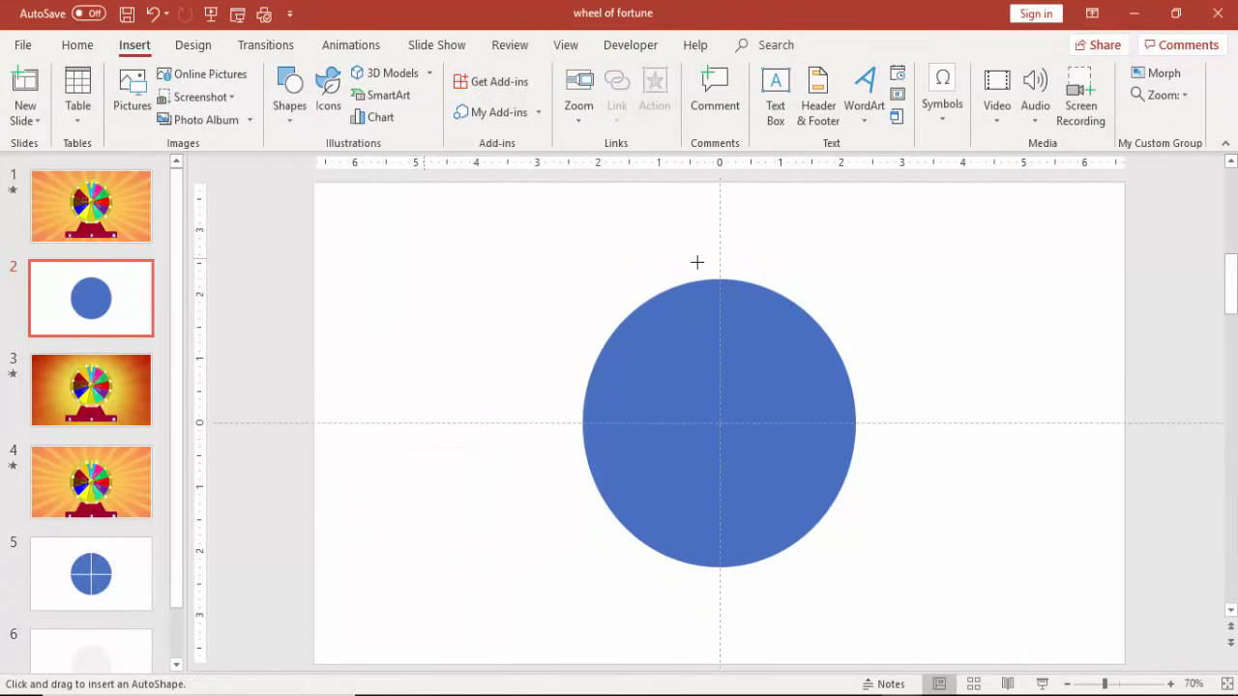
pyautogui.moveTo(693, 237); pyautogui.dragTo(737, 637)
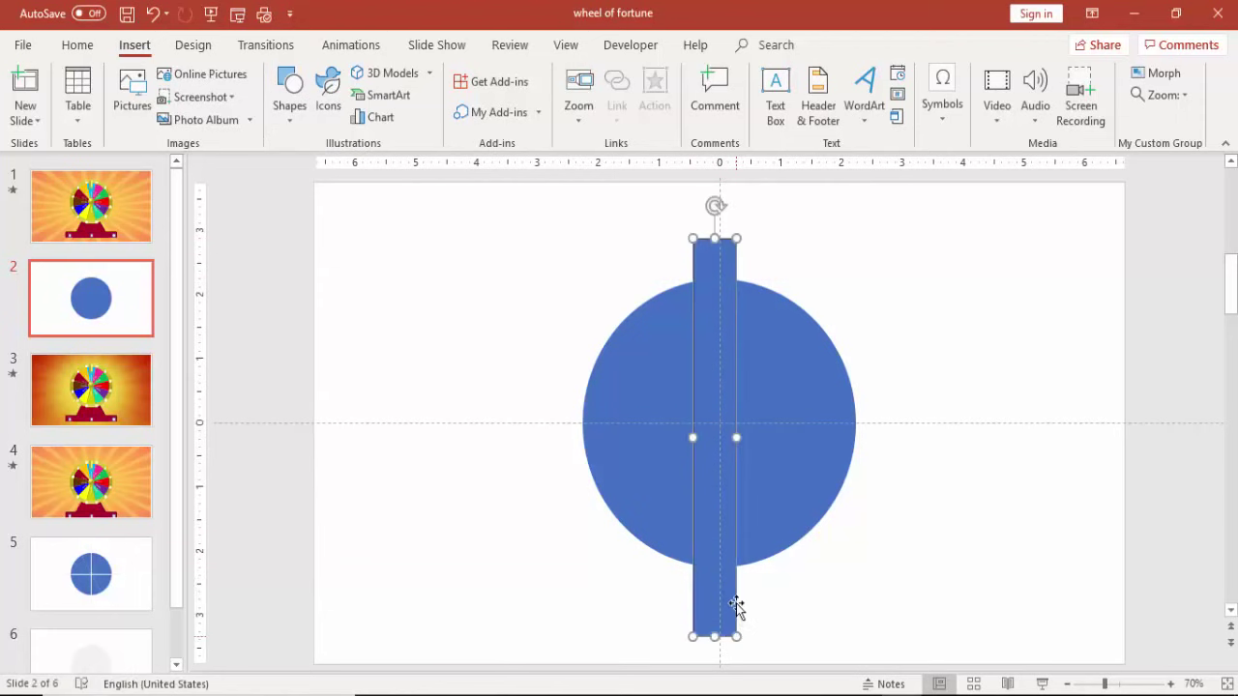
pyautogui.click(472, 95)
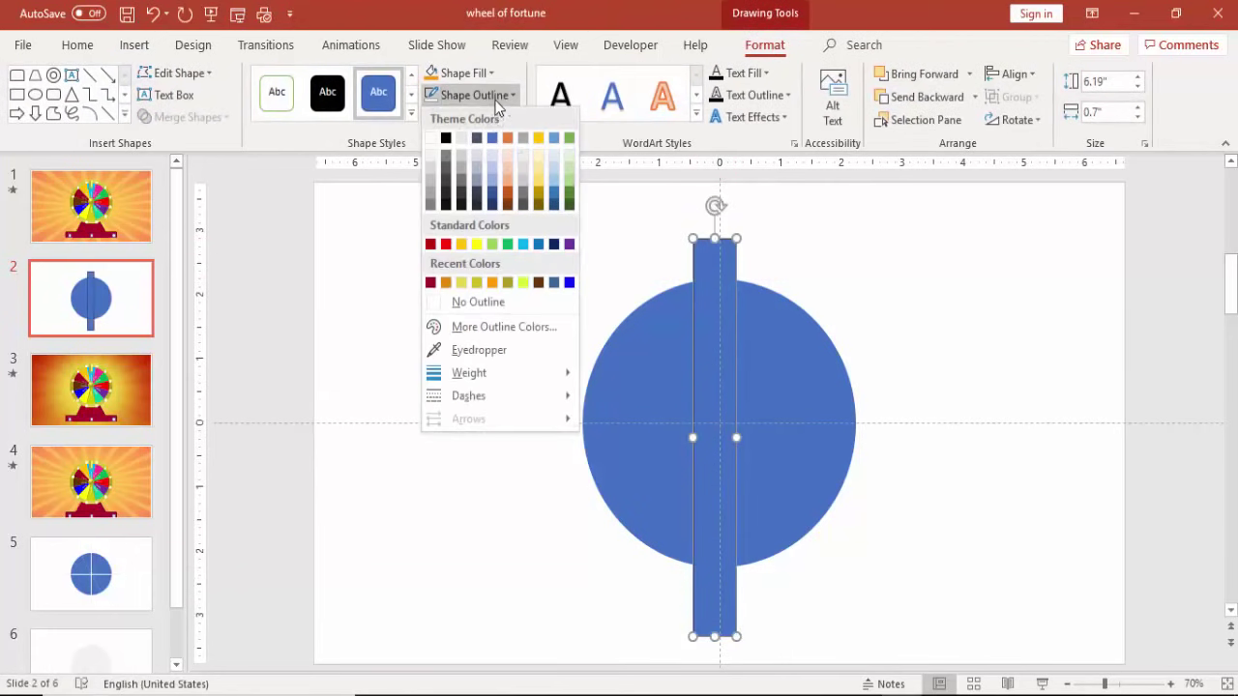
pyautogui.click(478, 302)
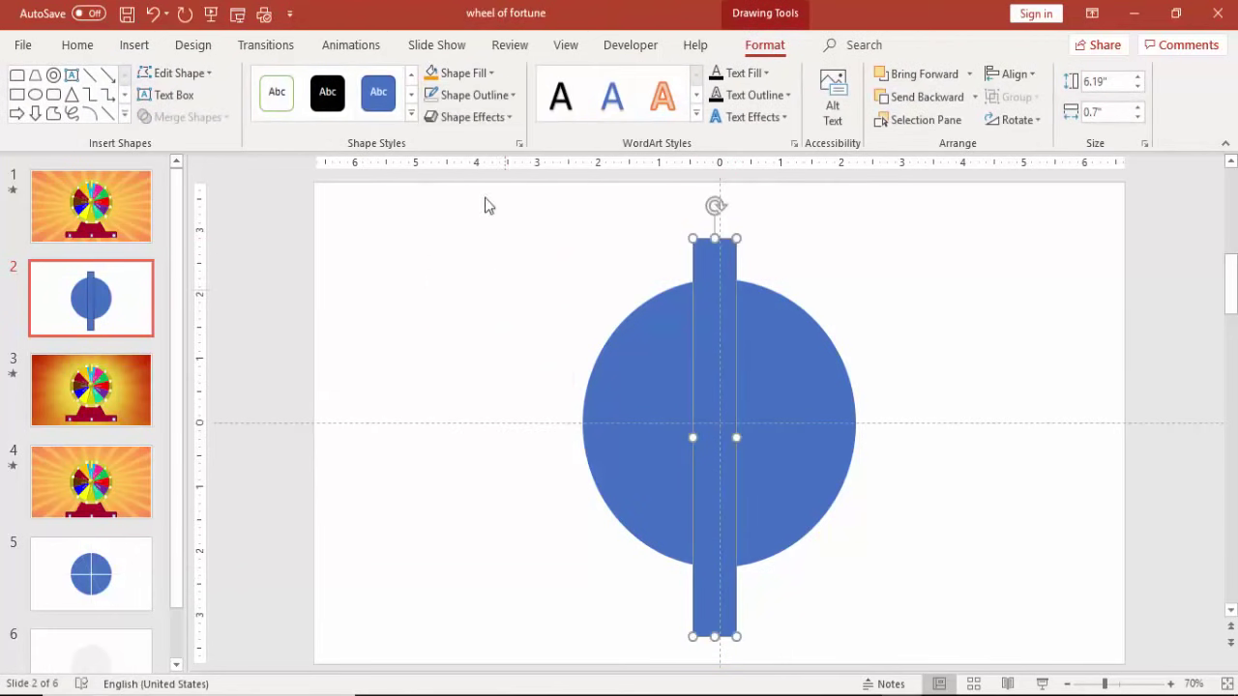
pyautogui.click(463, 73)
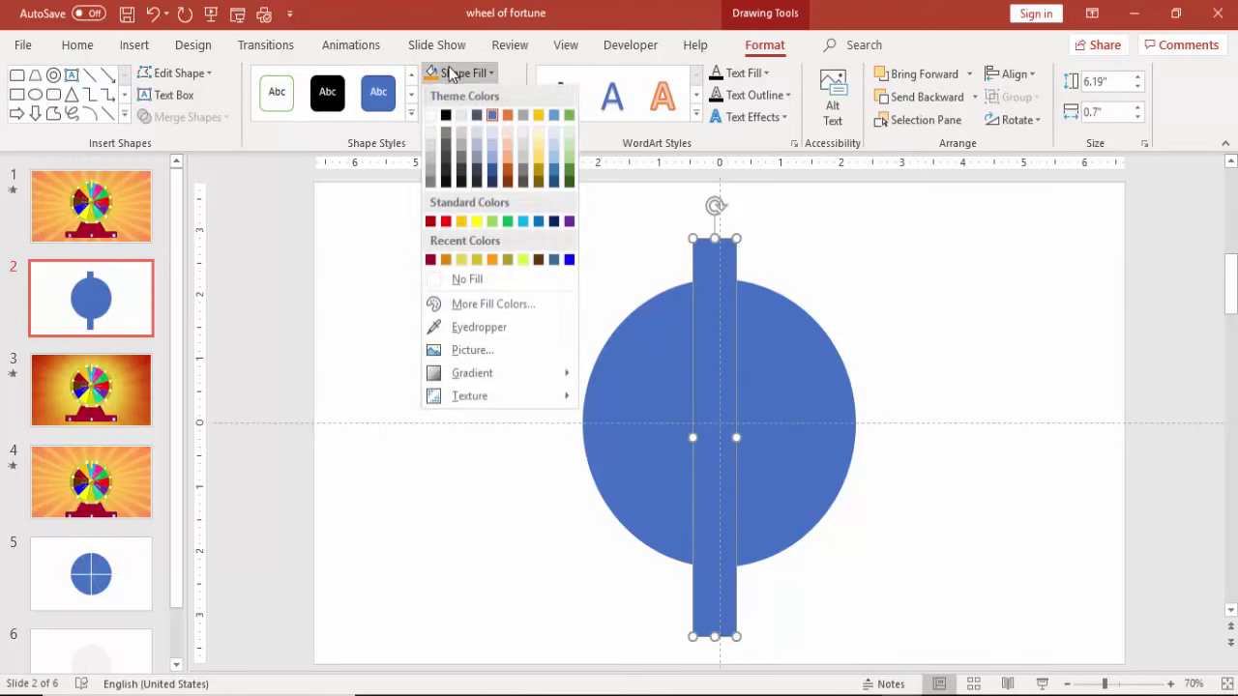
pyautogui.click(426, 142)
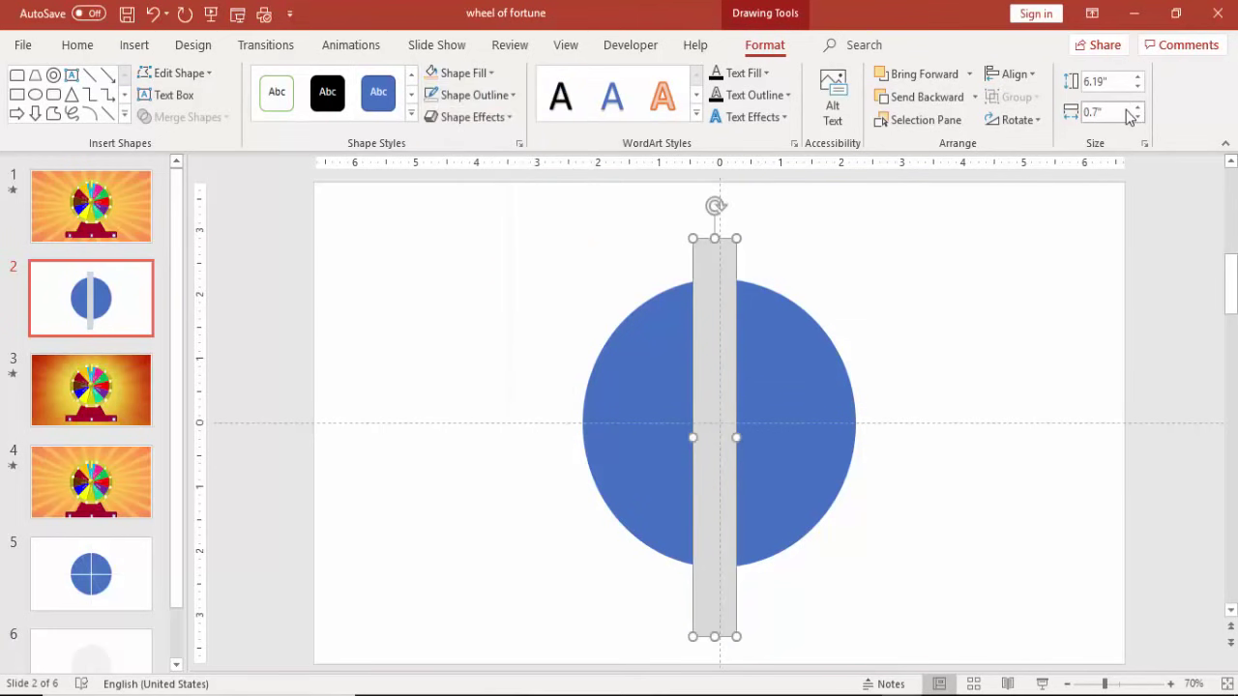
# Narrow the rectangle to a 0.01-inch line and centre it both ways on the slide.
pyautogui.click(1101, 114)
pyautogui.press('Return')
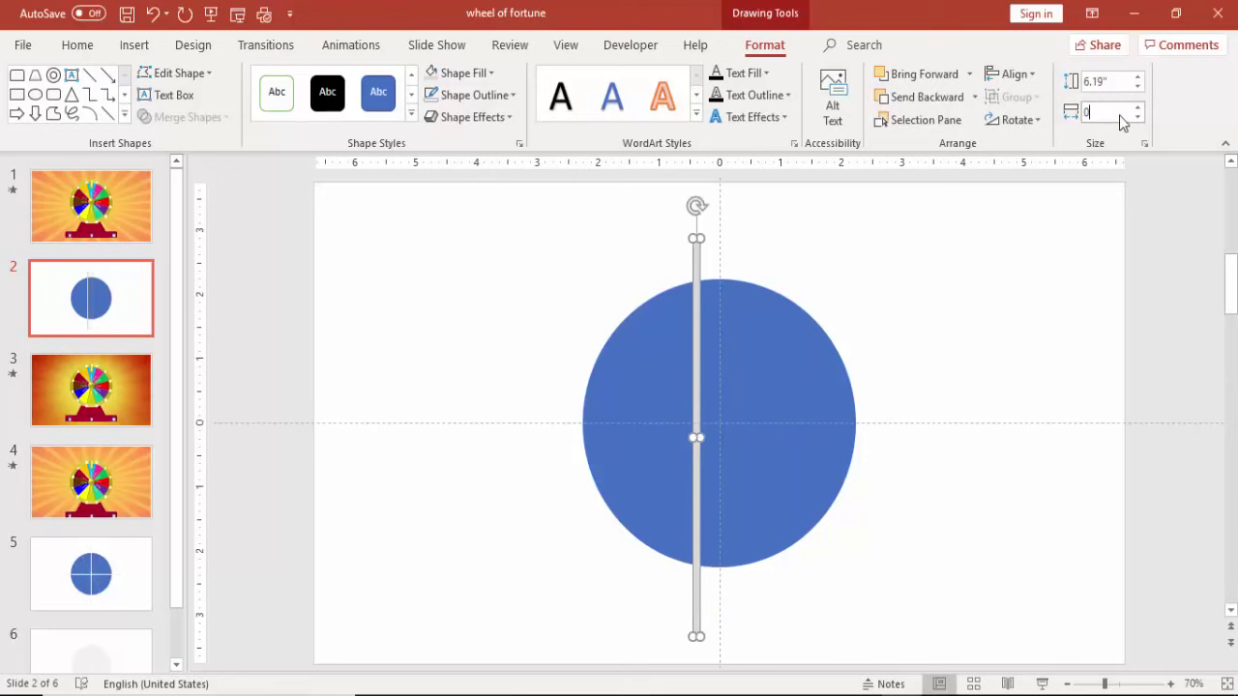
pyautogui.press('Return')
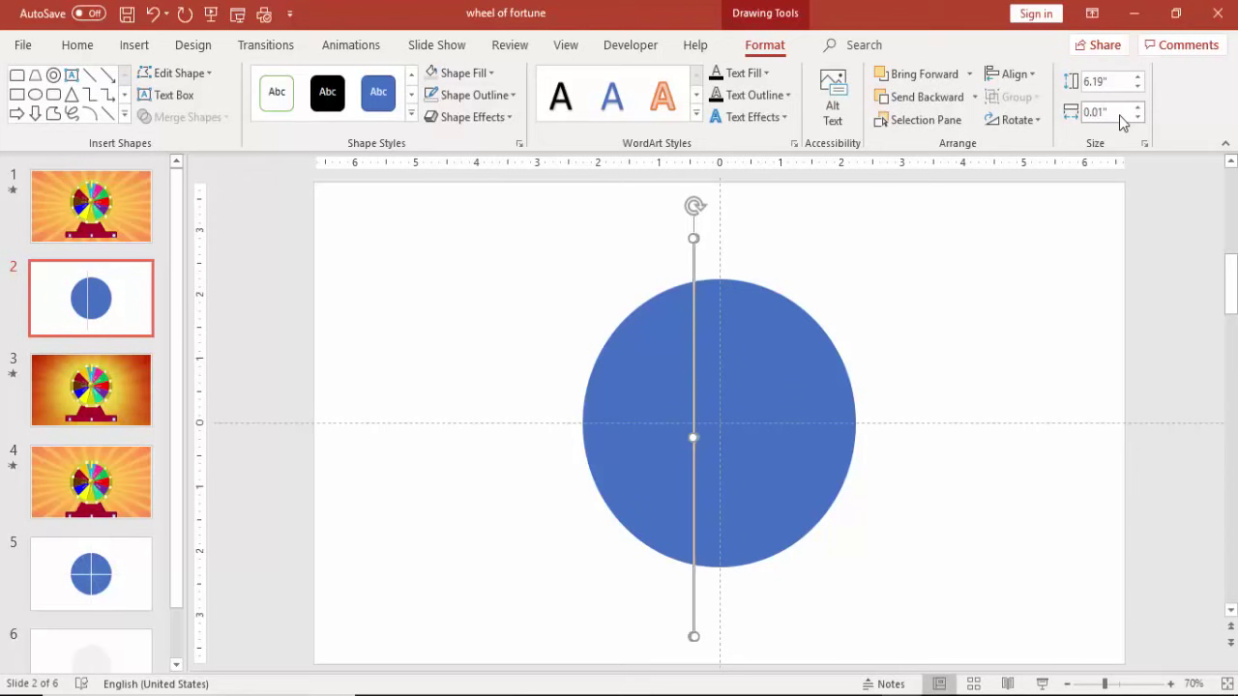
pyautogui.click(1015, 75)
pyautogui.click(1040, 121)
pyautogui.click(1015, 75)
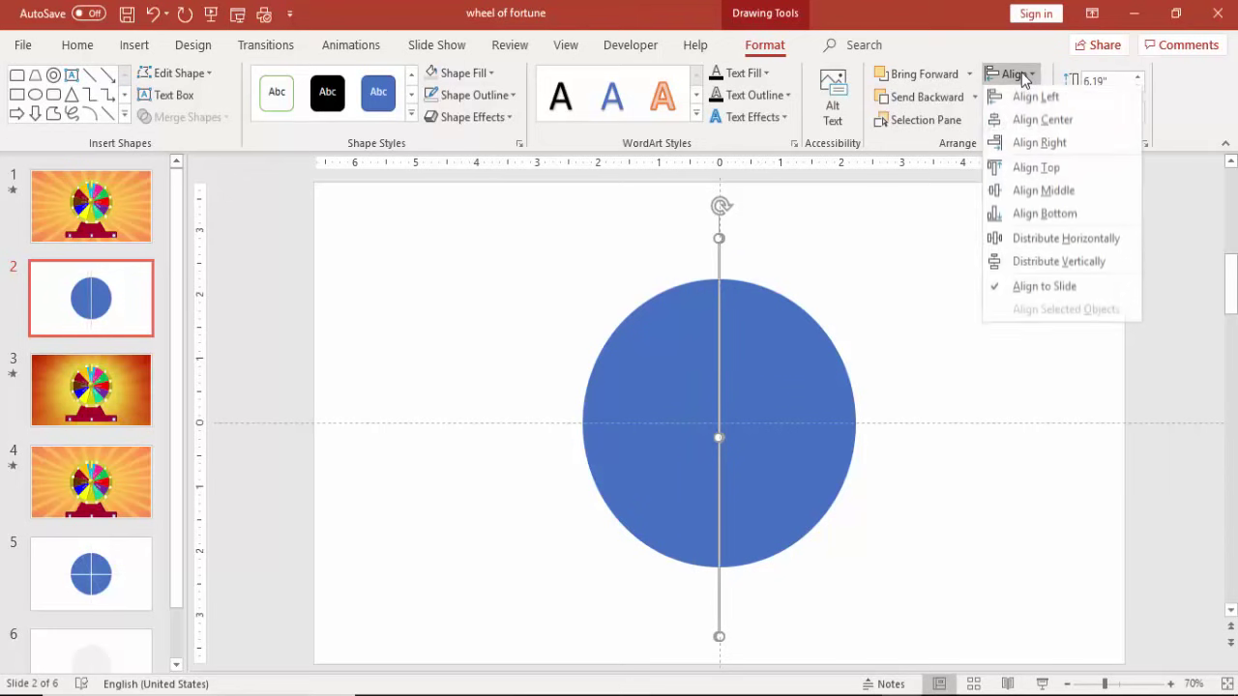
pyautogui.click(1047, 192)
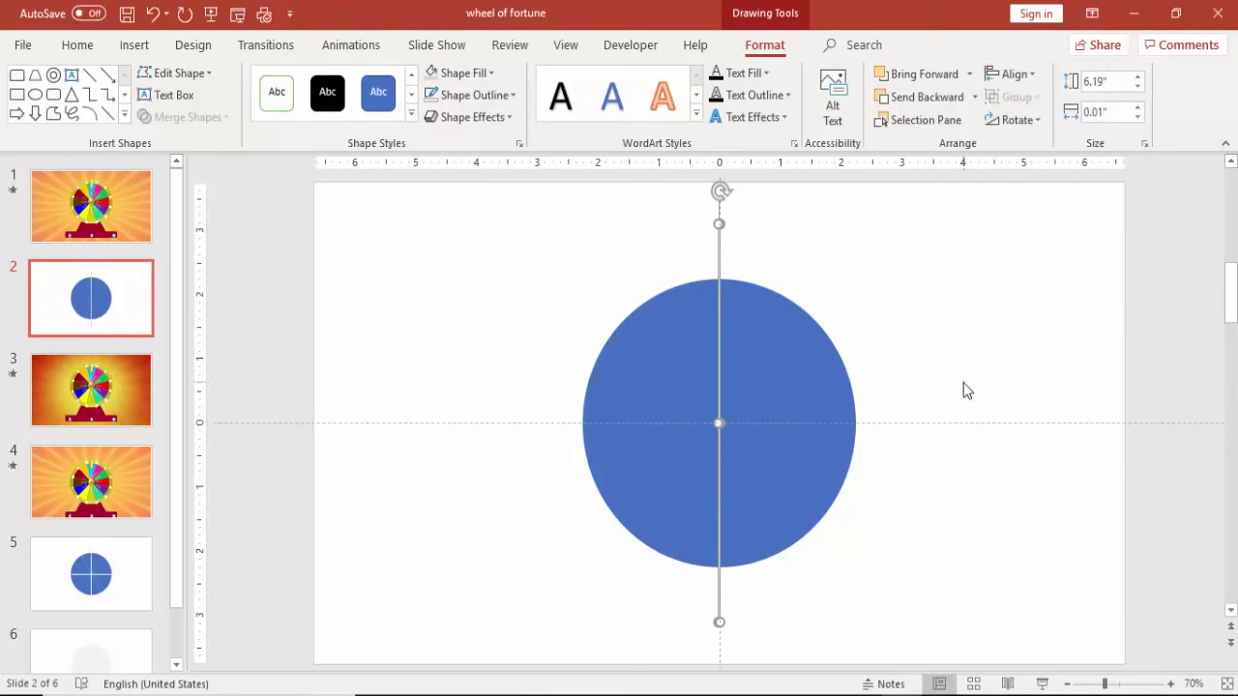
# Duplicate the grey line and centre the copy on the slide.
pyautogui.hotkey('ctrl', 'd')
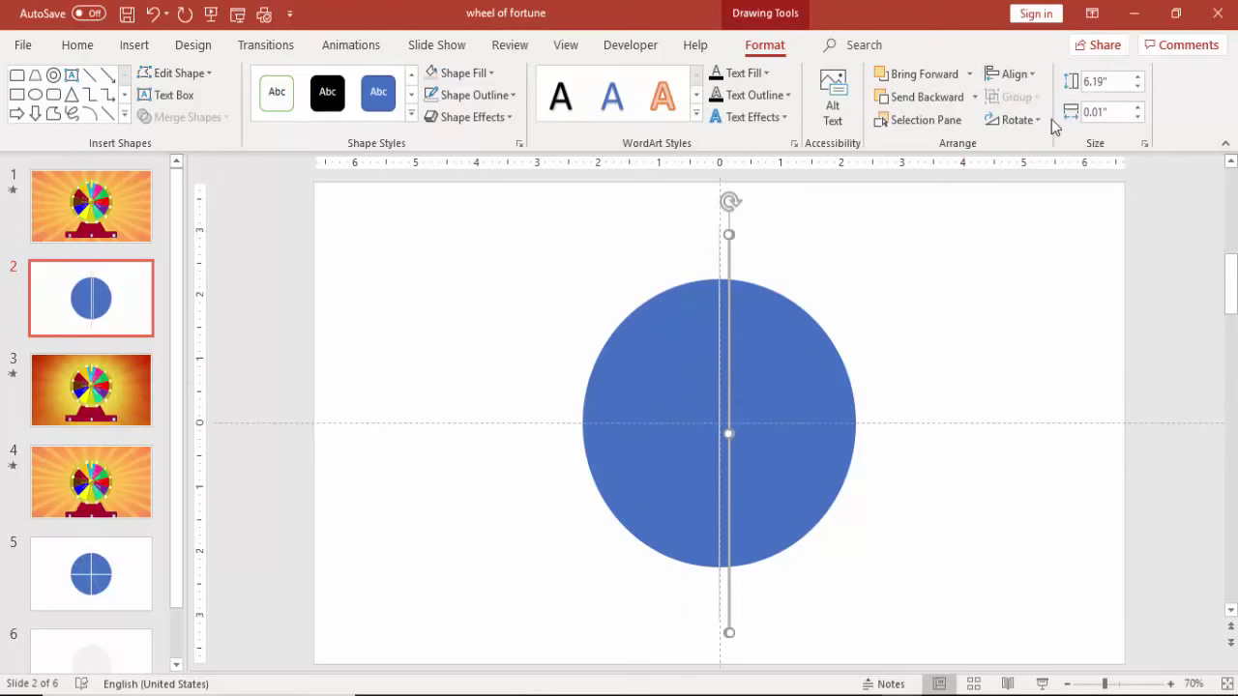
pyautogui.click(1015, 75)
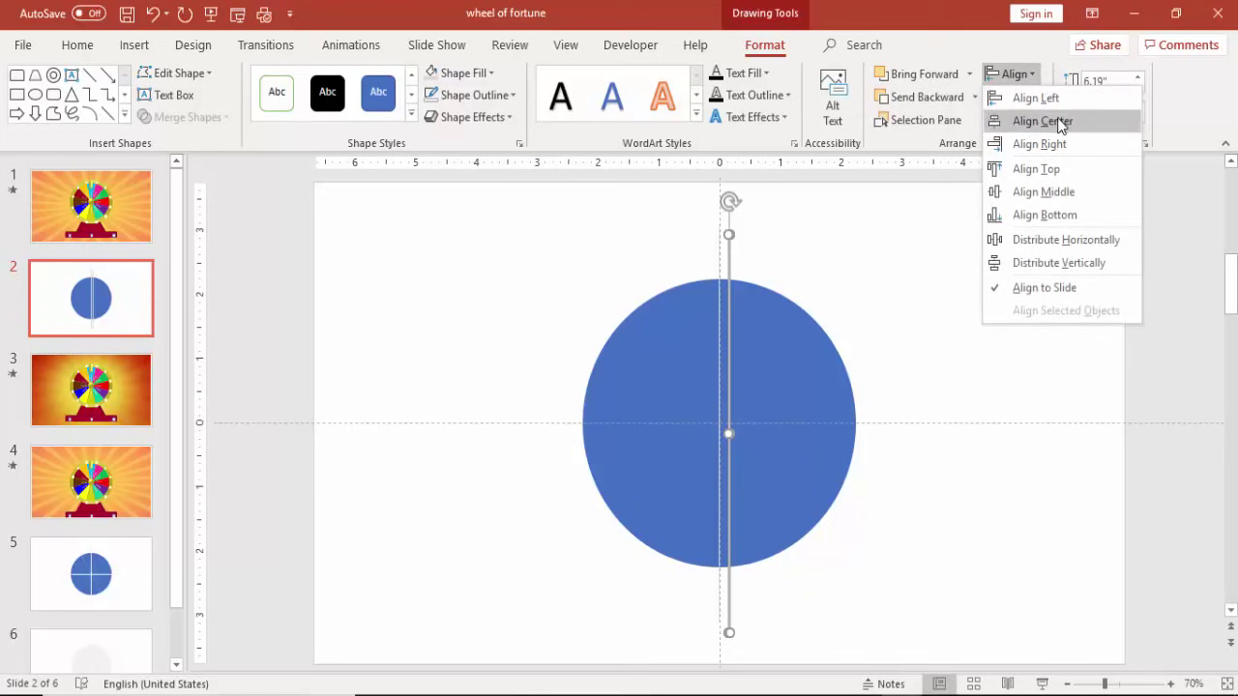
pyautogui.click(1042, 121)
pyautogui.click(1016, 75)
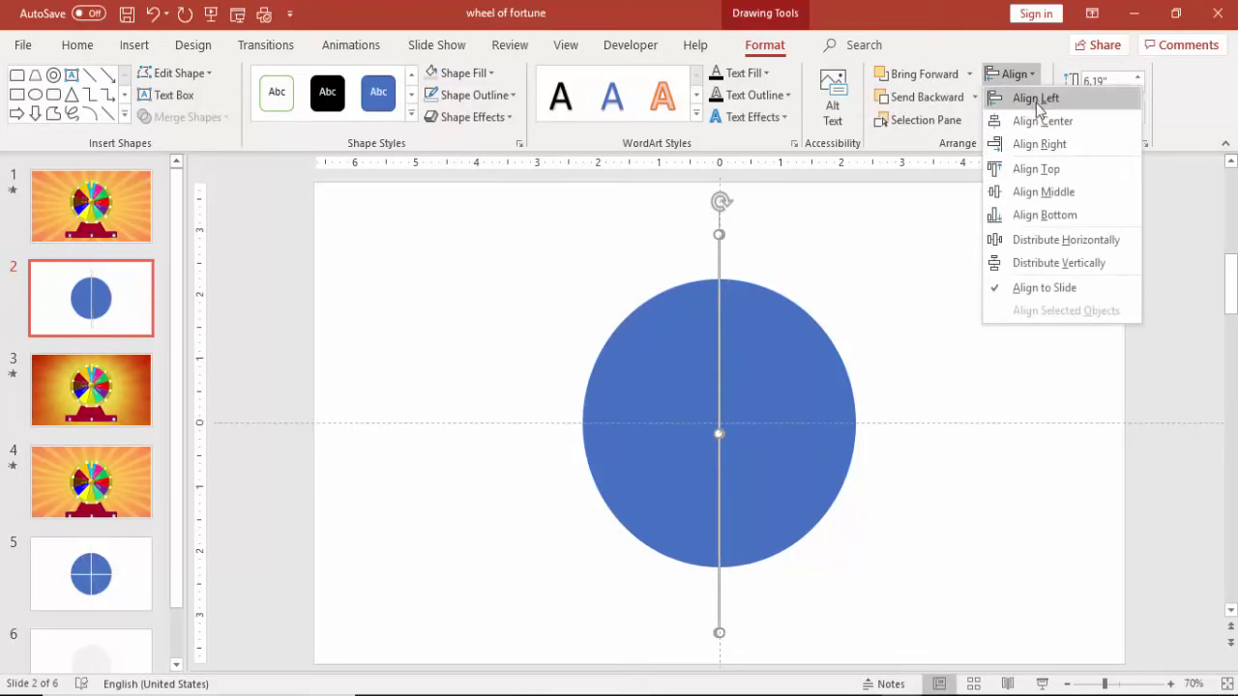
pyautogui.click(1058, 194)
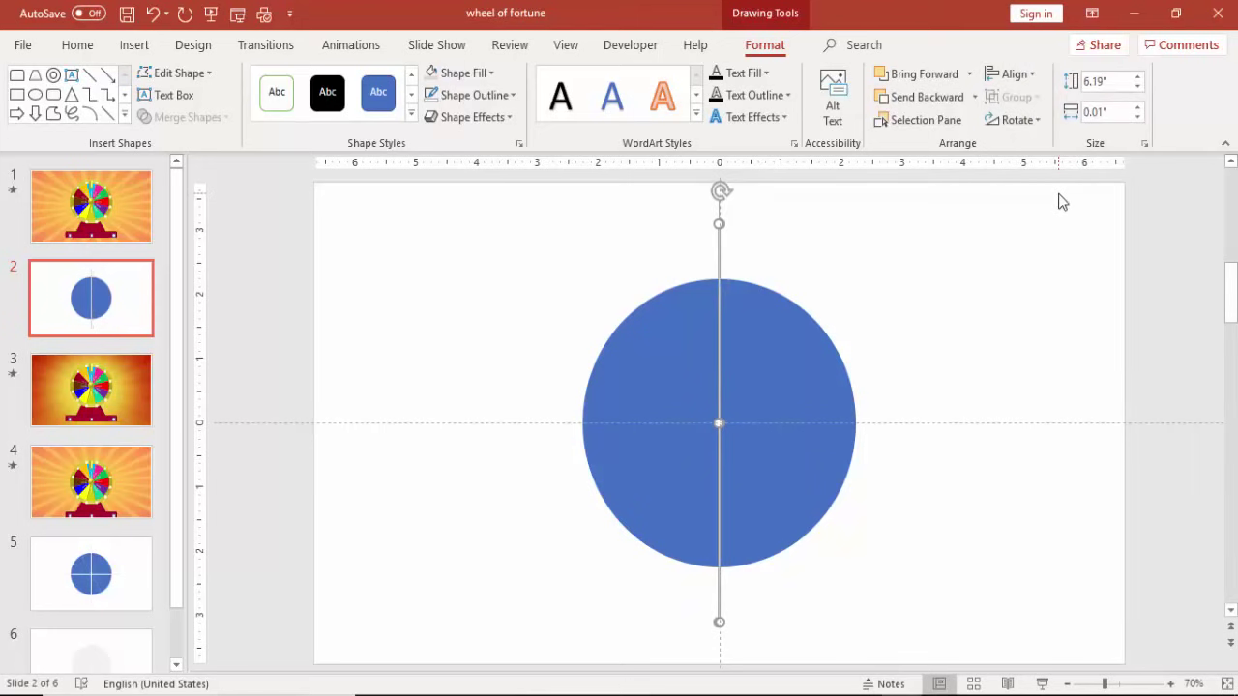
# Rotate the copied line in 15° increments to form spokes every 30°.
pyautogui.hotkey('alt', 'Right')
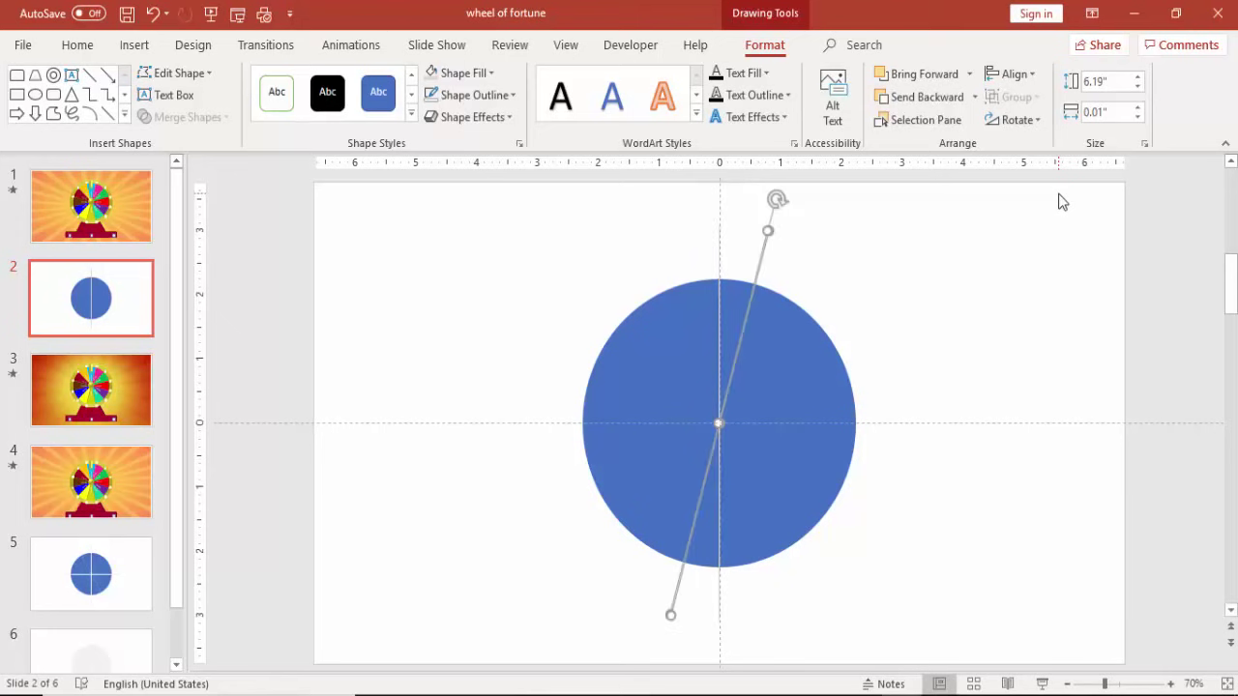
pyautogui.hotkey('alt', 'Right')
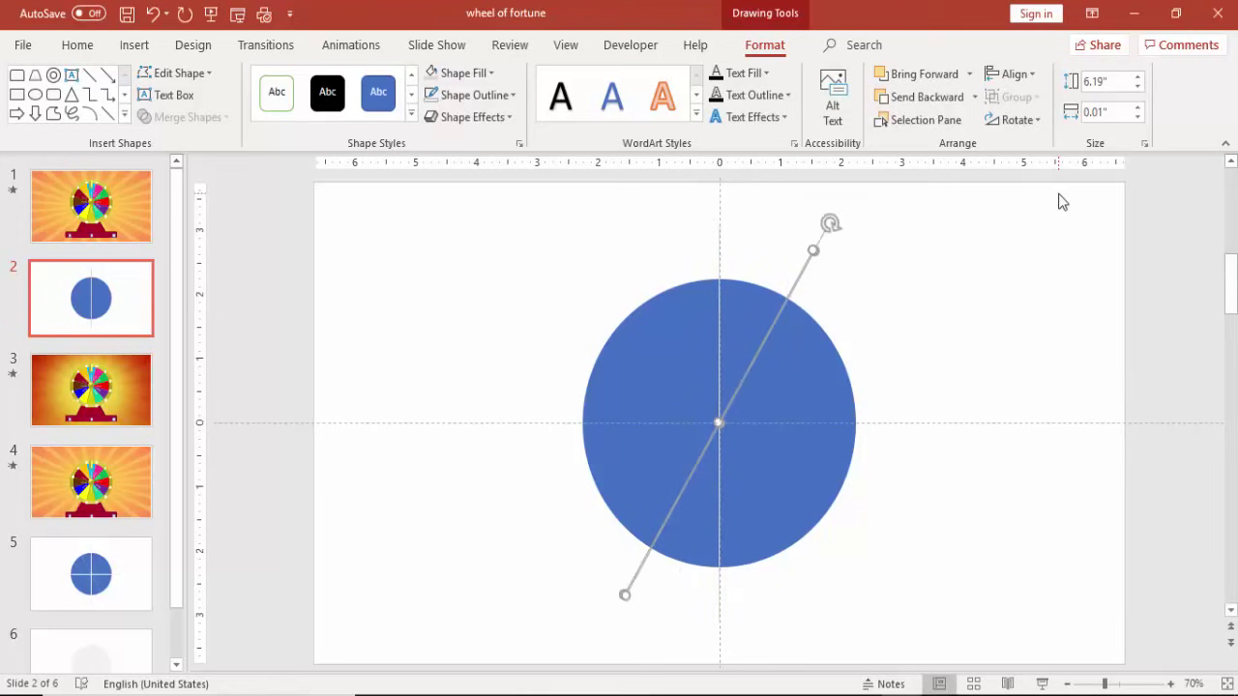
pyautogui.hotkey('alt', 'Right')
pyautogui.hotkey('alt', 'Right')
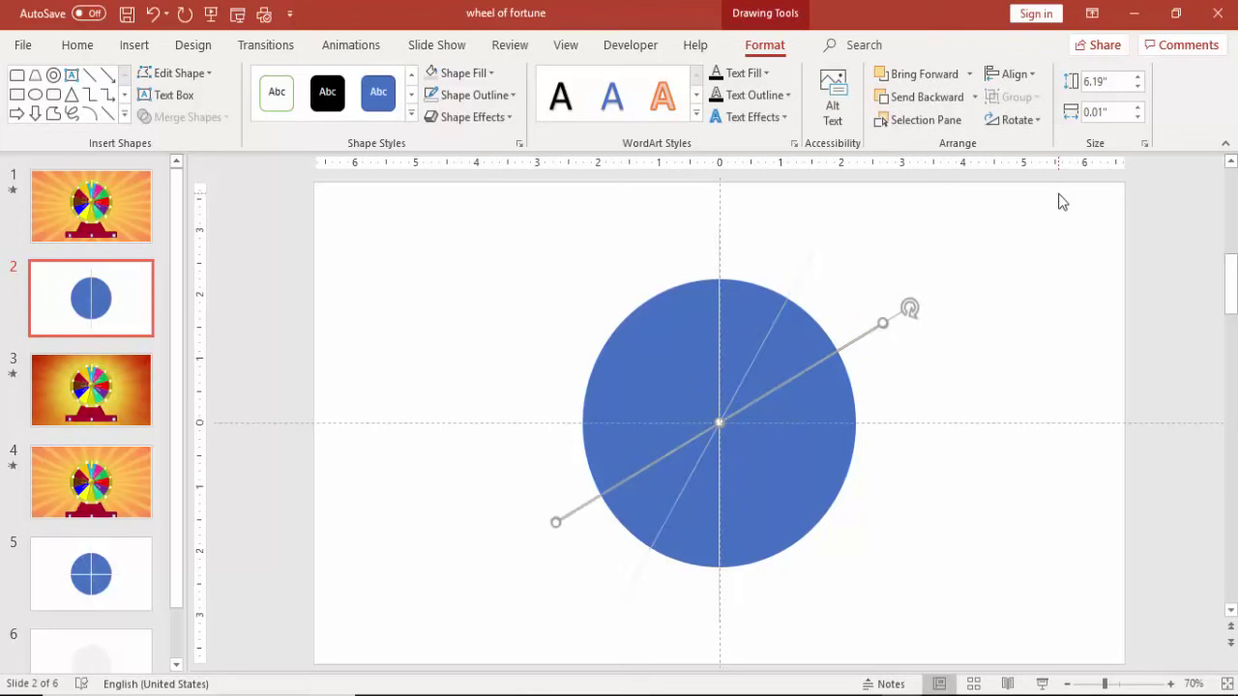
pyautogui.hotkey('alt', 'Right')
pyautogui.hotkey('alt', 'Right')
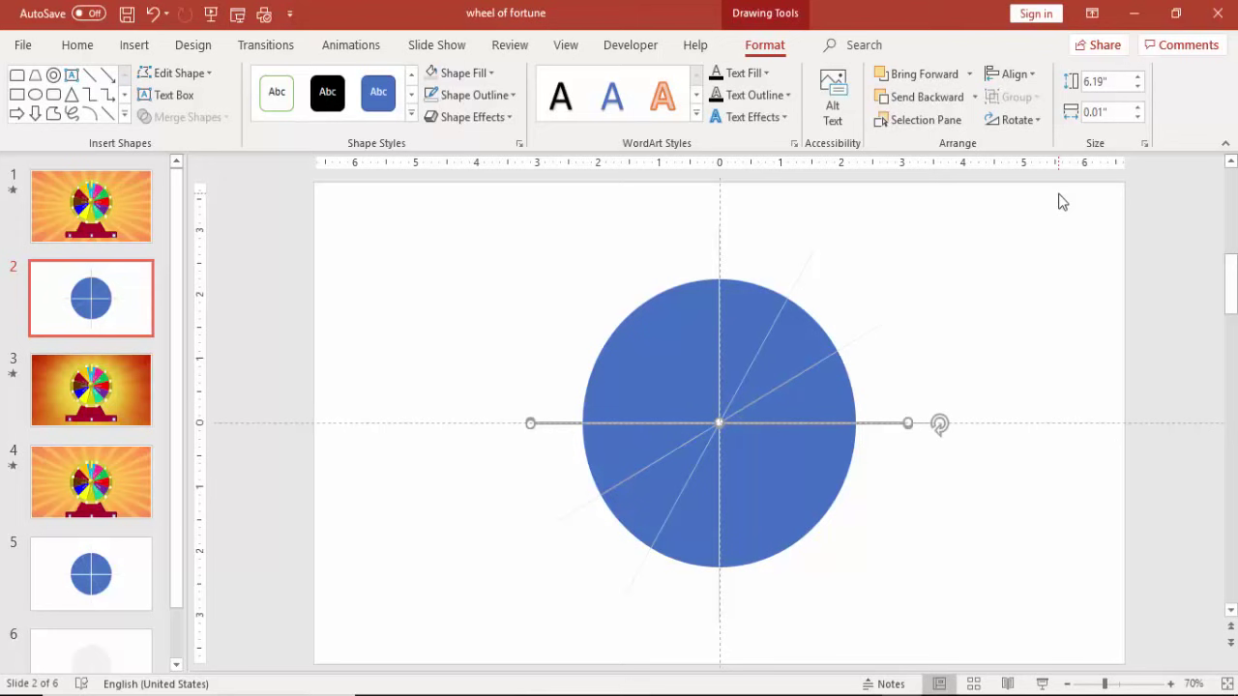
pyautogui.hotkey('alt', 'Right')
pyautogui.hotkey('alt', 'Right')
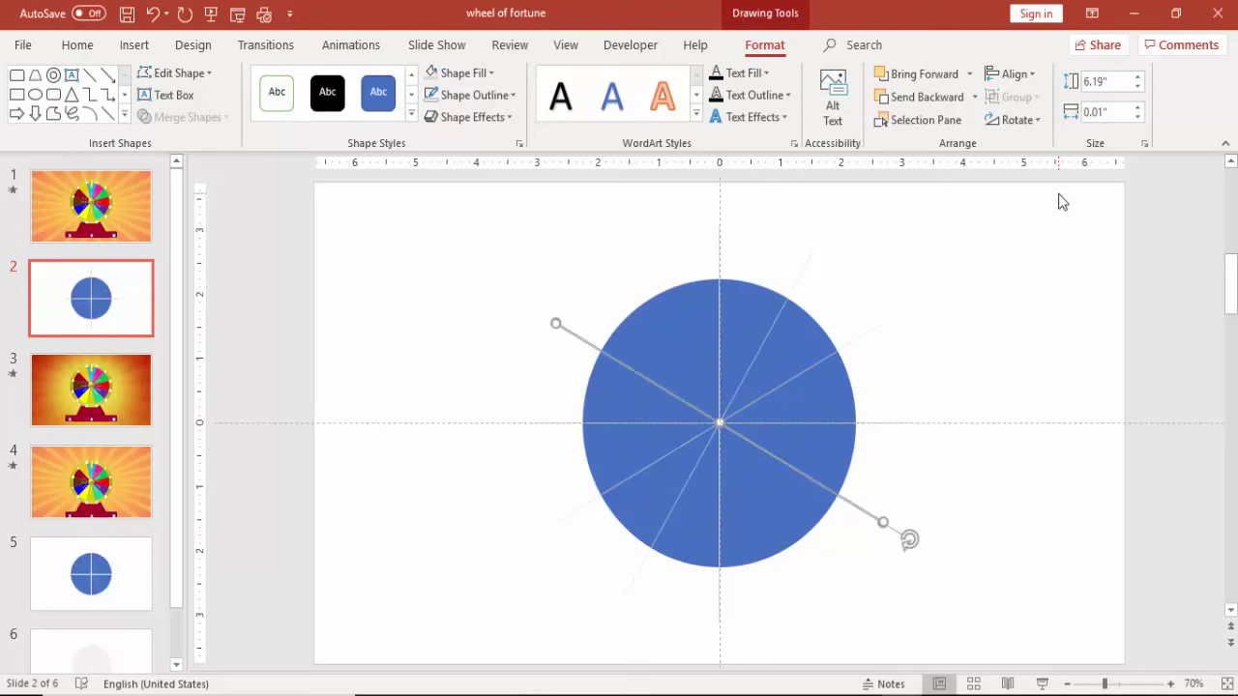
pyautogui.hotkey('alt', 'Right')
pyautogui.hotkey('alt', 'Right')
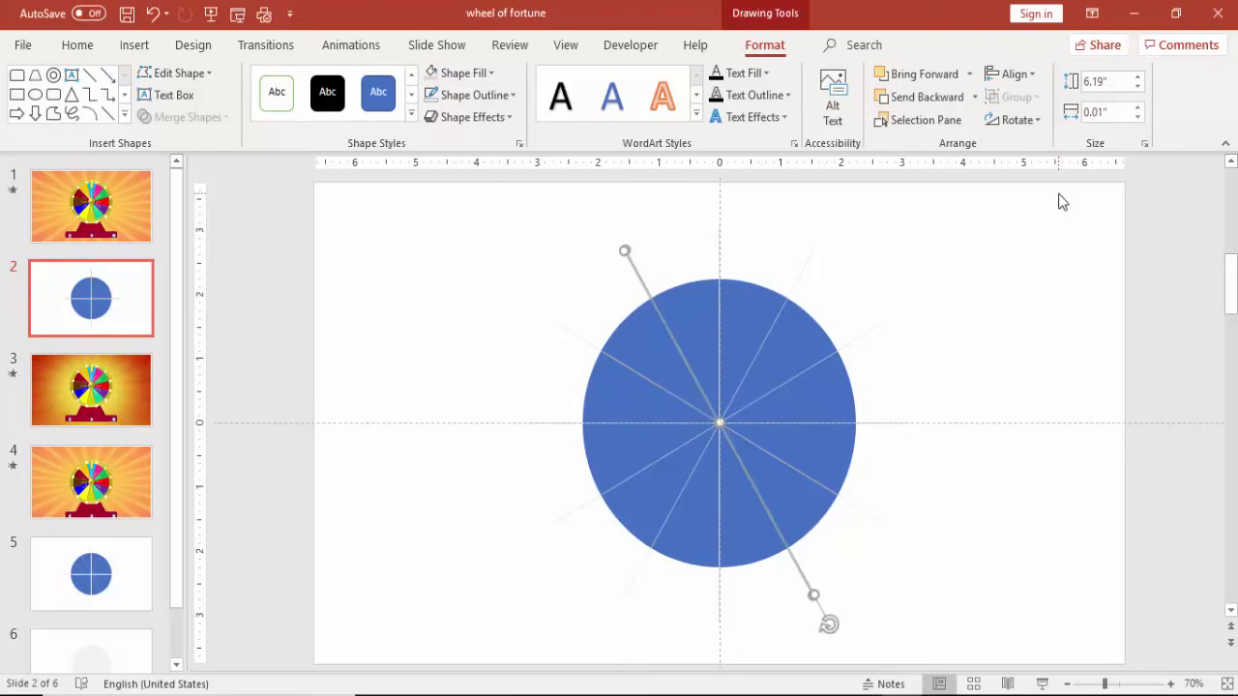
pyautogui.press('Escape')
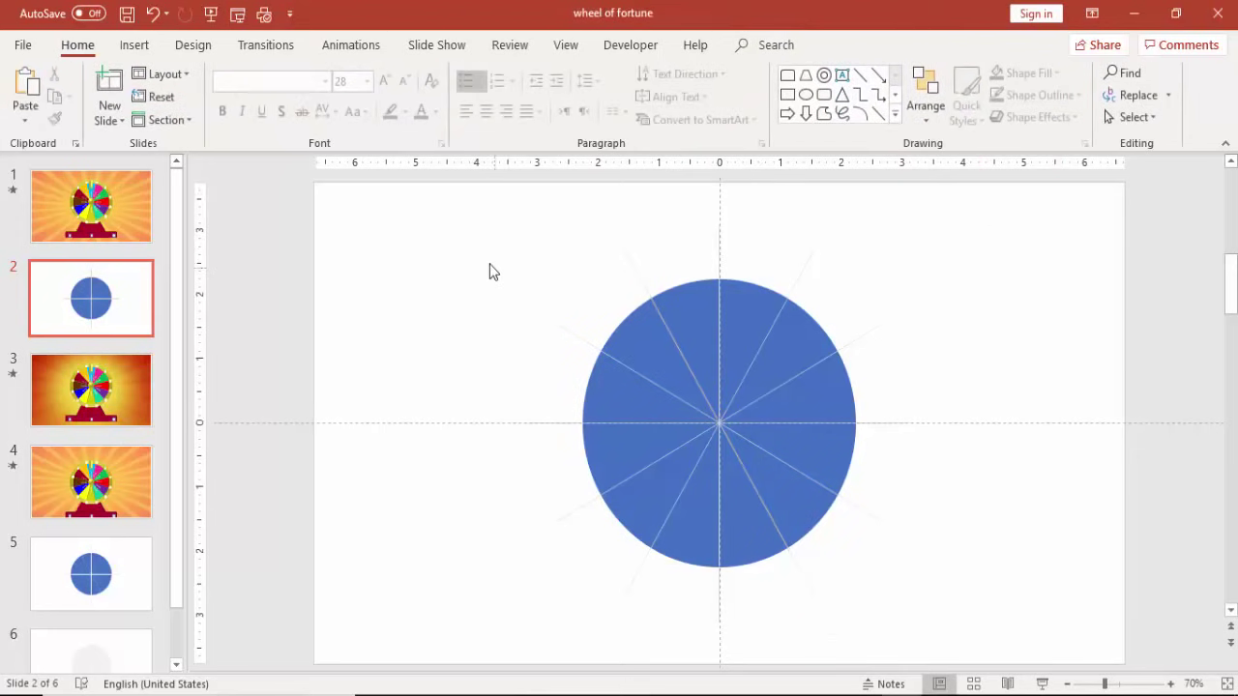
# Fragment the circle and spoke lines into separate pieces with Merge Shapes.
pyautogui.moveTo(435, 207); pyautogui.dragTo(1136, 646)
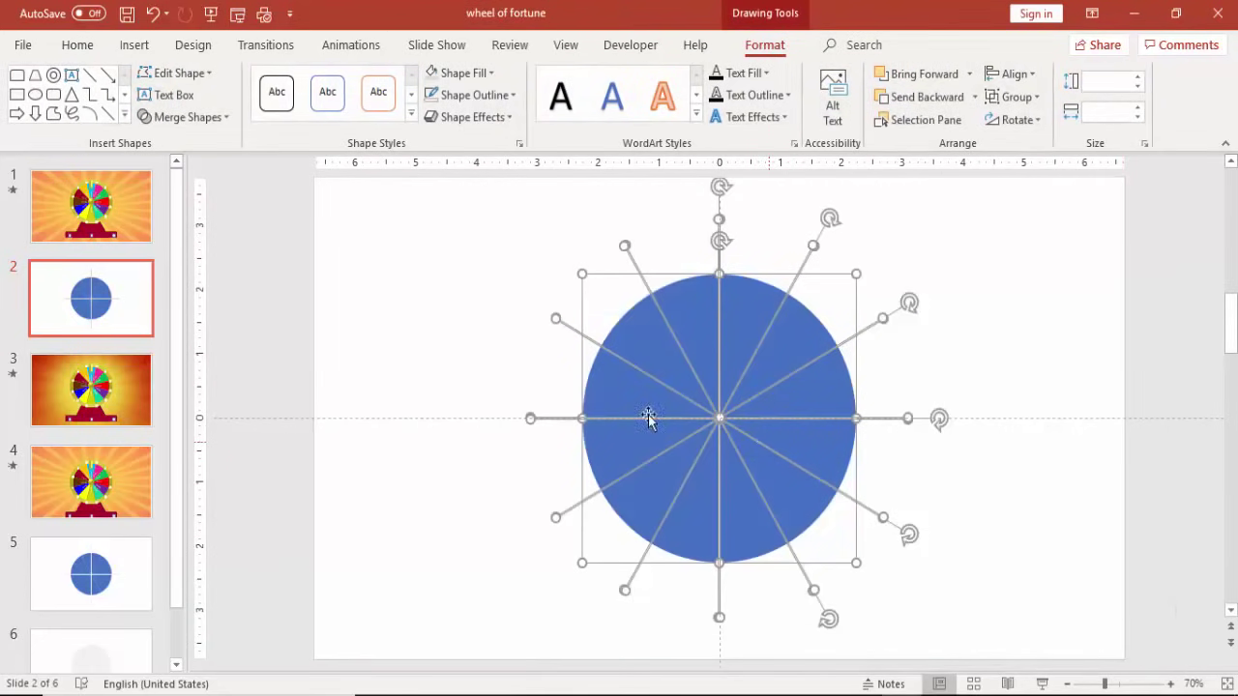
pyautogui.click(209, 117)
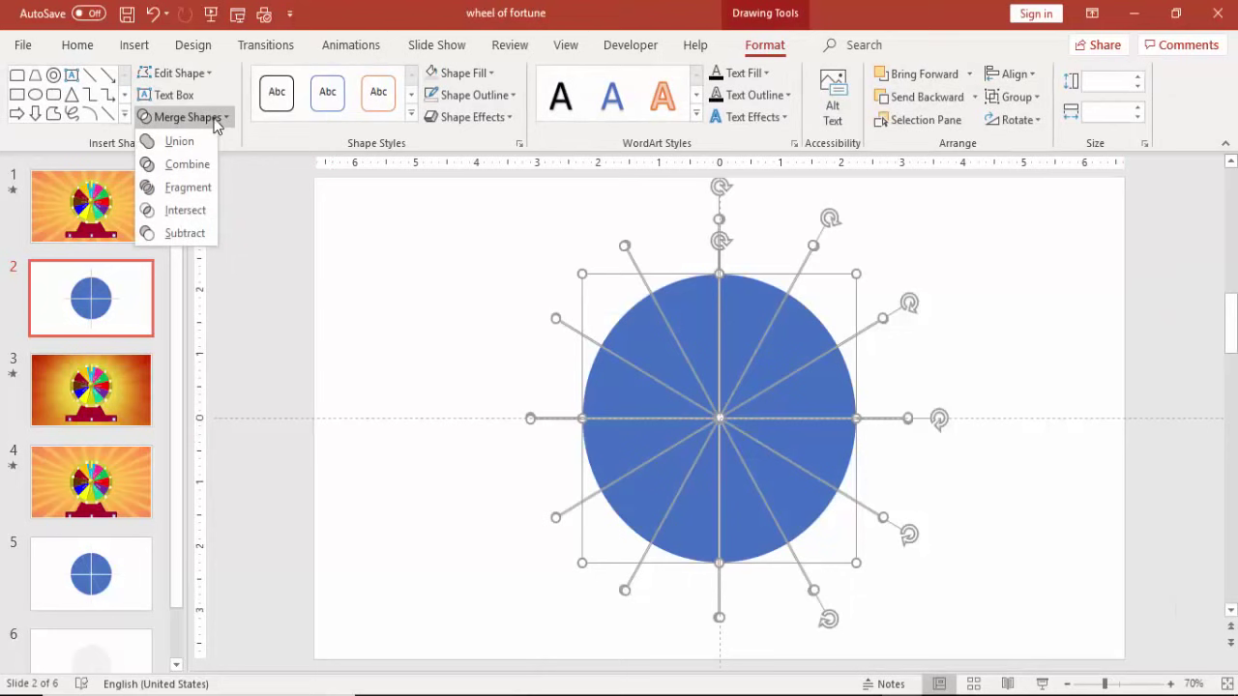
pyautogui.click(189, 191)
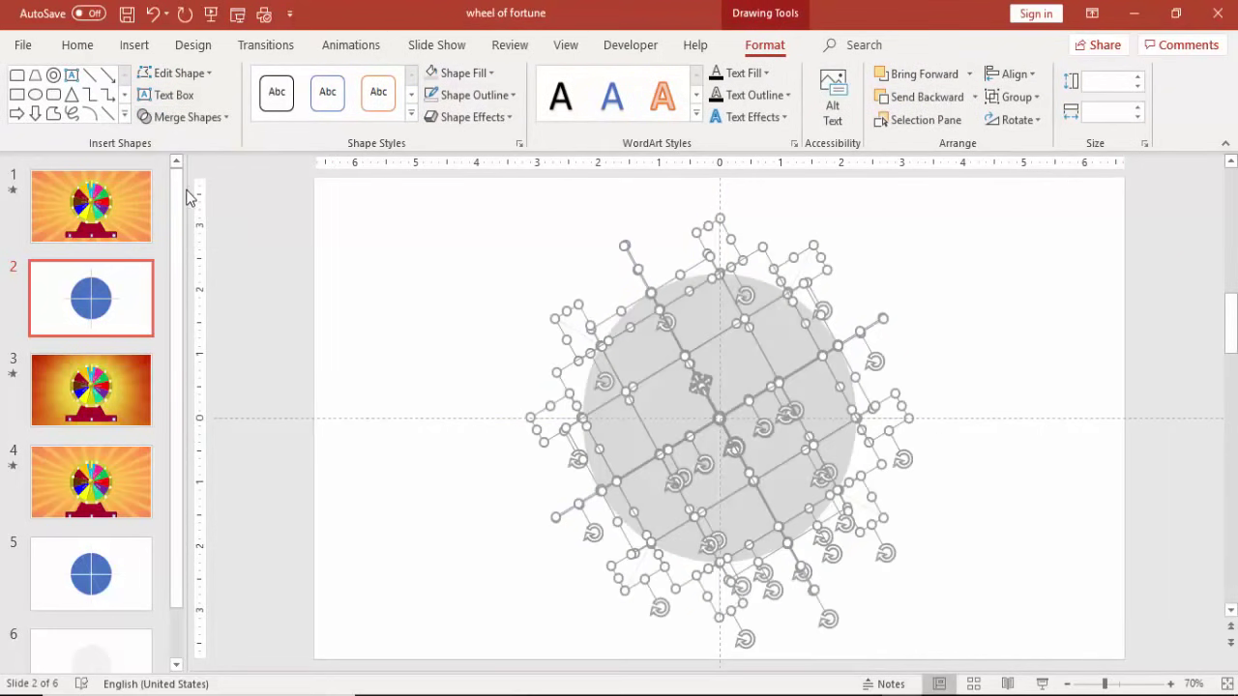
pyautogui.click(953, 329)
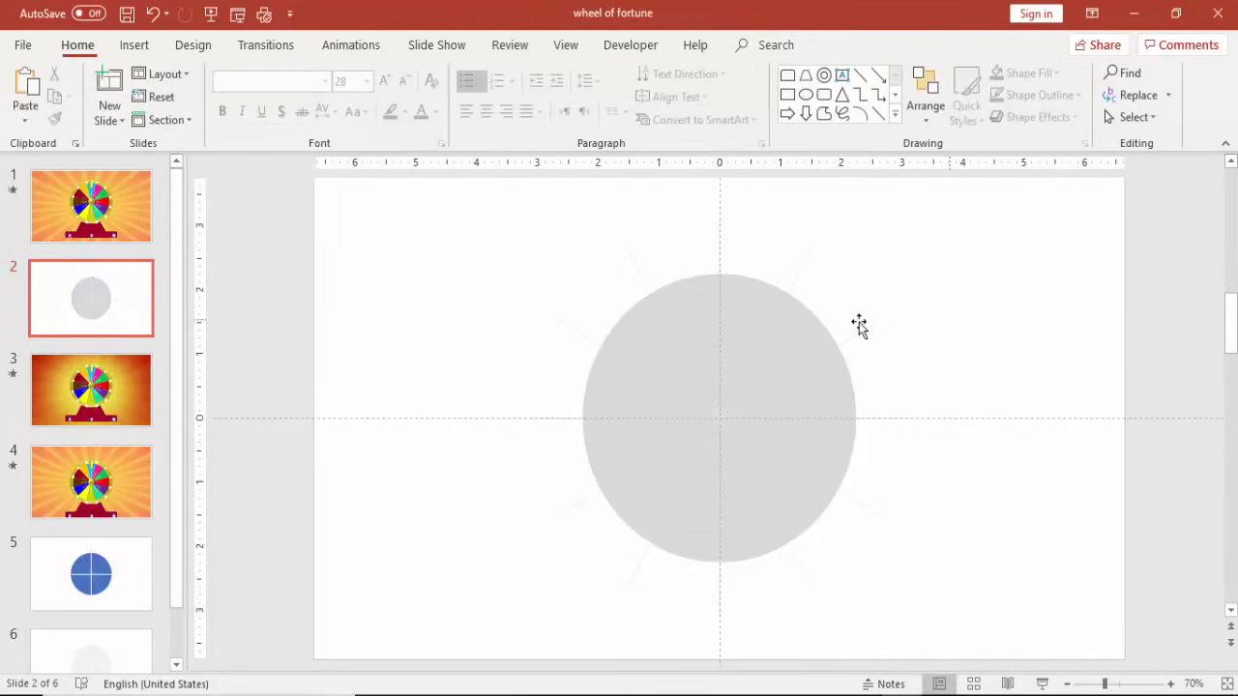
# Select all twelve wedge fragments around the wheel together.
pyautogui.click(638, 350)
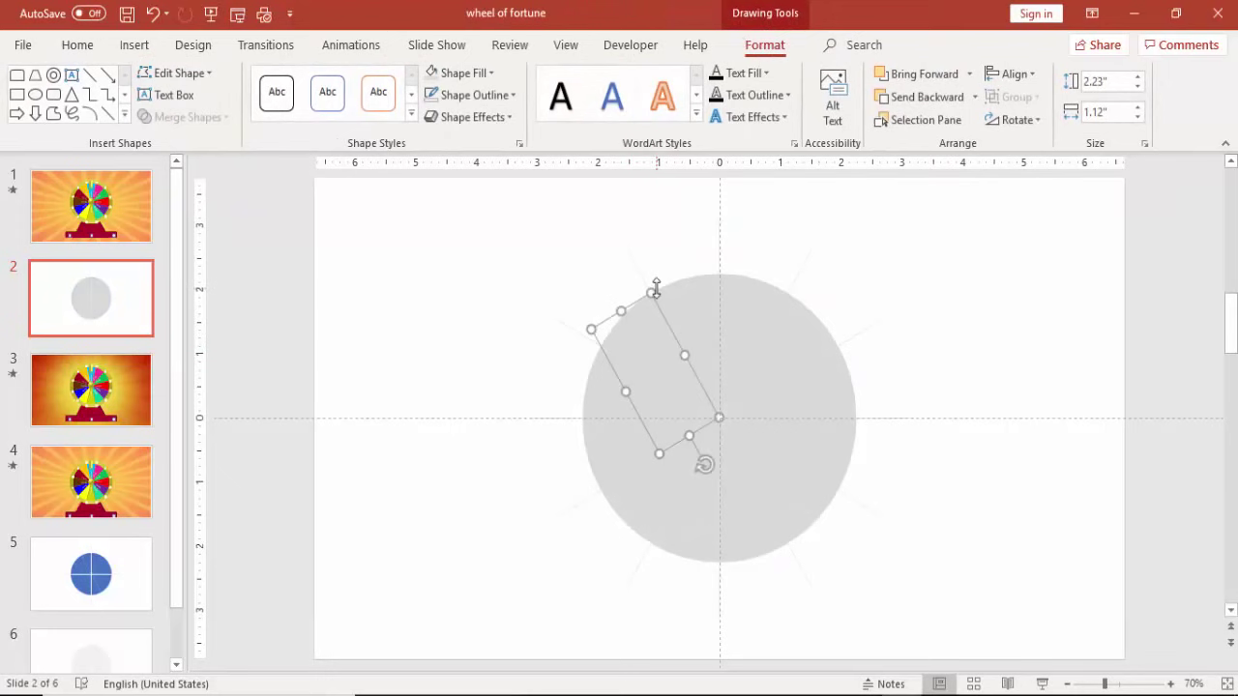
pyautogui.keyDown('shift'); pyautogui.click(698, 311); pyautogui.keyUp('shift')
pyautogui.keyDown('shift'); pyautogui.click(753, 298); pyautogui.keyUp('shift')
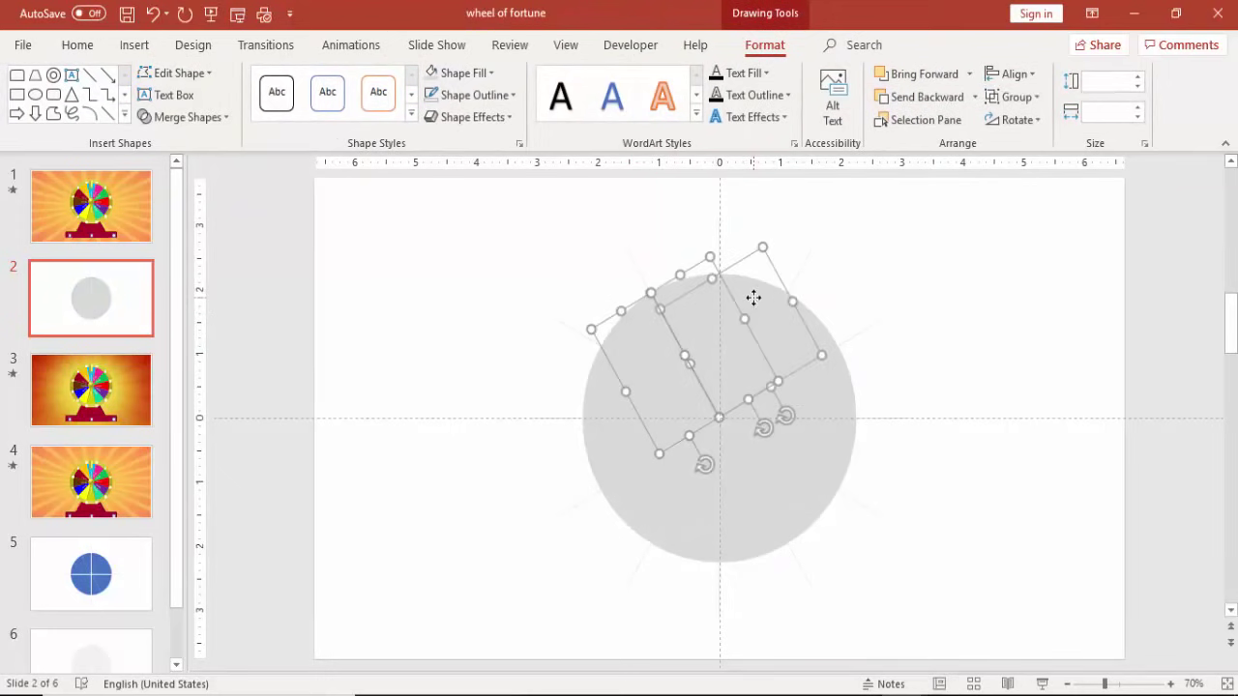
pyautogui.keyDown('shift'); pyautogui.click(820, 330); pyautogui.keyUp('shift')
pyautogui.keyDown('shift'); pyautogui.click(840, 420); pyautogui.keyUp('shift')
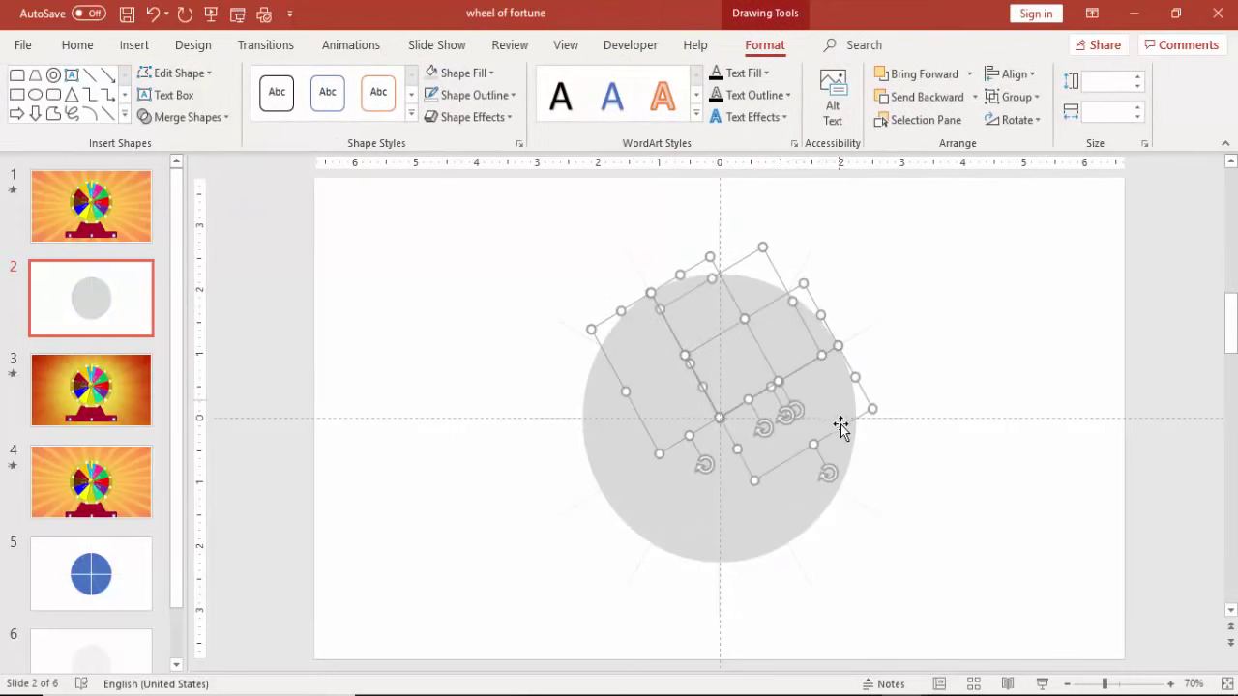
pyautogui.keyDown('shift'); pyautogui.click(845, 449); pyautogui.keyUp('shift')
pyautogui.keyDown('shift'); pyautogui.click(811, 520); pyautogui.keyUp('shift')
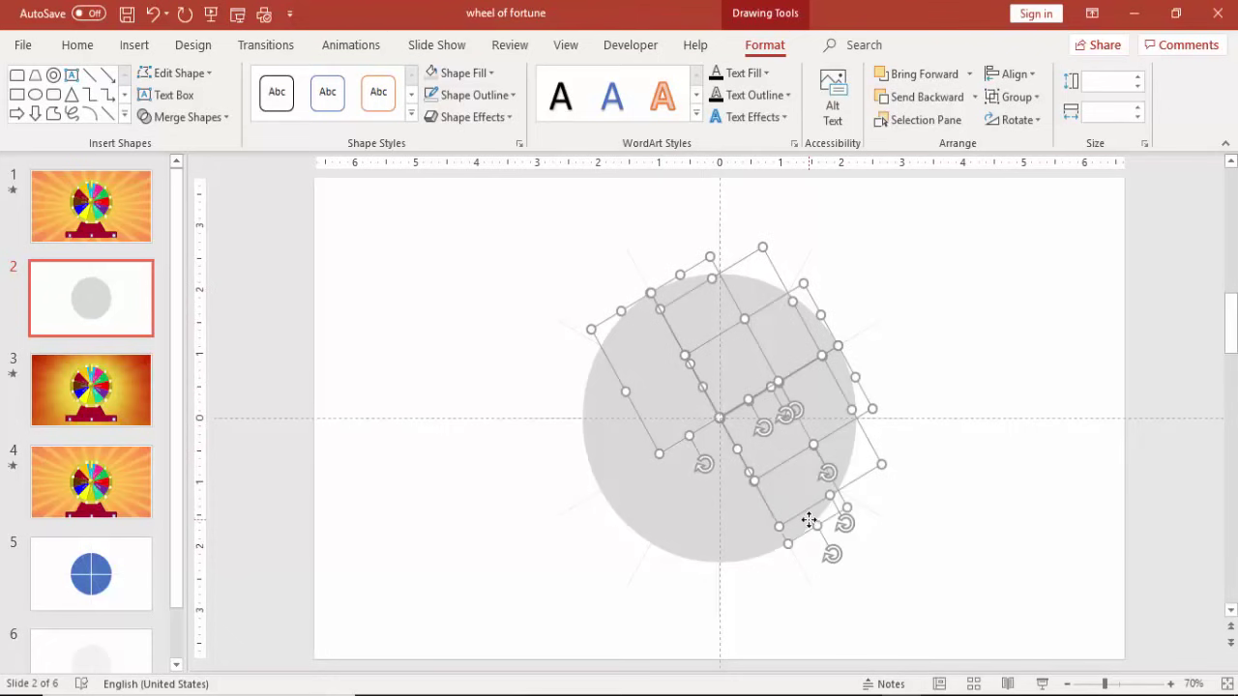
pyautogui.keyDown('shift'); pyautogui.click(753, 544); pyautogui.keyUp('shift')
pyautogui.keyDown('shift'); pyautogui.click(687, 552); pyautogui.keyUp('shift')
pyautogui.keyDown('shift'); pyautogui.click(619, 508); pyautogui.keyUp('shift')
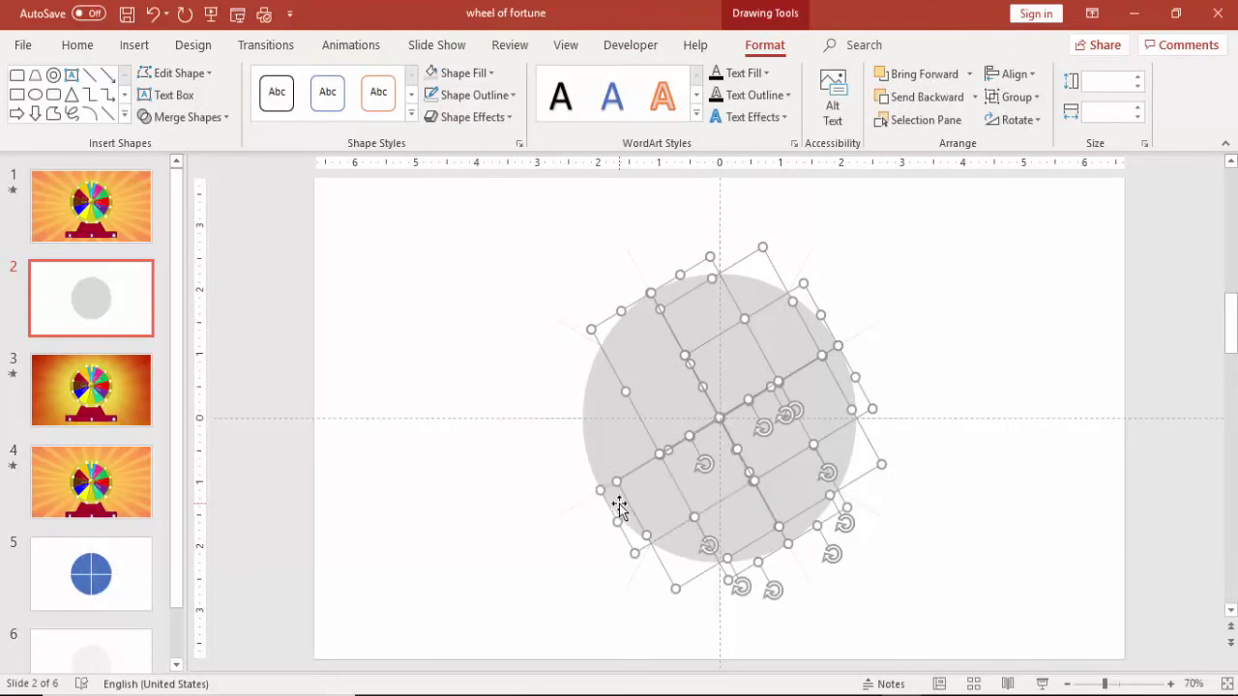
pyautogui.keyDown('shift'); pyautogui.click(599, 447); pyautogui.keyUp('shift')
pyautogui.keyDown('shift'); pyautogui.click(592, 387); pyautogui.keyUp('shift')
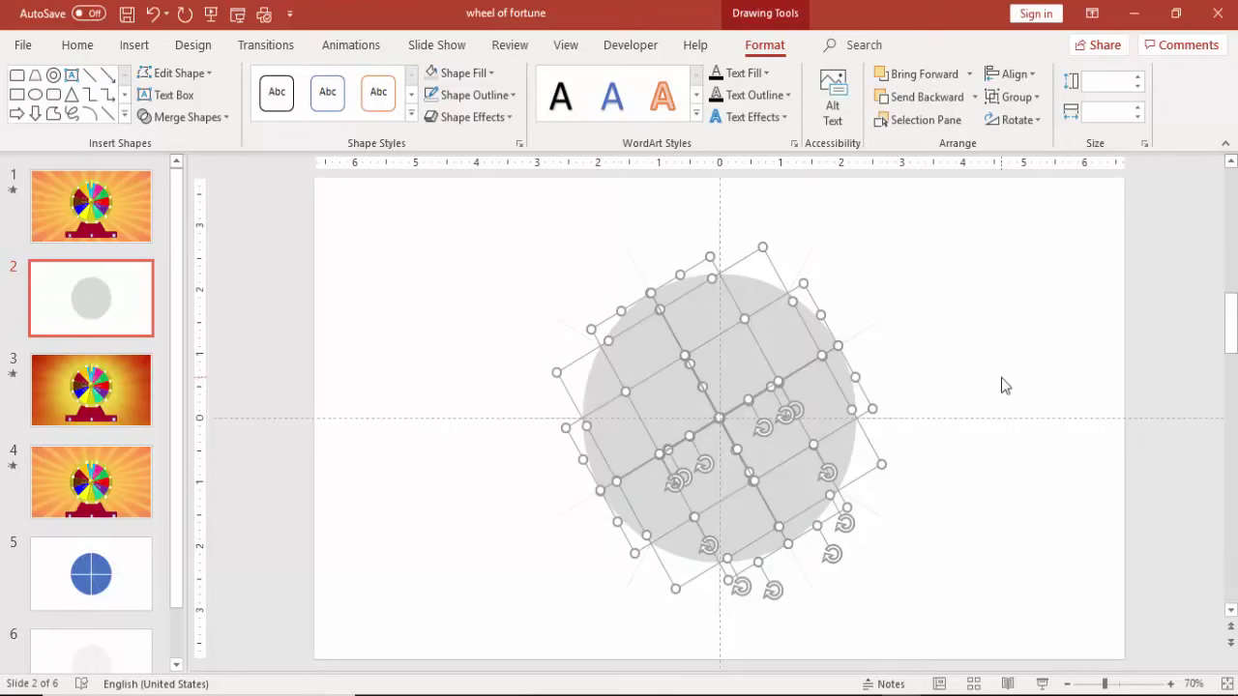
# Add slide 3 after slide 2, delete its title and content placeholders, and paste the wedges.
pyautogui.click(124, 319)
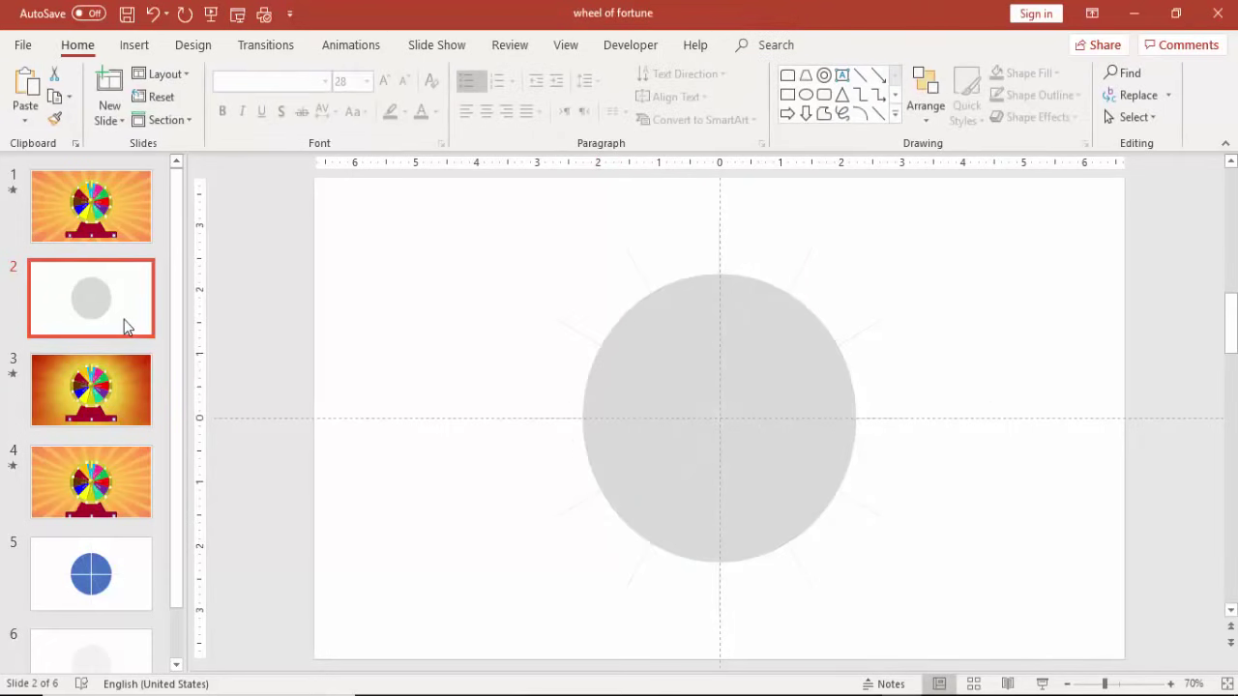
pyautogui.rightClick(124, 319)
pyautogui.click(202, 433)
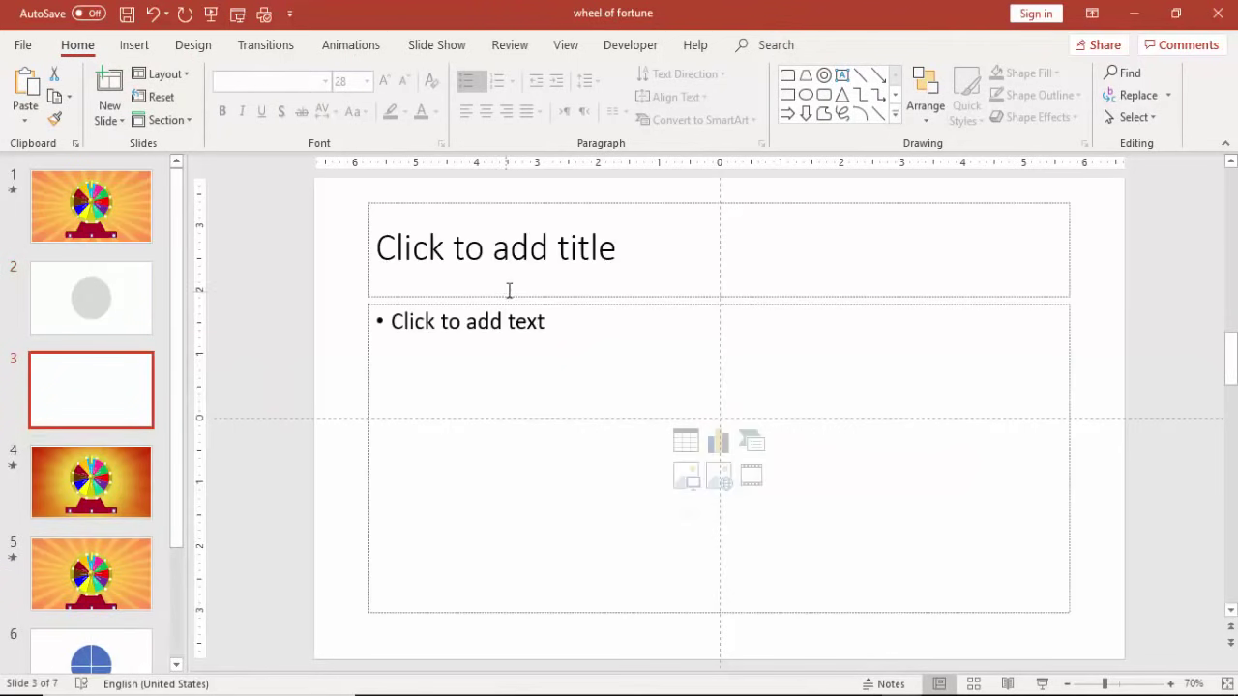
pyautogui.click(556, 196)
pyautogui.press('Delete')
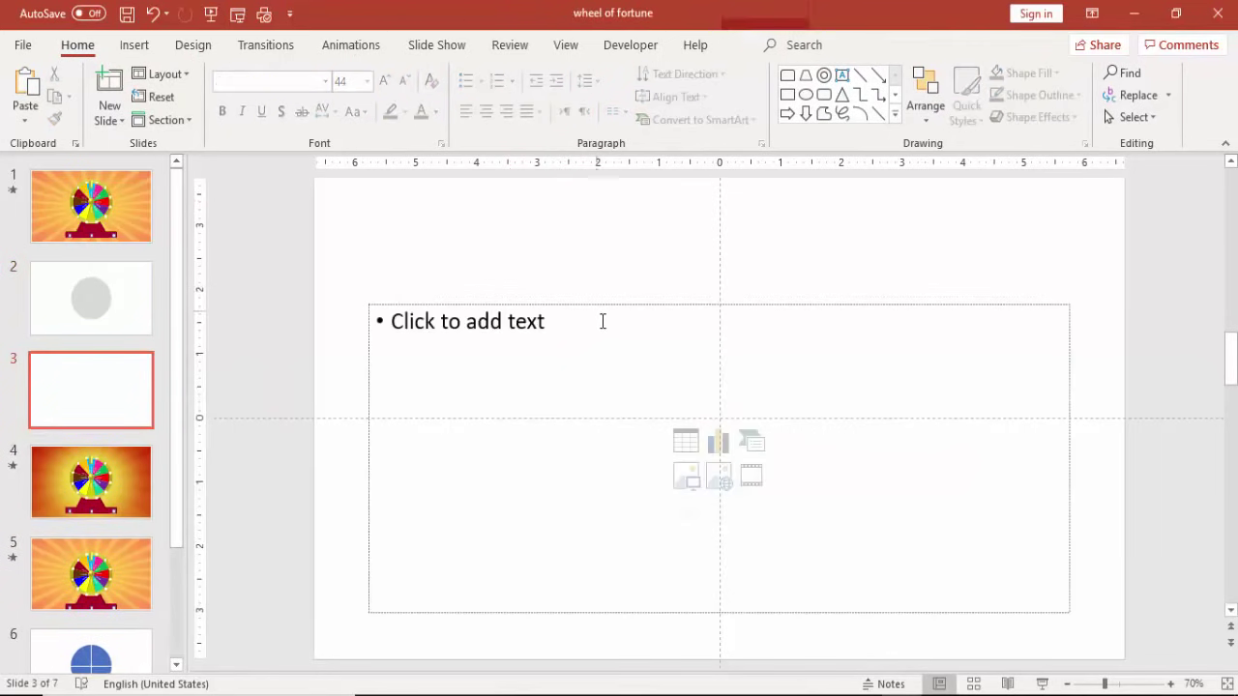
pyautogui.click(585, 303)
pyautogui.press('Delete')
pyautogui.rightClick(586, 305)
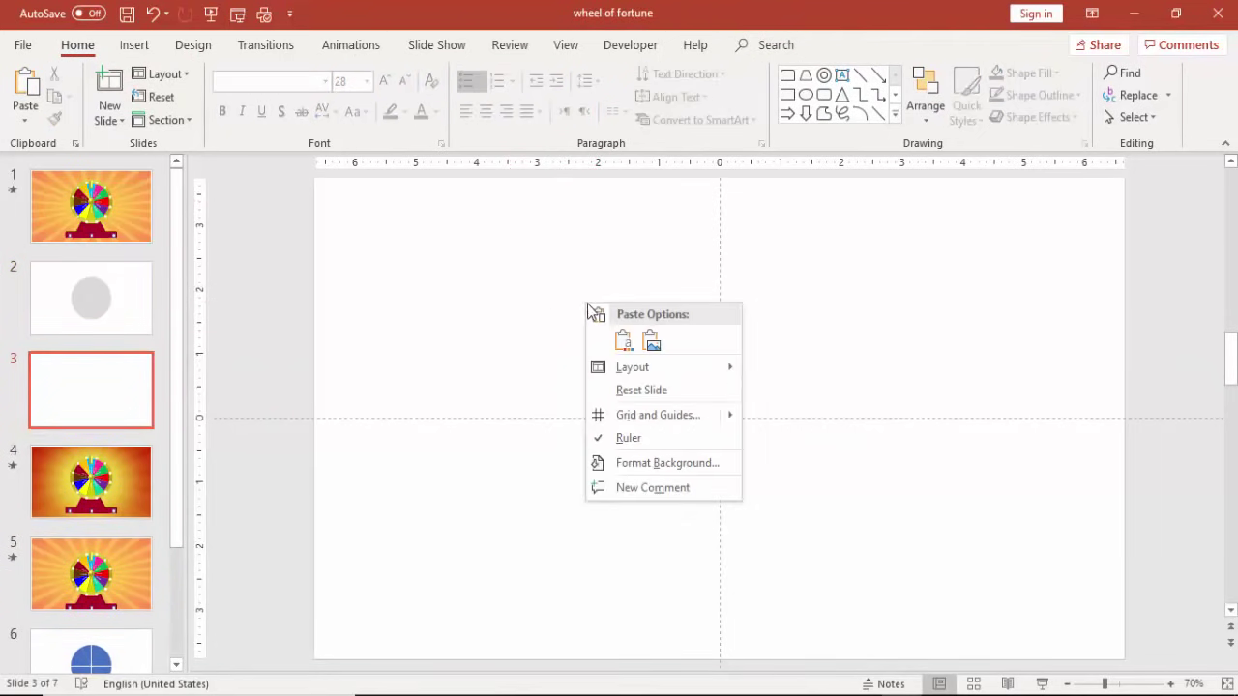
pyautogui.click(626, 343)
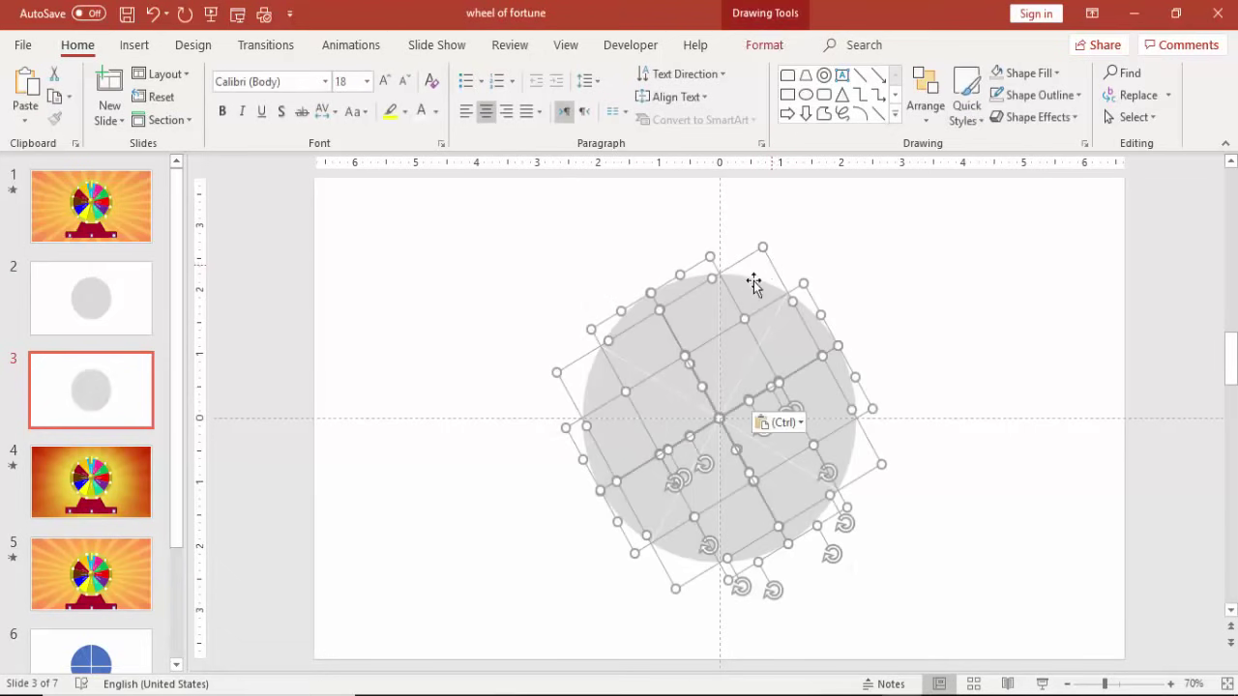
# Group the pasted wedges and centre the wheel horizontally and vertically.
pyautogui.hotkey('ctrl', 'g')
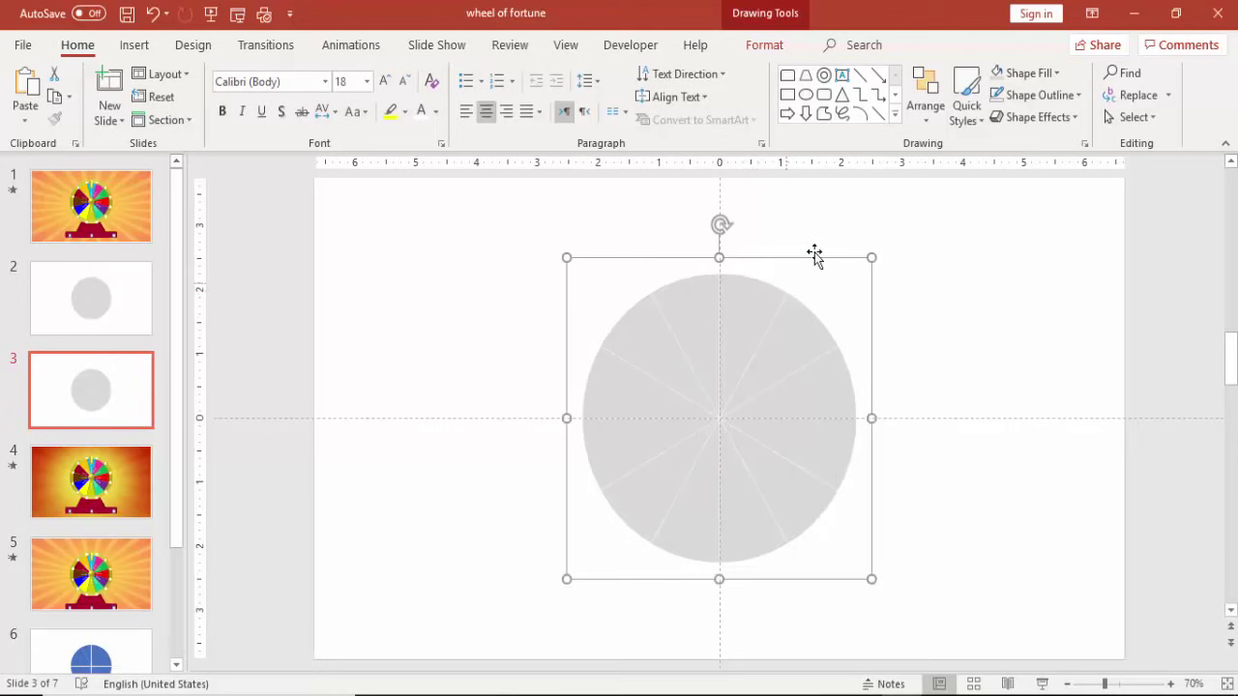
pyautogui.click(764, 44)
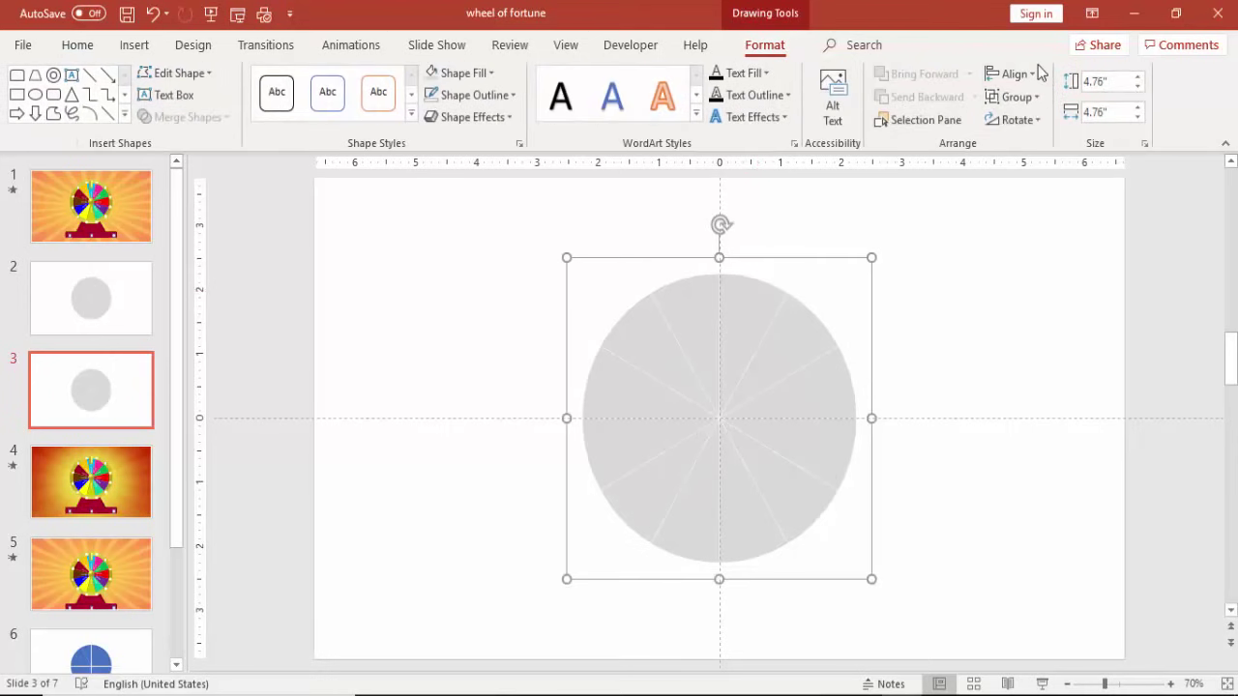
pyautogui.click(1016, 75)
pyautogui.click(1016, 74)
pyautogui.click(1062, 186)
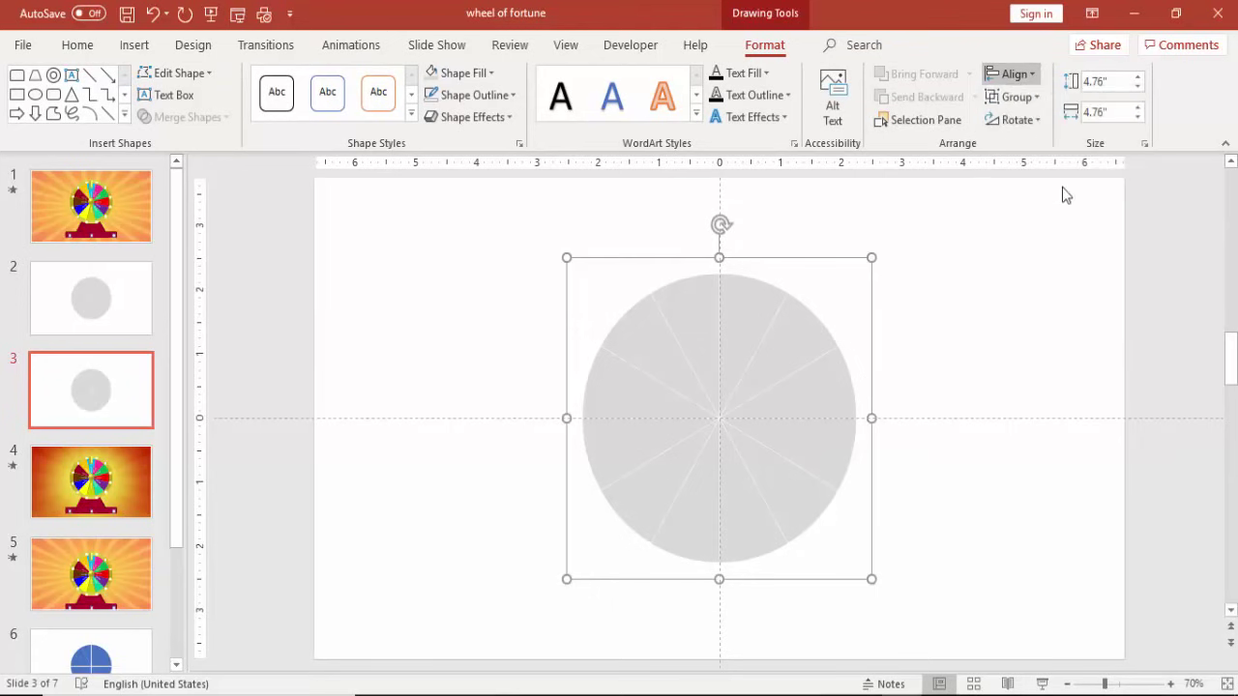
pyautogui.click(1006, 326)
# Ungroup the wheel into separate slices and select the top-left slice.
pyautogui.click(790, 326)
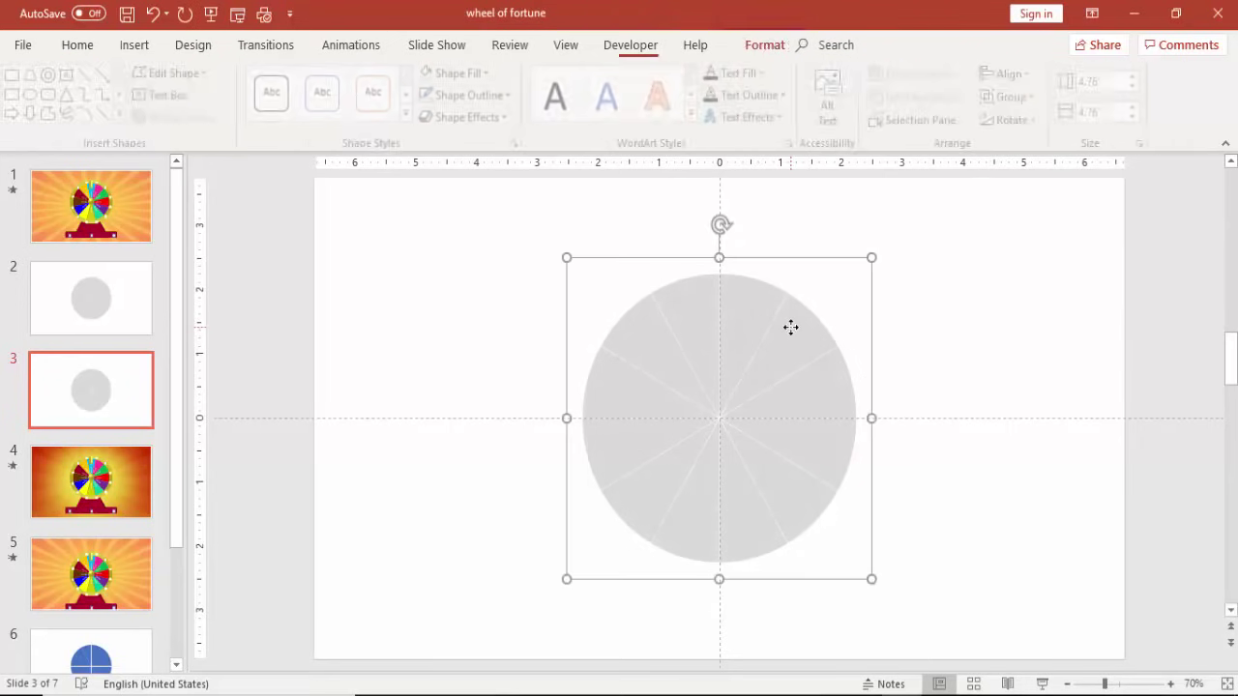
pyautogui.rightClick(796, 332)
pyautogui.moveTo(862, 440)
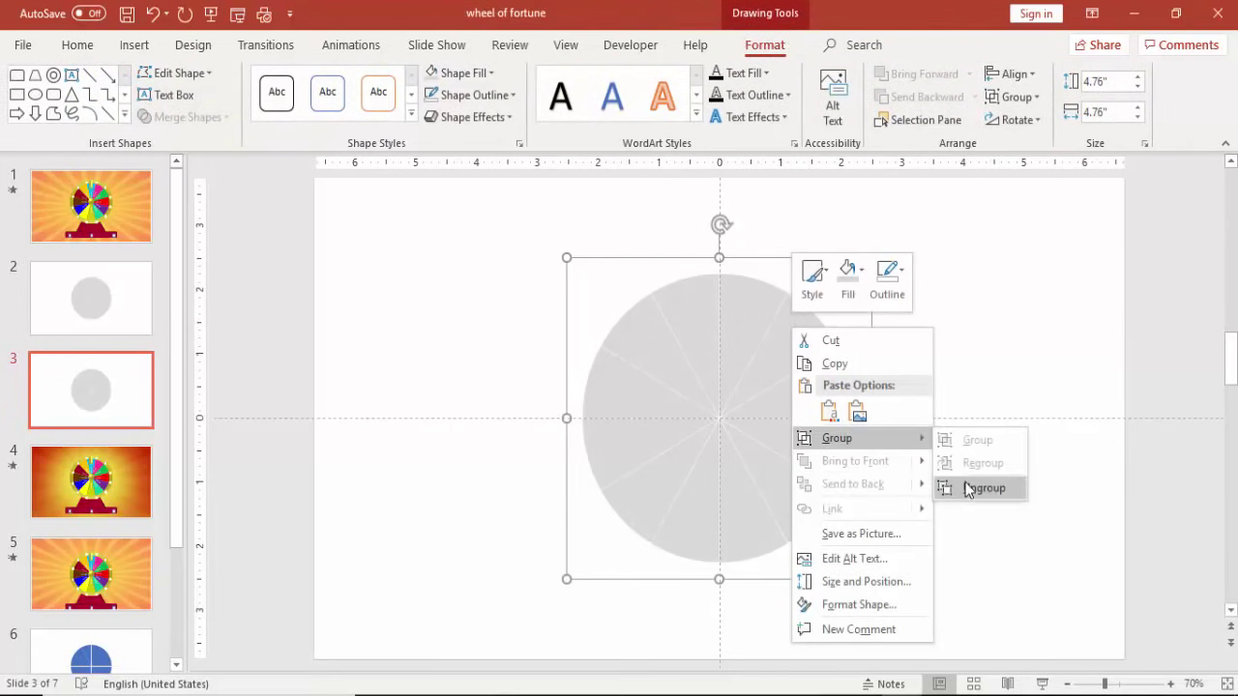
pyautogui.click(972, 485)
pyautogui.click(974, 346)
pyautogui.click(702, 296)
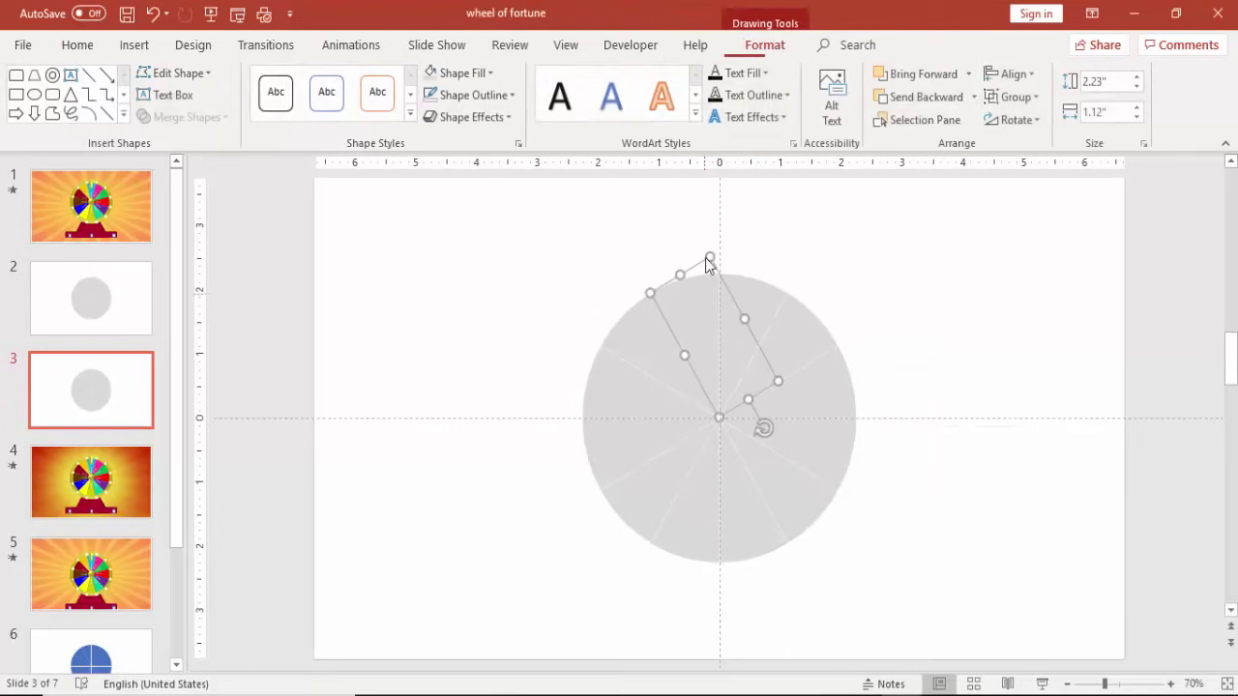
# Fill the slices clockwise from the top-left with olive, blue, gold and purple.
pyautogui.click(466, 75)
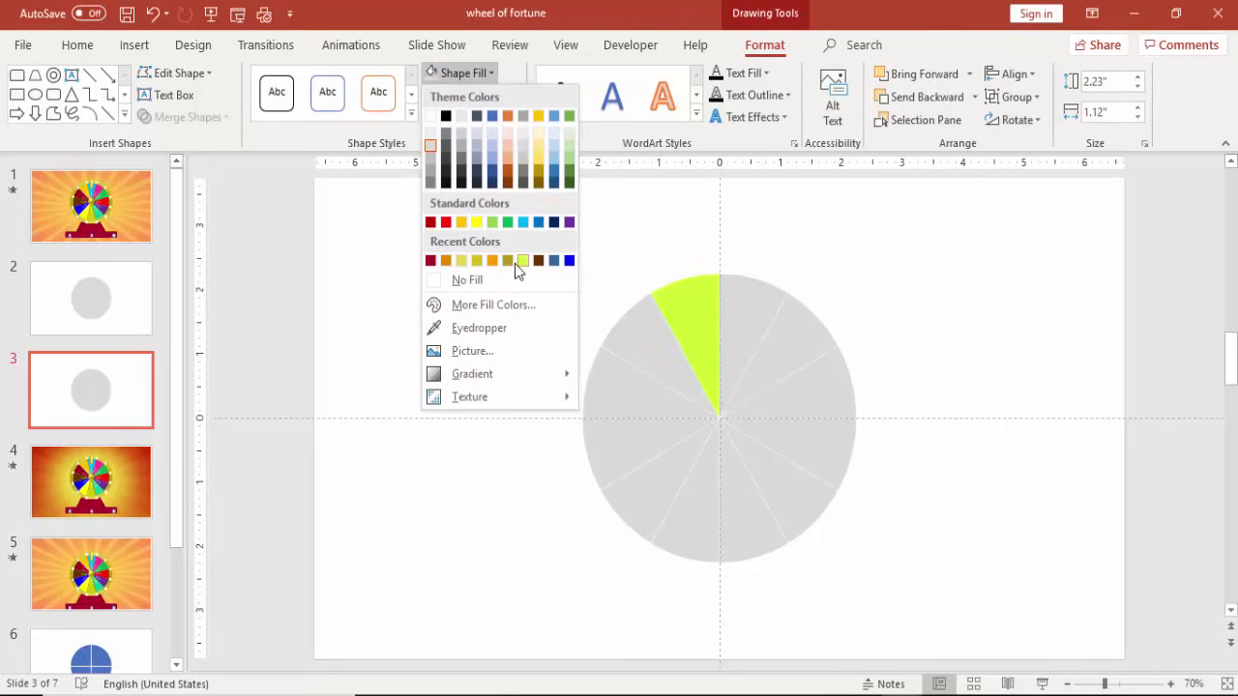
pyautogui.click(508, 261)
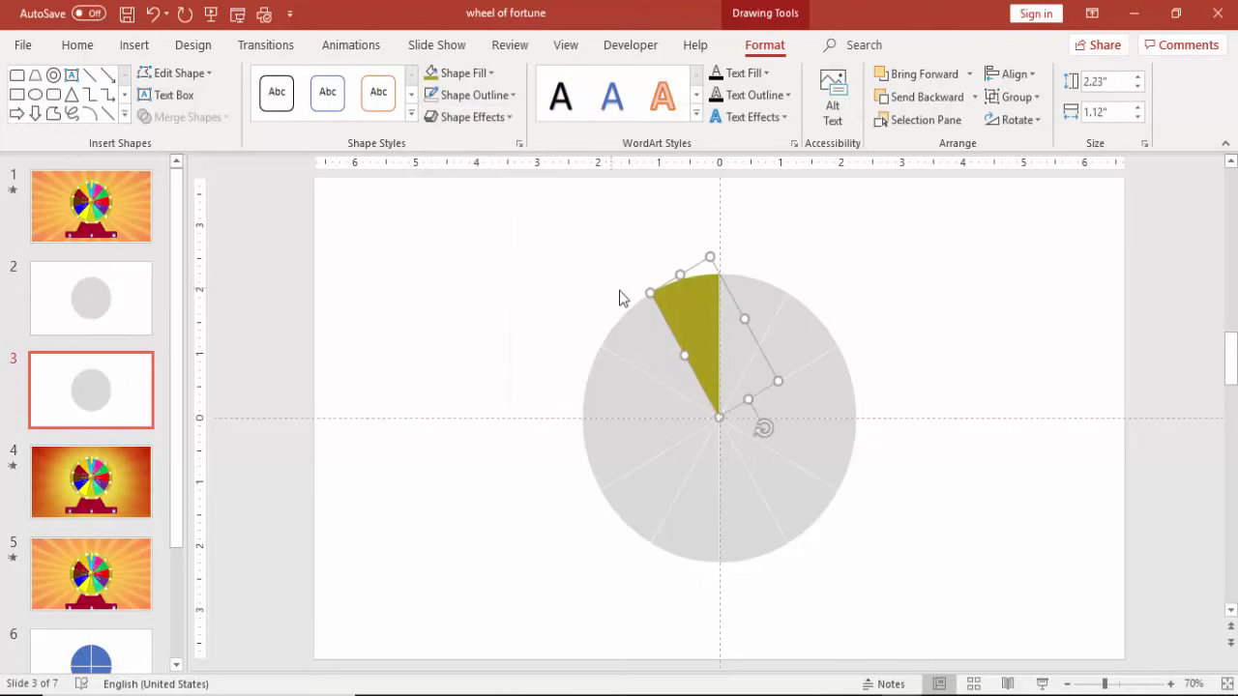
pyautogui.click(741, 288)
pyautogui.click(470, 75)
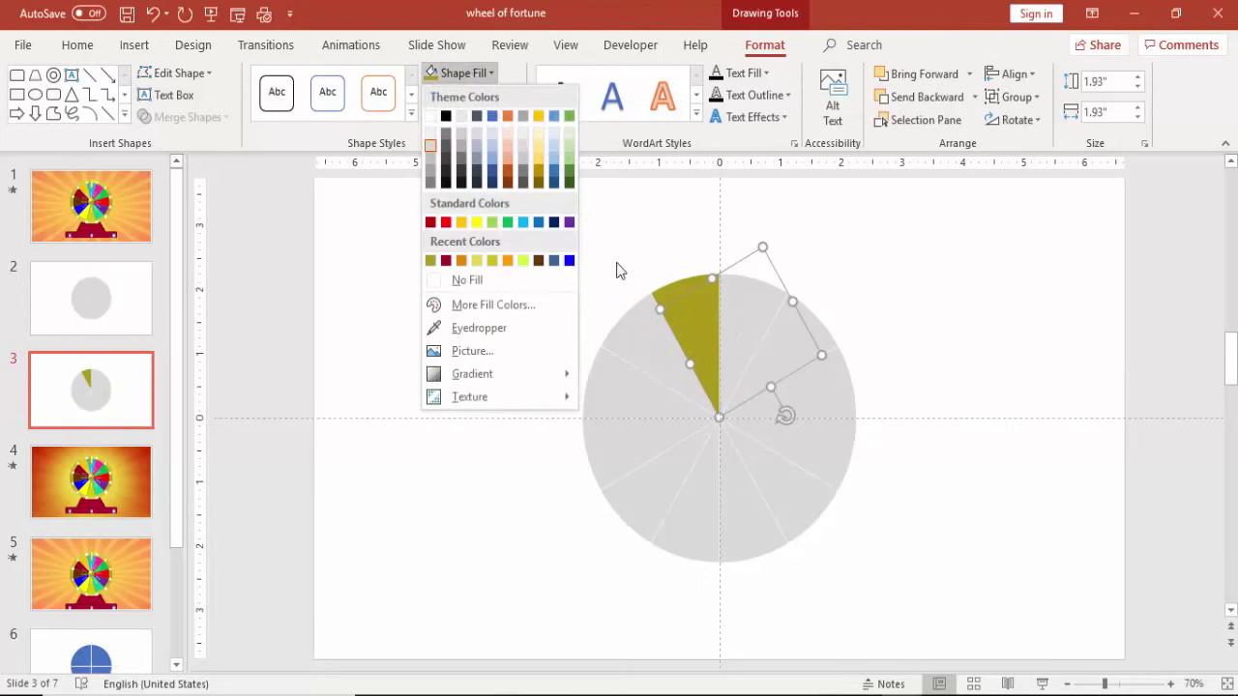
pyautogui.click(570, 261)
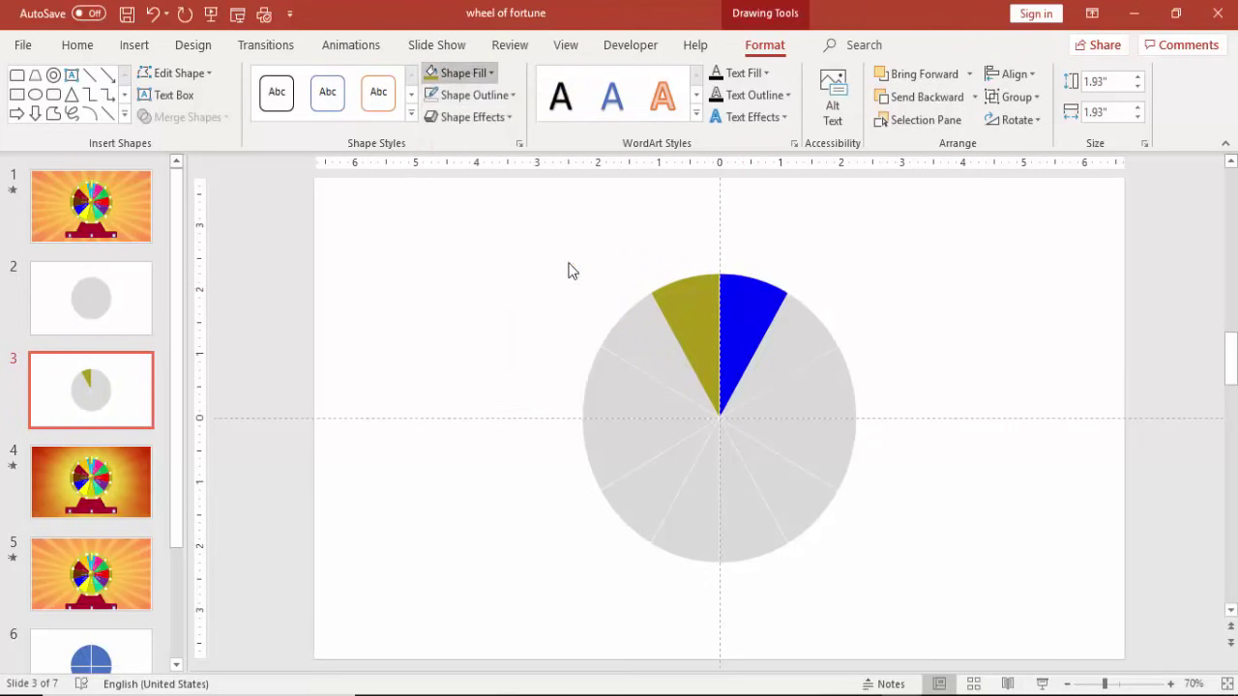
pyautogui.click(817, 339)
pyautogui.click(466, 74)
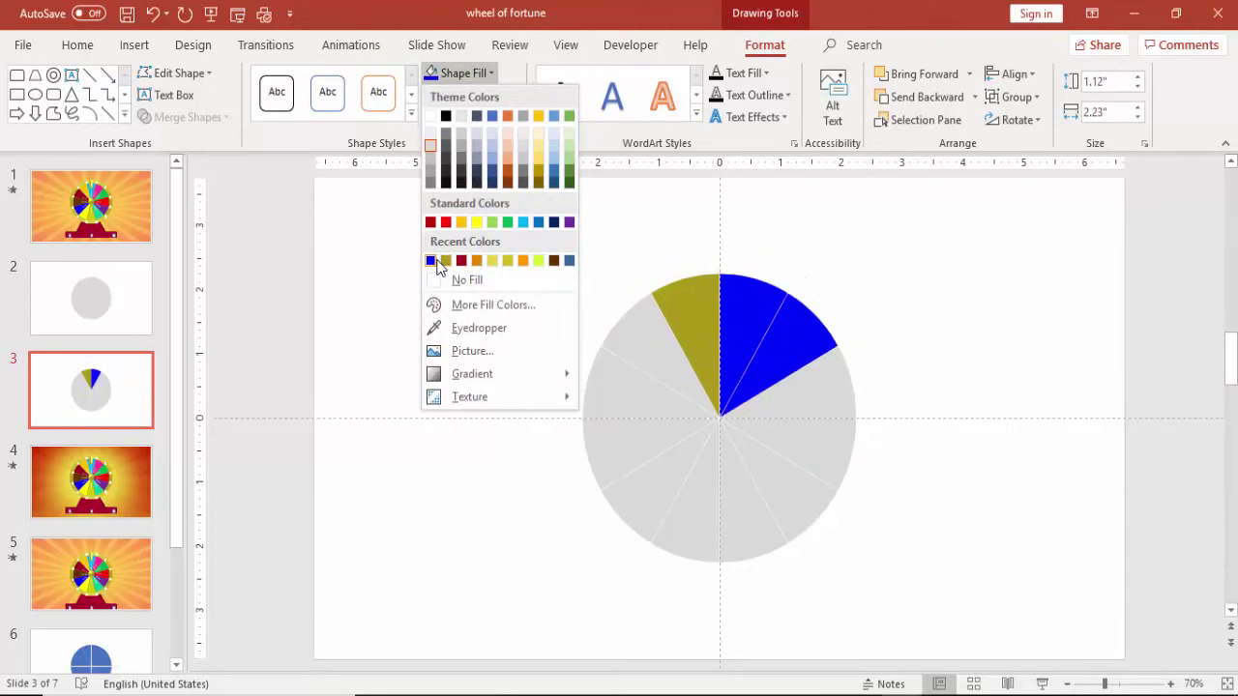
pyautogui.click(461, 222)
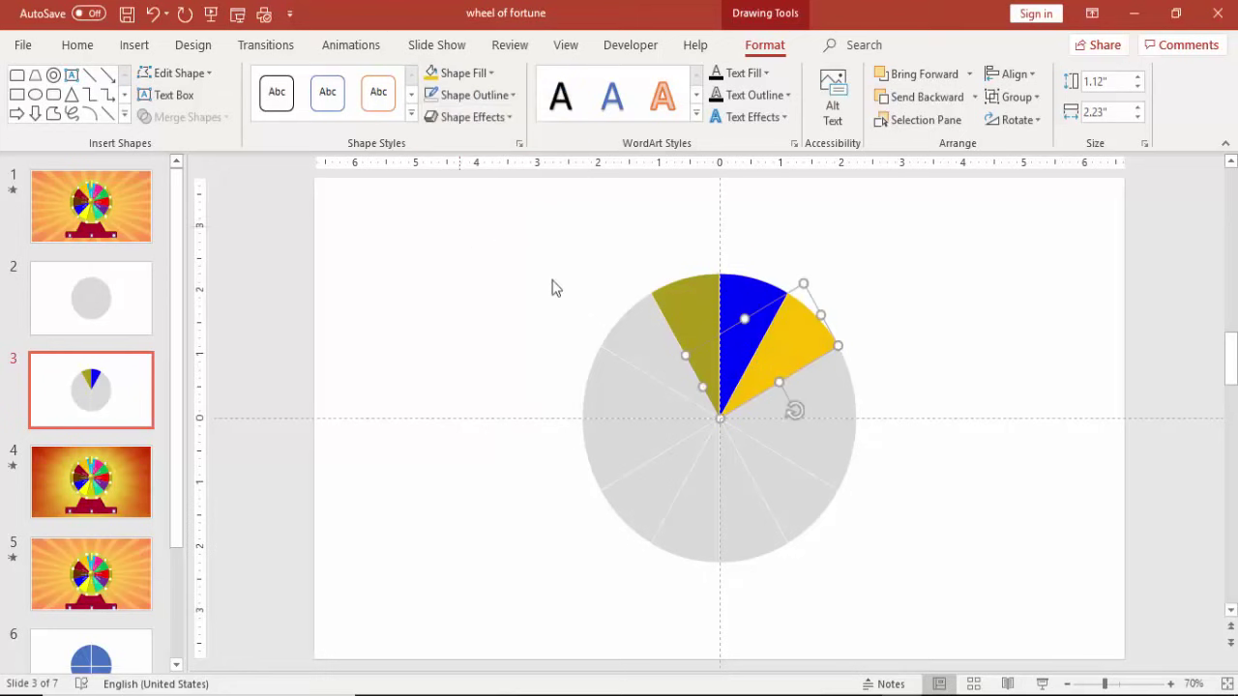
pyautogui.click(796, 358)
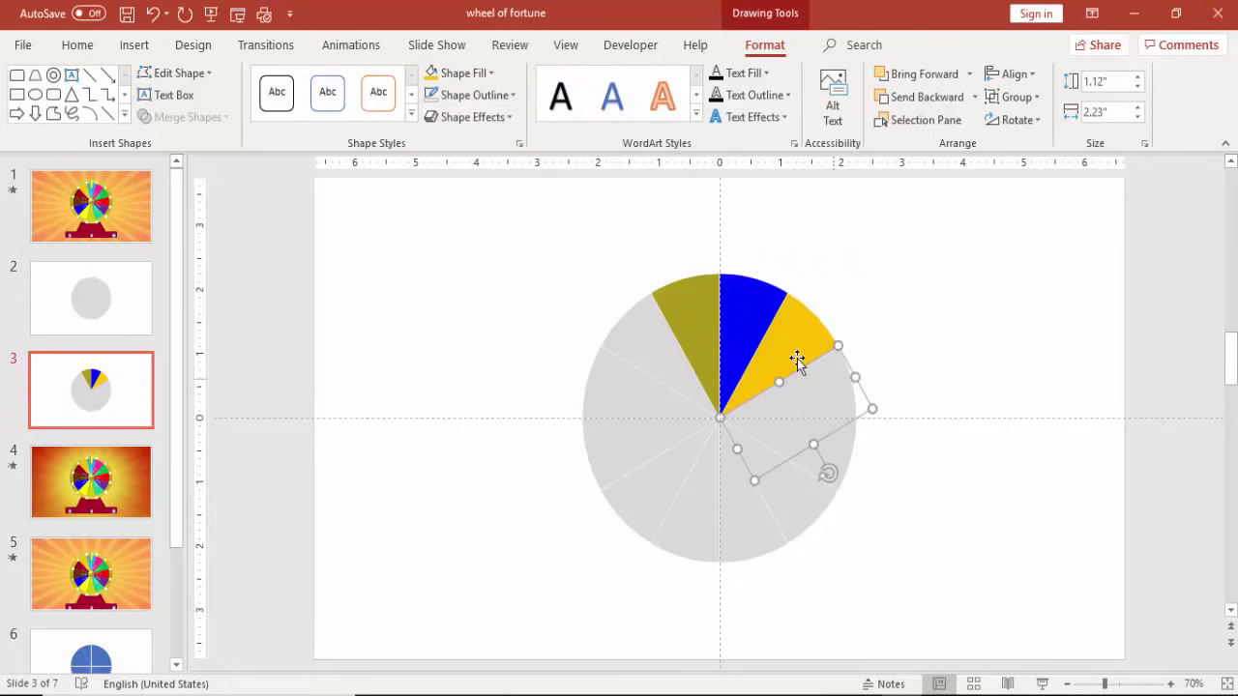
pyautogui.click(447, 73)
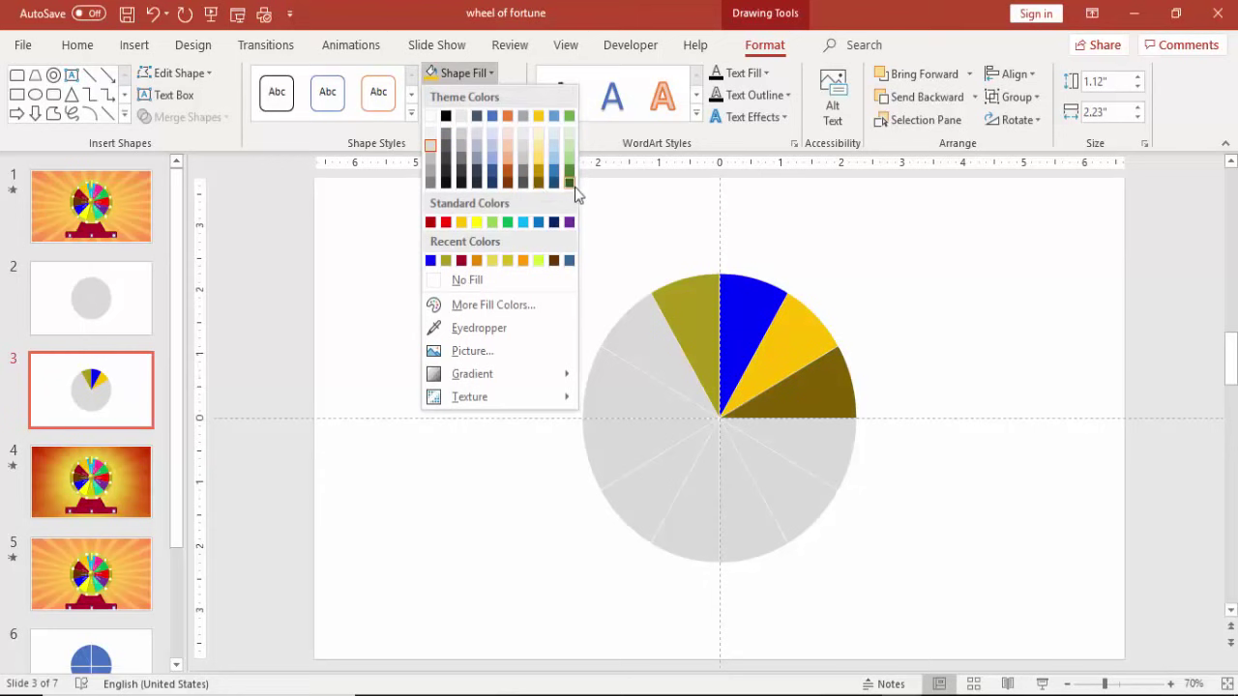
pyautogui.click(568, 224)
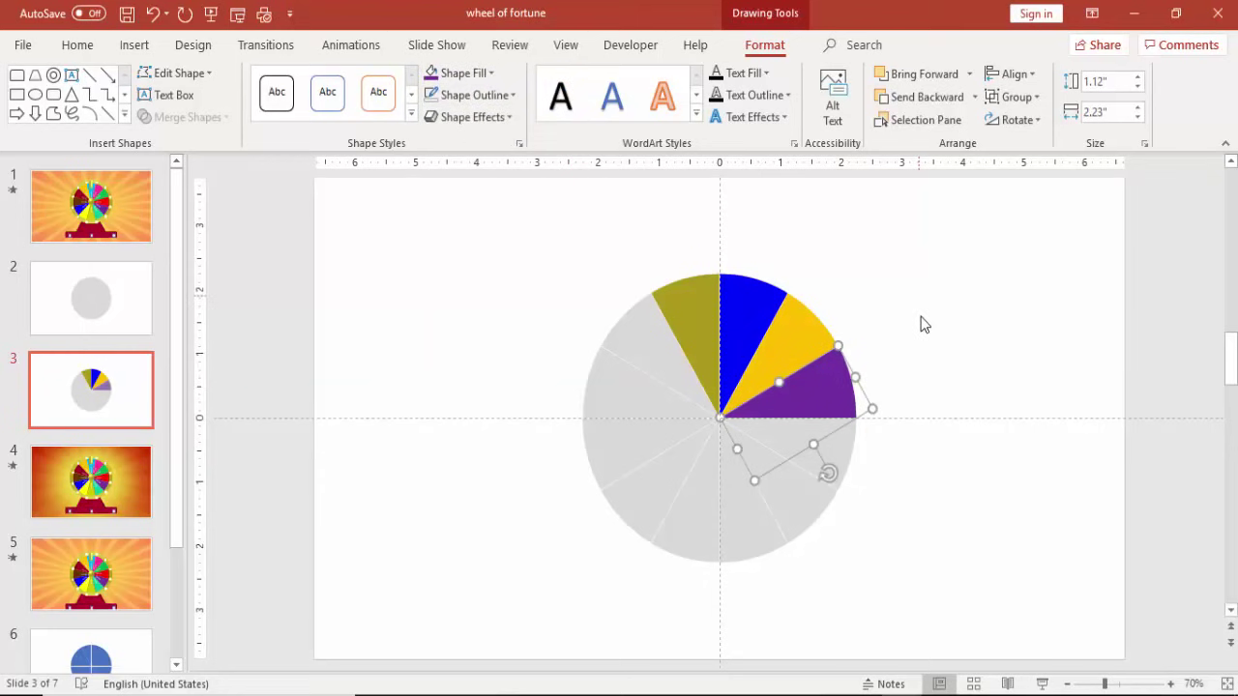
pyautogui.click(920, 325)
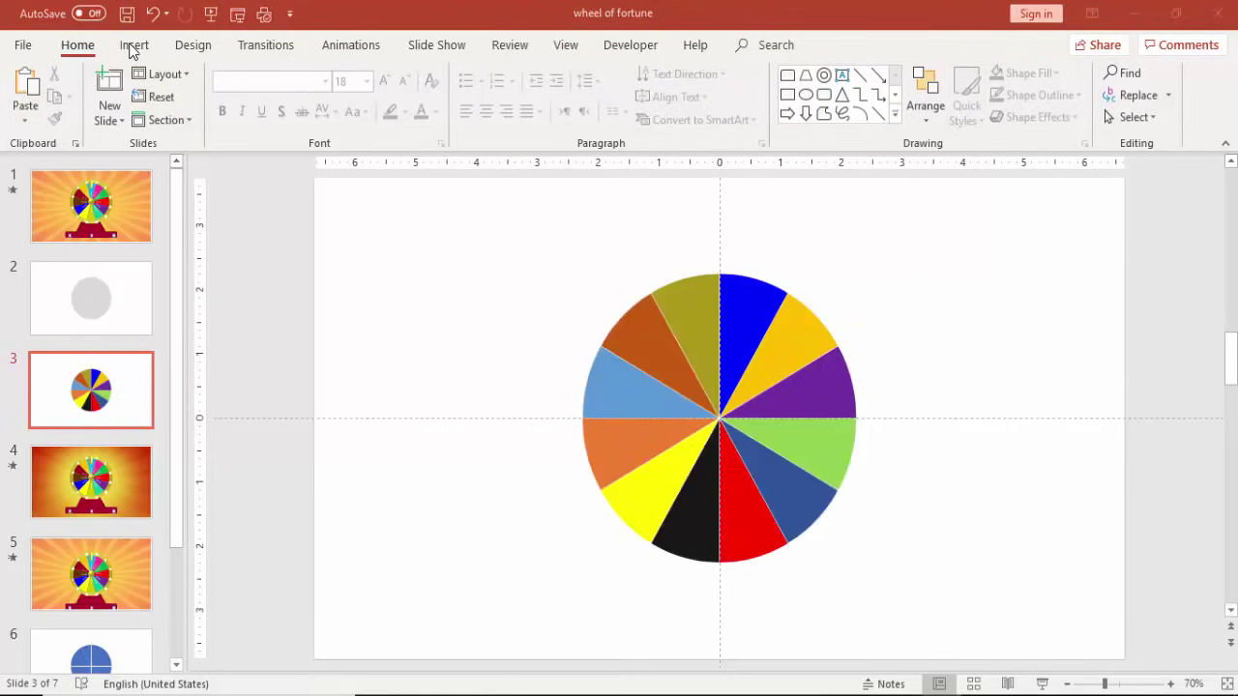
# Insert a small circle on slide 3 and resize it to 0.68 inches.
pyautogui.click(133, 45)
pyautogui.click(289, 102)
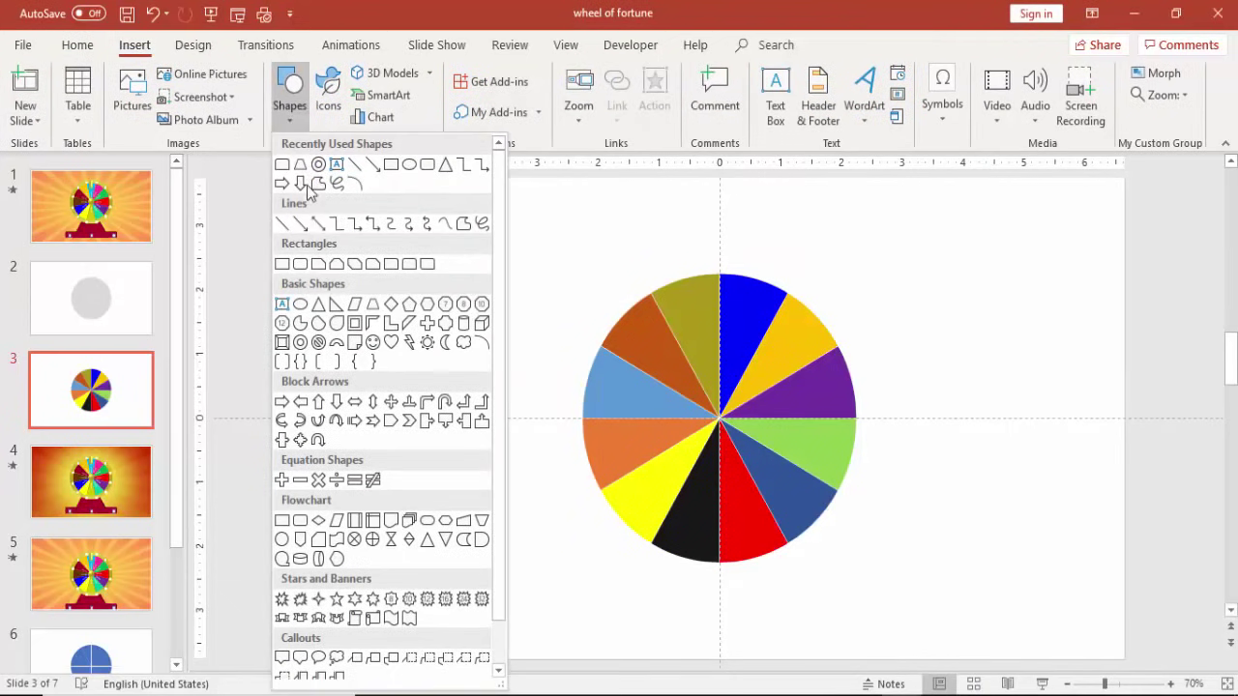
pyautogui.click(300, 303)
pyautogui.click(545, 371)
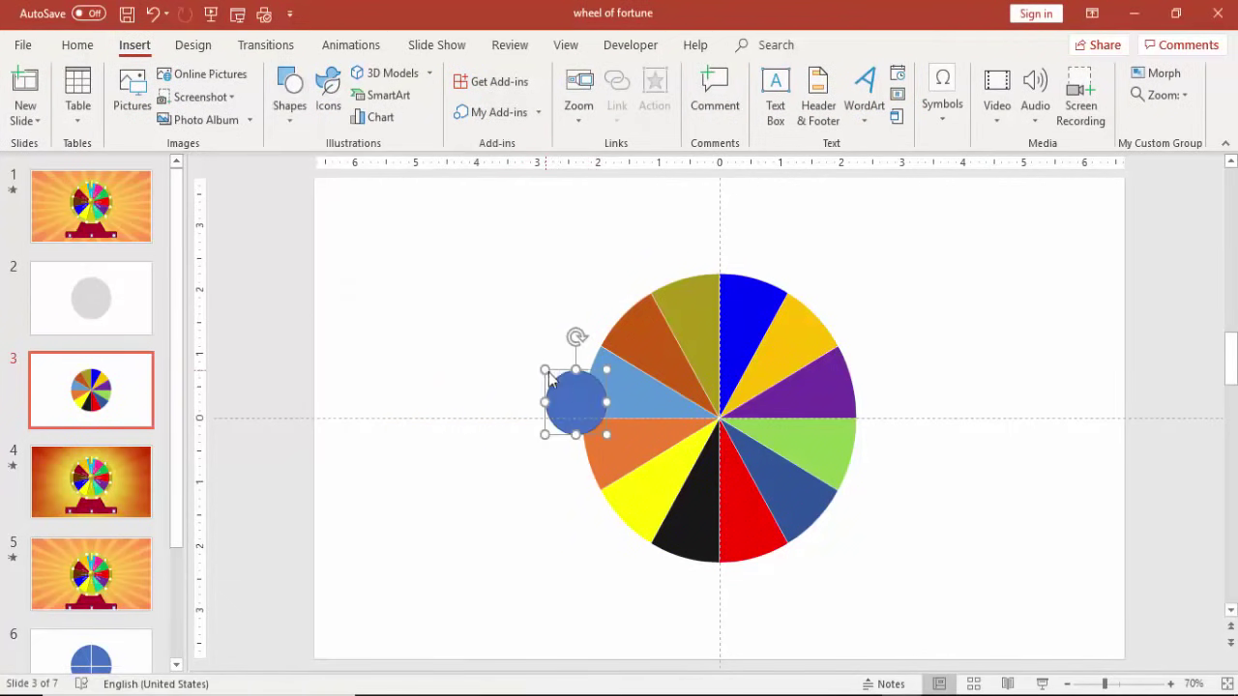
pyautogui.moveTo(542, 368); pyautogui.dragTo(563, 389)
# Centre the small circle horizontally and vertically over the wheel's hub.
pyautogui.click(1012, 74)
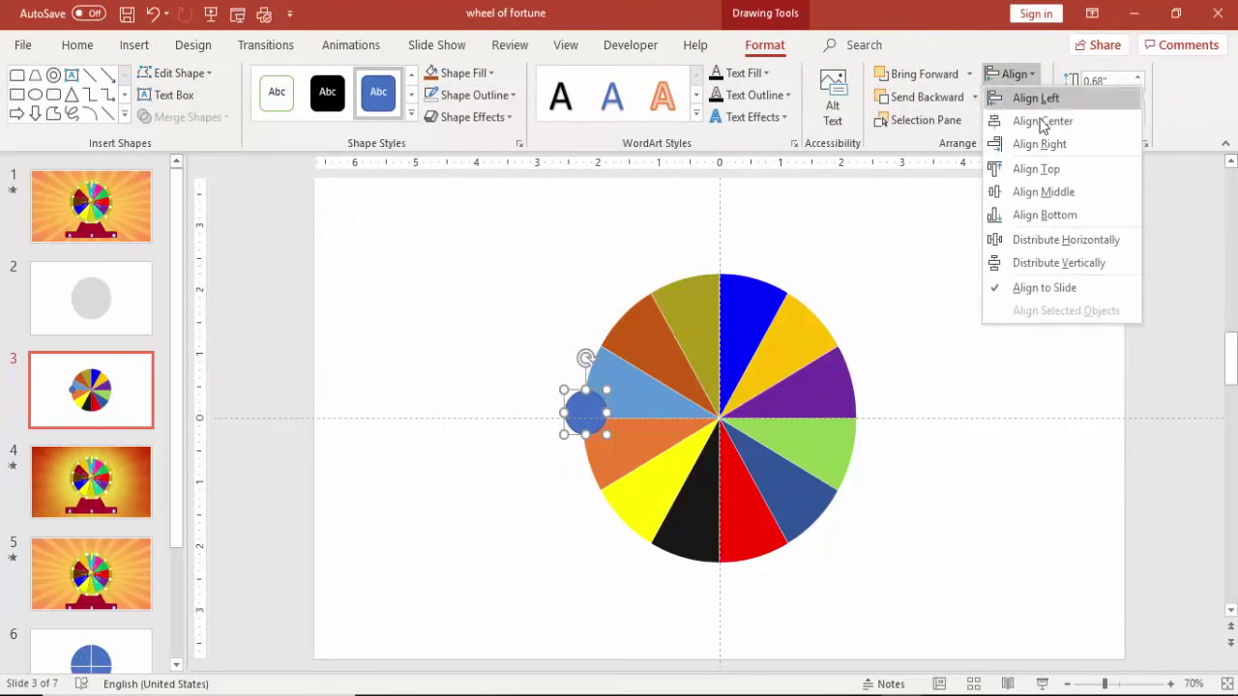
pyautogui.click(1025, 120)
pyautogui.click(1009, 77)
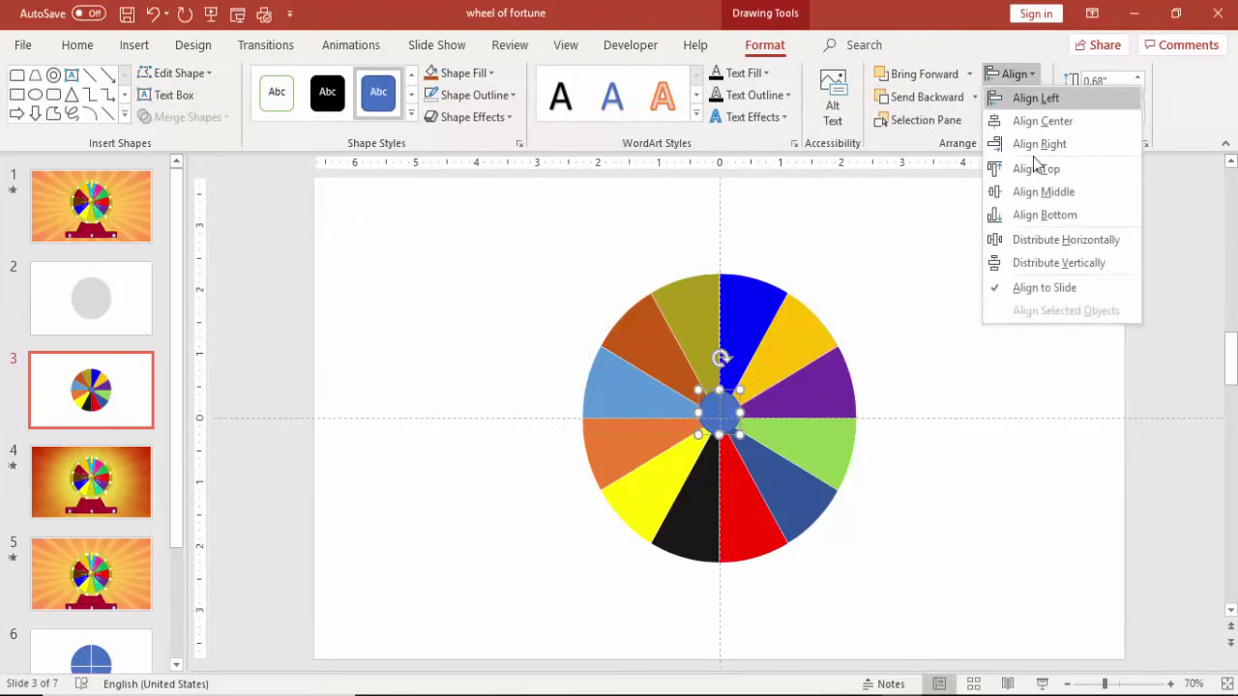
pyautogui.click(1056, 199)
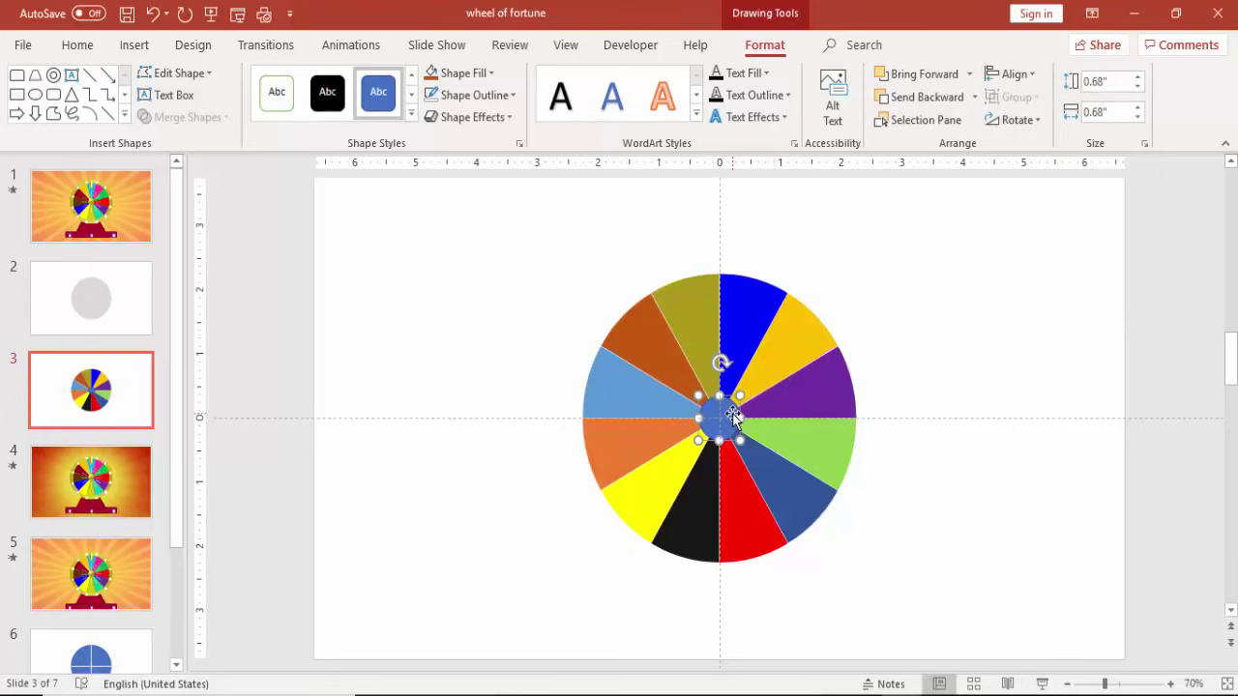
# Give the centre circle a gold radial gradient fill in Format Shape.
pyautogui.rightClick(733, 416)
pyautogui.click(815, 659)
pyautogui.click(1053, 354)
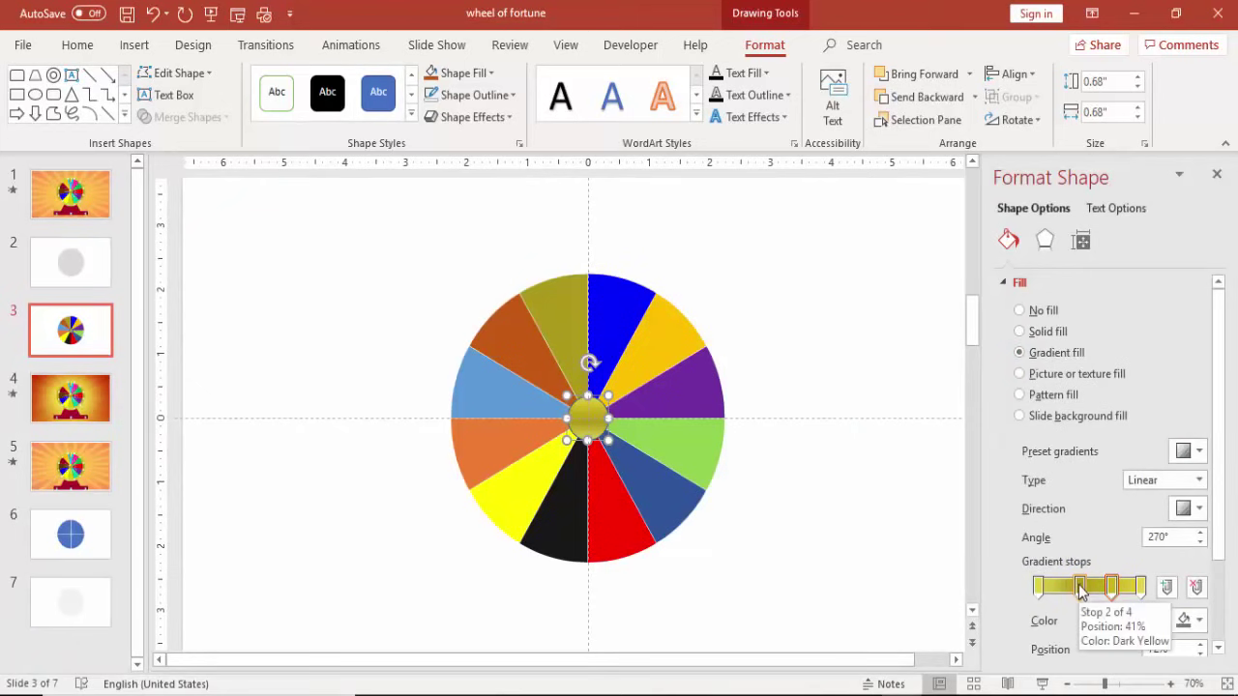
pyautogui.click(1196, 478)
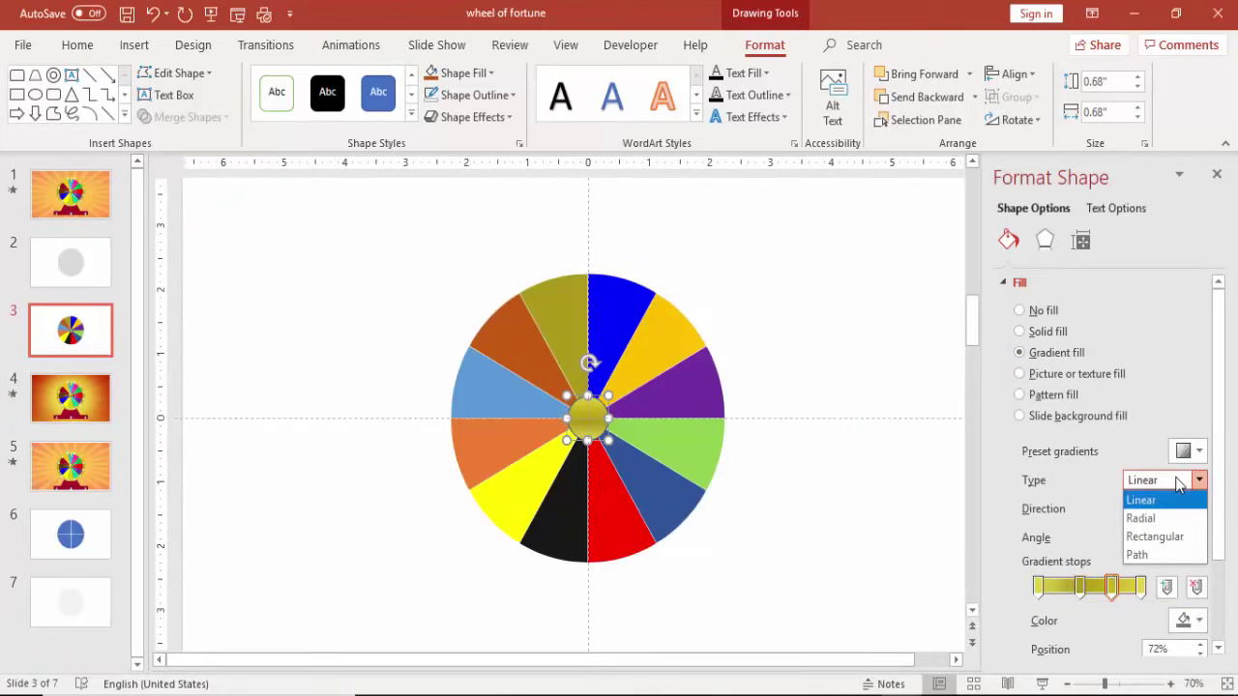
pyautogui.click(1184, 499)
pyautogui.click(1189, 509)
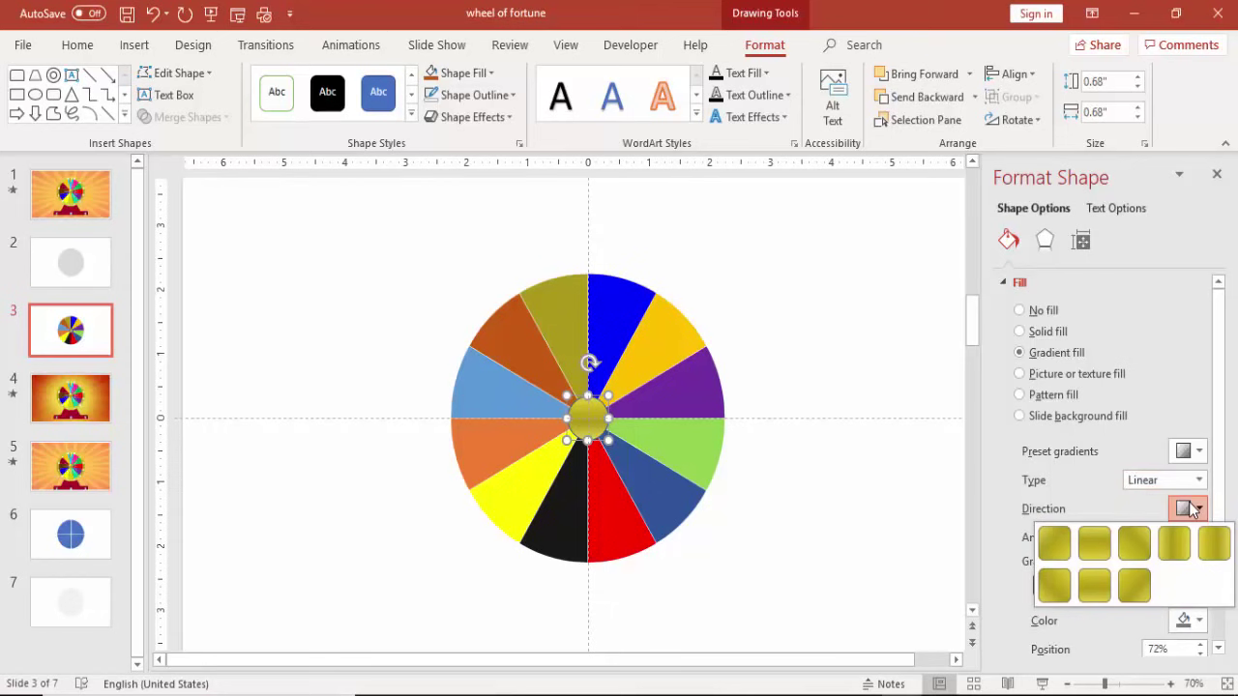
pyautogui.click(1190, 508)
pyautogui.click(1197, 480)
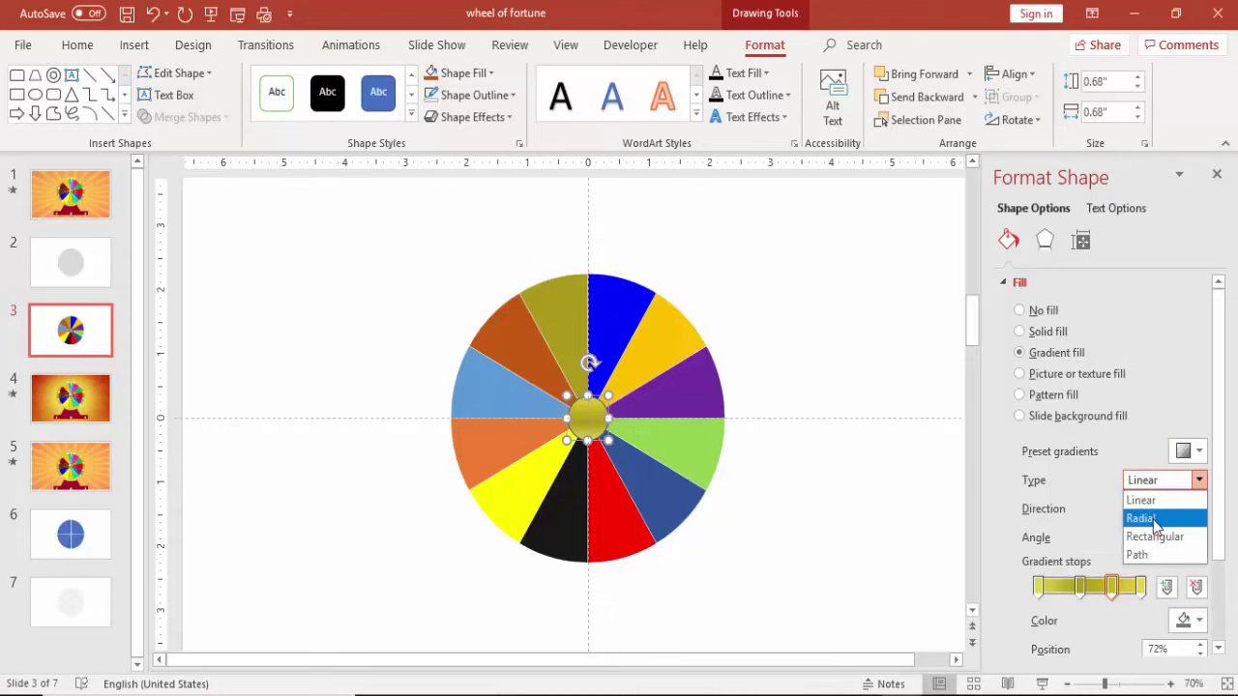
pyautogui.click(1155, 520)
pyautogui.click(1186, 514)
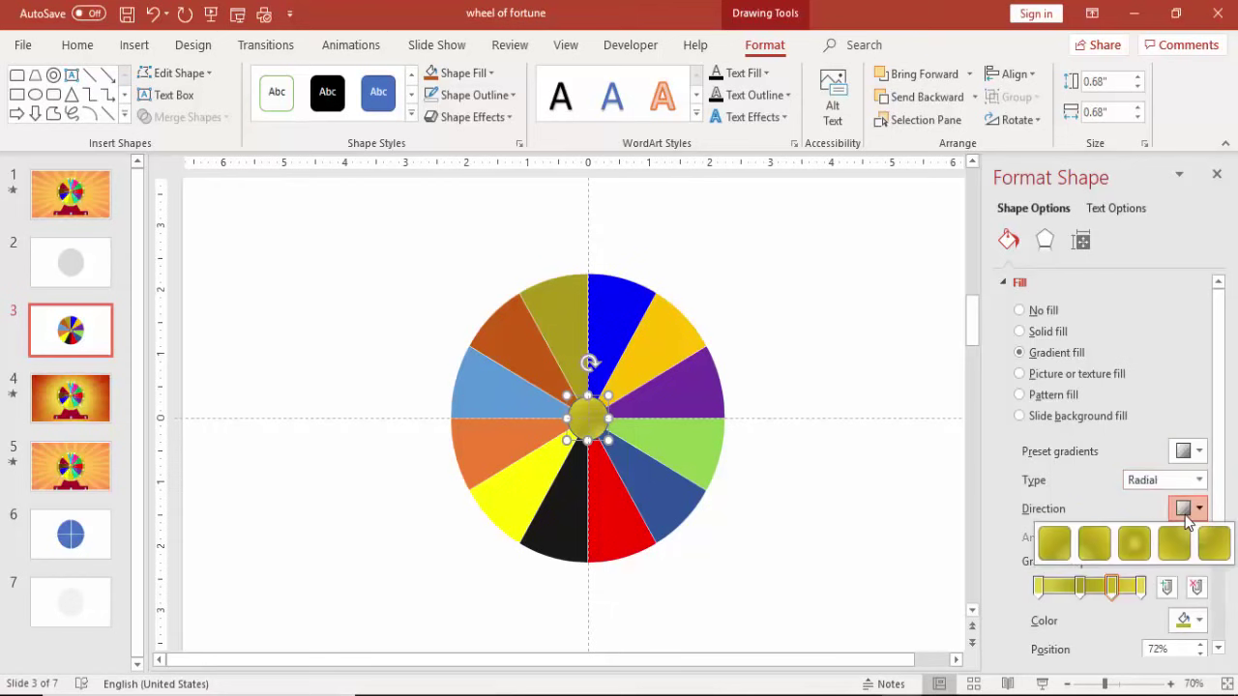
pyautogui.click(1188, 518)
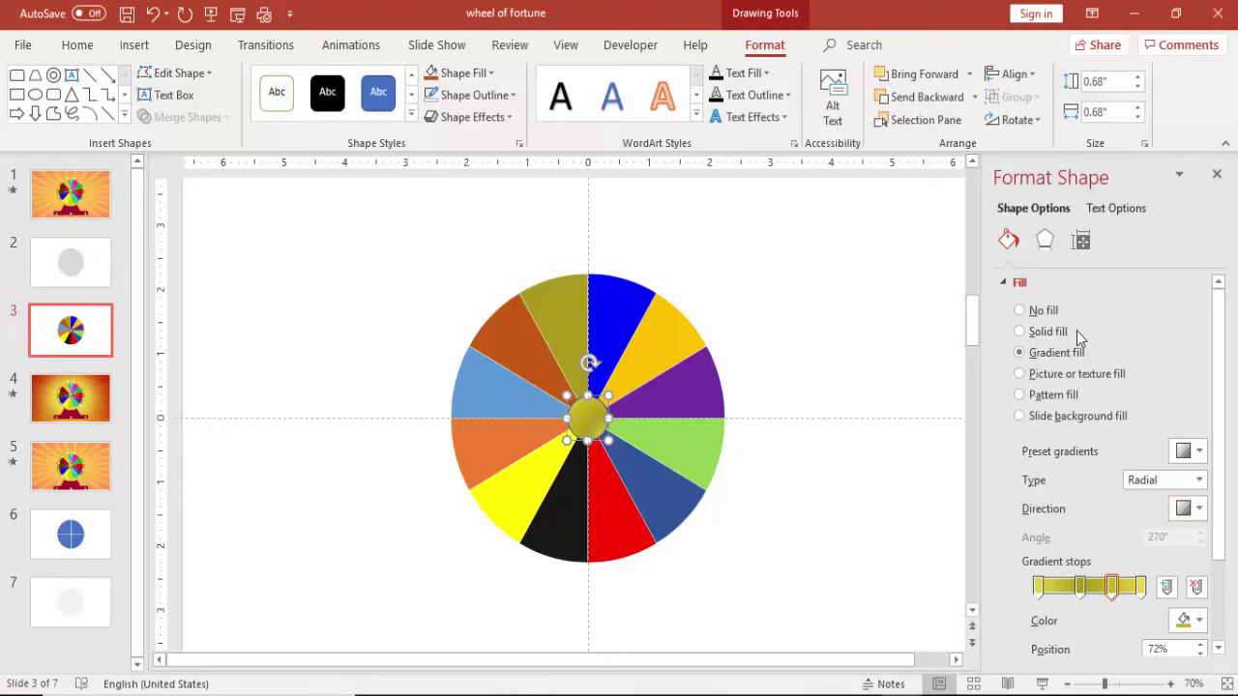
pyautogui.moveTo(1217, 428); pyautogui.dragTo(1226, 564)
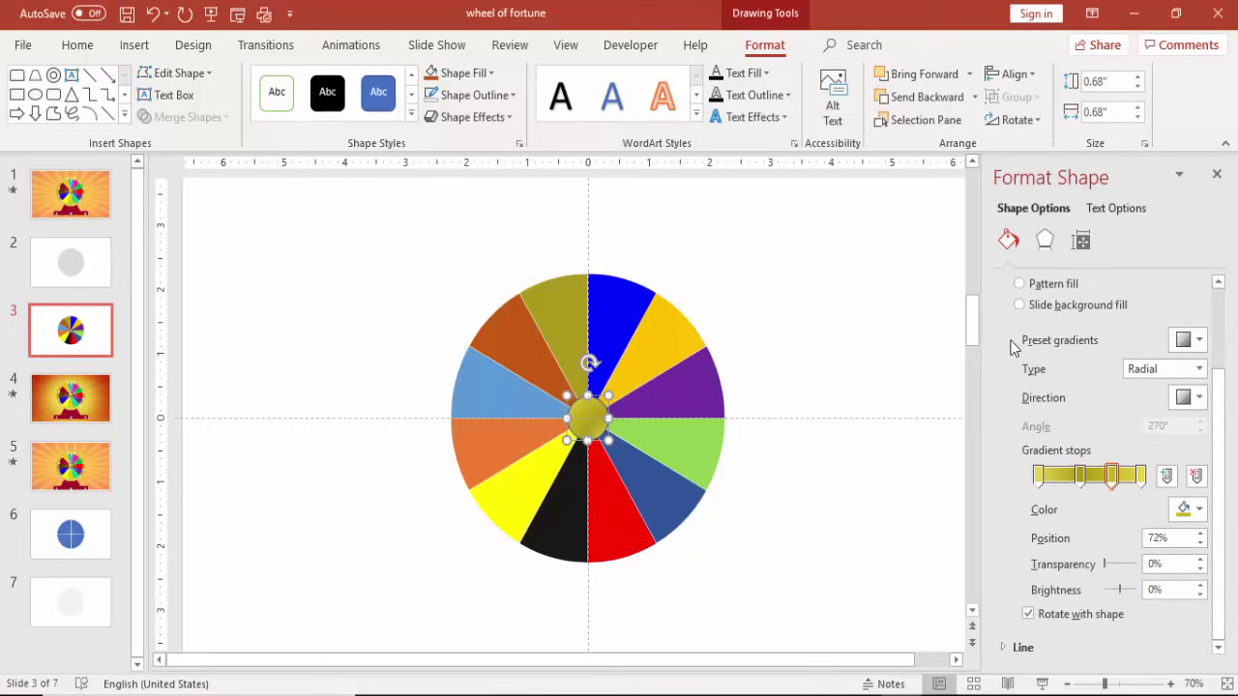
# Add a widened Angle top bevel (24.5 pt) to the hub and remove its outline.
pyautogui.click(1044, 240)
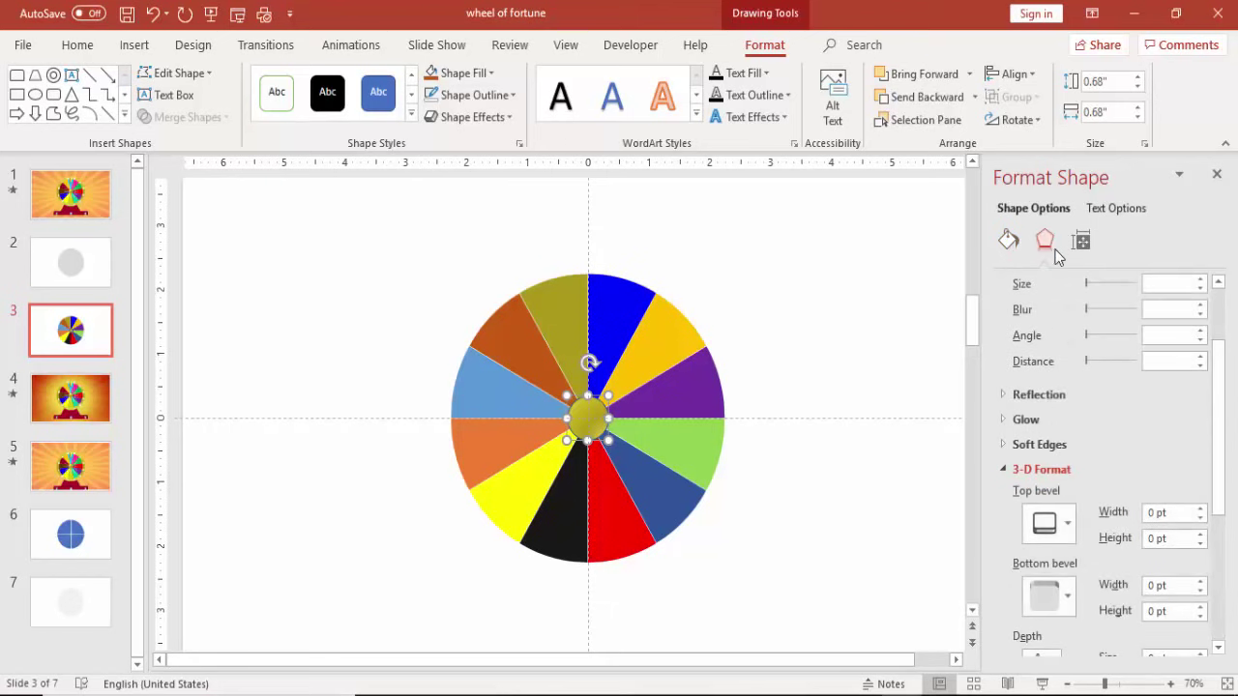
pyautogui.click(1061, 524)
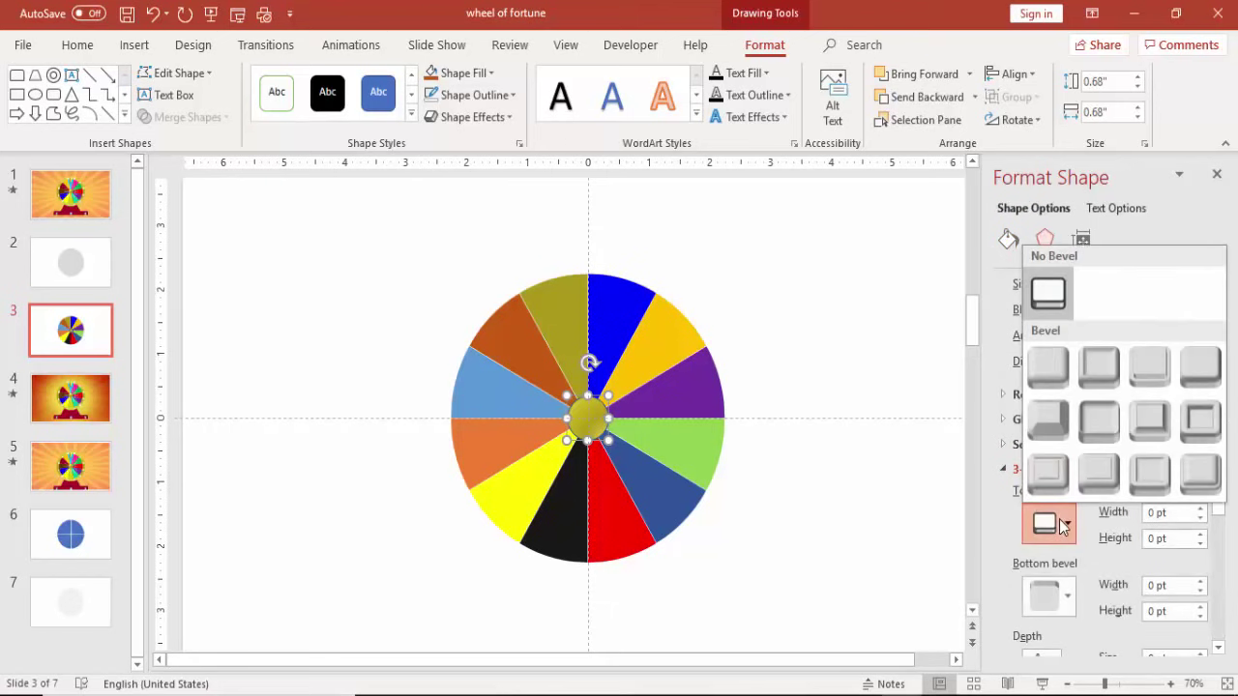
pyautogui.click(1054, 417)
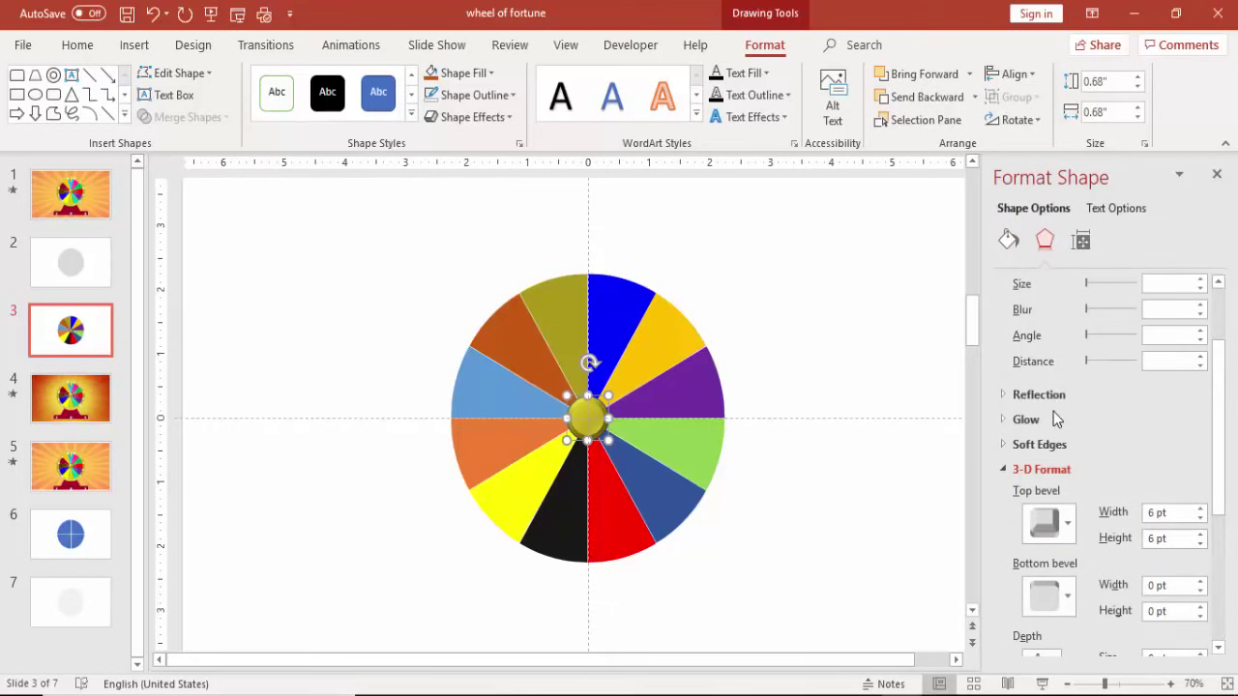
pyautogui.click(1199, 510)
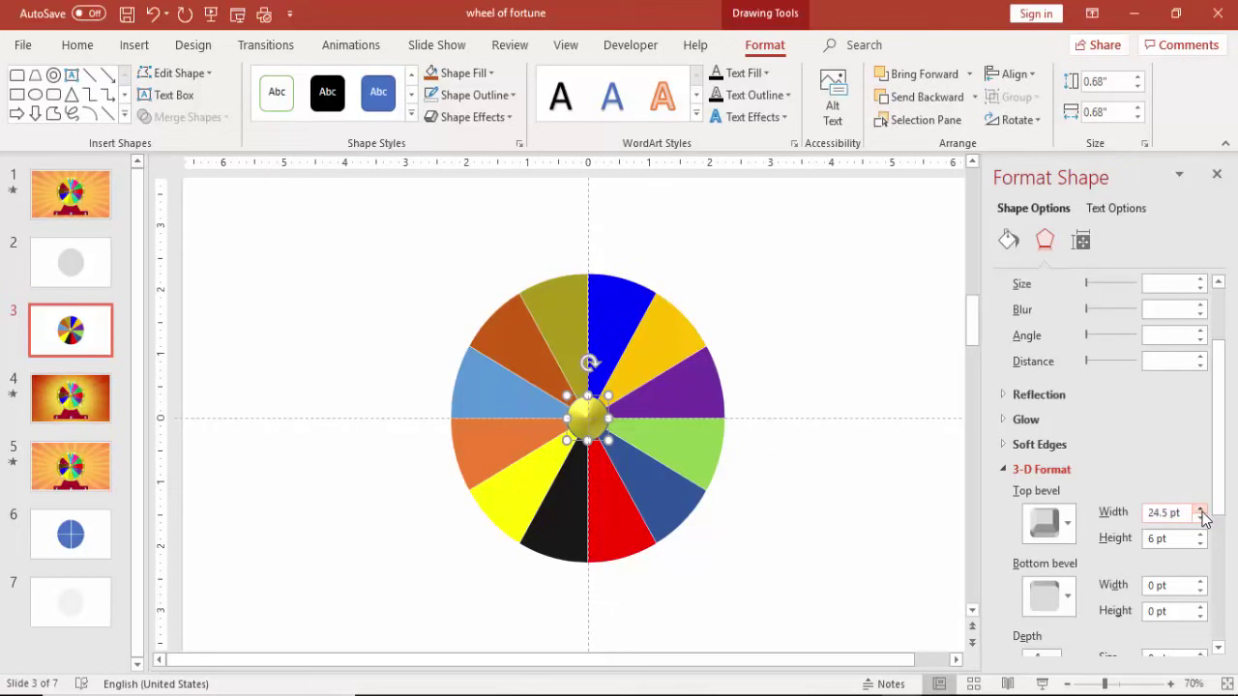
pyautogui.click(474, 95)
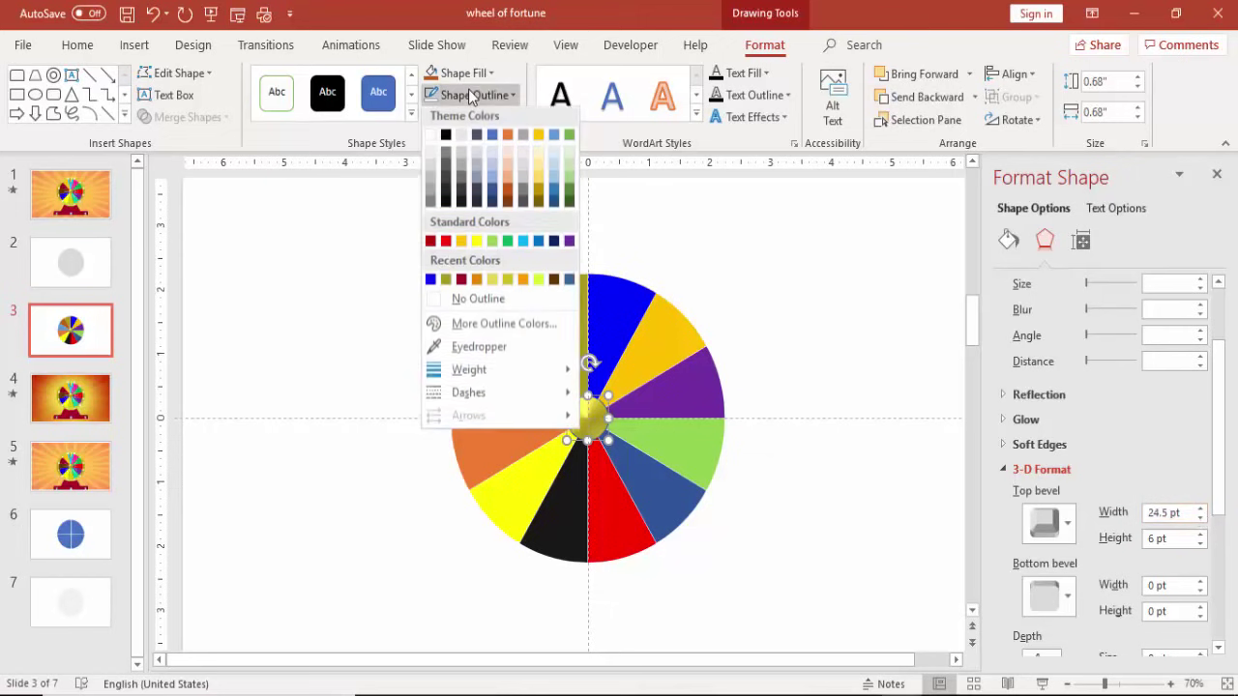
pyautogui.click(493, 306)
pyautogui.click(743, 322)
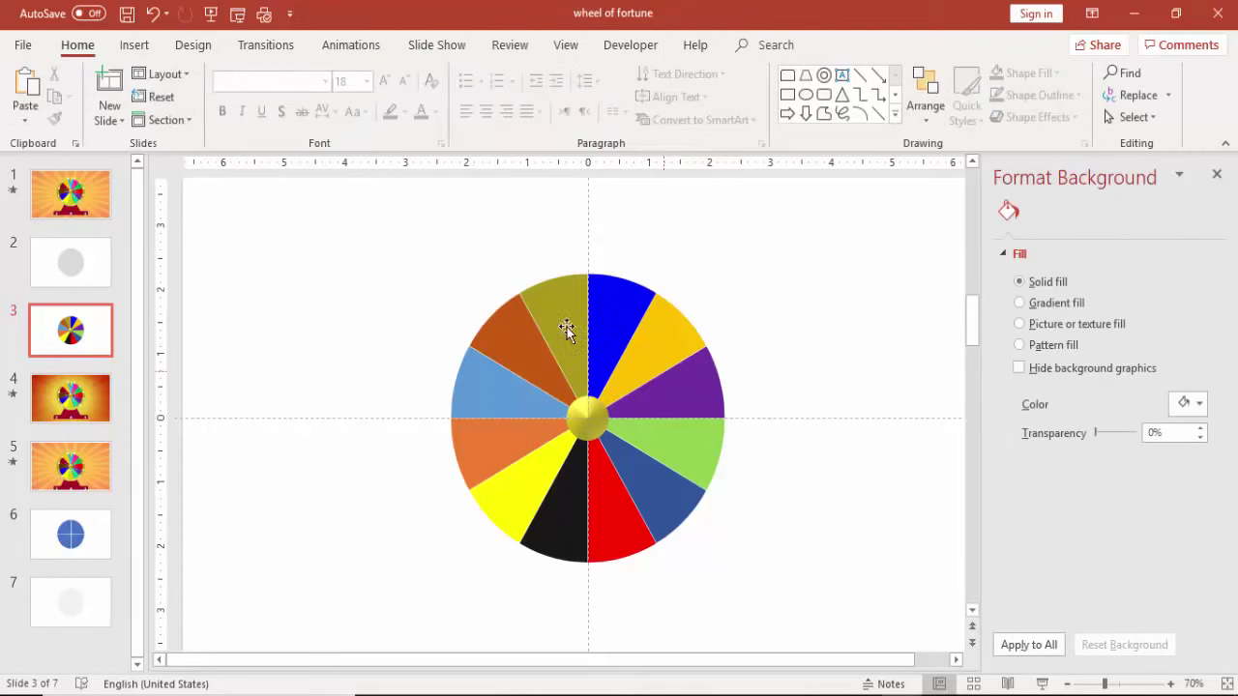
# Draw a text box beside the wheel, type EMP NAME and widen it to one line.
pyautogui.click(135, 44)
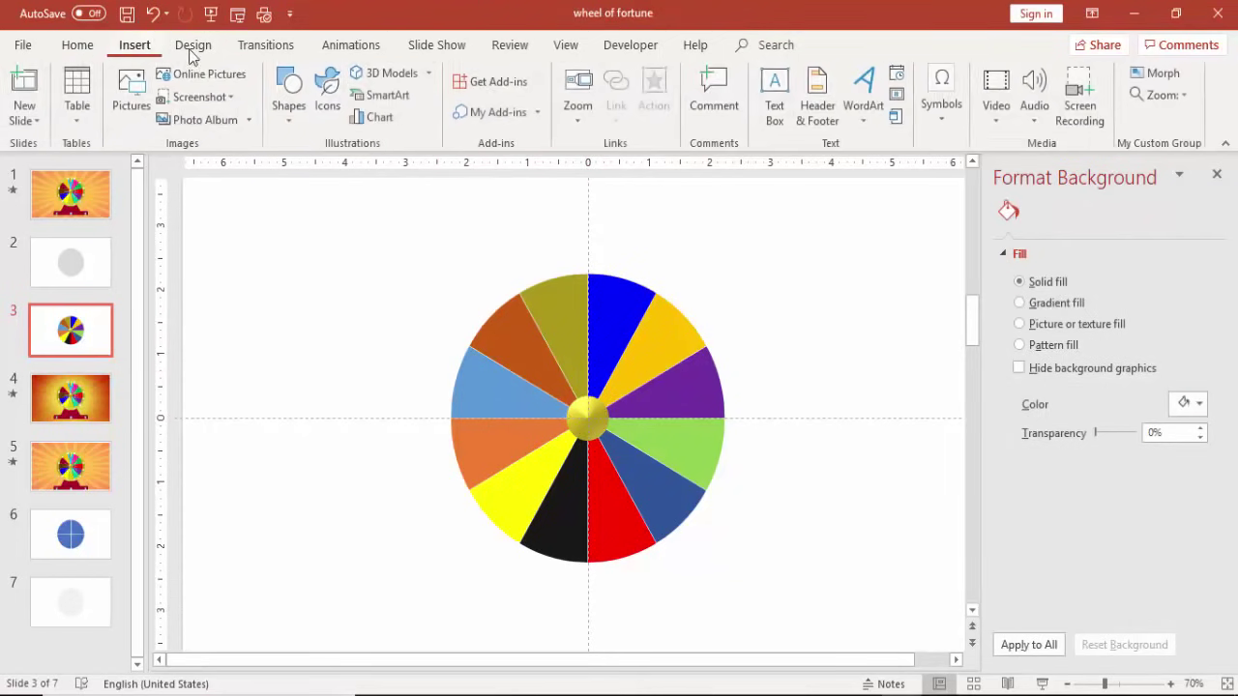
pyautogui.click(774, 92)
pyautogui.moveTo(741, 230); pyautogui.dragTo(801, 361)
pyautogui.write('EMP')
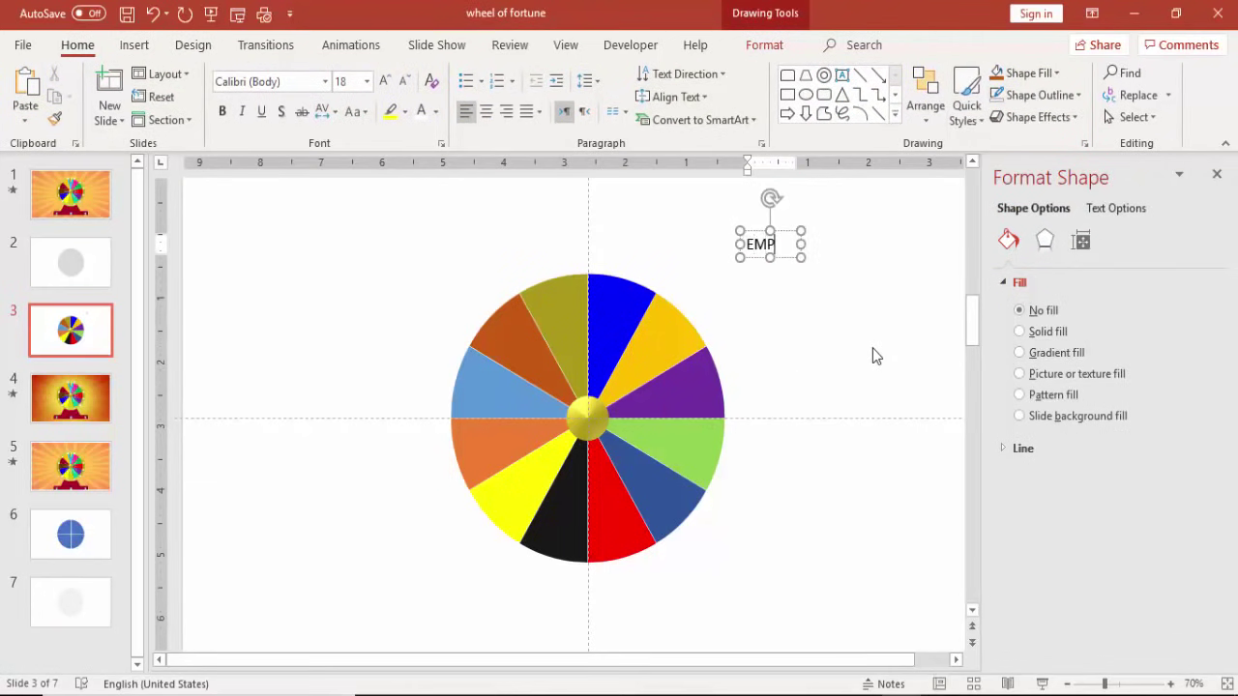
pyautogui.write(' NAME')
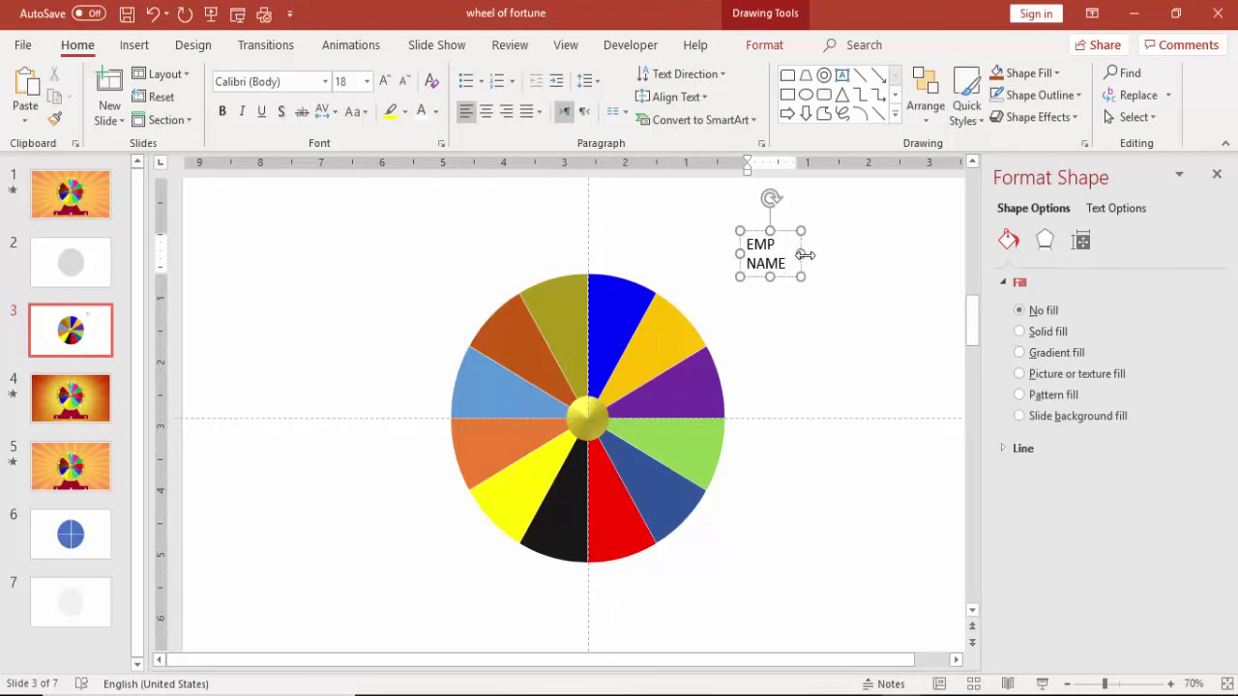
pyautogui.moveTo(803, 254); pyautogui.dragTo(879, 252)
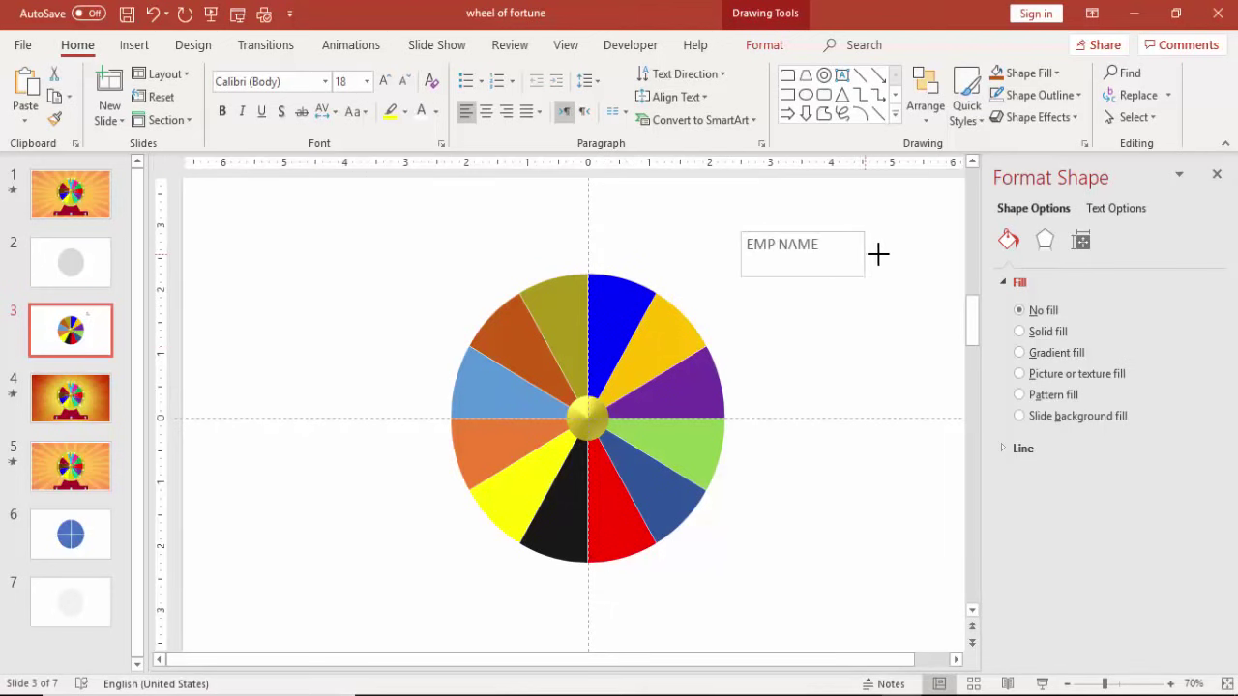
# Rotate the EMP NAME text 270°, reshape the box and shrink the font to 9 pt.
pyautogui.click(682, 75)
pyautogui.click(711, 225)
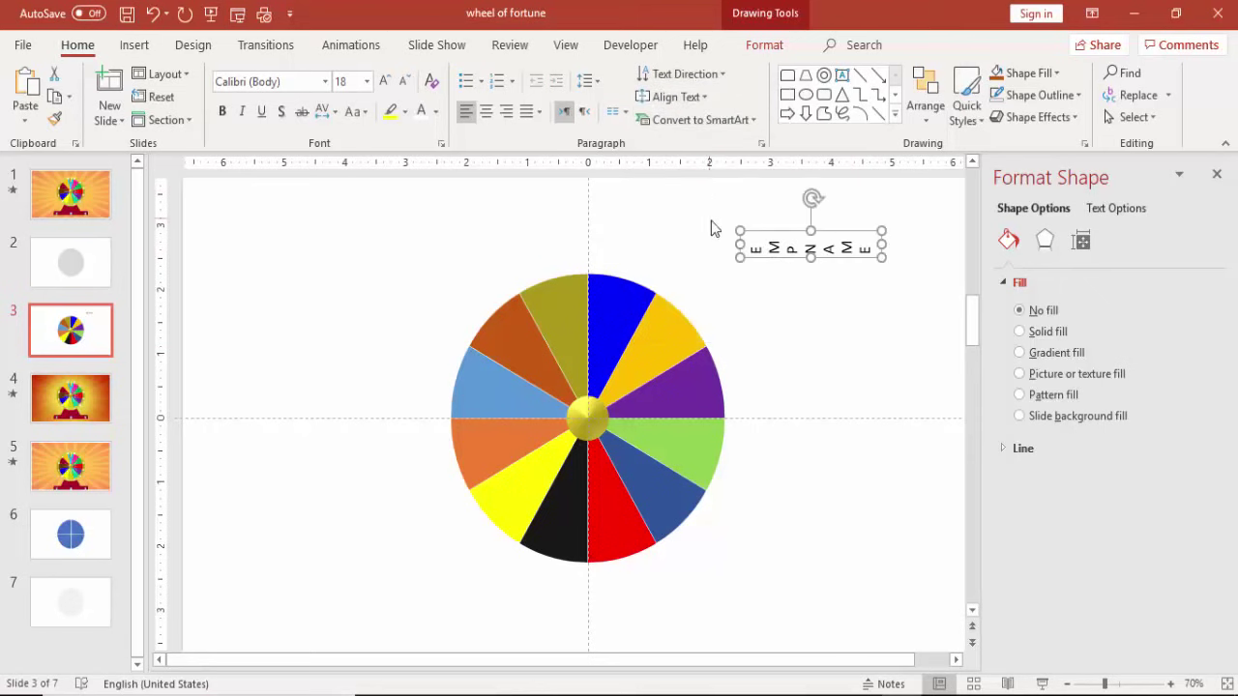
pyautogui.moveTo(810, 257); pyautogui.dragTo(799, 365)
pyautogui.moveTo(748, 232); pyautogui.dragTo(755, 256)
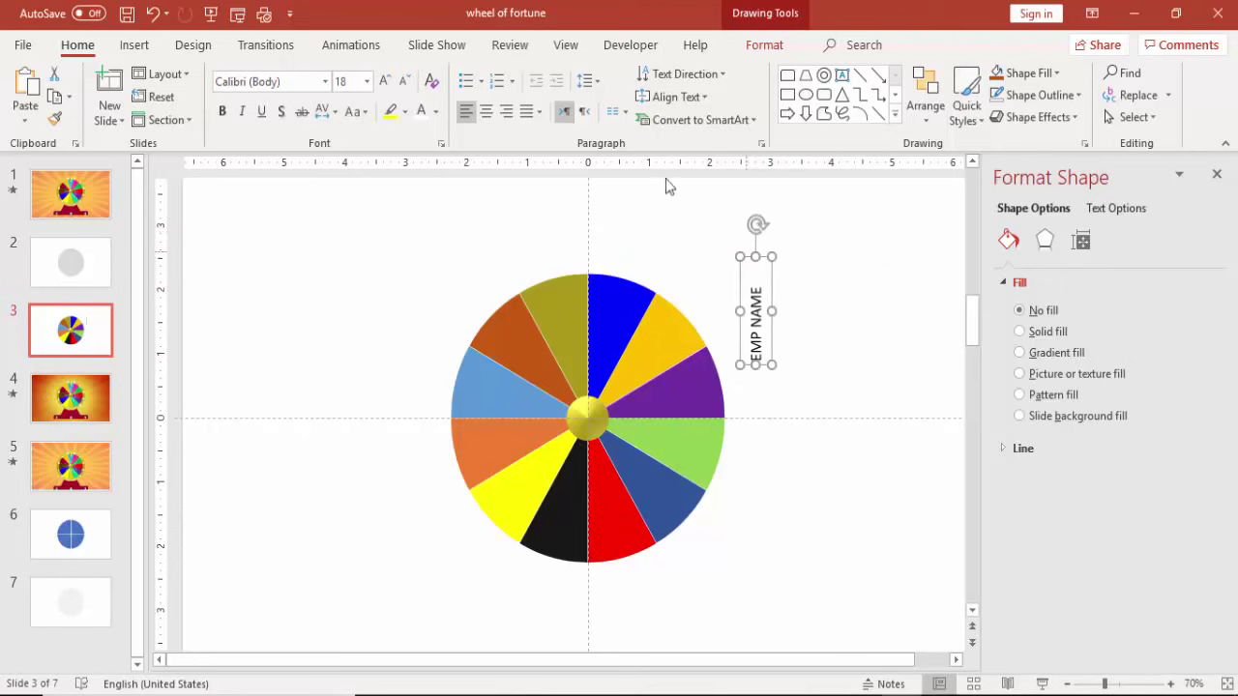
pyautogui.click(404, 81)
pyautogui.click(404, 81)
pyautogui.click(404, 81)
pyautogui.click(404, 81)
pyautogui.click(404, 81)
pyautogui.click(404, 81)
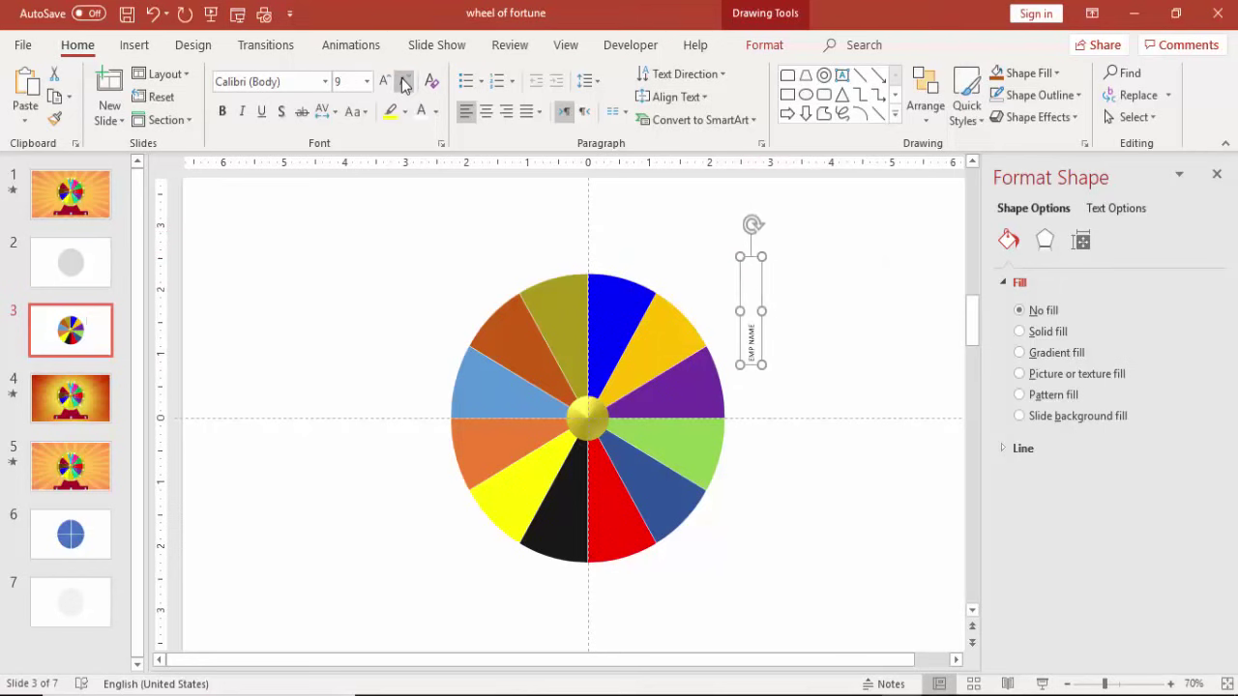
# Move the EMP NAME label onto the blue wedge, enlarge it to 10 pt and tilt it along the slice.
pyautogui.moveTo(762, 292); pyautogui.dragTo(616, 298)
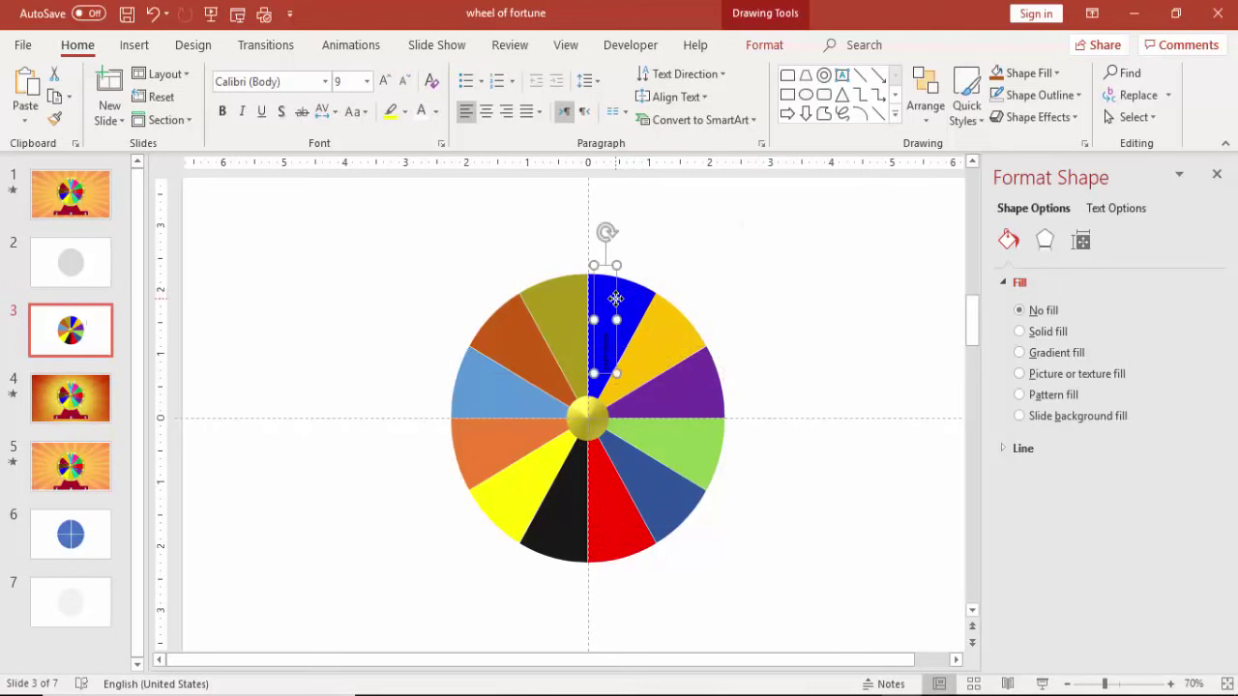
pyautogui.click(383, 81)
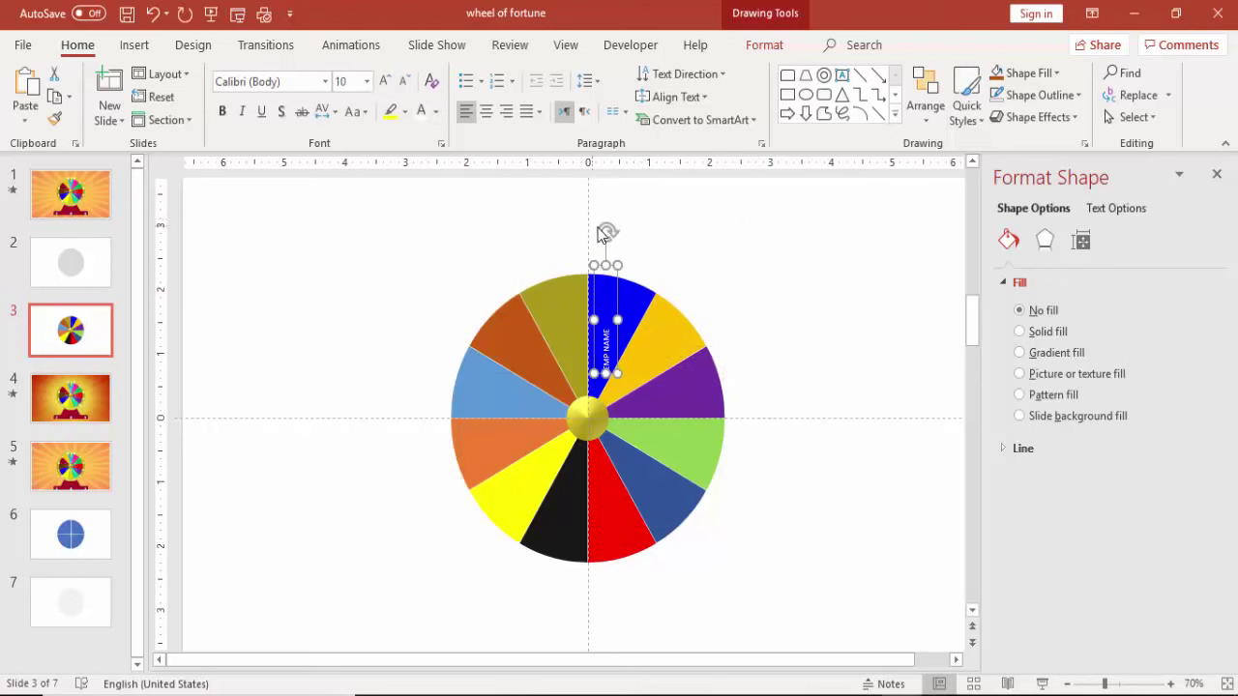
pyautogui.moveTo(608, 229); pyautogui.dragTo(620, 235)
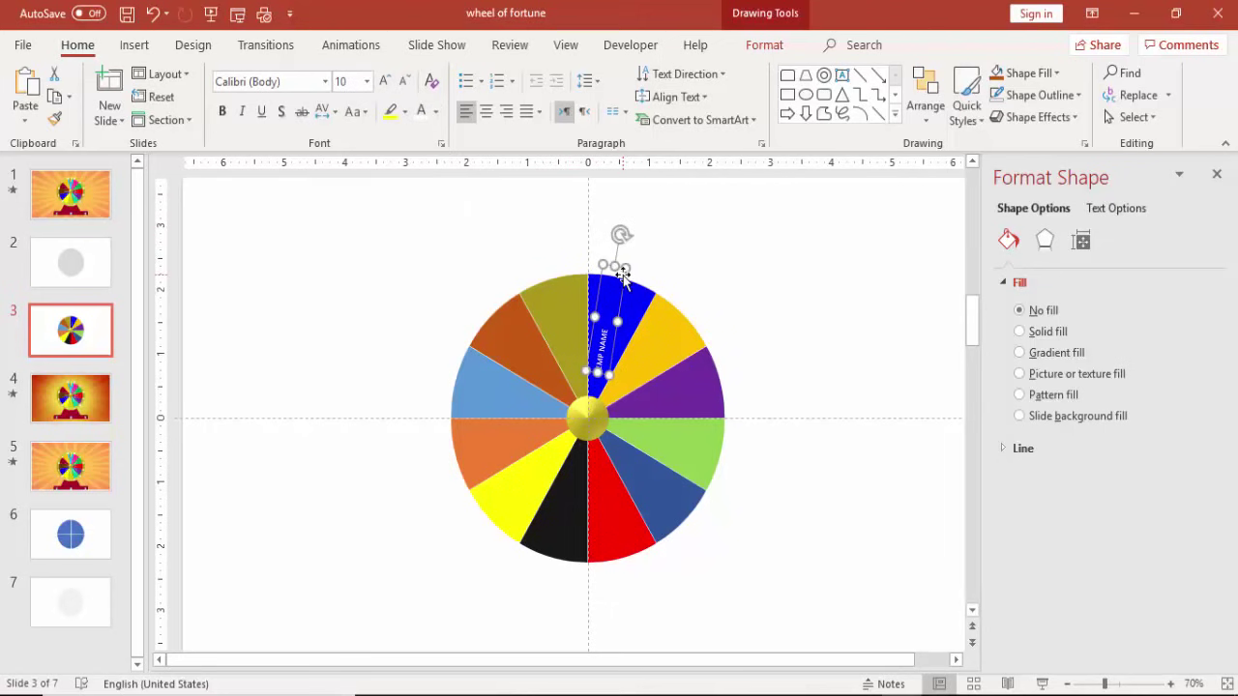
pyautogui.click(1121, 684)
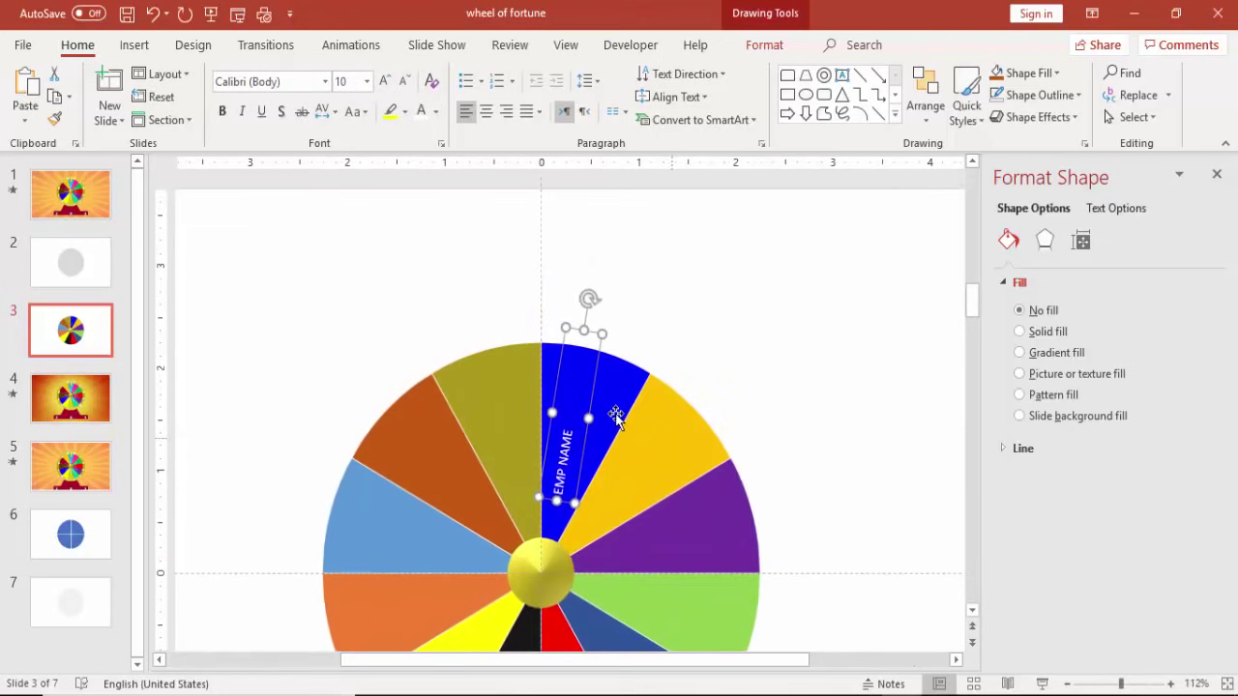
pyautogui.moveTo(591, 403); pyautogui.dragTo(591, 416)
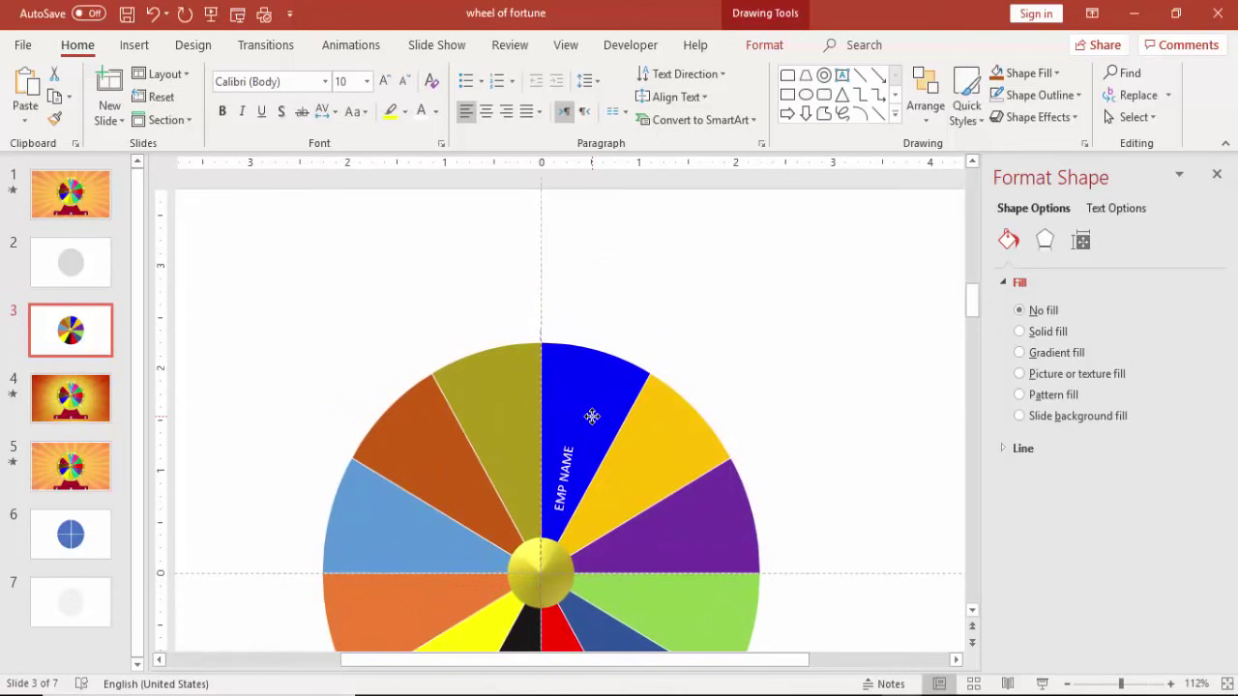
pyautogui.click(639, 381)
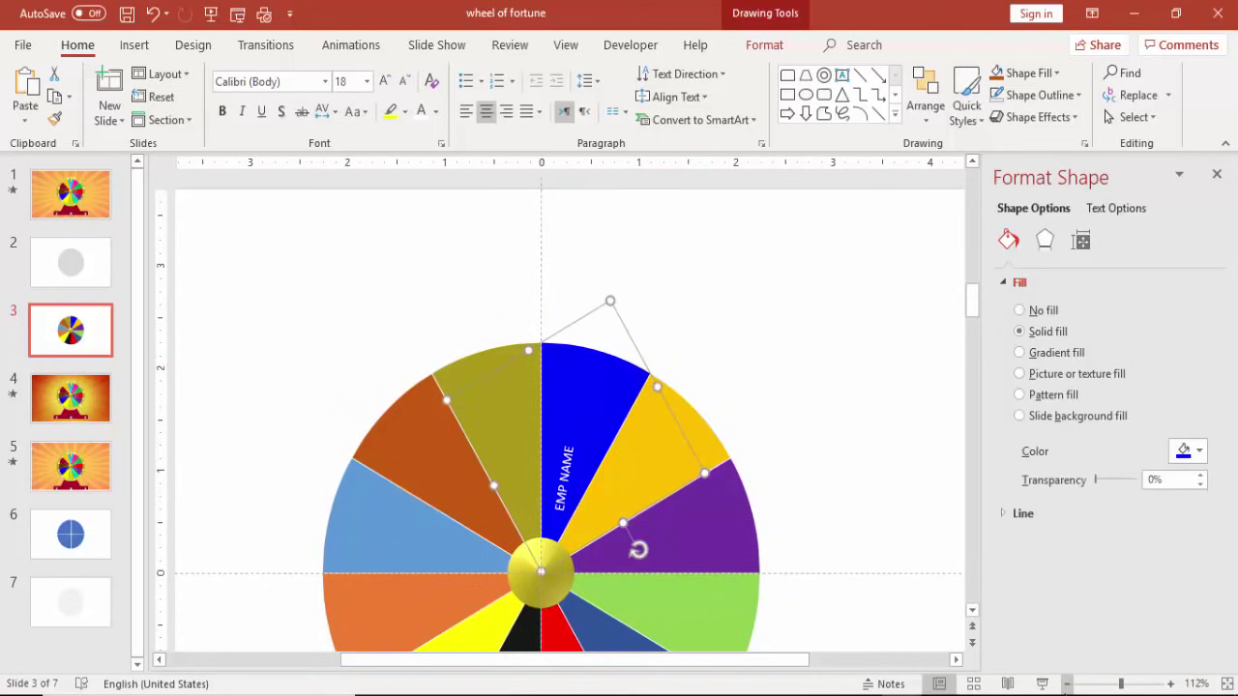
# Select all twelve coloured wedges and group them with Ctrl+G.
pyautogui.click(1066, 683)
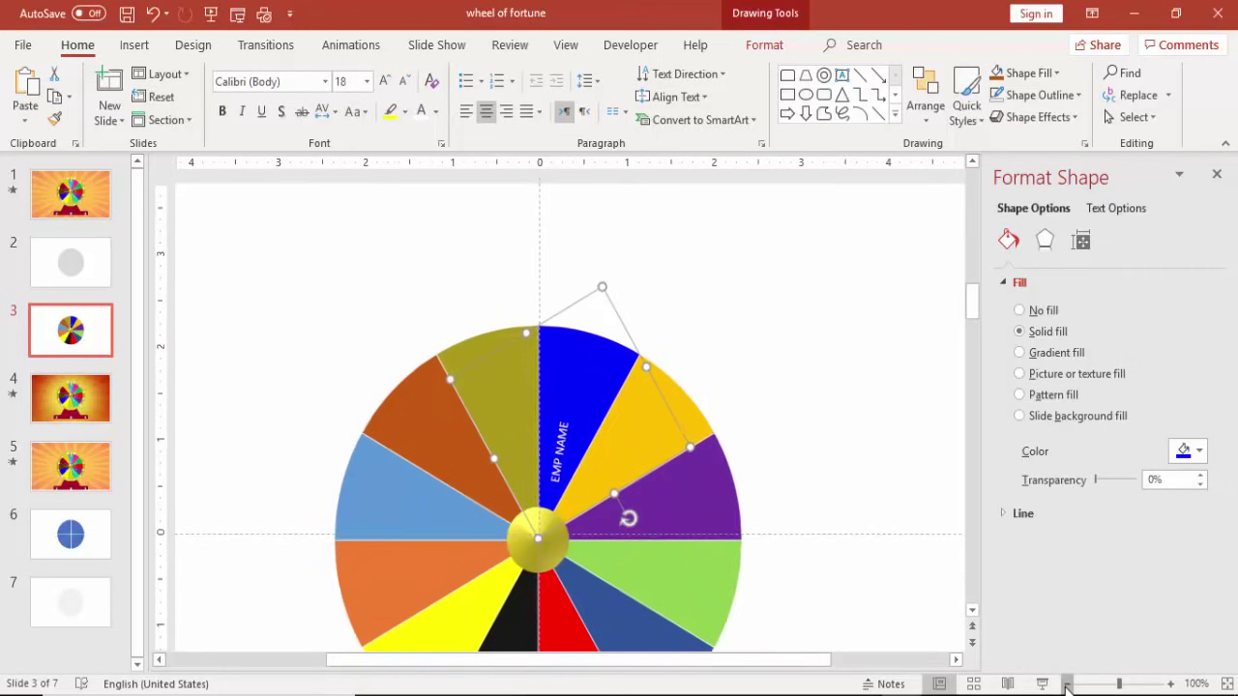
pyautogui.click(1066, 684)
pyautogui.click(1067, 683)
pyautogui.keyDown('shift'); pyautogui.click(686, 413); pyautogui.keyUp('shift')
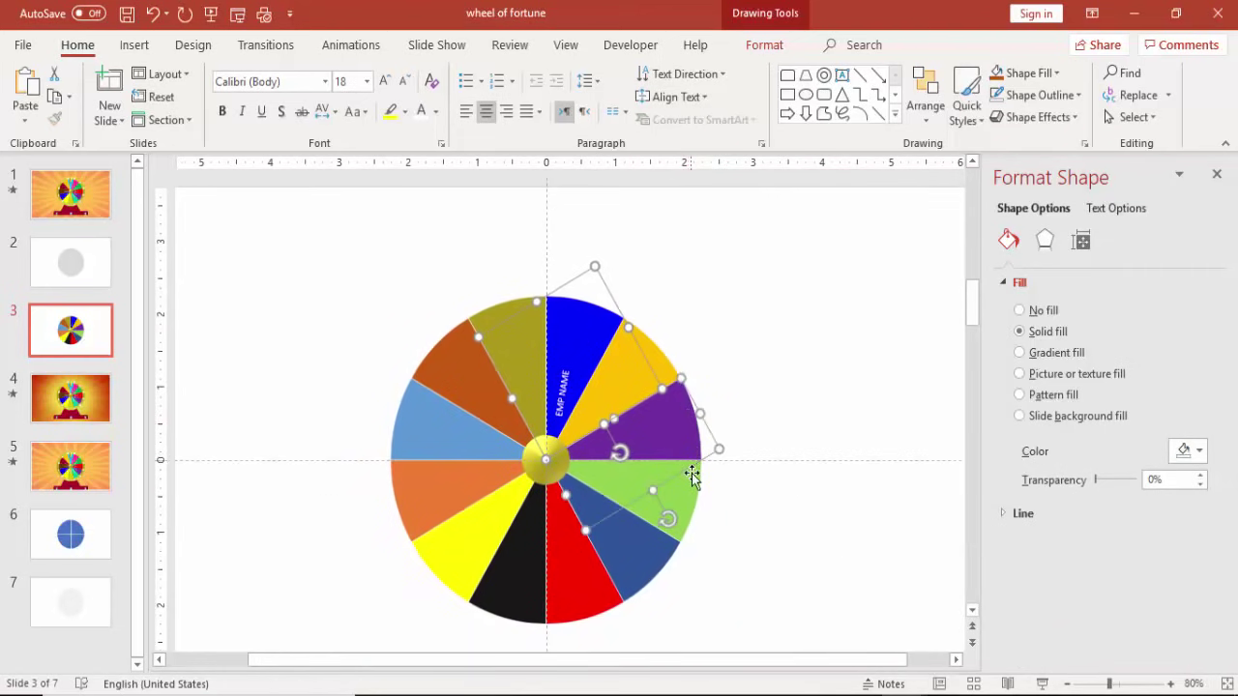
pyautogui.keyDown('shift'); pyautogui.click(691, 495); pyautogui.keyUp('shift')
pyautogui.keyDown('shift'); pyautogui.click(677, 530); pyautogui.keyUp('shift')
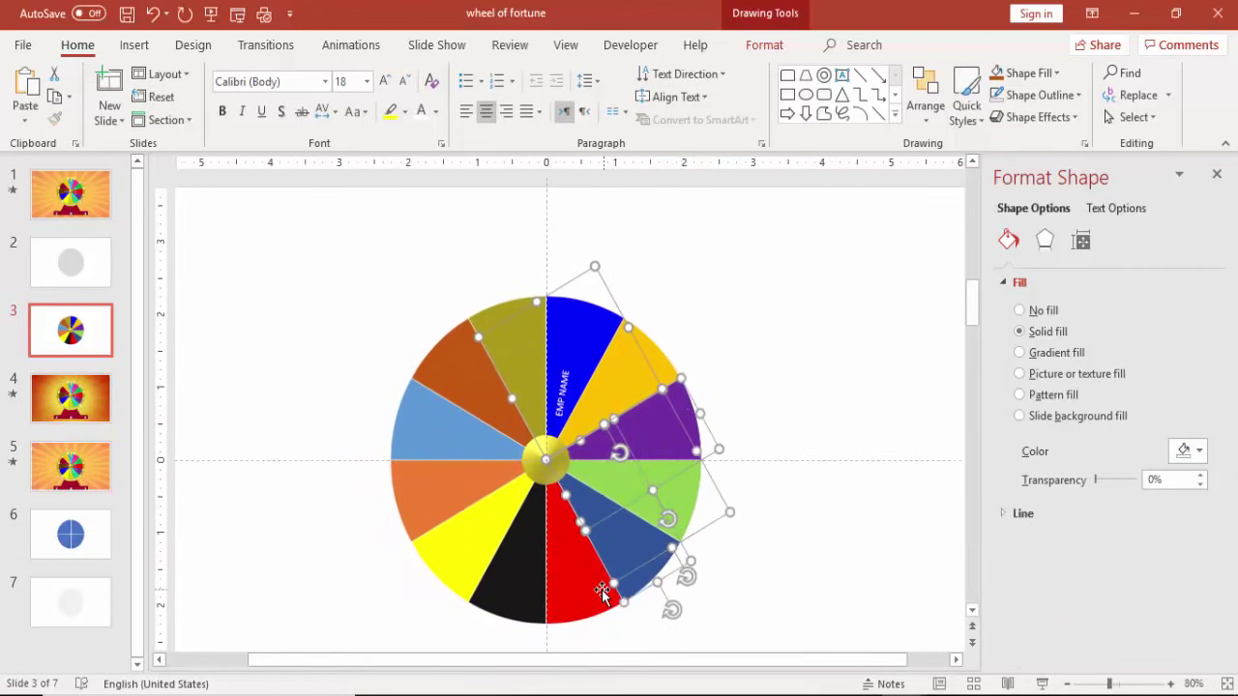
pyautogui.keyDown('shift'); pyautogui.click(585, 595); pyautogui.keyUp('shift')
pyautogui.keyDown('shift'); pyautogui.click(510, 604); pyautogui.keyUp('shift')
pyautogui.keyDown('shift'); pyautogui.click(463, 572); pyautogui.keyUp('shift')
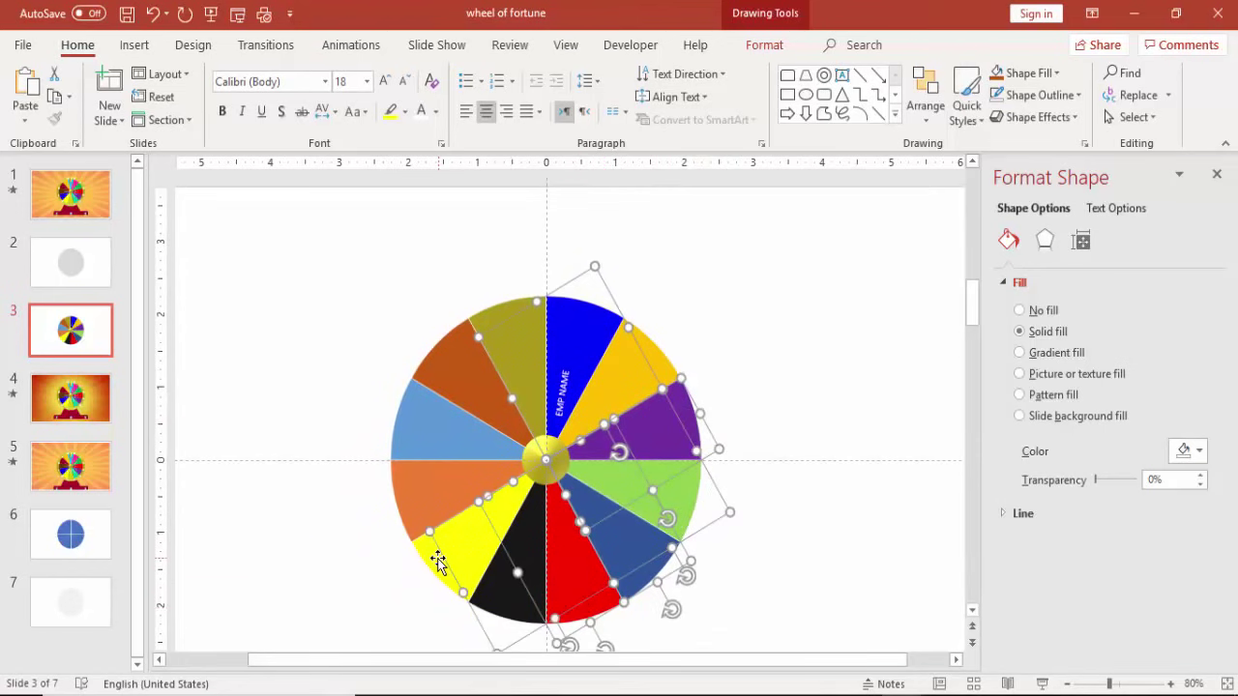
pyautogui.keyDown('shift'); pyautogui.click(434, 560); pyautogui.keyUp('shift')
pyautogui.keyDown('shift'); pyautogui.click(426, 489); pyautogui.keyUp('shift')
pyautogui.keyDown('shift'); pyautogui.click(421, 415); pyautogui.keyUp('shift')
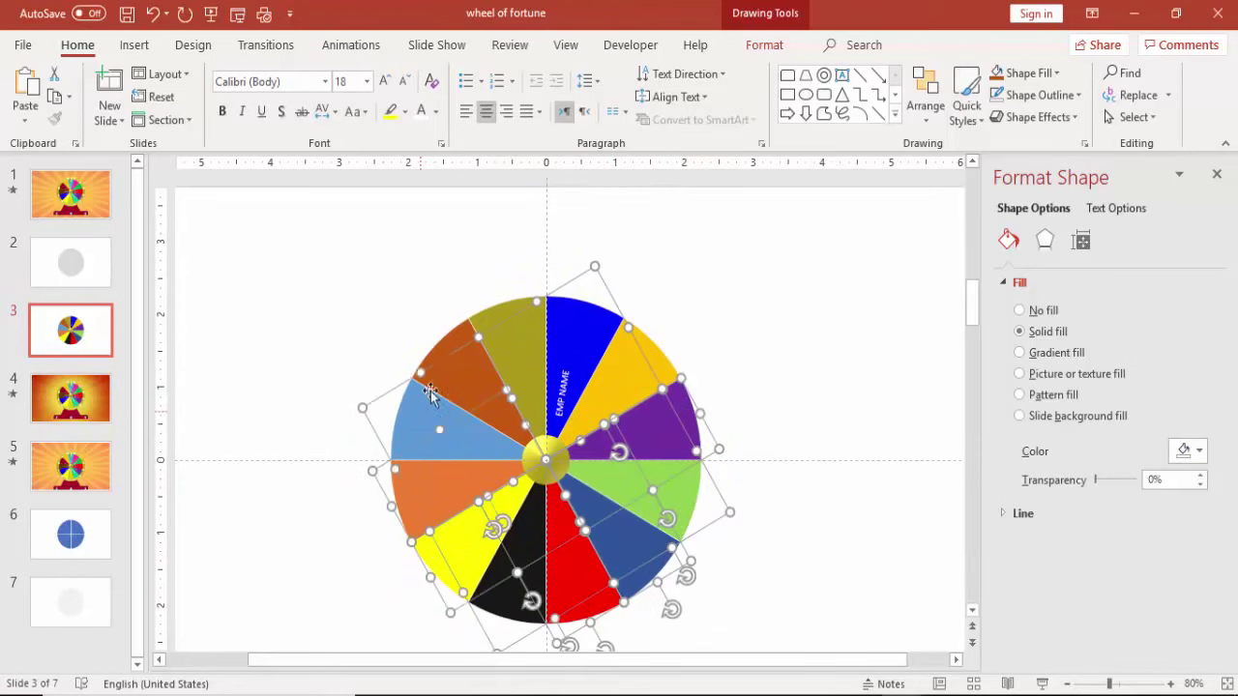
pyautogui.keyDown('shift'); pyautogui.click(454, 344); pyautogui.keyUp('shift')
pyautogui.keyDown('shift'); pyautogui.click(488, 319); pyautogui.keyUp('shift')
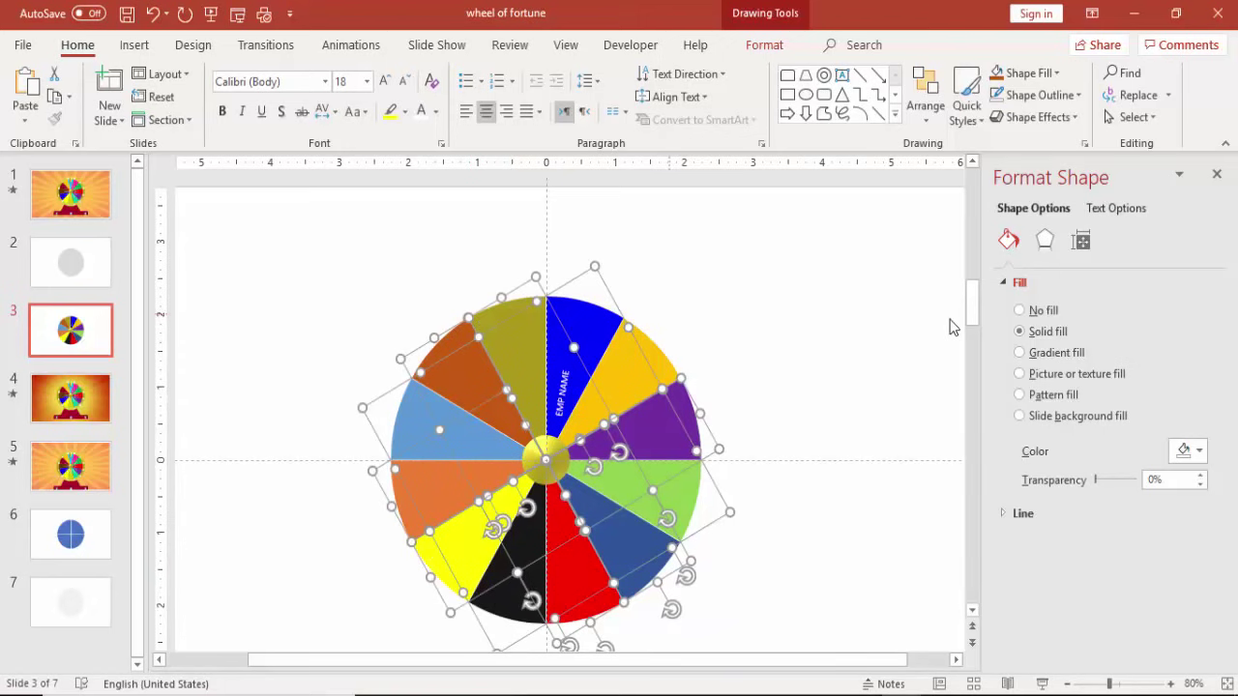
pyautogui.hotkey('ctrl', 'g')
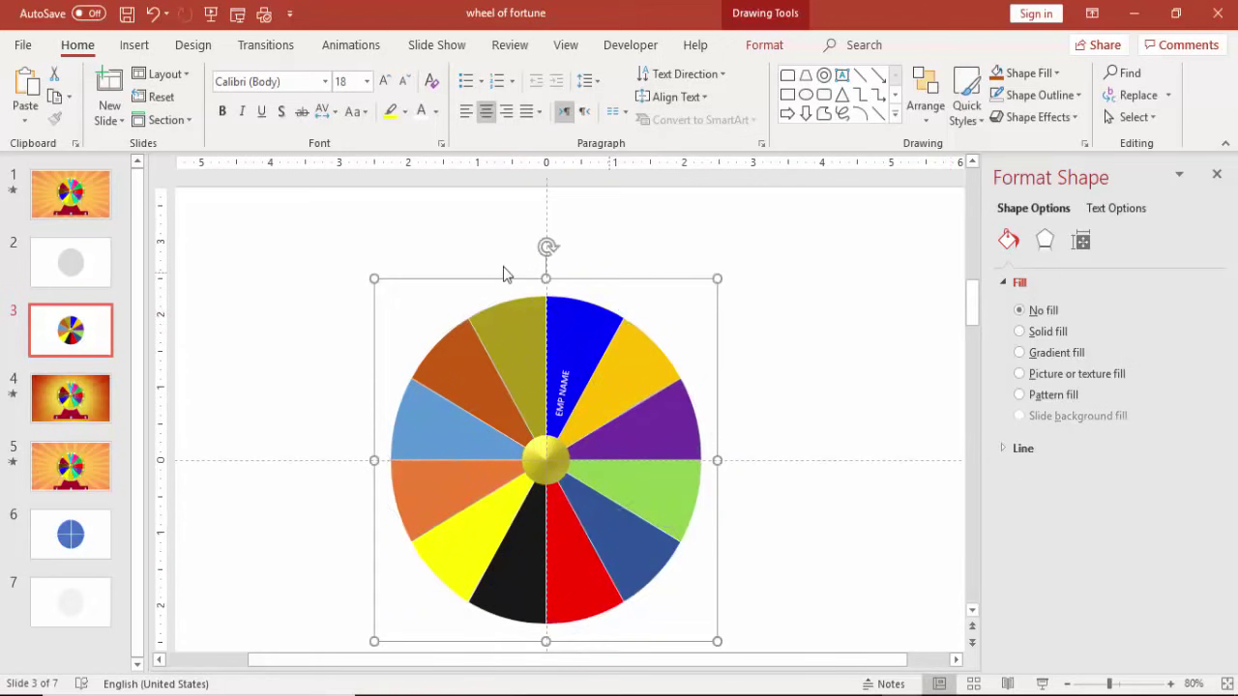
# Rotate the wheel group so the blue wedge sits centred at the top.
pyautogui.moveTo(544, 247); pyautogui.dragTo(522, 247)
pyautogui.hotkey('ctrl', 'z')
pyautogui.click(628, 353)
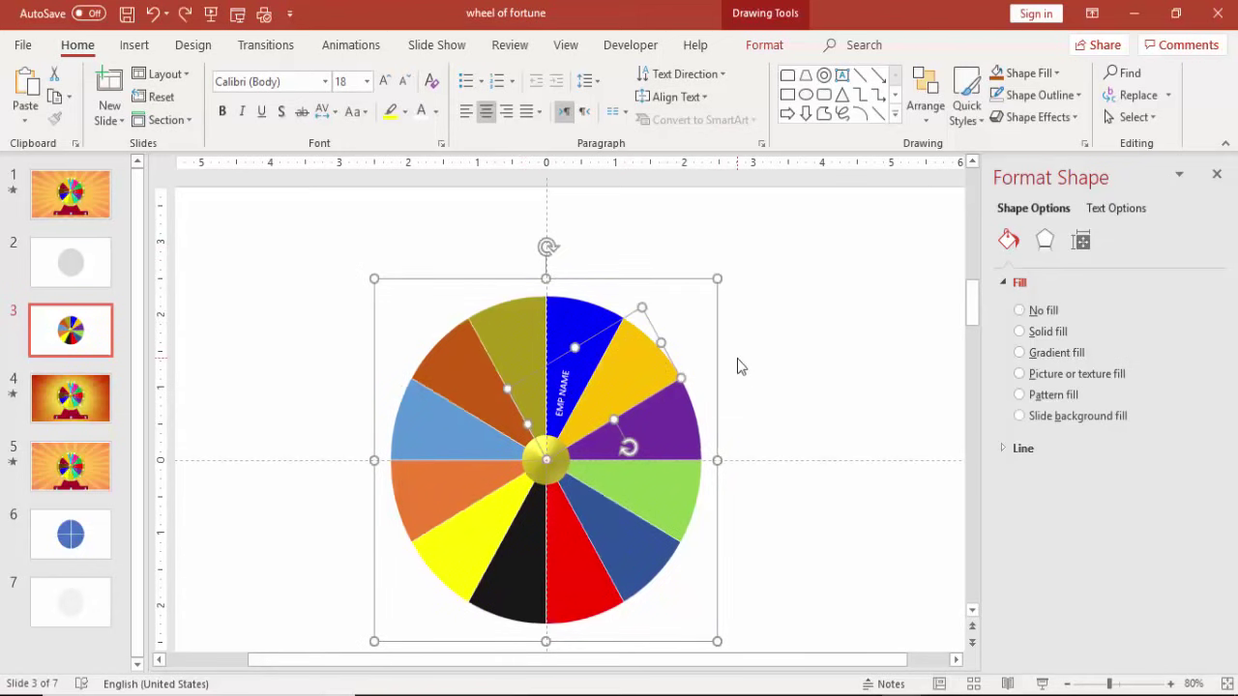
pyautogui.press('Escape')
pyautogui.moveTo(548, 244); pyautogui.dragTo(497, 249)
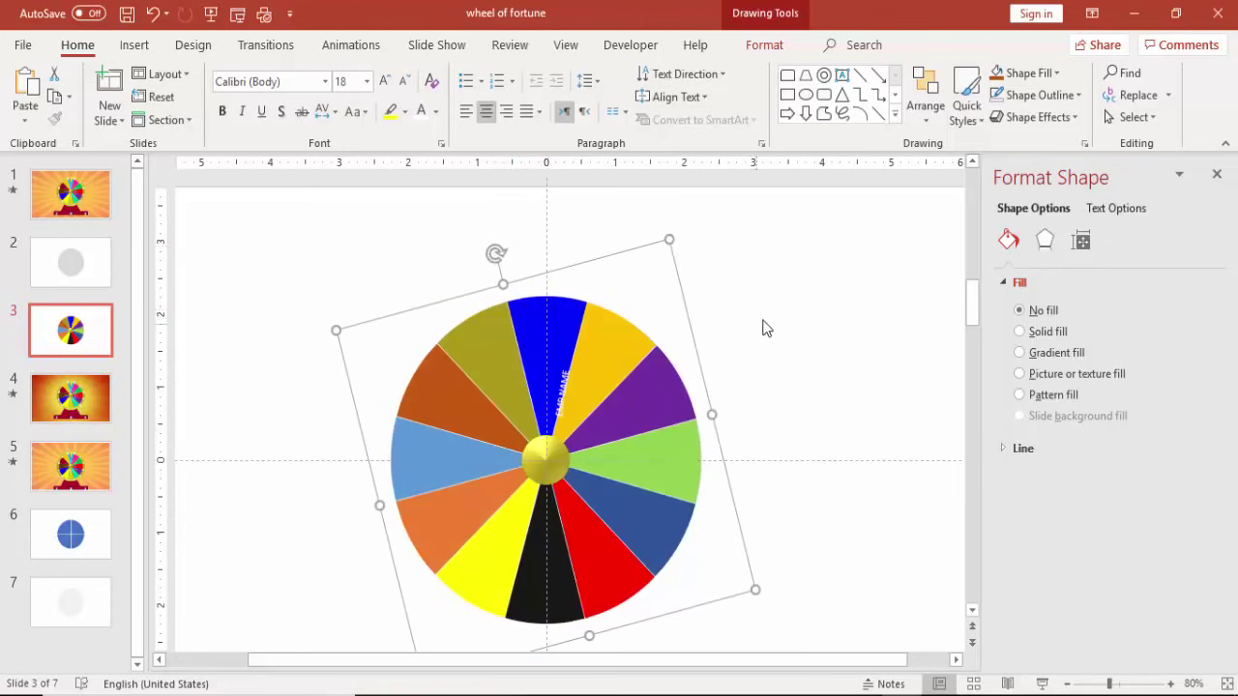
# Turn the EMP NAME label upright and centre it lengthwise in the top blue wedge.
pyautogui.press('Escape')
pyautogui.click(571, 375)
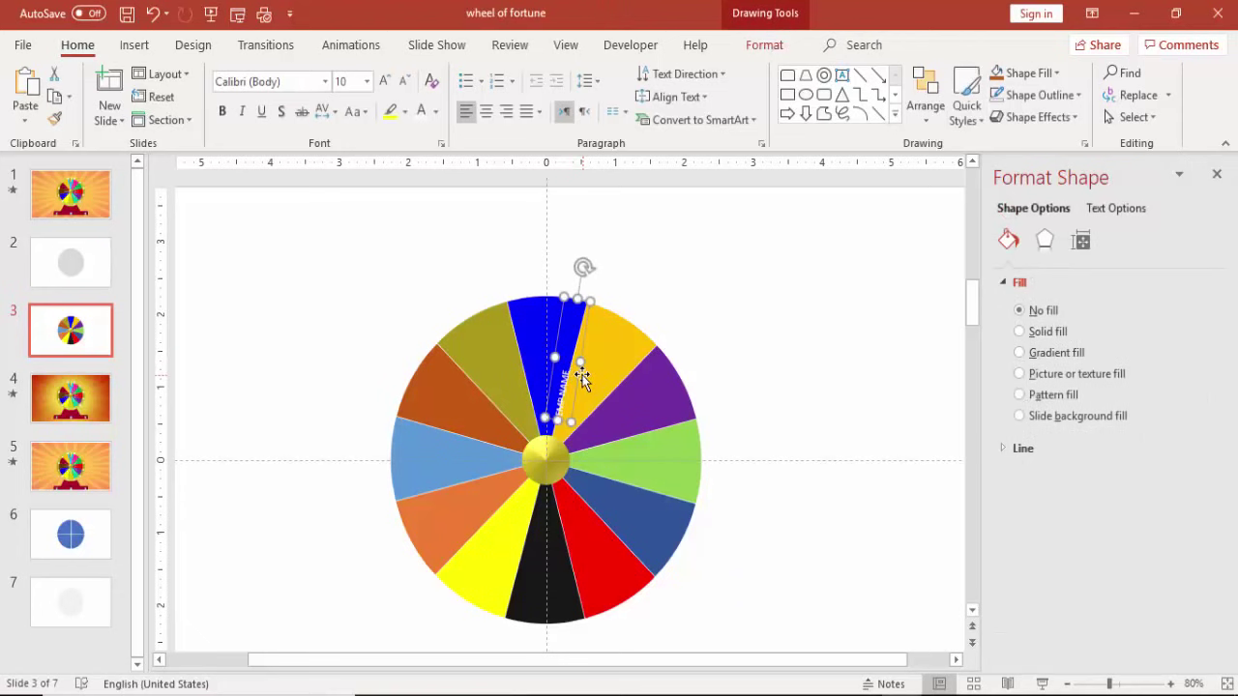
pyautogui.hotkey('ctrl', 'z')
pyautogui.hotkey('ctrl', 'z')
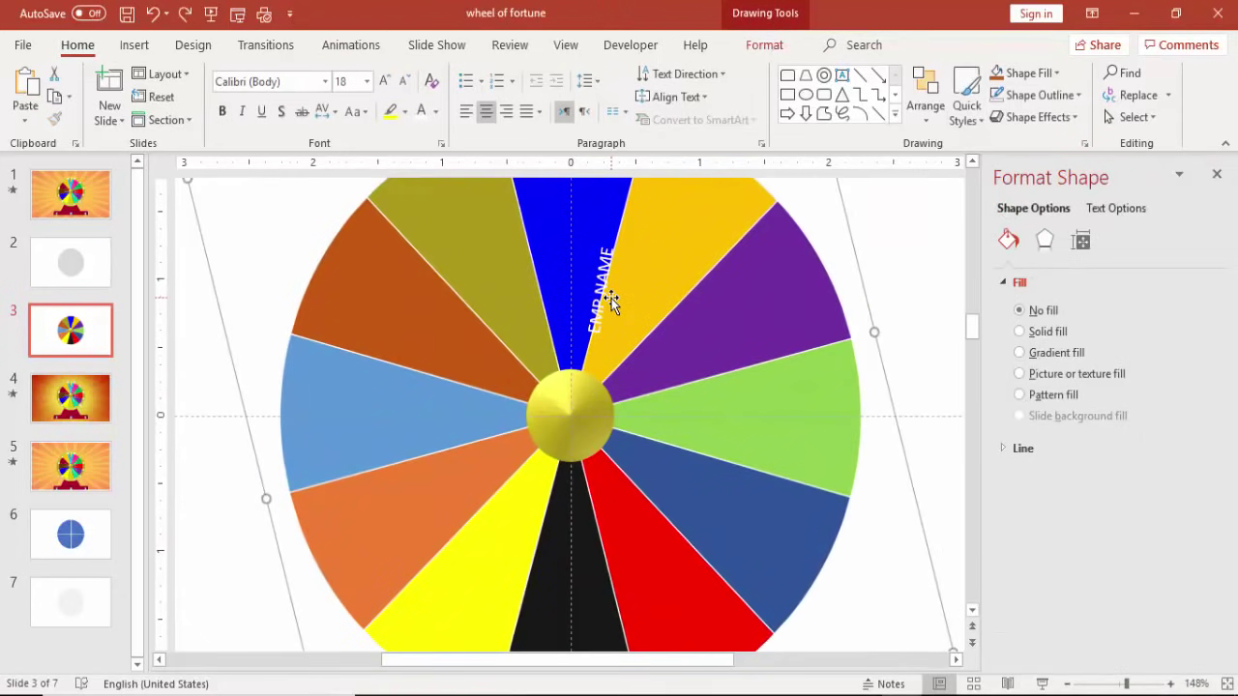
pyautogui.click(613, 302)
pyautogui.moveTo(625, 290); pyautogui.dragTo(603, 290)
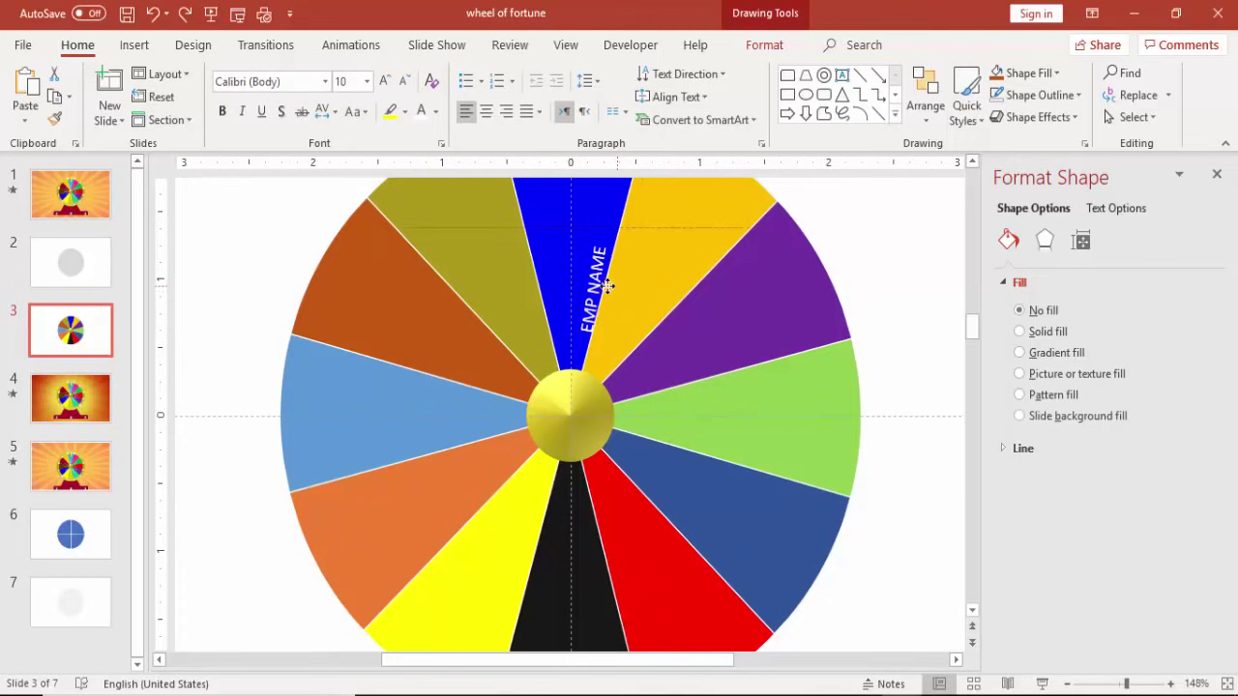
pyautogui.moveTo(588, 228); pyautogui.dragTo(602, 180)
pyautogui.scroll(2, 574, 208)
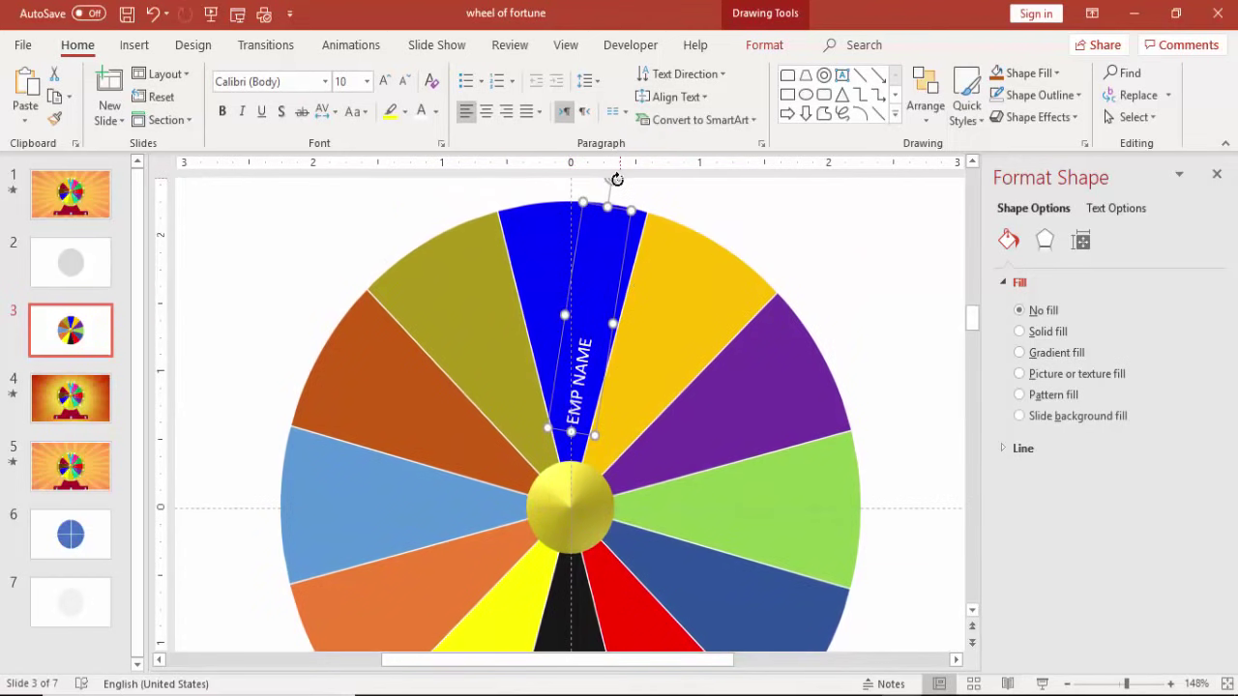
pyautogui.click(612, 193)
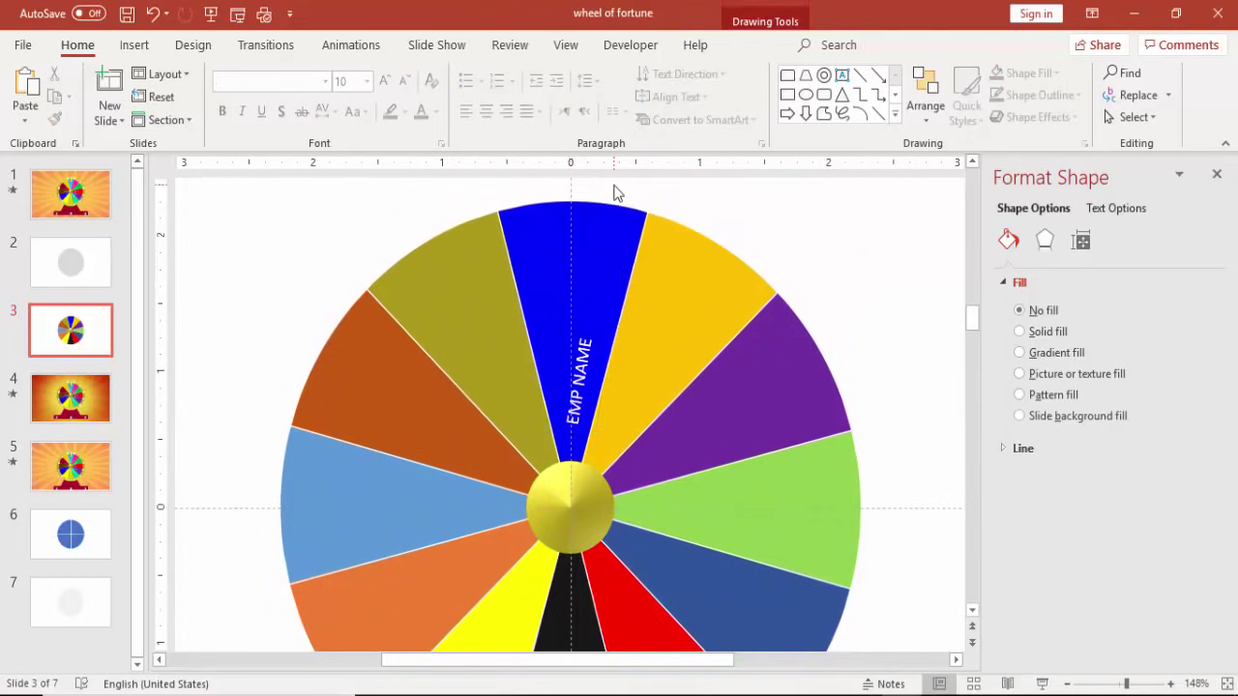
pyautogui.click(588, 391)
pyautogui.moveTo(613, 190); pyautogui.dragTo(591, 193)
pyautogui.moveTo(613, 303); pyautogui.dragTo(598, 290)
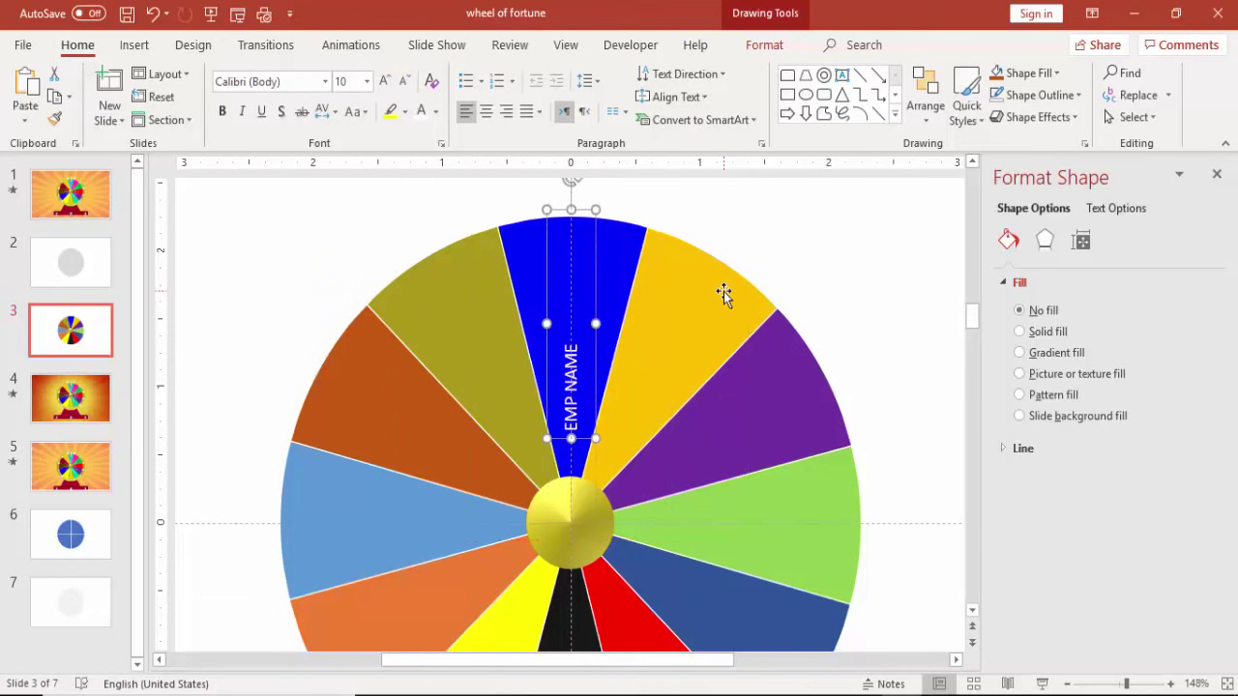
# Duplicate the EMP NAME label and angle the copy along the yellow wedge.
pyautogui.hotkey('ctrl', 'd')
pyautogui.moveTo(594, 202); pyautogui.dragTo(636, 207)
pyautogui.moveTo(593, 272); pyautogui.dragTo(643, 273)
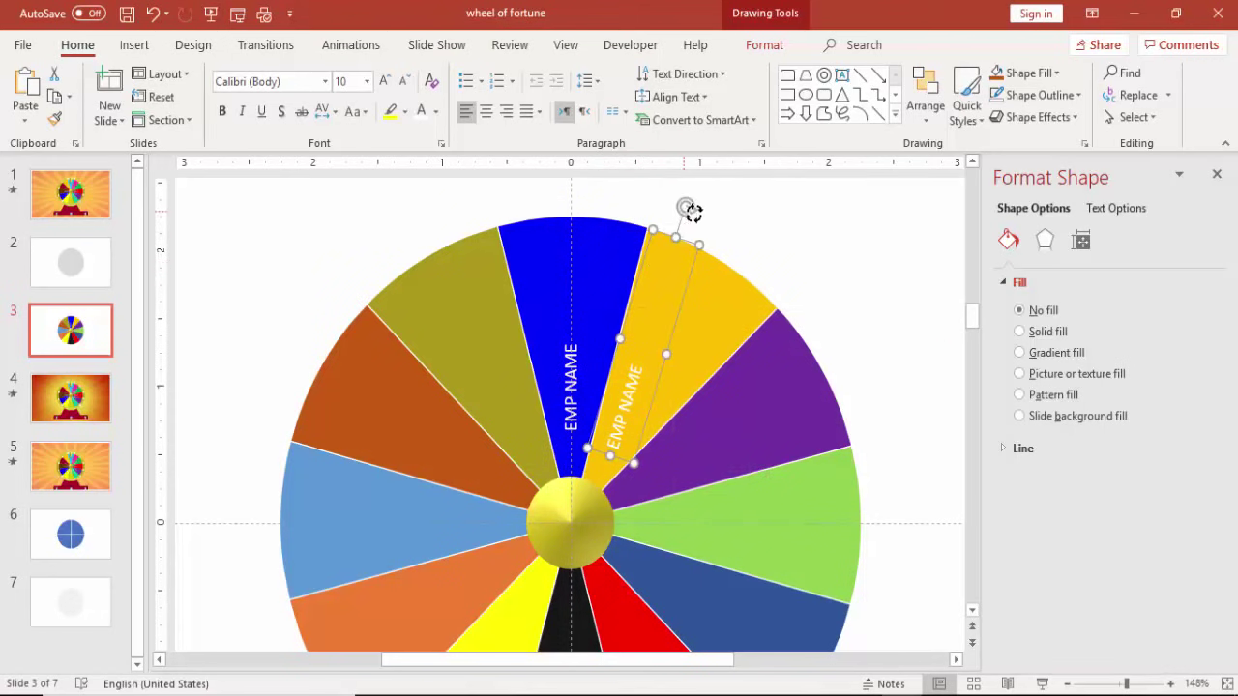
pyautogui.moveTo(685, 208); pyautogui.dragTo(703, 214)
pyautogui.moveTo(690, 296)
pyautogui.mouseDown()
pyautogui.moveTo(709, 299)
pyautogui.moveTo(711, 286)
pyautogui.mouseUp()
pyautogui.moveTo(721, 209); pyautogui.dragTo(735, 219)
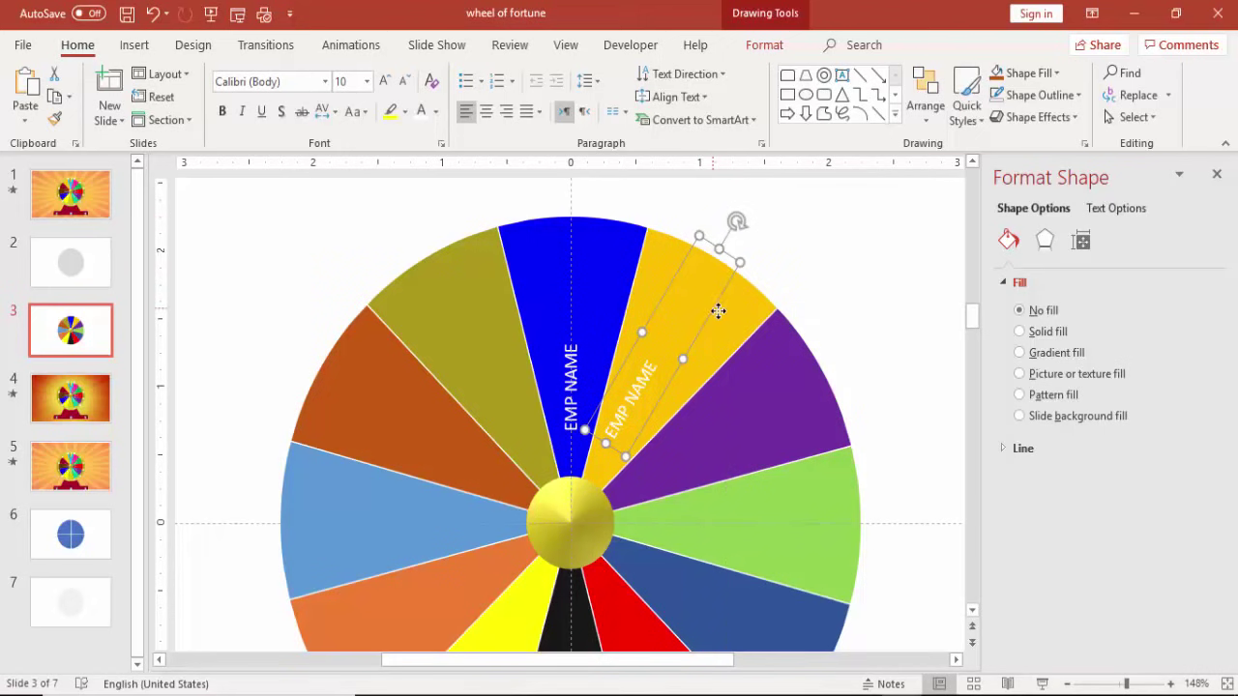
pyautogui.scroll(-2, 891, 366)
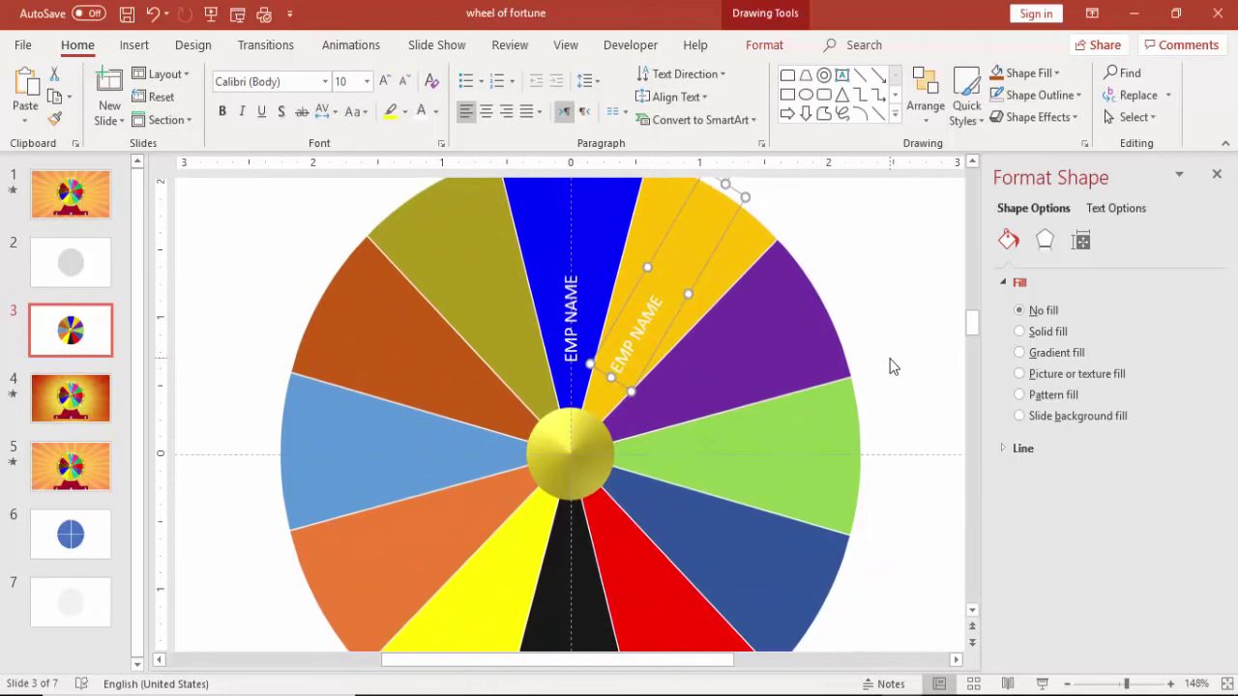
# Duplicate the label again and angle the copy along the purple wedge.
pyautogui.hotkey('ctrl', 'd')
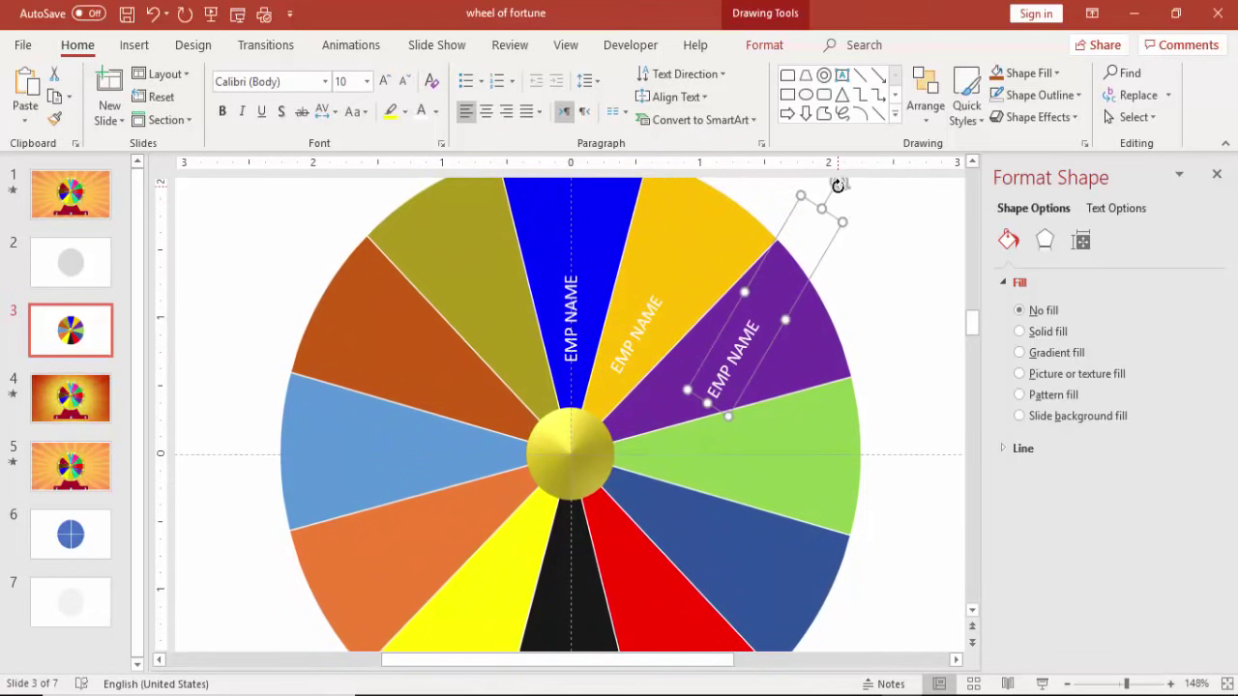
pyautogui.moveTo(838, 185); pyautogui.dragTo(883, 233)
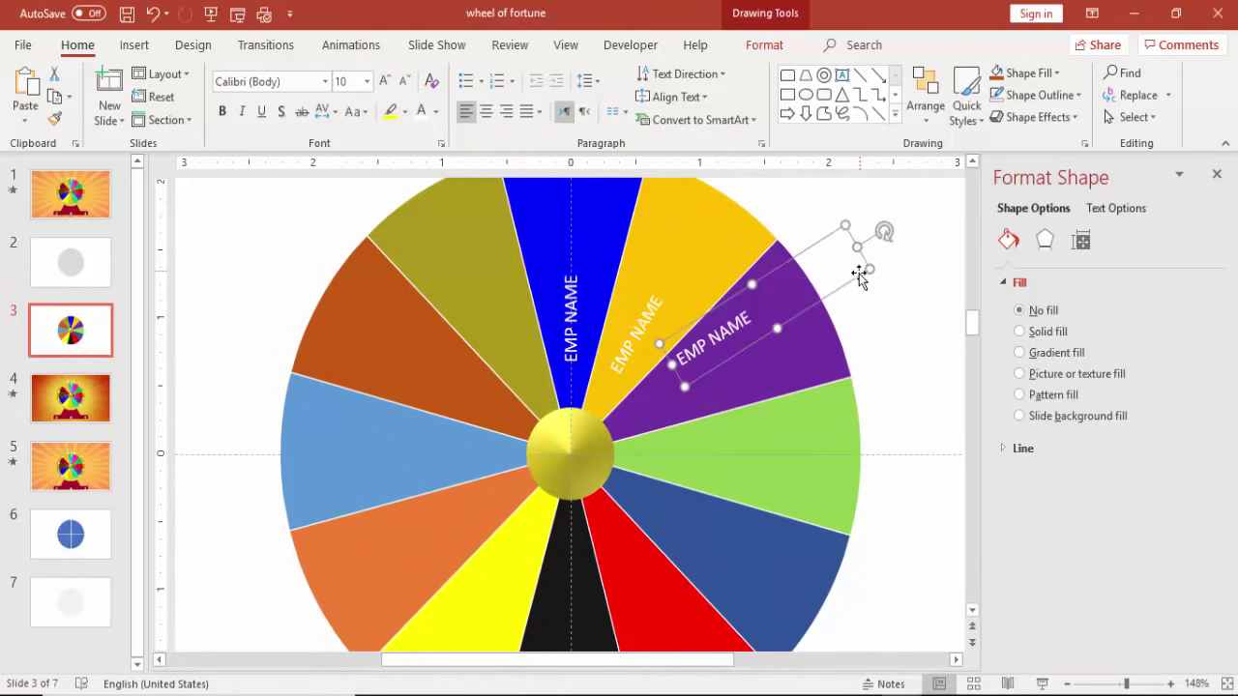
pyautogui.moveTo(860, 277); pyautogui.dragTo(820, 327)
pyautogui.moveTo(843, 285); pyautogui.dragTo(795, 361)
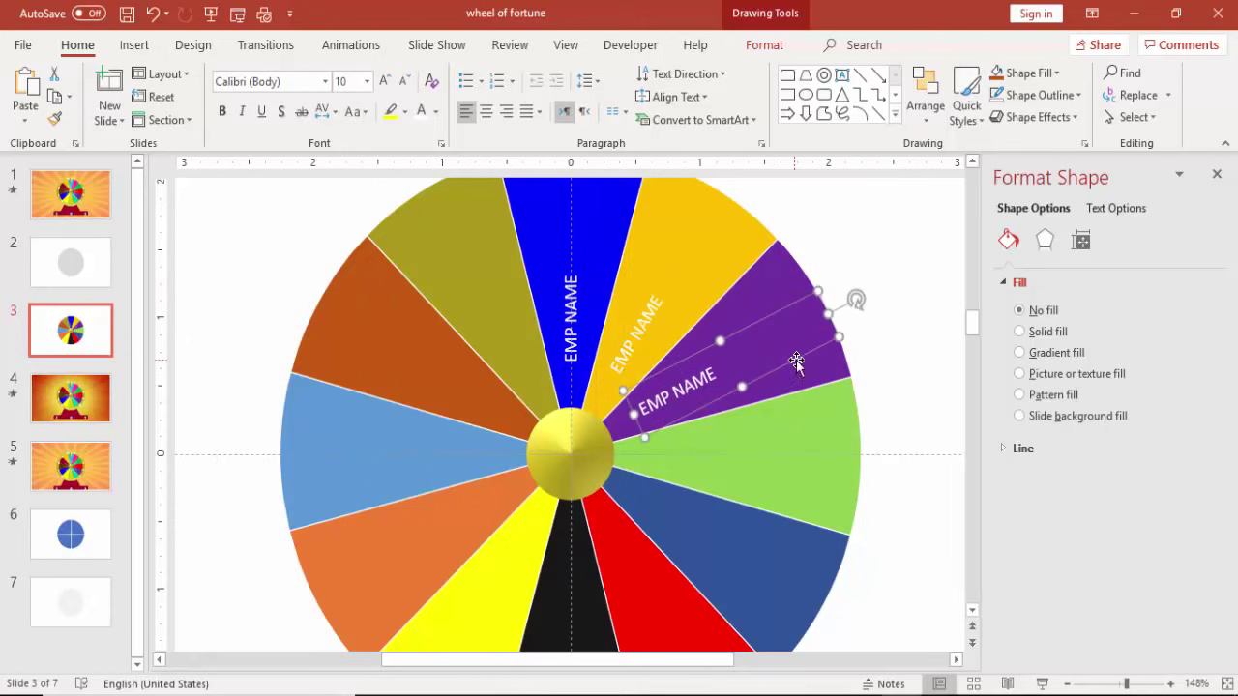
# Deselect the label and zoom out to 70% to view the whole labelled wheel.
pyautogui.click(928, 427)
pyautogui.click(1067, 683)
pyautogui.click(1068, 683)
pyautogui.click(1068, 683)
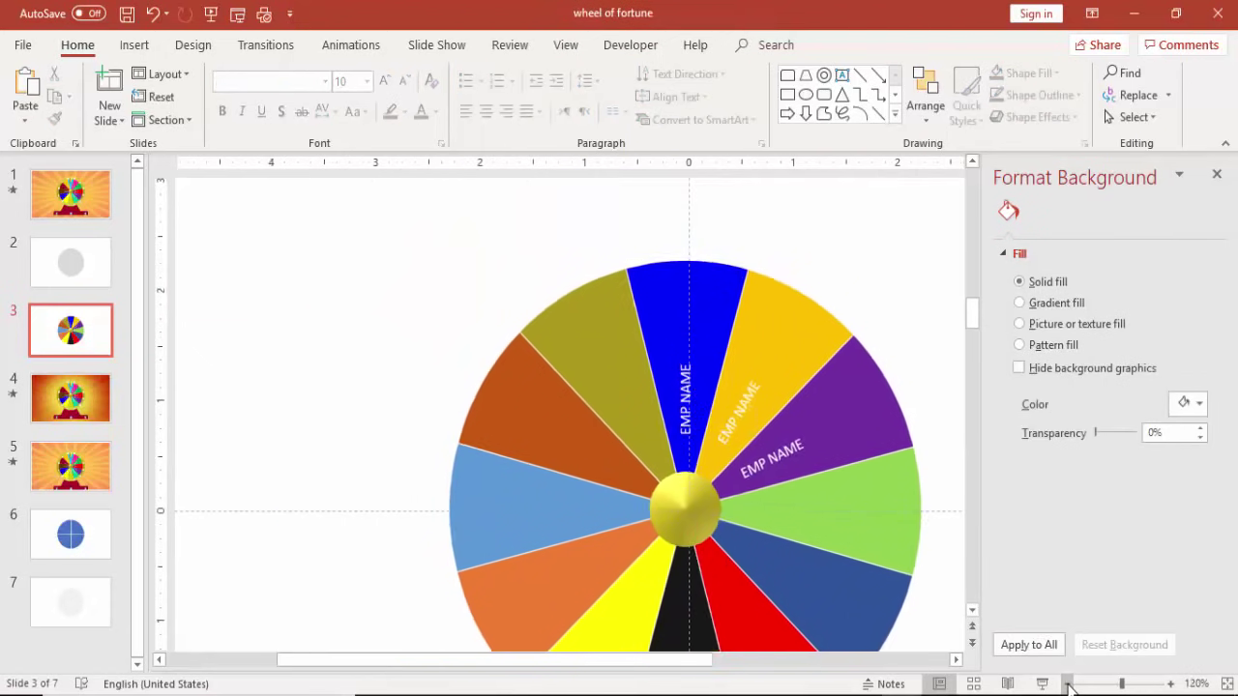
pyautogui.click(1067, 684)
pyautogui.click(1067, 683)
pyautogui.click(1068, 684)
pyautogui.click(1068, 684)
pyautogui.click(1067, 683)
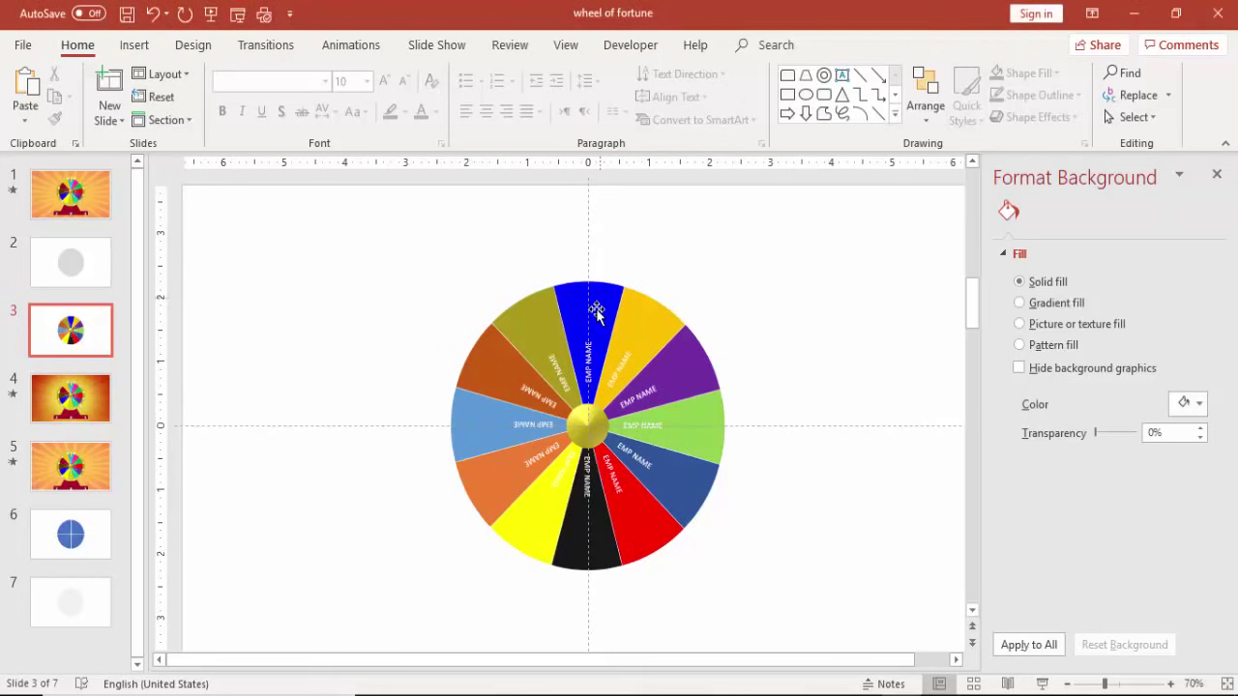
# Add all twelve EMP NAME labels to the selection and group them with the wedges via Ctrl+G.
pyautogui.click(566, 362)
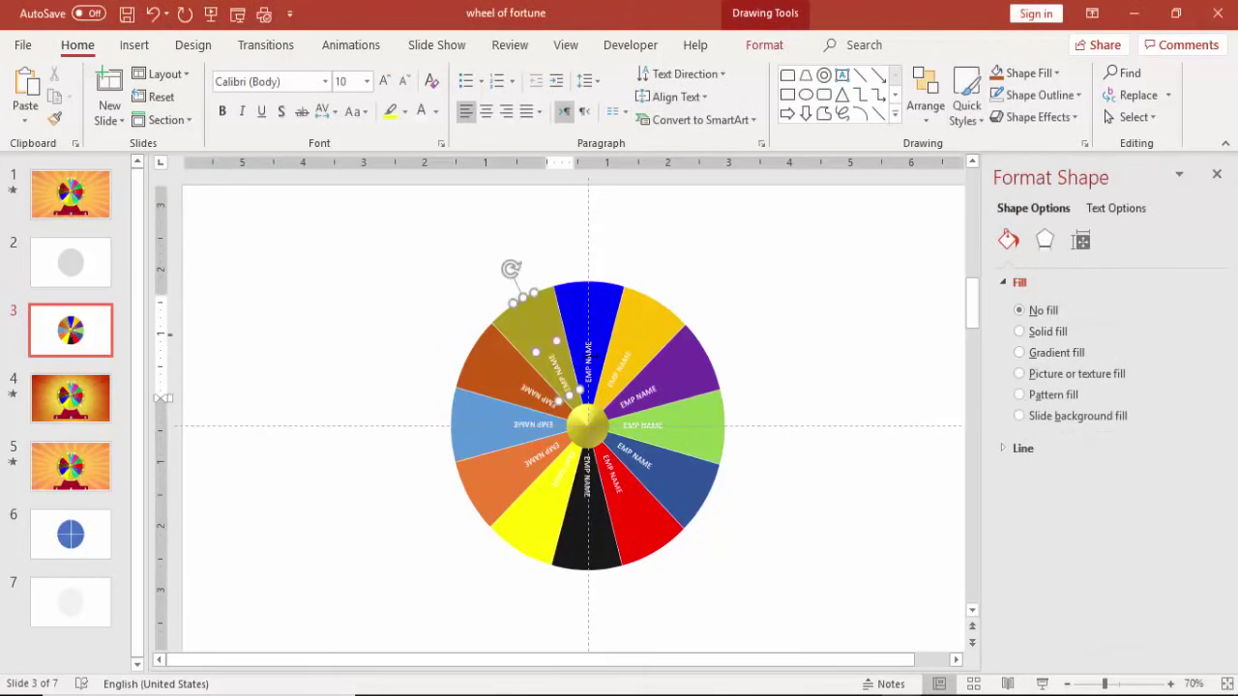
pyautogui.keyDown('shift'); pyautogui.click(590, 353); pyautogui.keyUp('shift')
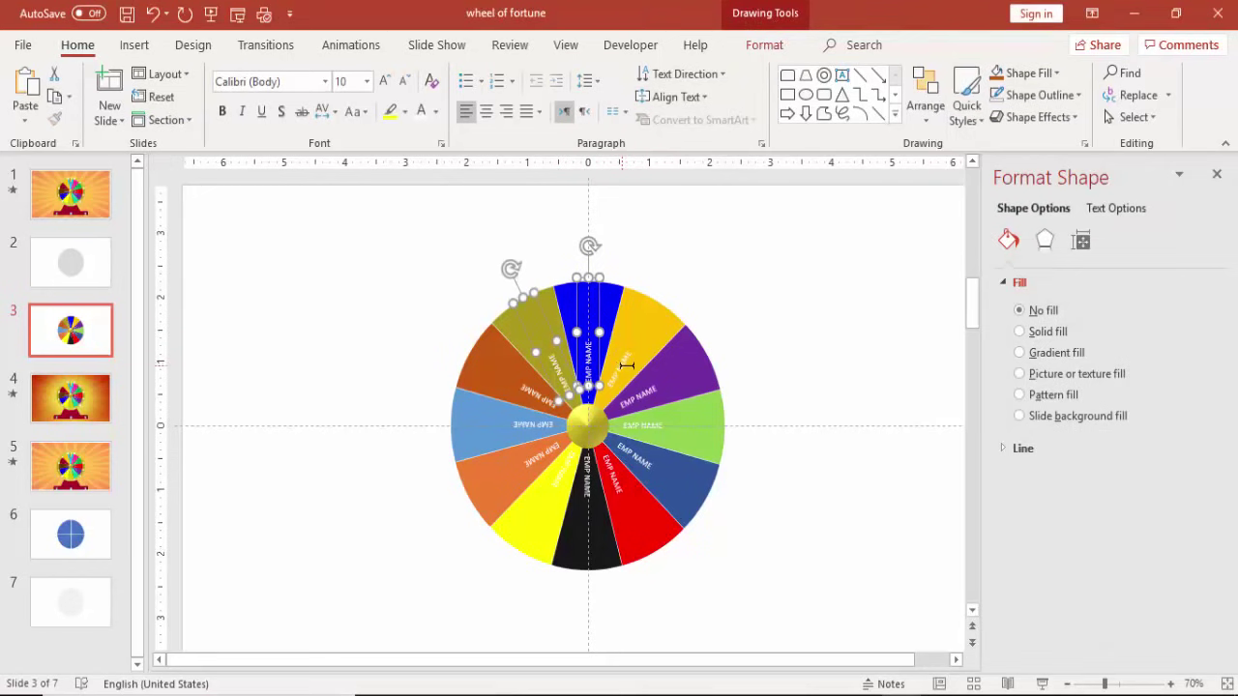
pyautogui.keyDown('shift'); pyautogui.click(626, 364); pyautogui.keyUp('shift')
pyautogui.keyDown('shift'); pyautogui.click(641, 398); pyautogui.keyUp('shift')
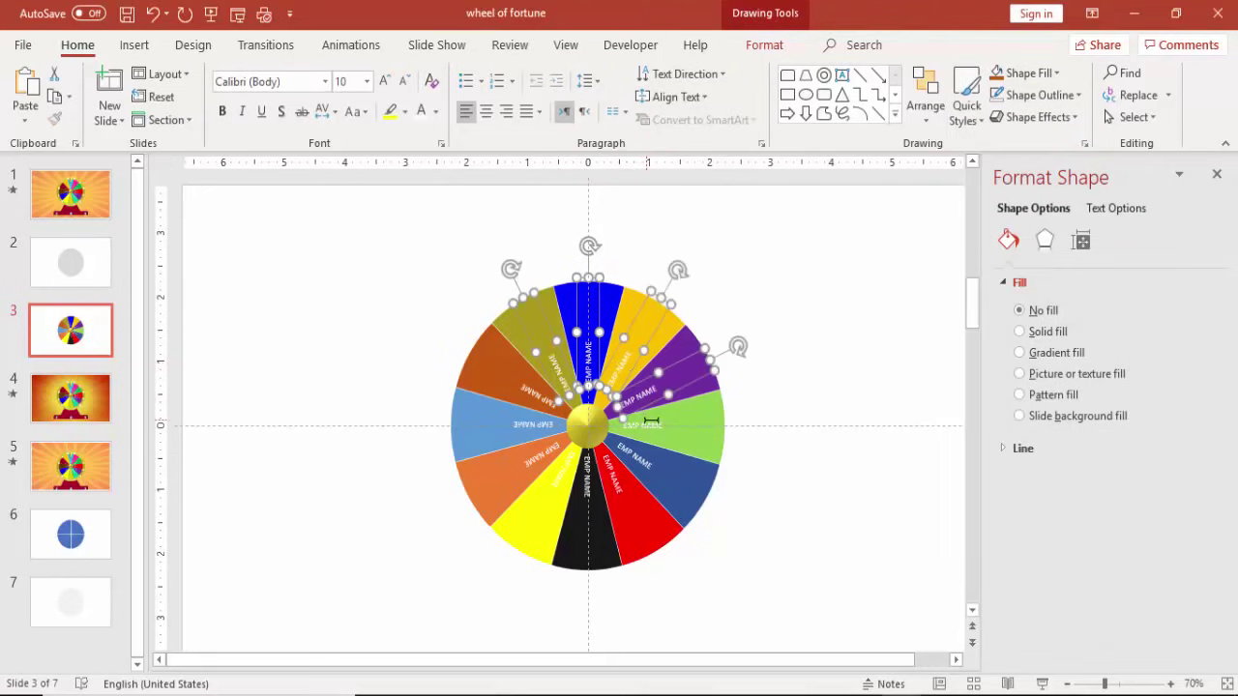
pyautogui.keyDown('shift'); pyautogui.click(651, 421); pyautogui.keyUp('shift')
pyautogui.keyDown('shift'); pyautogui.click(647, 462); pyautogui.keyUp('shift')
pyautogui.keyDown('shift'); pyautogui.click(623, 481); pyautogui.keyUp('shift')
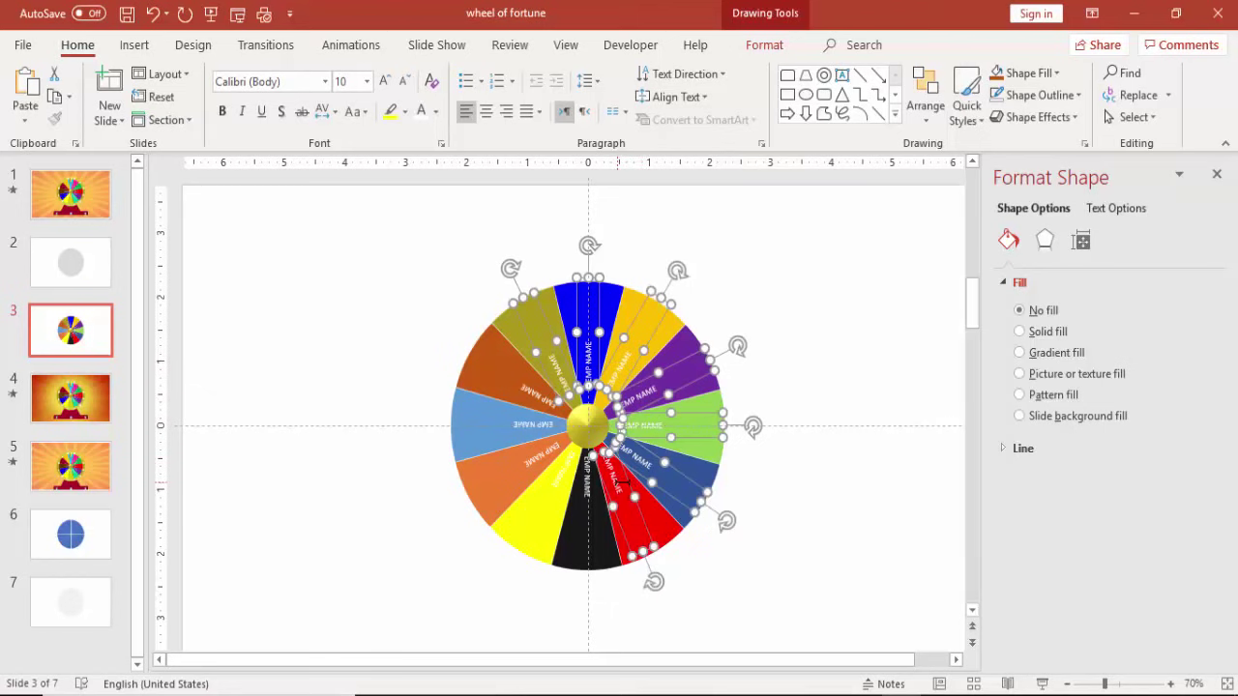
pyautogui.keyDown('shift'); pyautogui.click(586, 484); pyautogui.keyUp('shift')
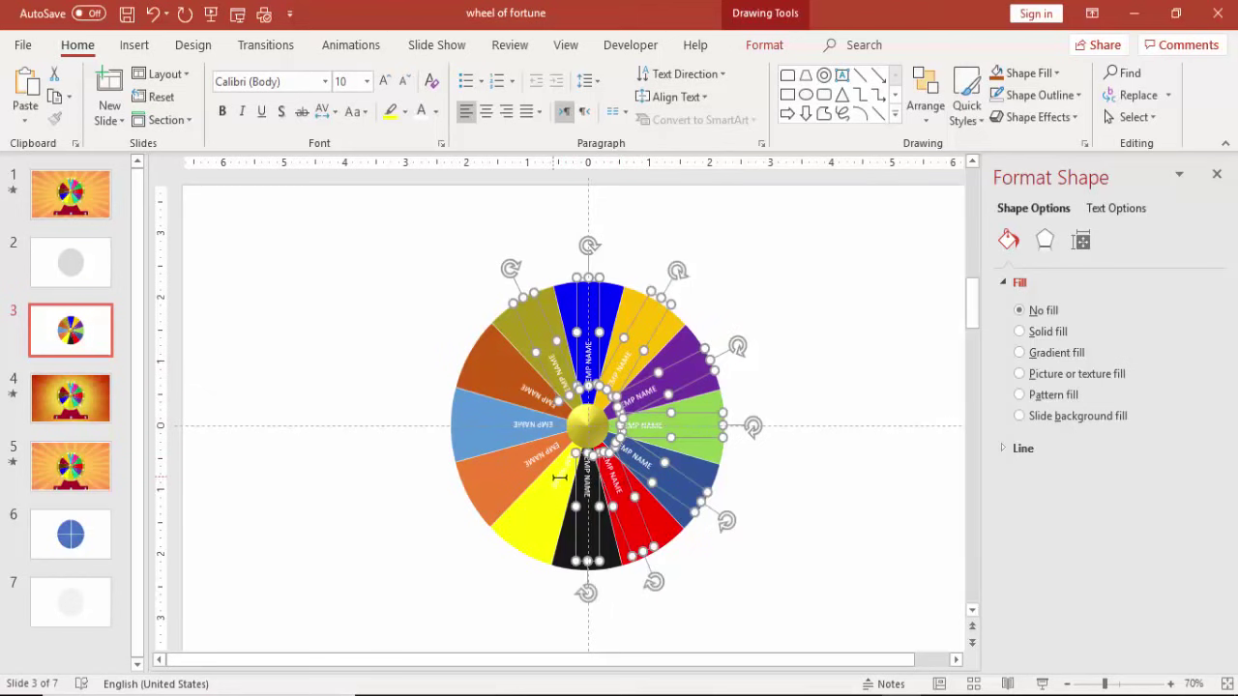
pyautogui.keyDown('shift'); pyautogui.click(559, 477); pyautogui.keyUp('shift')
pyautogui.keyDown('shift'); pyautogui.click(541, 454); pyautogui.keyUp('shift')
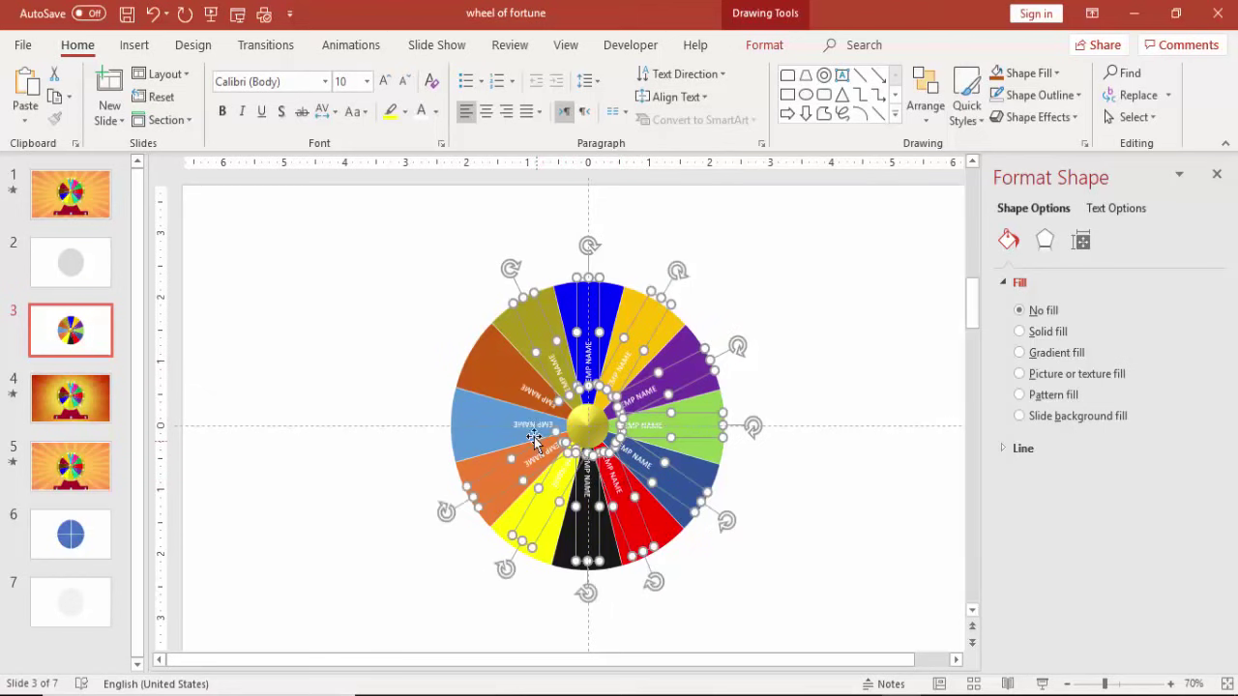
pyautogui.keyDown('shift'); pyautogui.click(535, 424); pyautogui.keyUp('shift')
pyautogui.keyDown('shift'); pyautogui.click(530, 391); pyautogui.keyUp('shift')
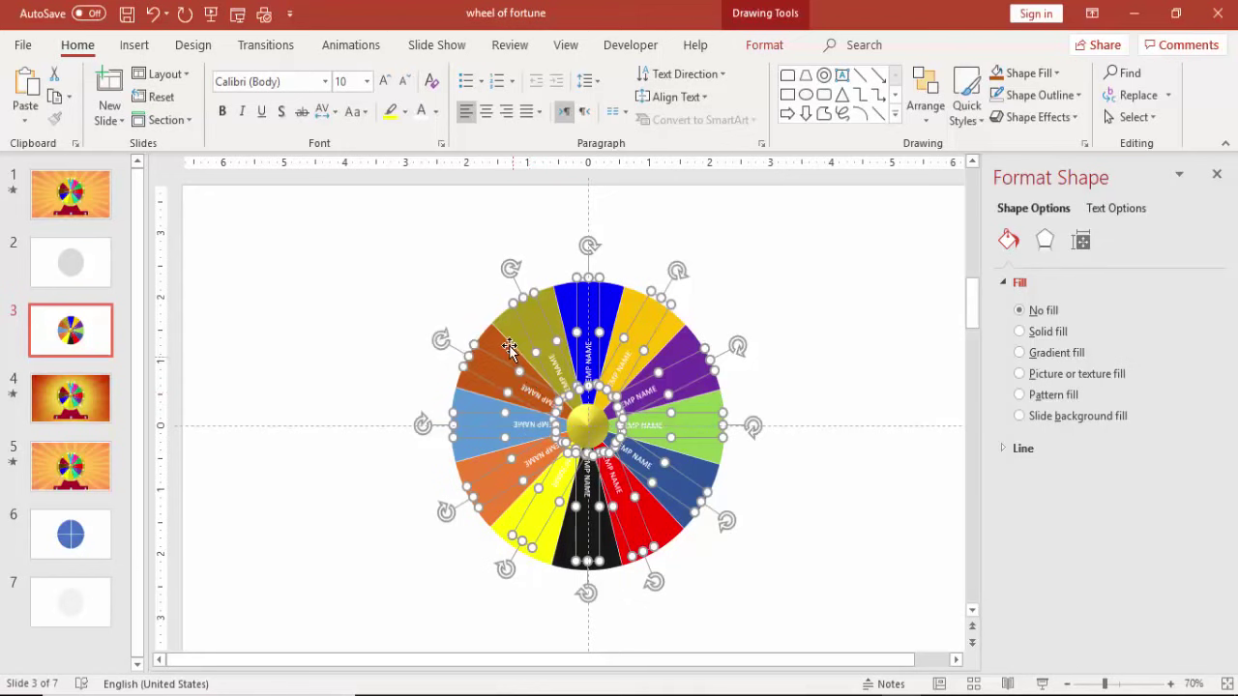
pyautogui.keyDown('shift'); pyautogui.click(510, 336); pyautogui.keyUp('shift')
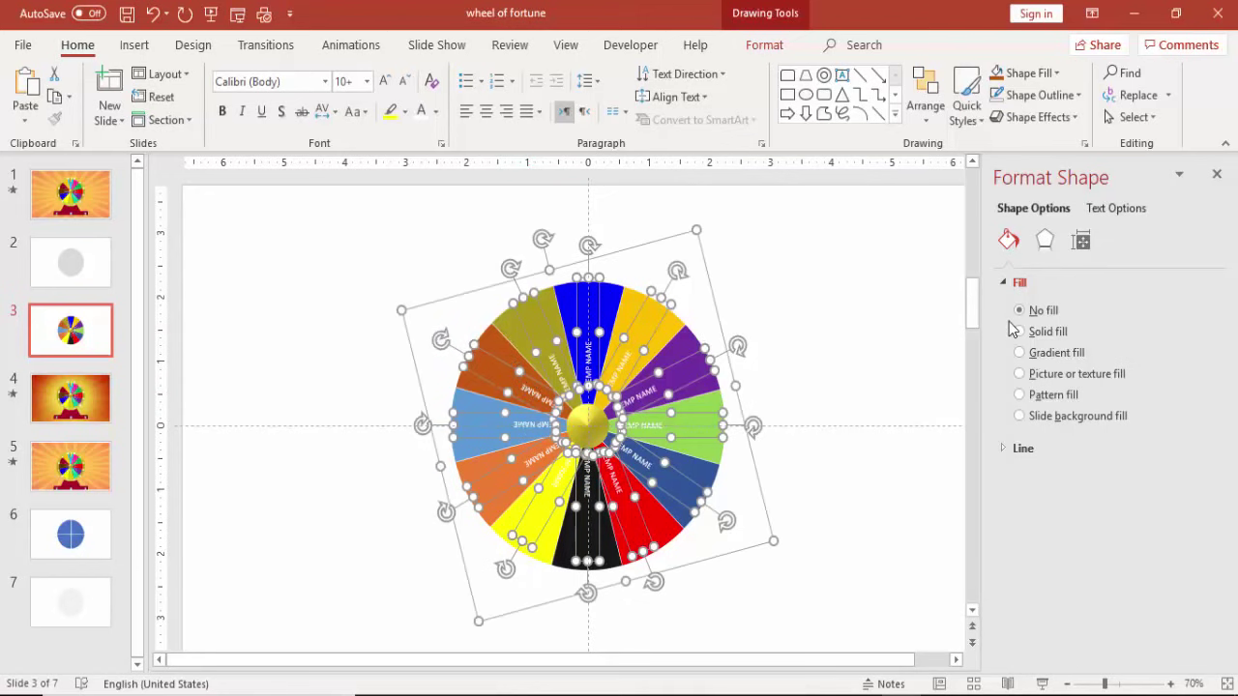
pyautogui.hotkey('ctrl', 'g')
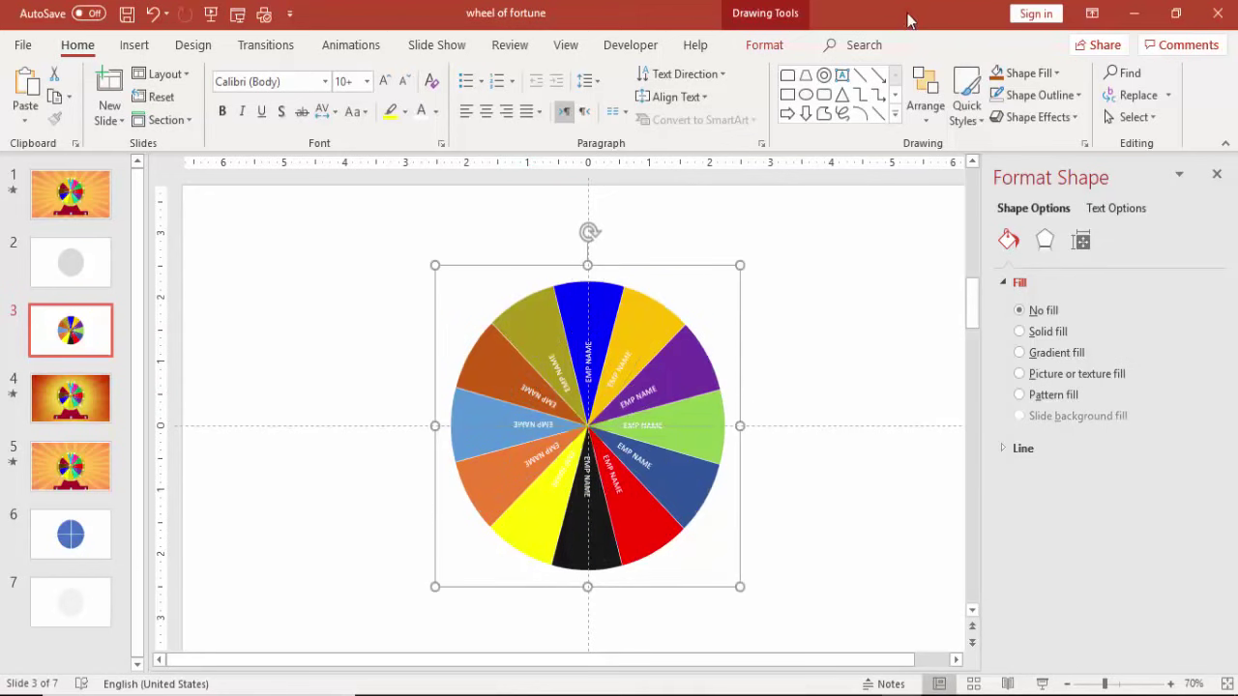
# Send the grouped wheel to the back so the gold hub shows on top.
pyautogui.click(772, 47)
pyautogui.click(975, 101)
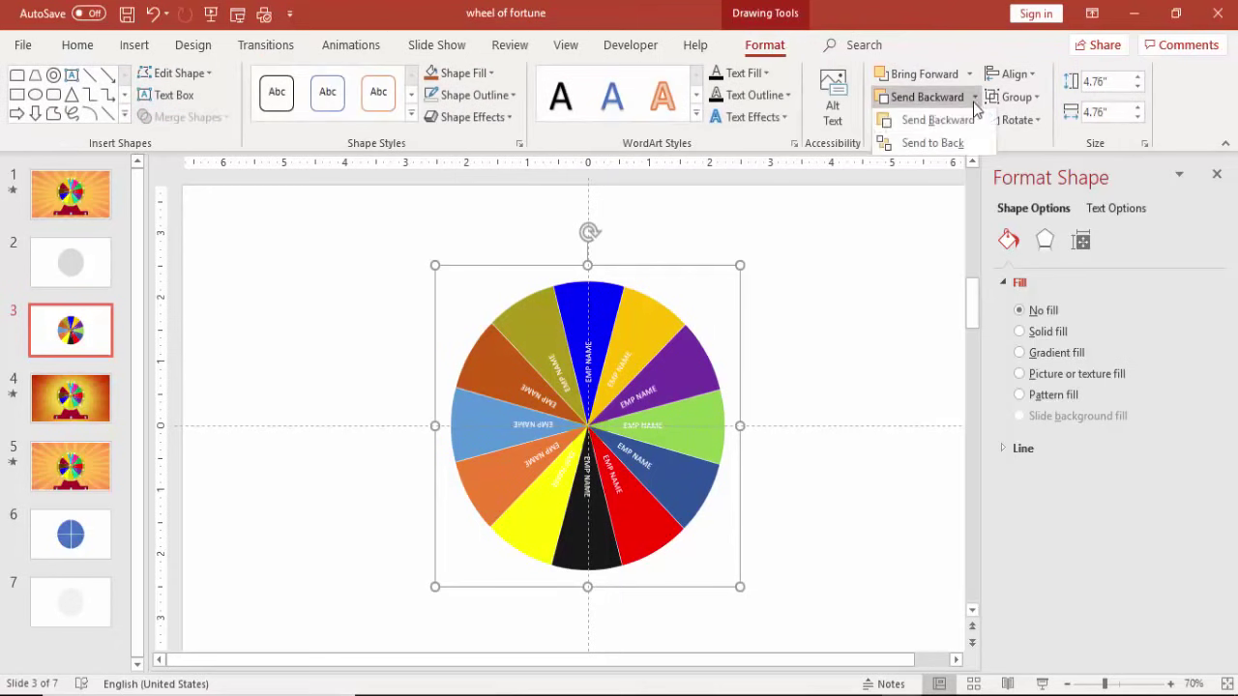
pyautogui.click(933, 145)
pyautogui.click(836, 299)
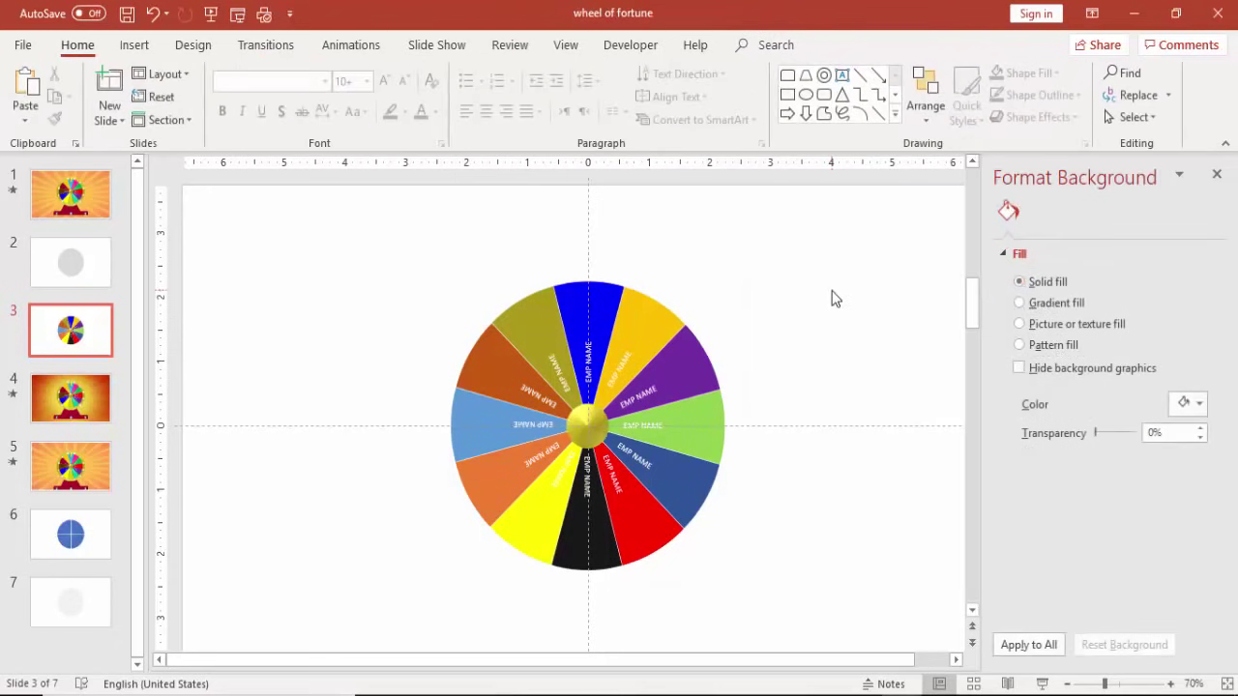
# Insert a 4.7" × 4.7" Circle: Hollow shape and enlarge its hole into a thin ring.
pyautogui.click(134, 44)
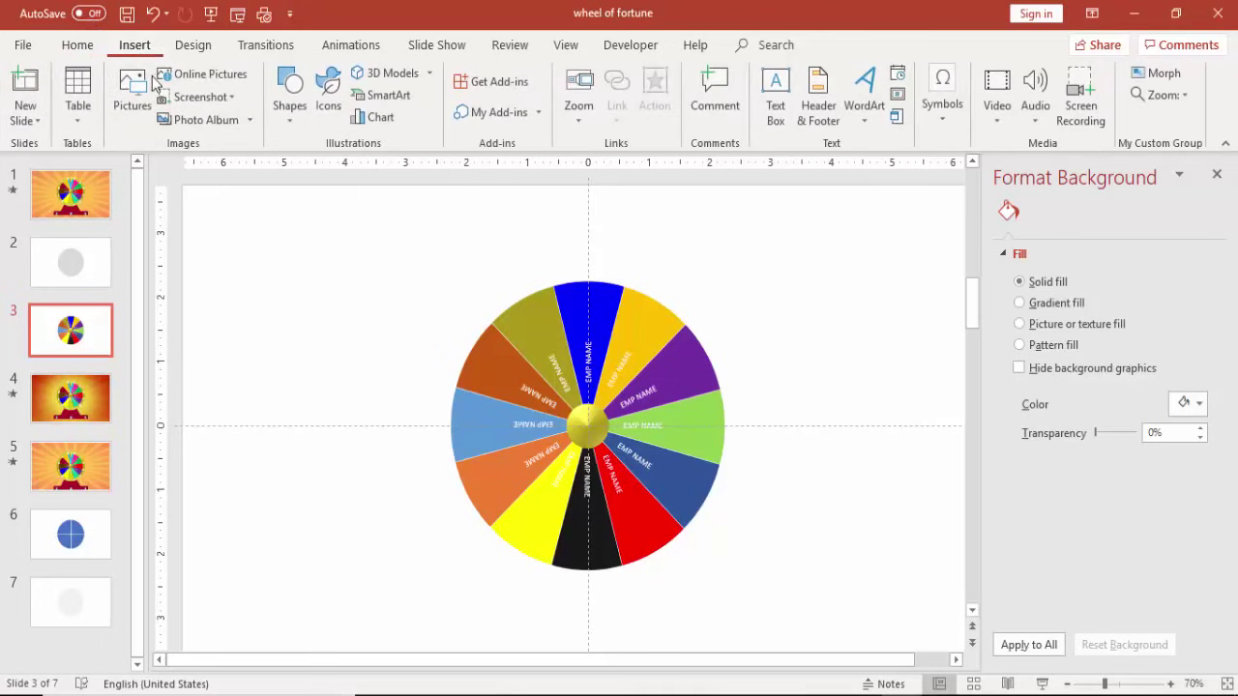
pyautogui.click(286, 122)
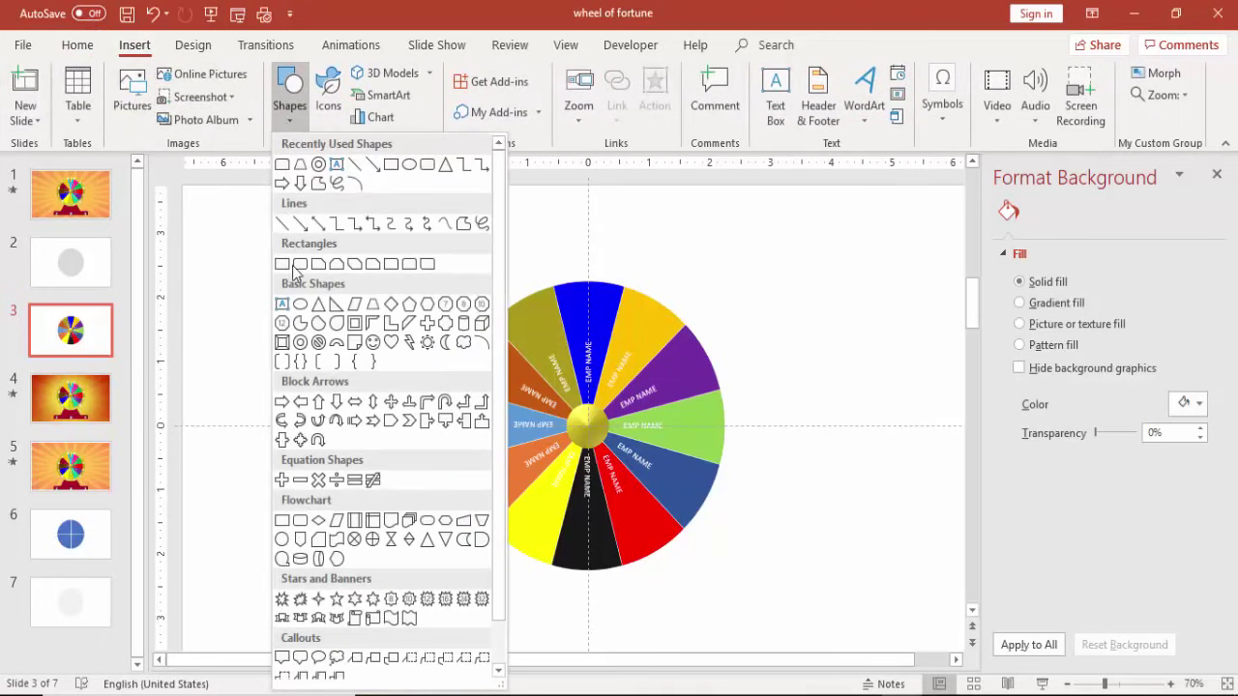
pyautogui.click(300, 343)
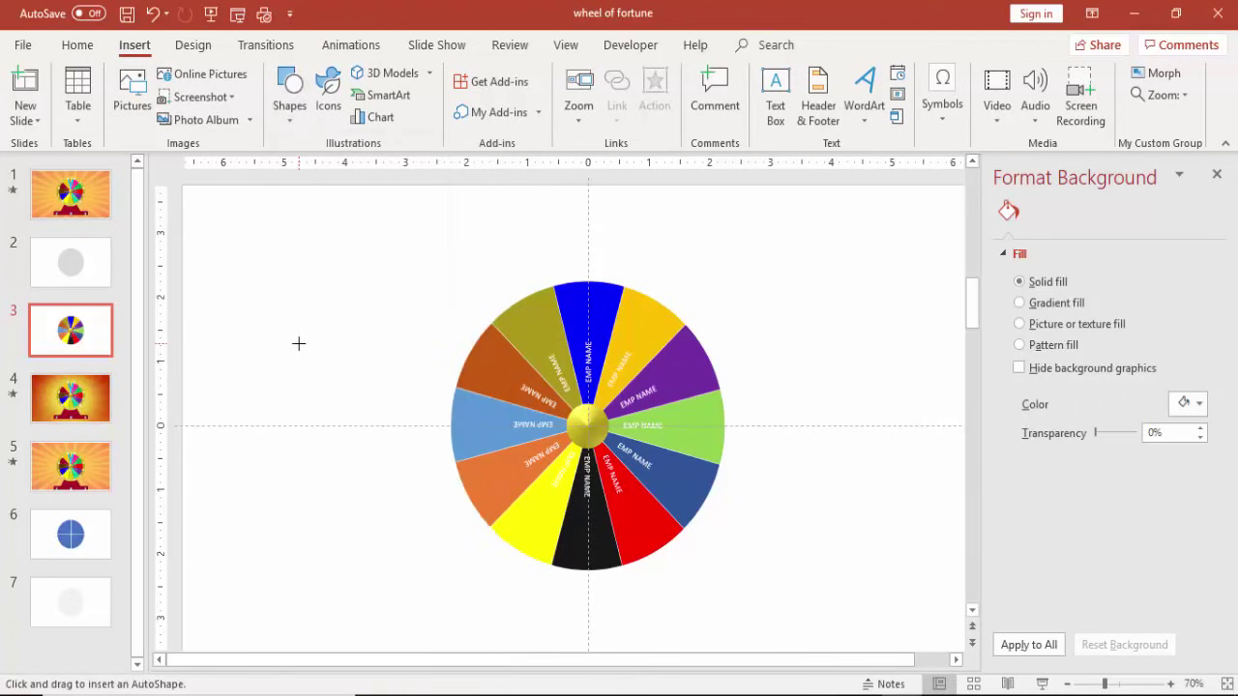
pyautogui.click(299, 343)
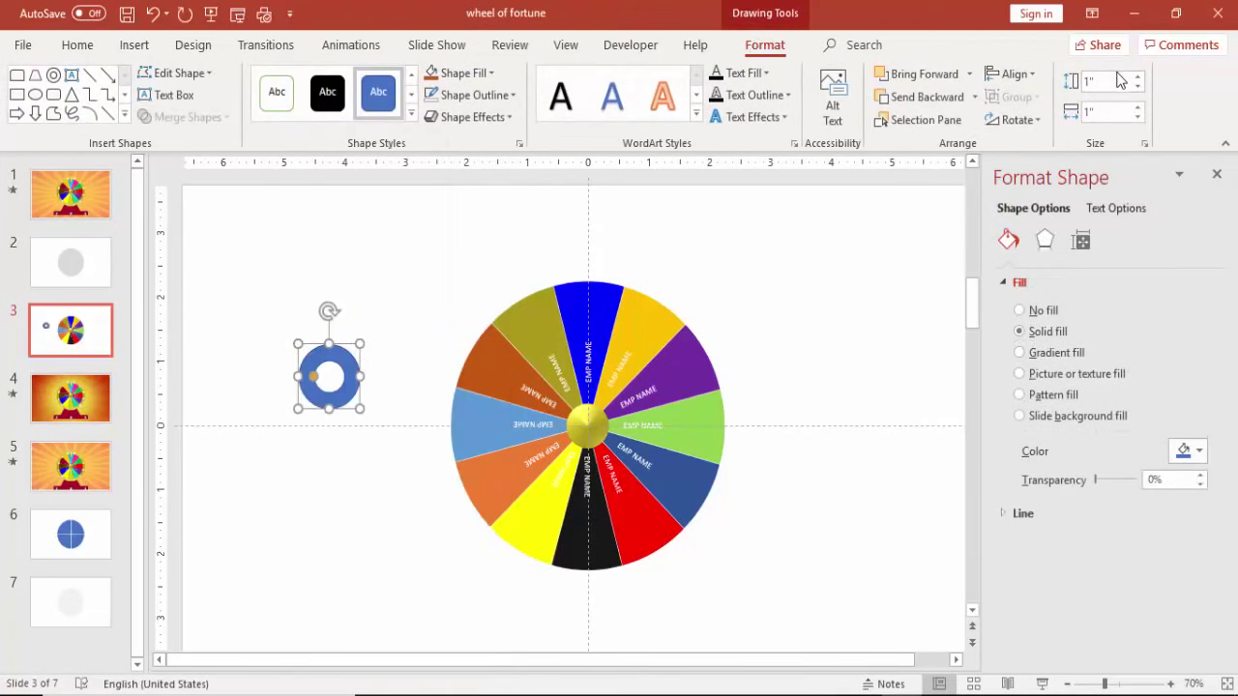
pyautogui.click(1123, 85)
pyautogui.click(1122, 110)
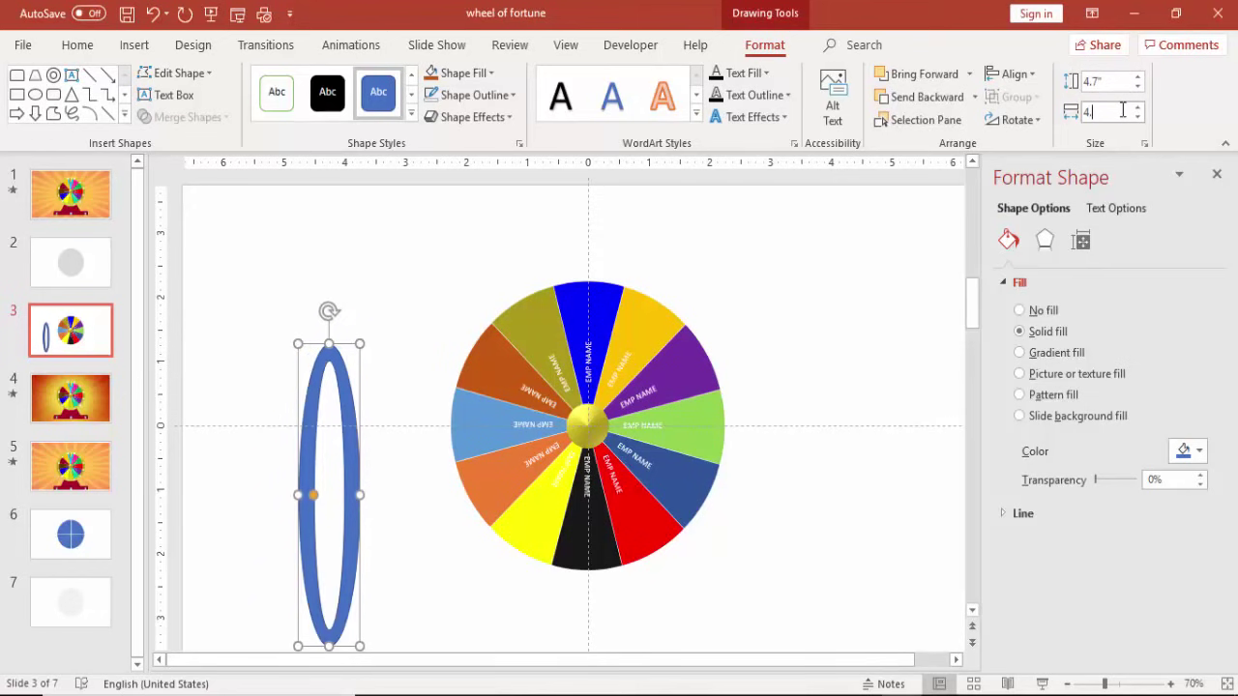
pyautogui.press('Return')
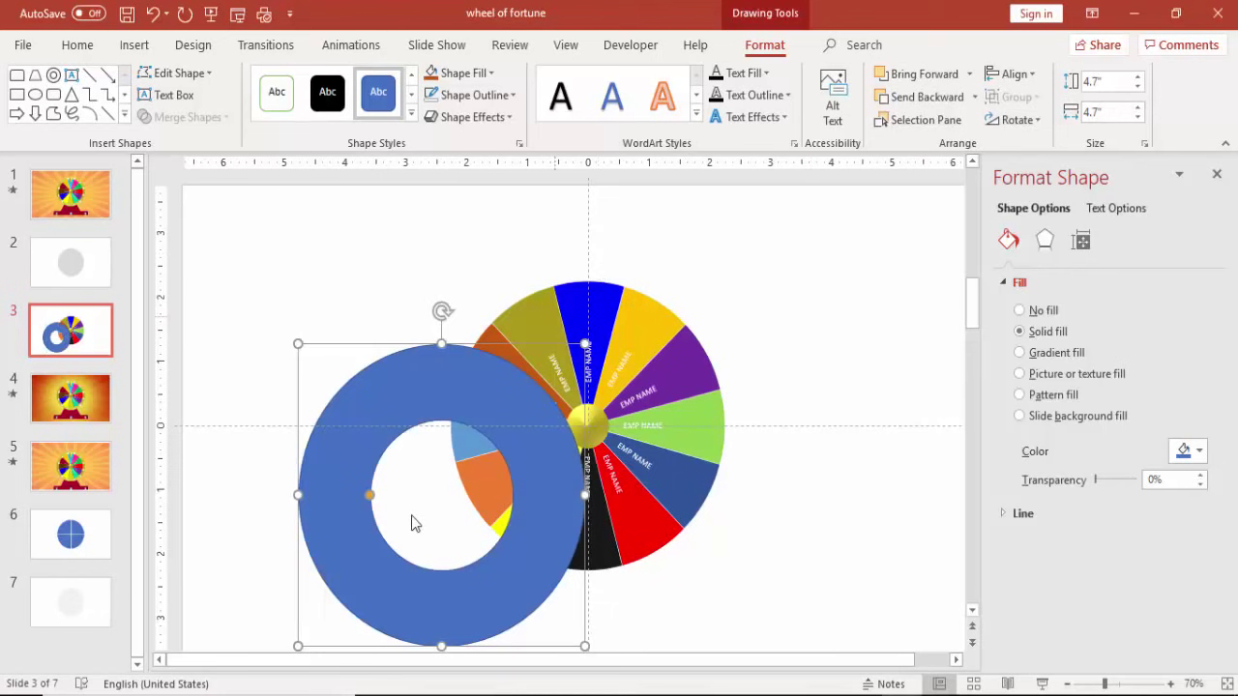
pyautogui.moveTo(370, 494); pyautogui.dragTo(326, 489)
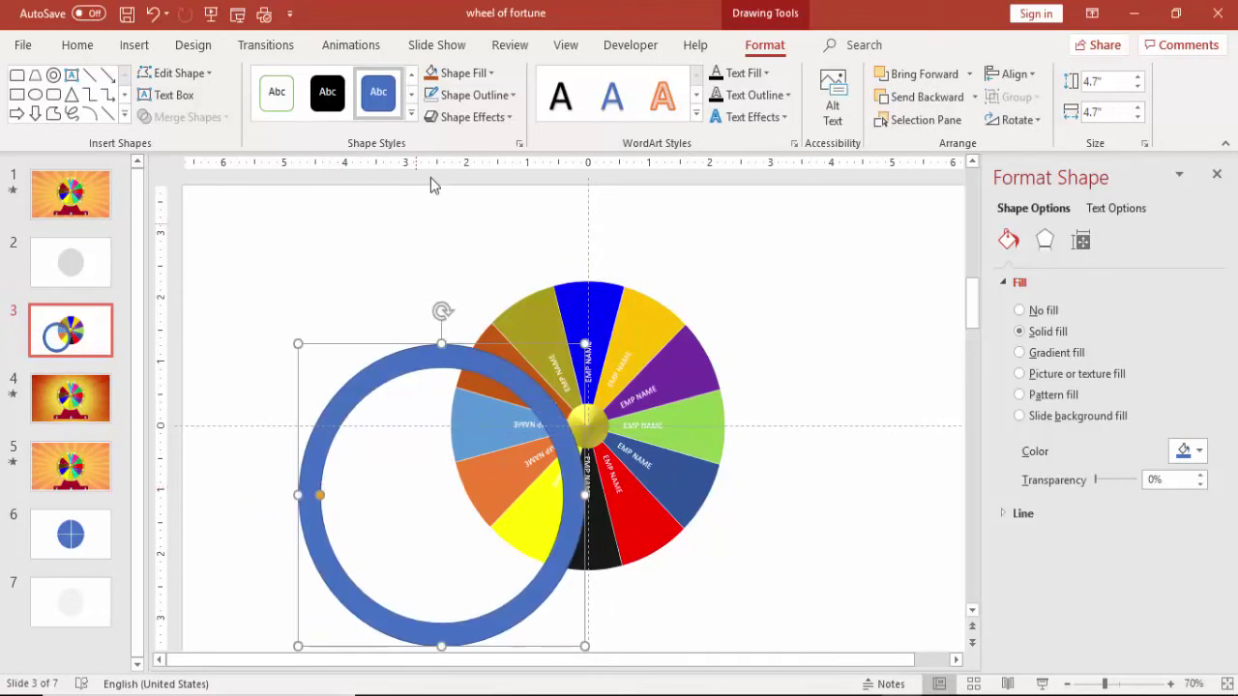
# Remove the ring's outline and align it centre and middle around the wheel.
pyautogui.click(467, 97)
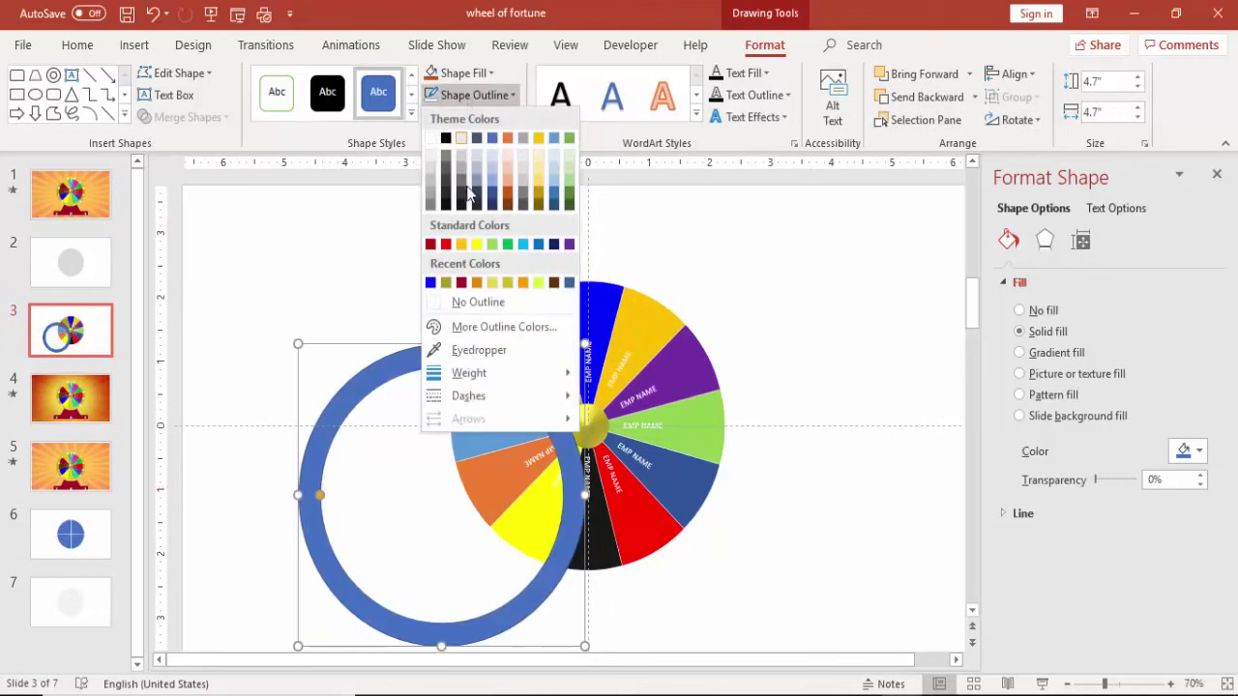
pyautogui.click(462, 299)
pyautogui.moveTo(400, 361); pyautogui.dragTo(415, 361)
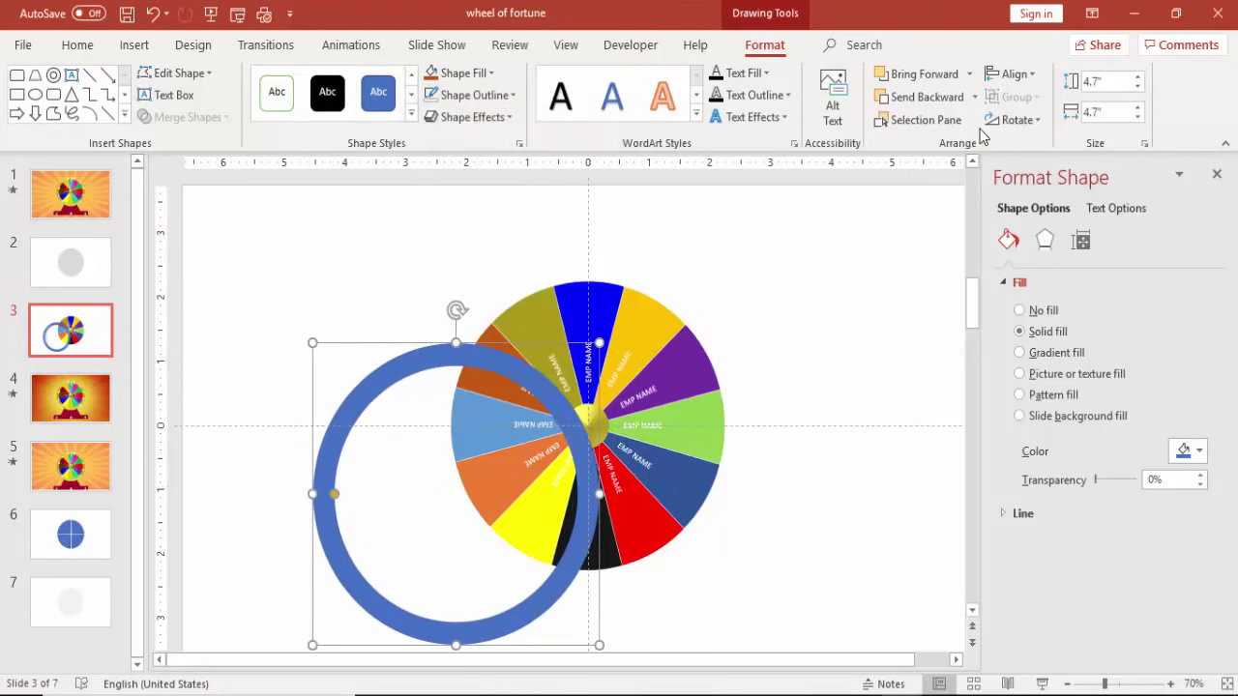
pyautogui.click(1011, 73)
pyautogui.click(1042, 120)
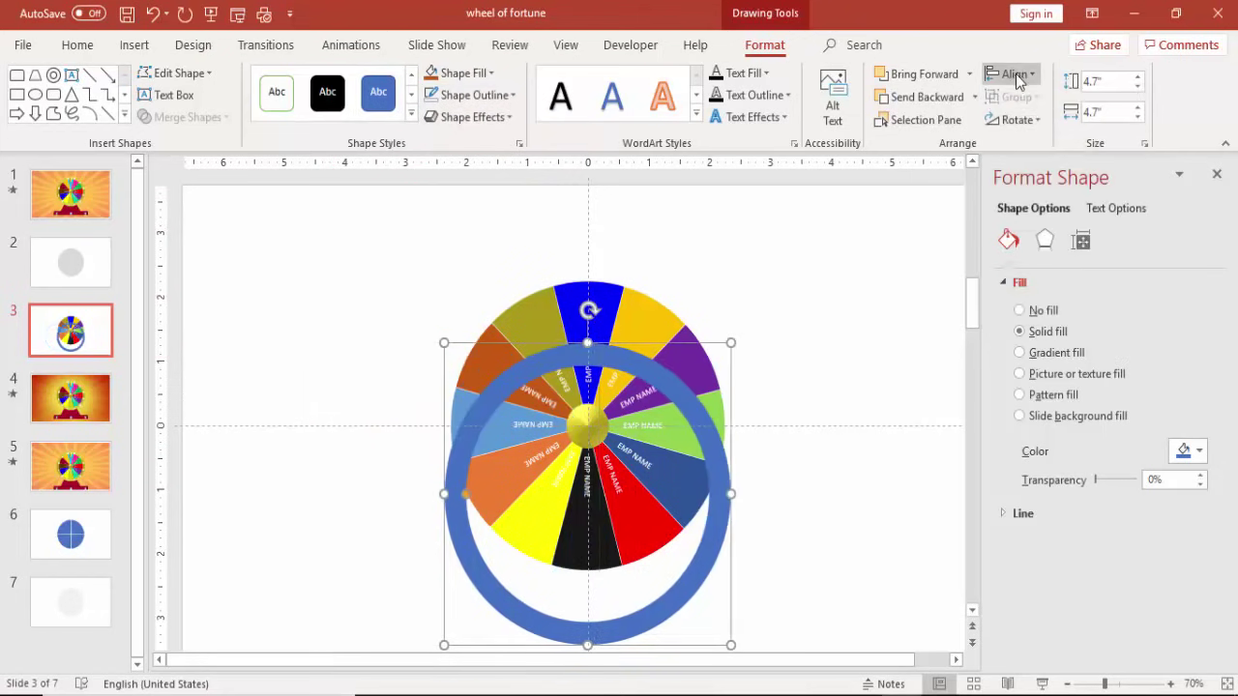
pyautogui.click(1012, 74)
pyautogui.click(1044, 193)
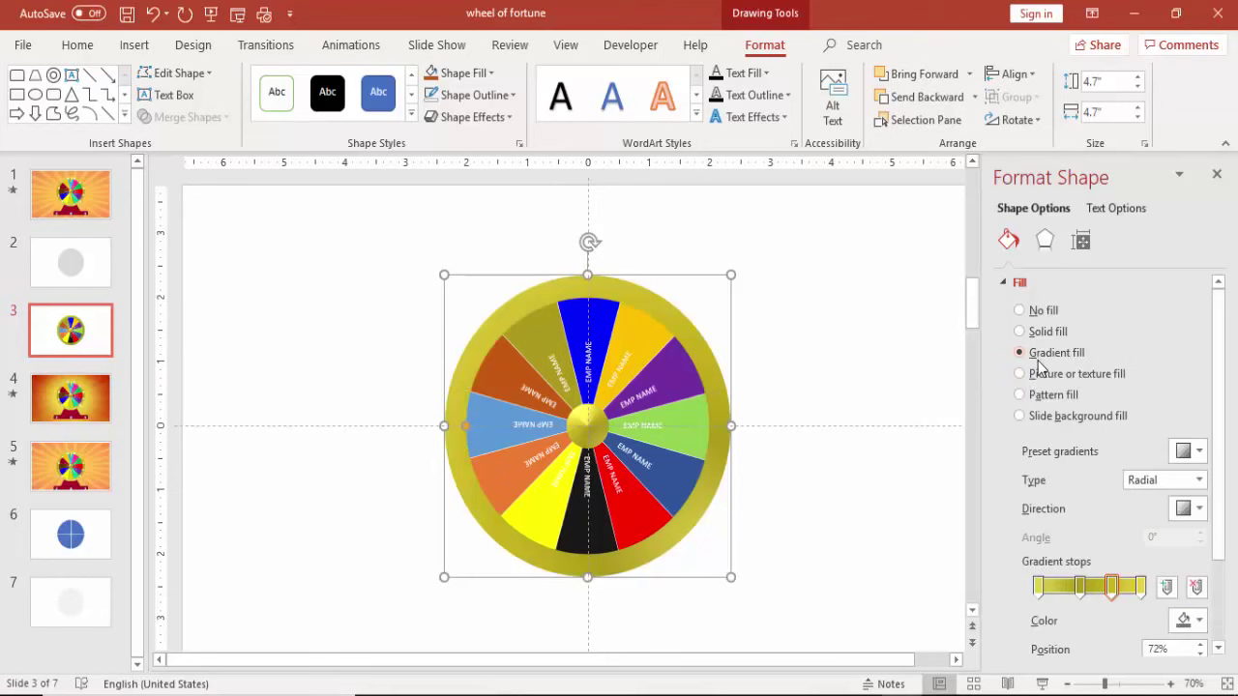
pyautogui.click(784, 404)
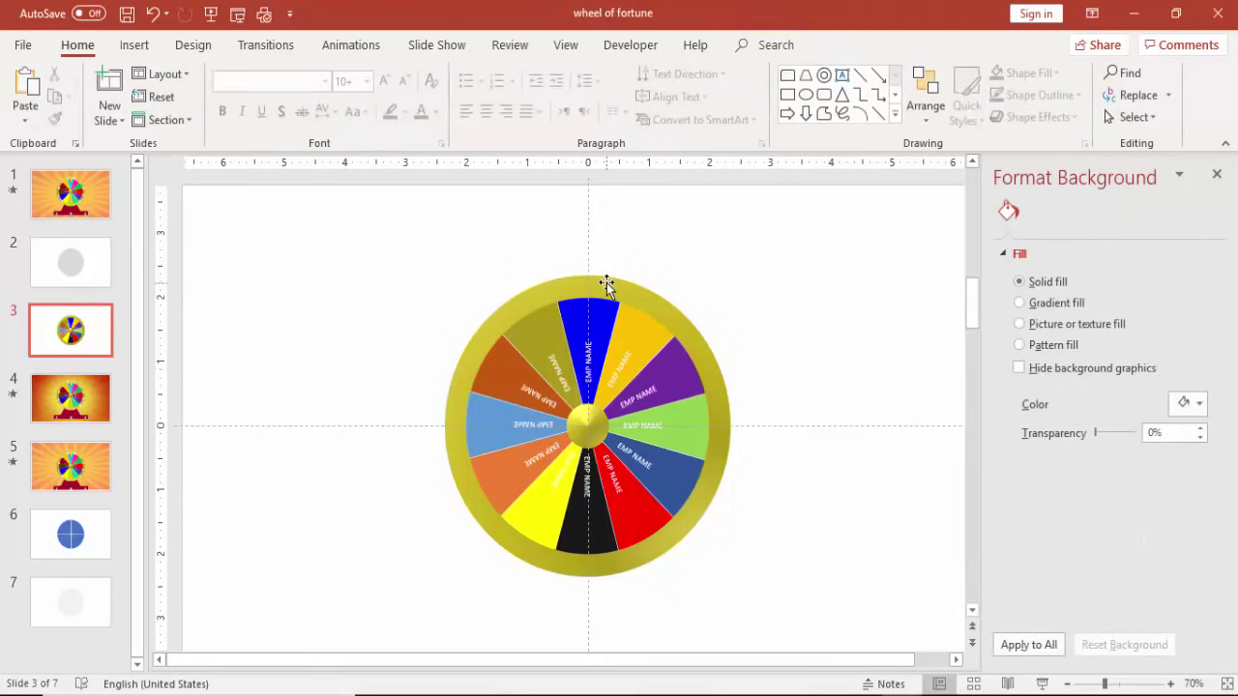
# Copy the gold centre hub and change the copy into an Arrow: Pentagon shape.
pyautogui.click(590, 428)
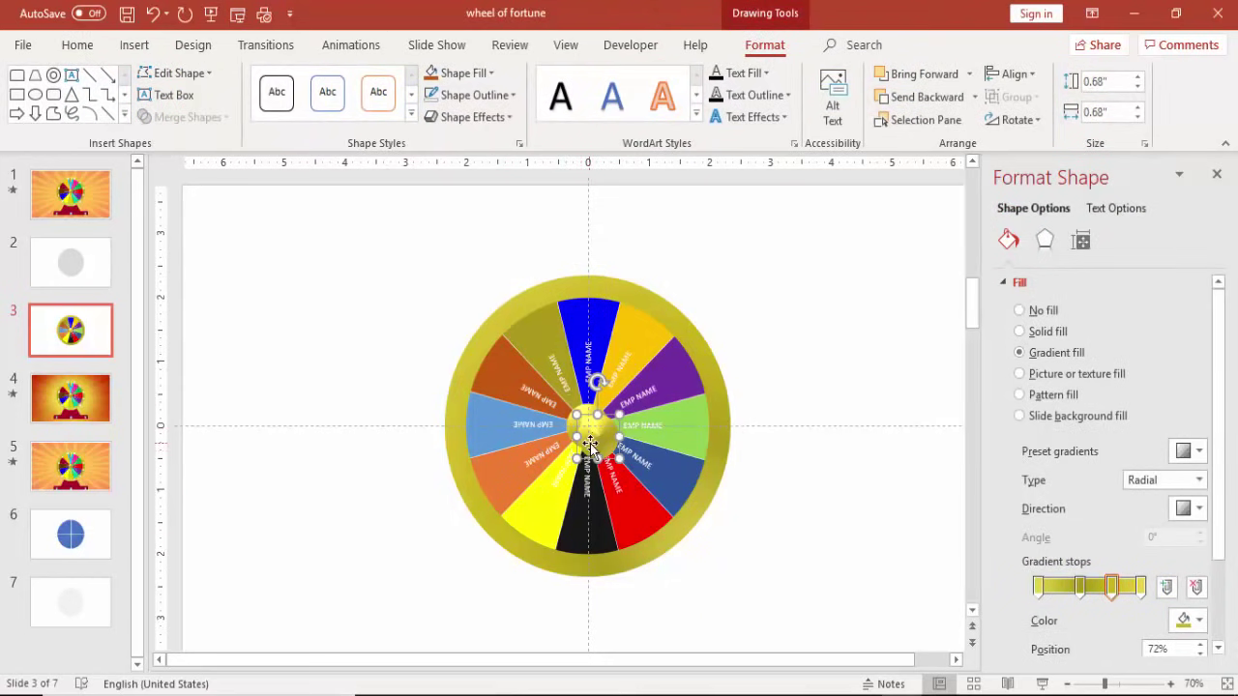
pyautogui.moveTo(592, 446); pyautogui.dragTo(717, 253)
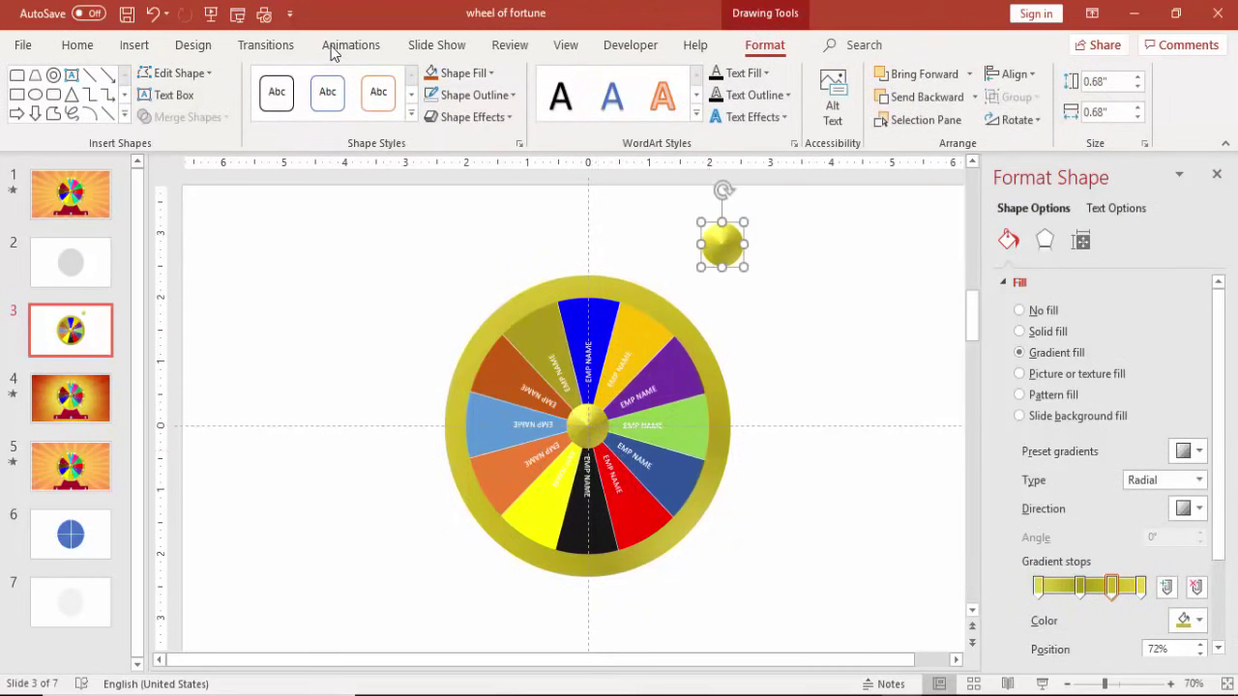
pyautogui.click(170, 73)
pyautogui.moveTo(193, 99)
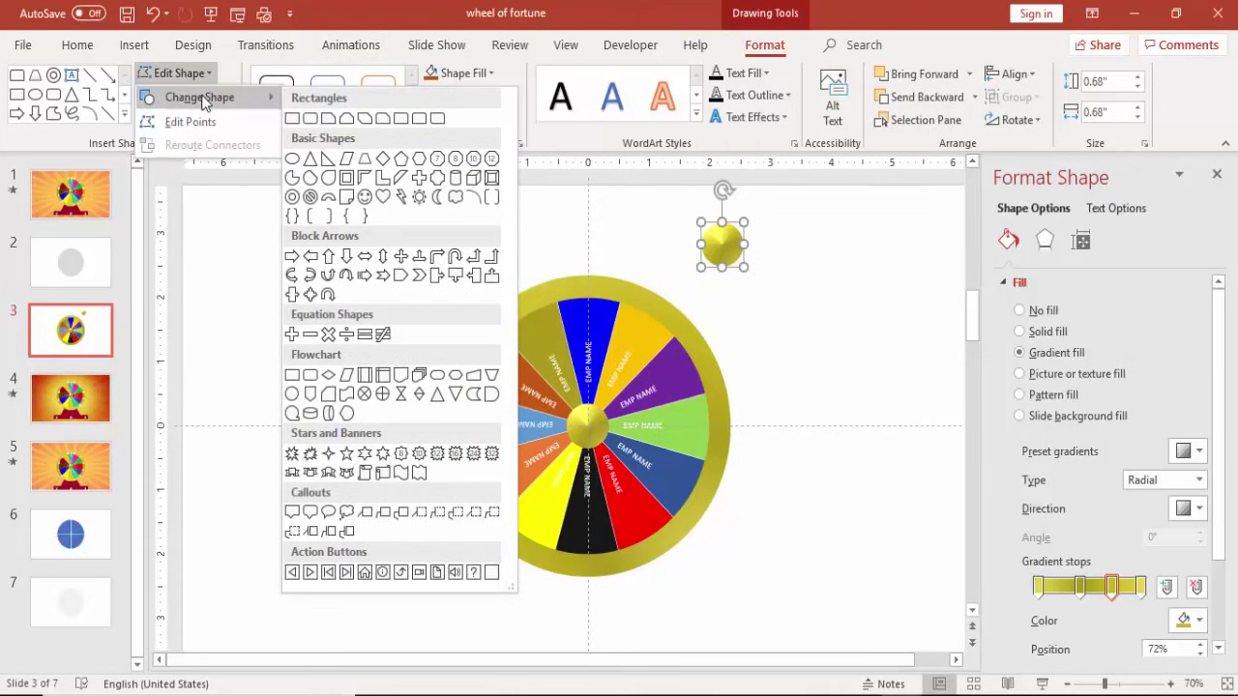
pyautogui.click(404, 277)
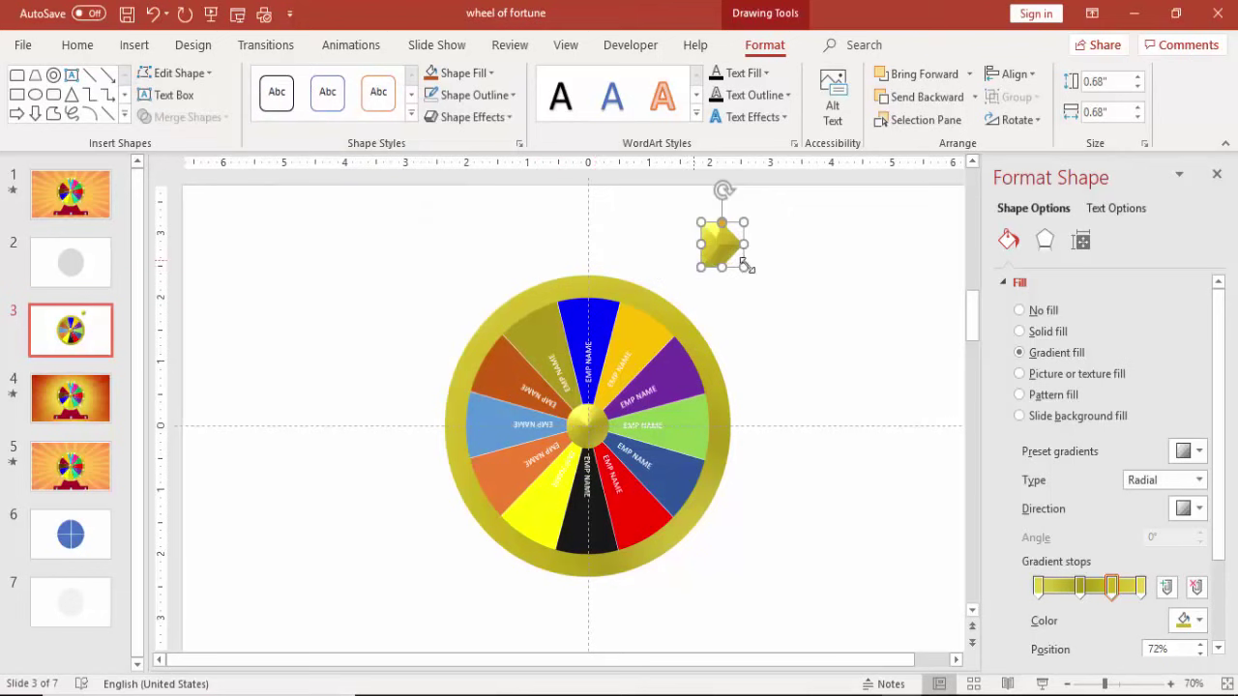
# Make the arrow longer and thinner, rotate it 90° to point down, and place it atop the wheel.
pyautogui.moveTo(752, 262); pyautogui.dragTo(789, 262)
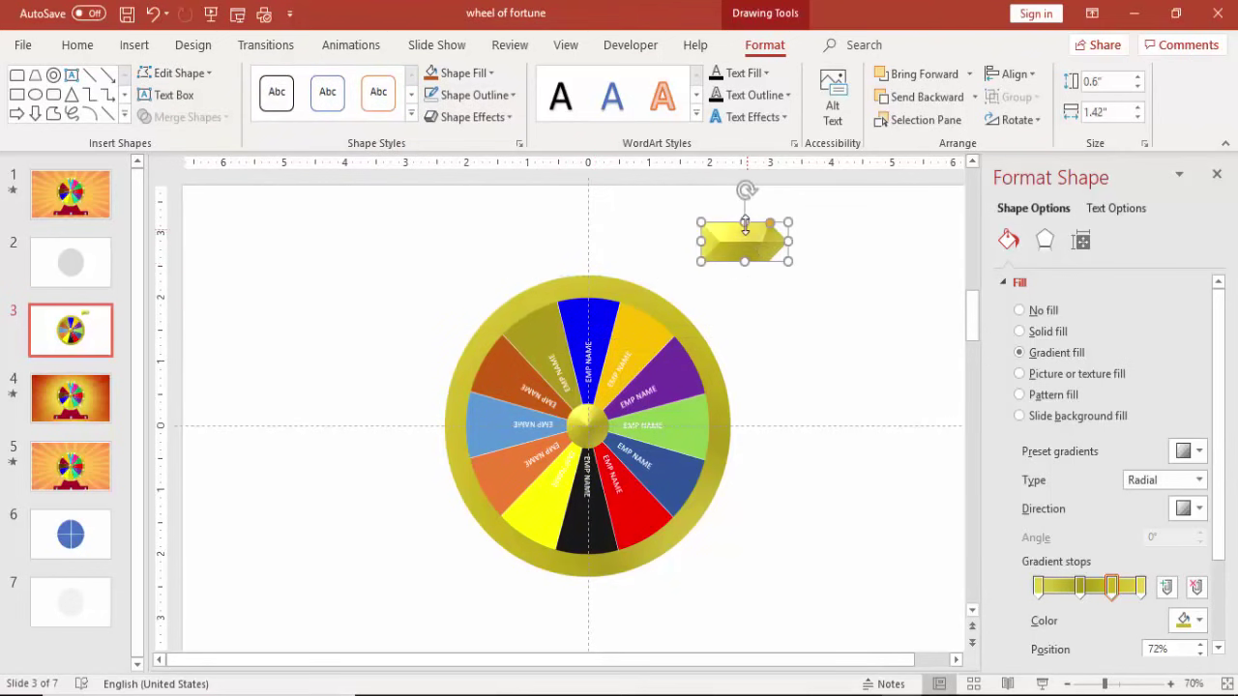
pyautogui.moveTo(745, 222); pyautogui.dragTo(732, 258)
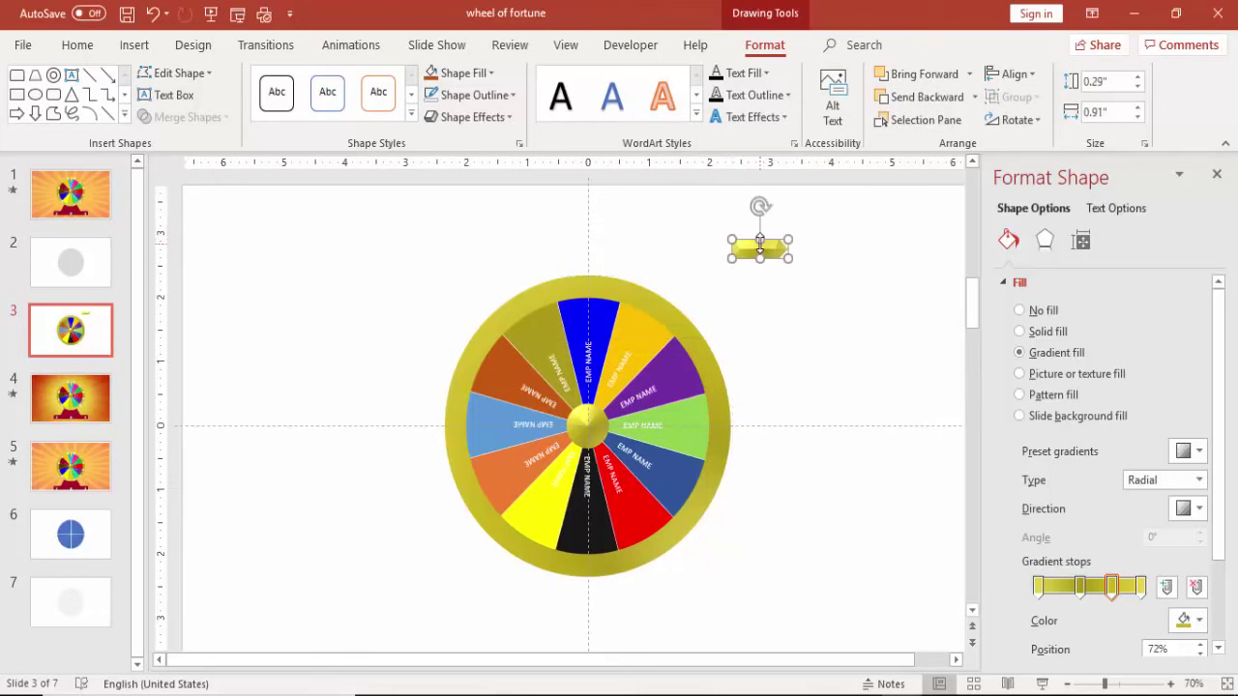
pyautogui.hotkey('alt', 'Right')
pyautogui.hotkey('alt', 'Right')
pyautogui.hotkey('alt', 'Right')
pyautogui.hotkey('alt', 'Right')
pyautogui.hotkey('alt', 'Right')
pyautogui.hotkey('alt', 'Right')
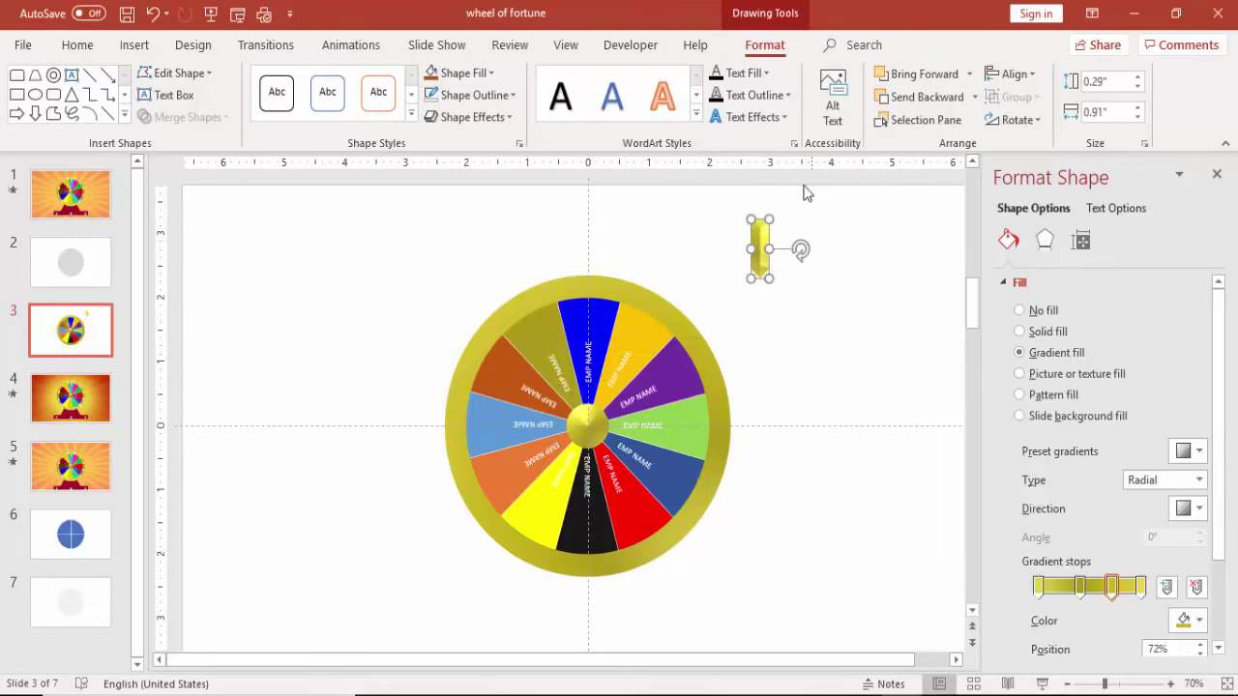
pyautogui.moveTo(763, 232); pyautogui.dragTo(590, 279)
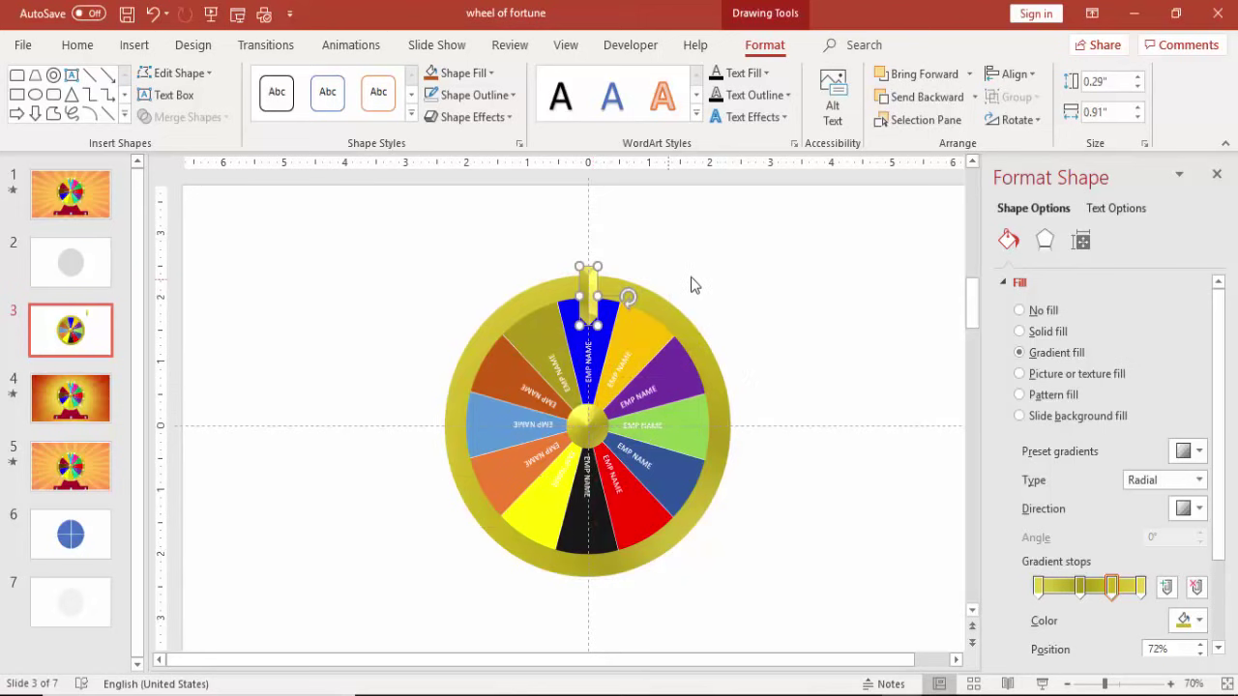
pyautogui.click(732, 283)
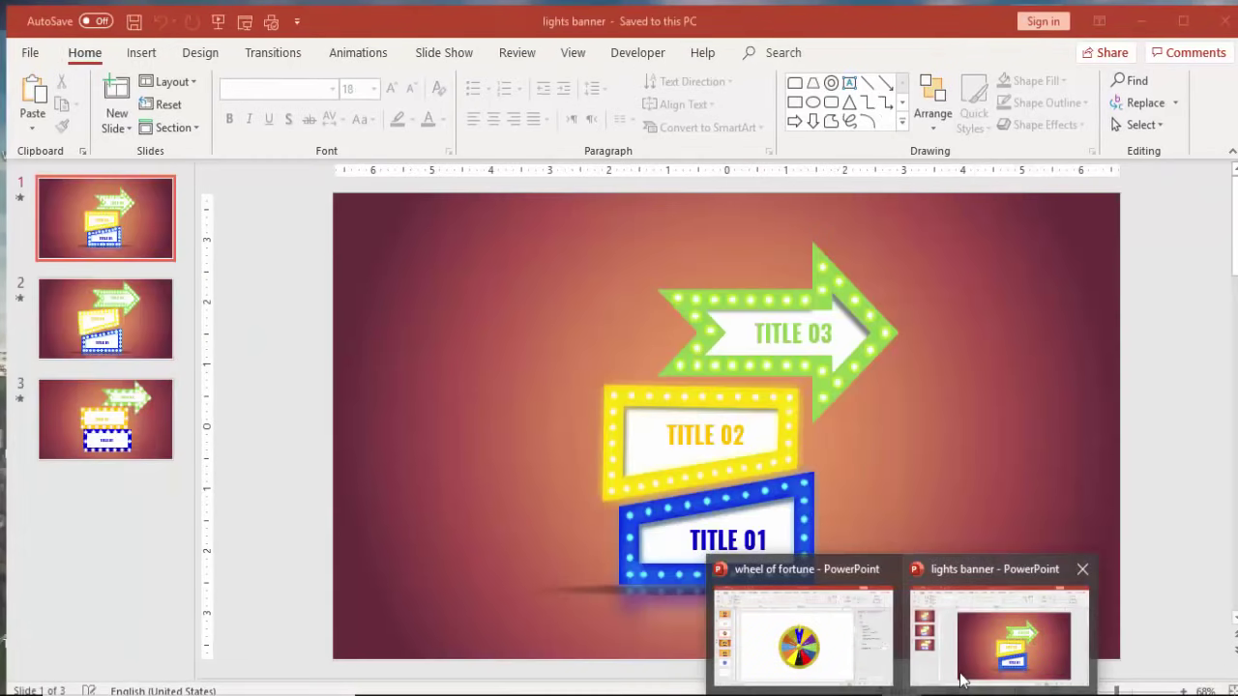
pyautogui.click(1005, 629)
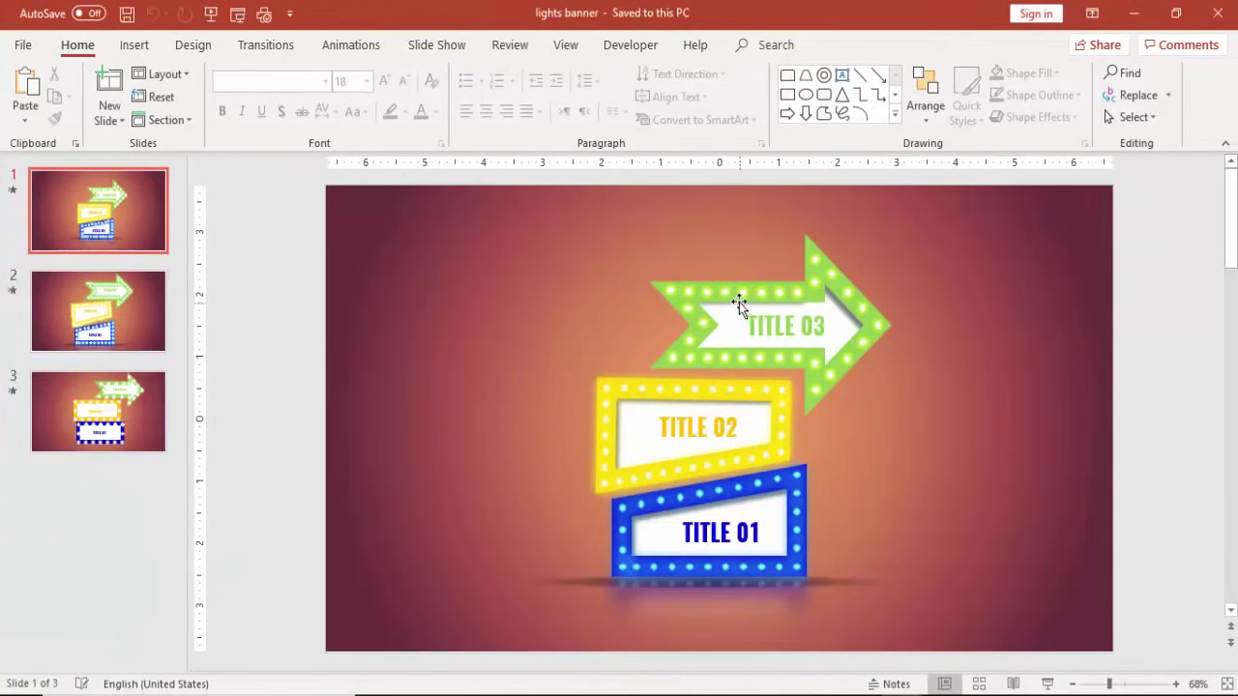
pyautogui.click(727, 290)
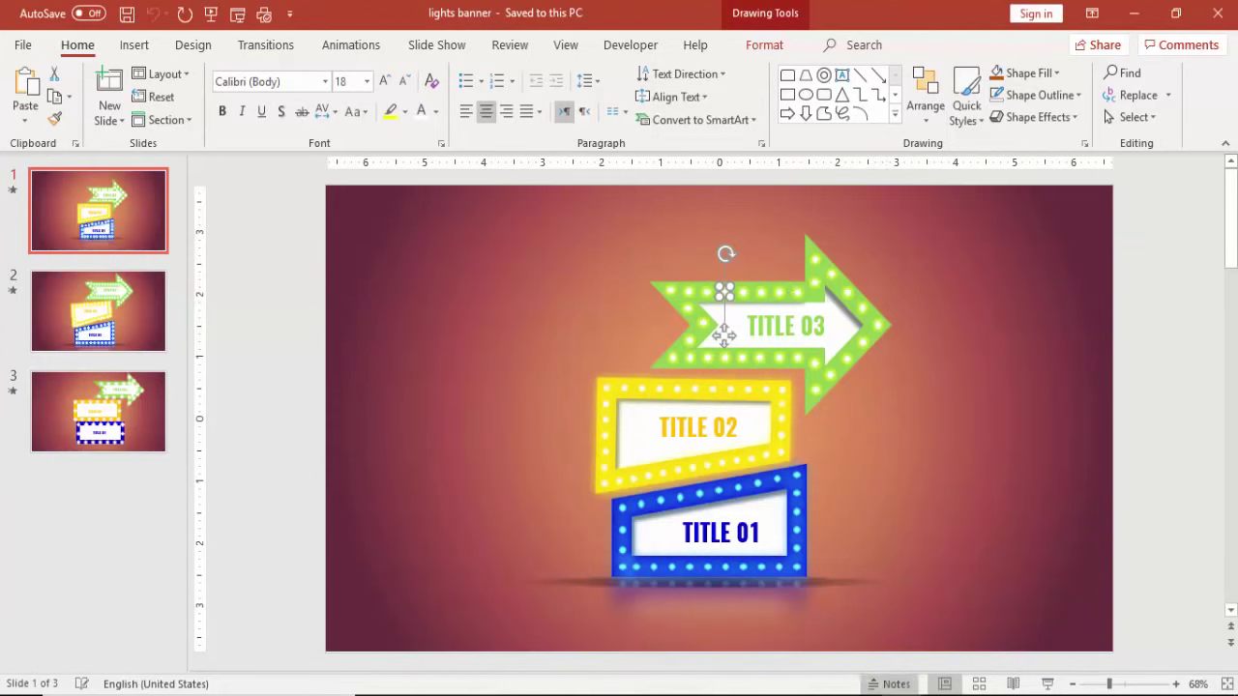
# Paste the glowing light dot into the wheel presentation and position it on the gold rim.
pyautogui.moveTo(903, 691)
pyautogui.click(787, 633)
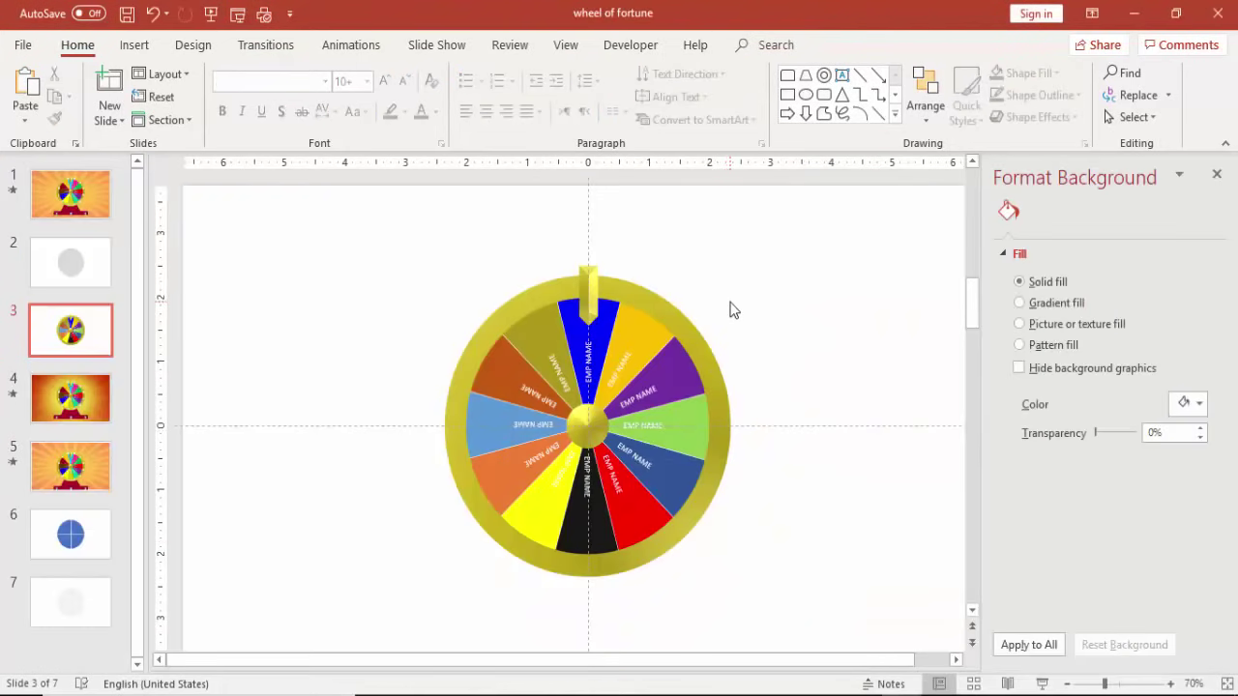
pyautogui.hotkey('ctrl', 'v')
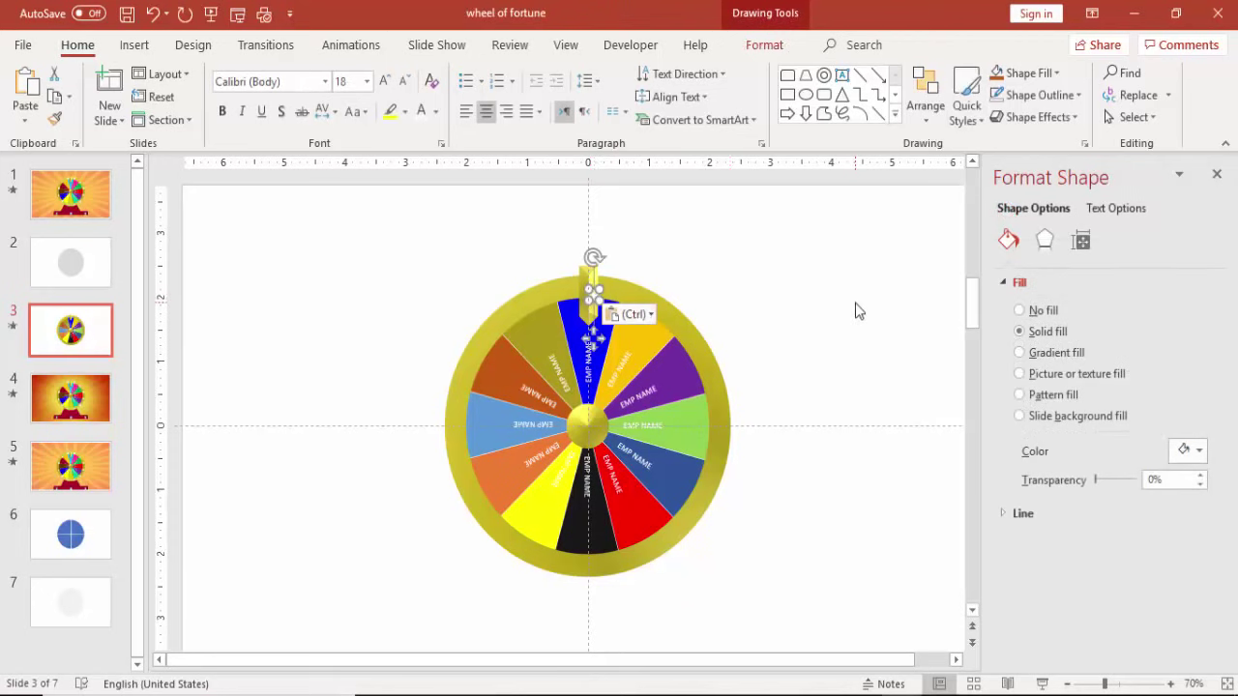
pyautogui.press('Right')
pyautogui.press('Right')
pyautogui.press('Right')
pyautogui.press('Right')
pyautogui.press('Right')
pyautogui.press('Right')
pyautogui.press('Right')
pyautogui.press('Right')
pyautogui.press('Right')
pyautogui.press('Right')
pyautogui.press('Right')
pyautogui.press('Right')
pyautogui.press('Right')
pyautogui.press('Right')
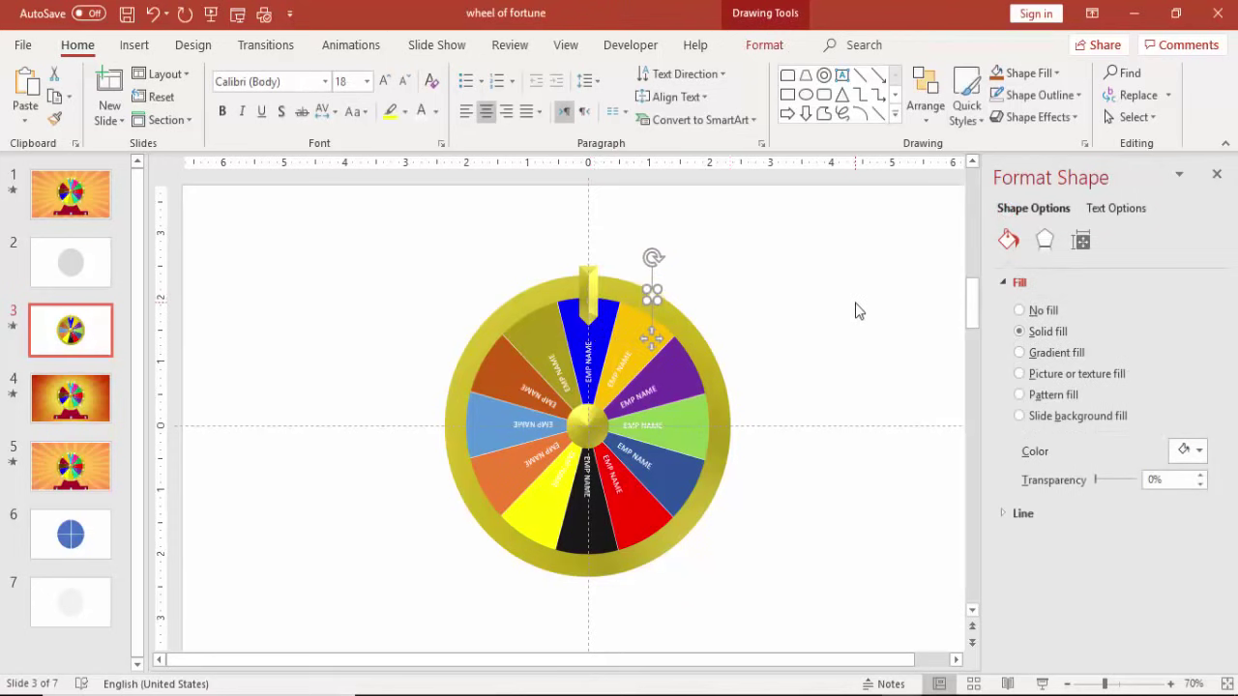
pyautogui.press('Down')
pyautogui.press('Down')
pyautogui.press('Down')
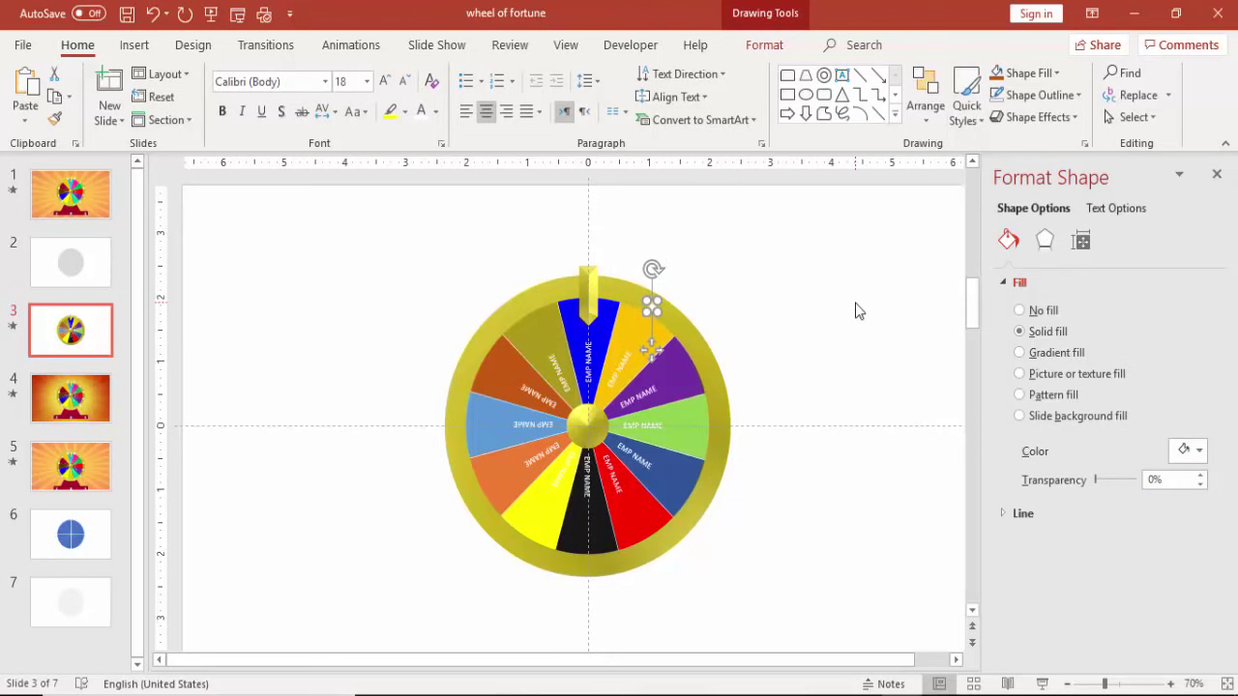
pyautogui.hotkey('ctrl', 'Up')
pyautogui.hotkey('ctrl', 'Up')
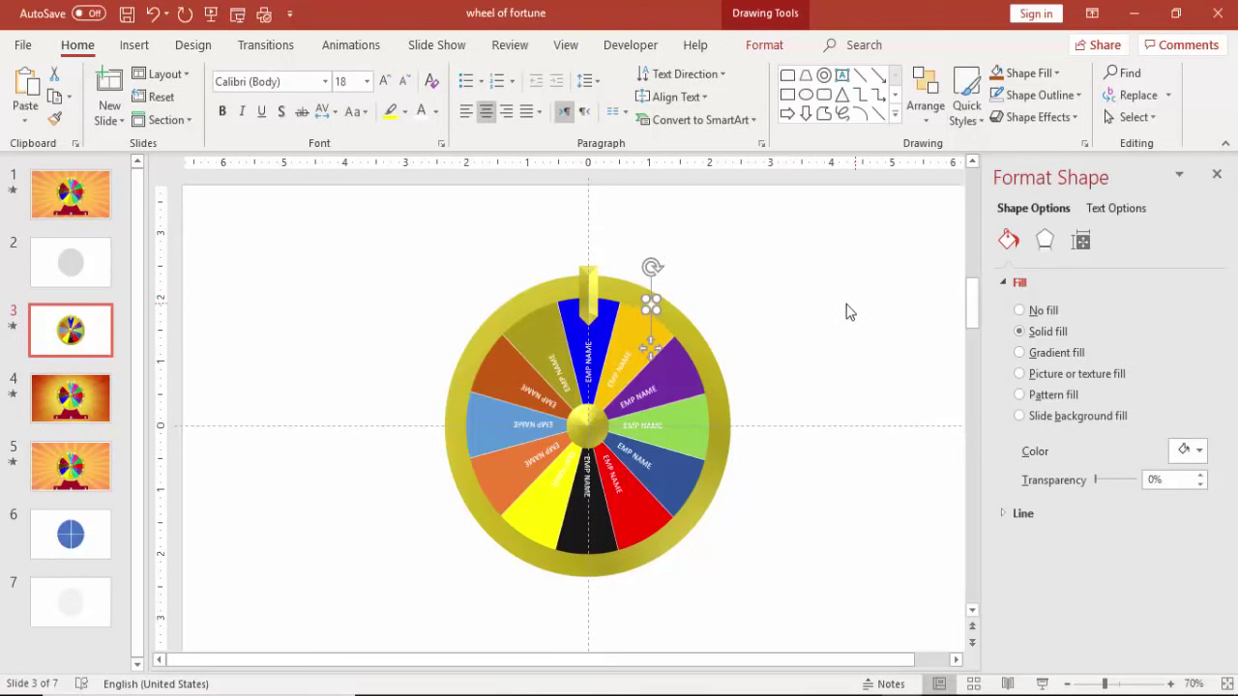
pyautogui.press('Right')
pyautogui.press('Right')
pyautogui.press('Right')
pyautogui.press('Down')
pyautogui.press('Down')
pyautogui.press('Down')
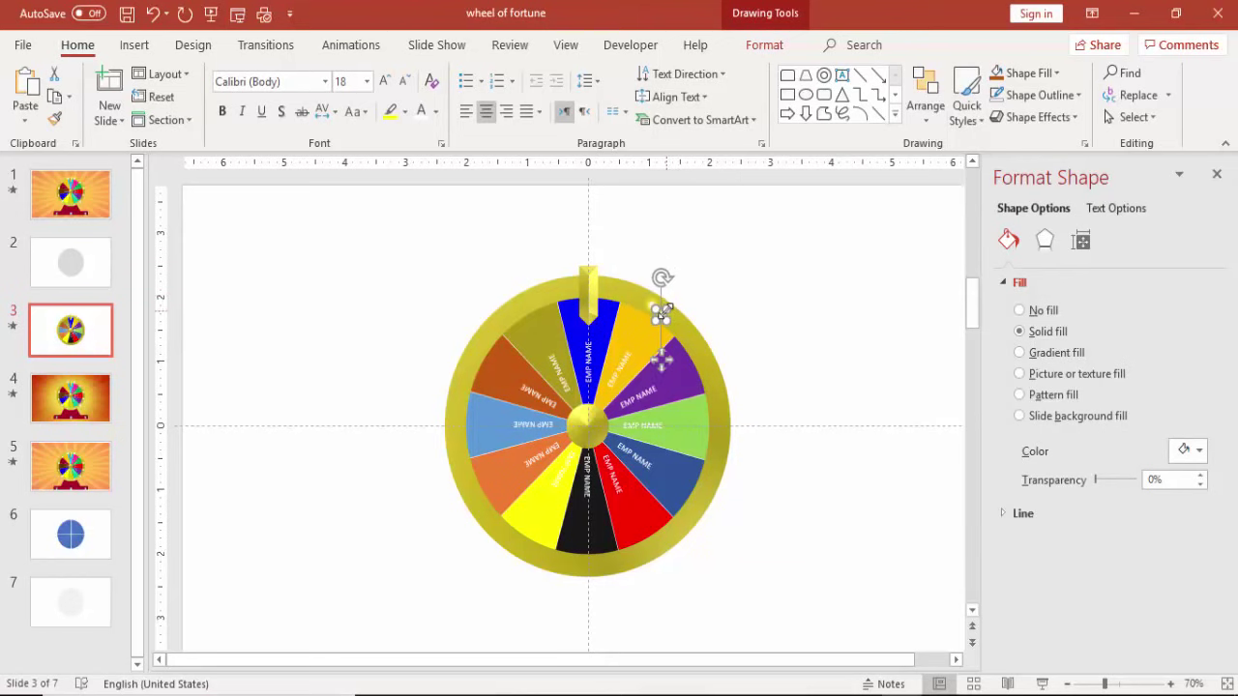
pyautogui.click(1127, 679)
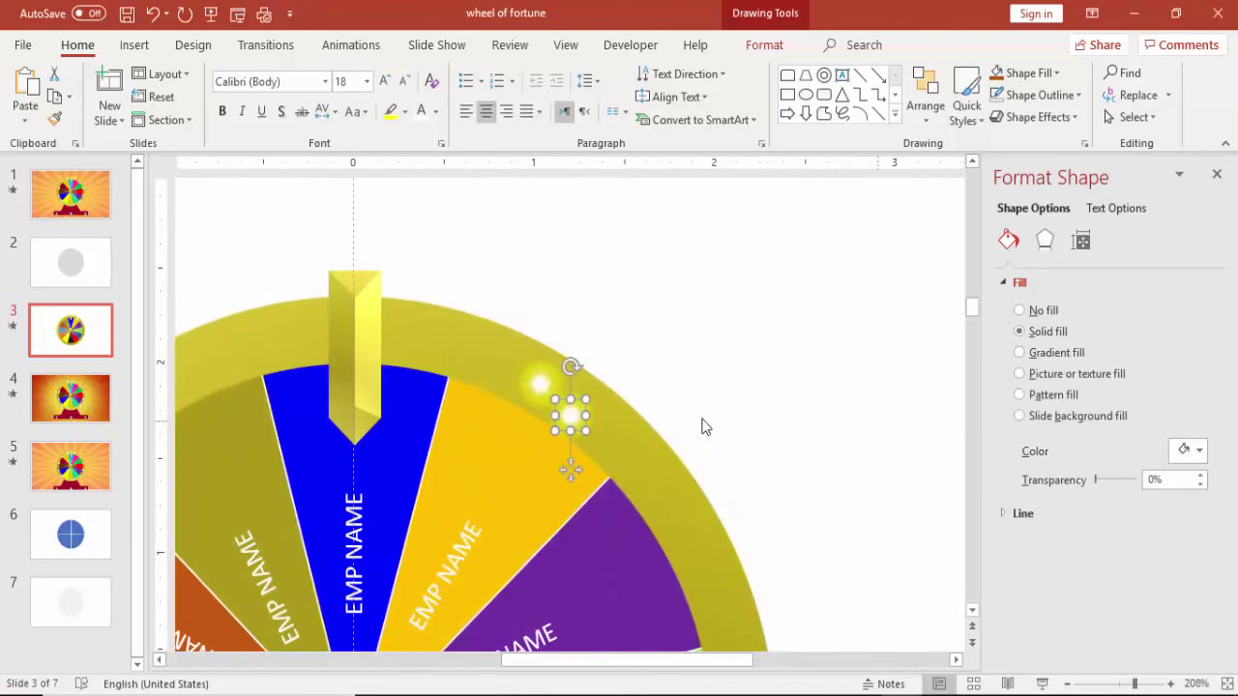
pyautogui.moveTo(688, 534); pyautogui.dragTo(697, 558)
# Paste more light dots and space them evenly around the wheel's rim.
pyautogui.scroll(-4, 768, 525)
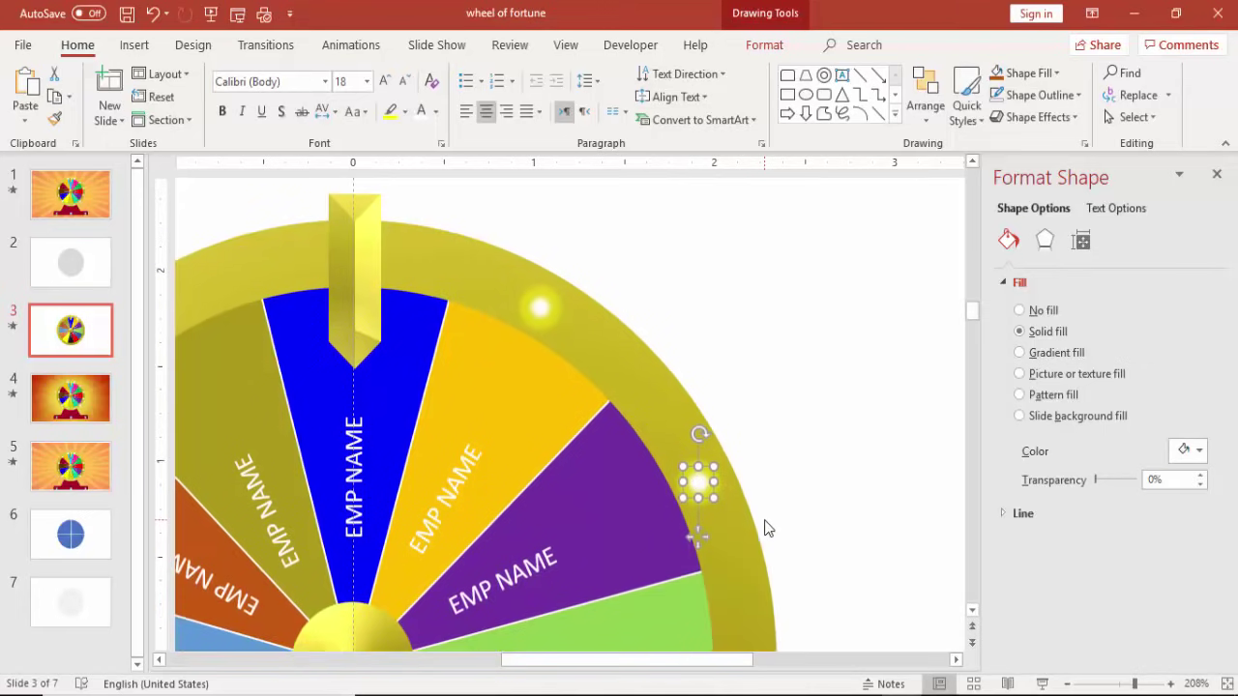
pyautogui.hotkey('ctrl', 'v')
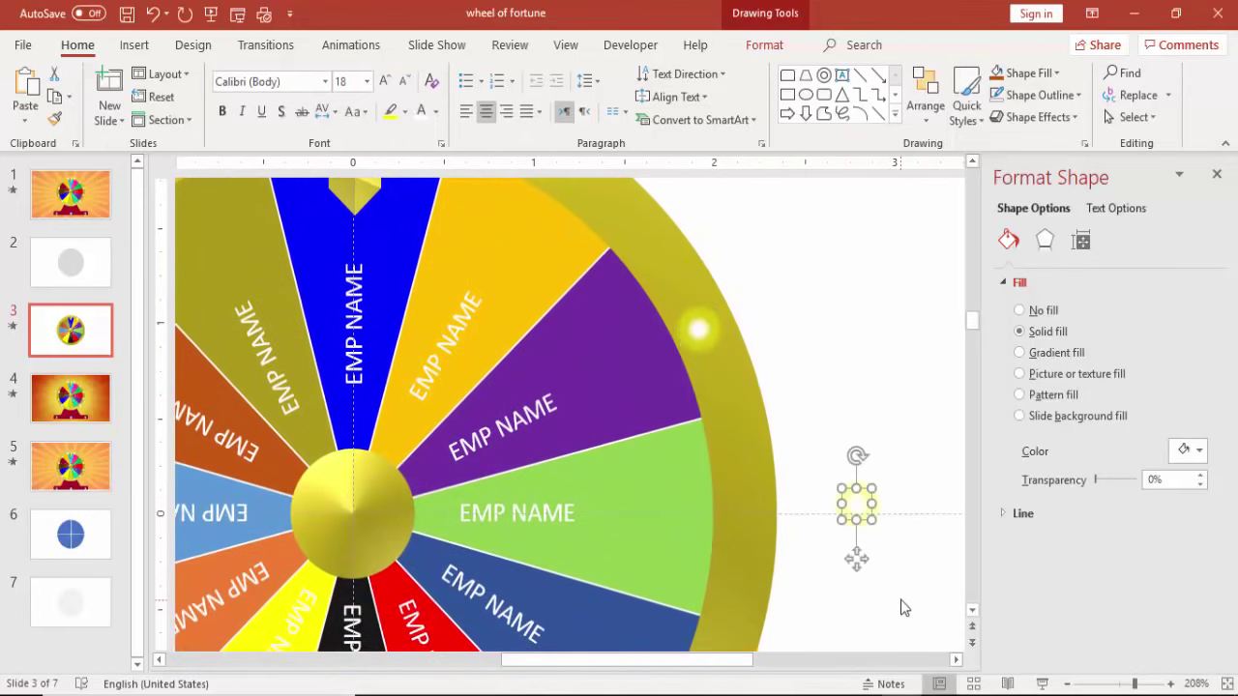
pyautogui.moveTo(860, 510); pyautogui.dragTo(752, 513)
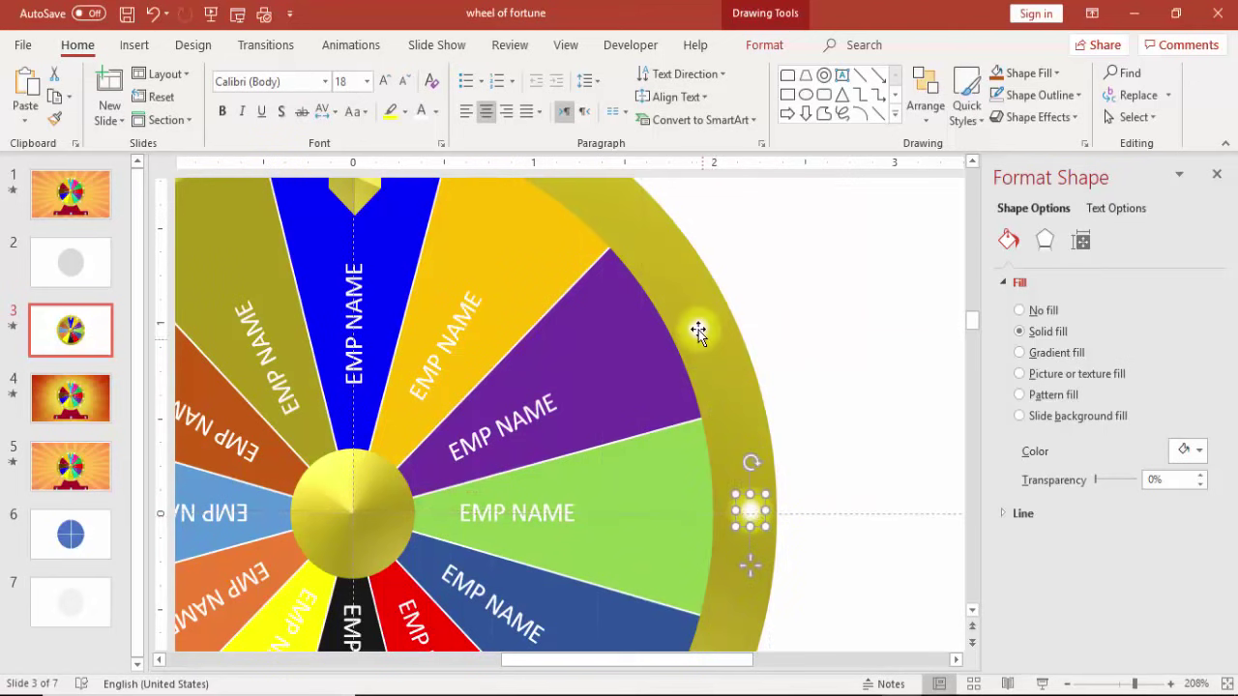
pyautogui.moveTo(696, 331); pyautogui.dragTo(690, 311)
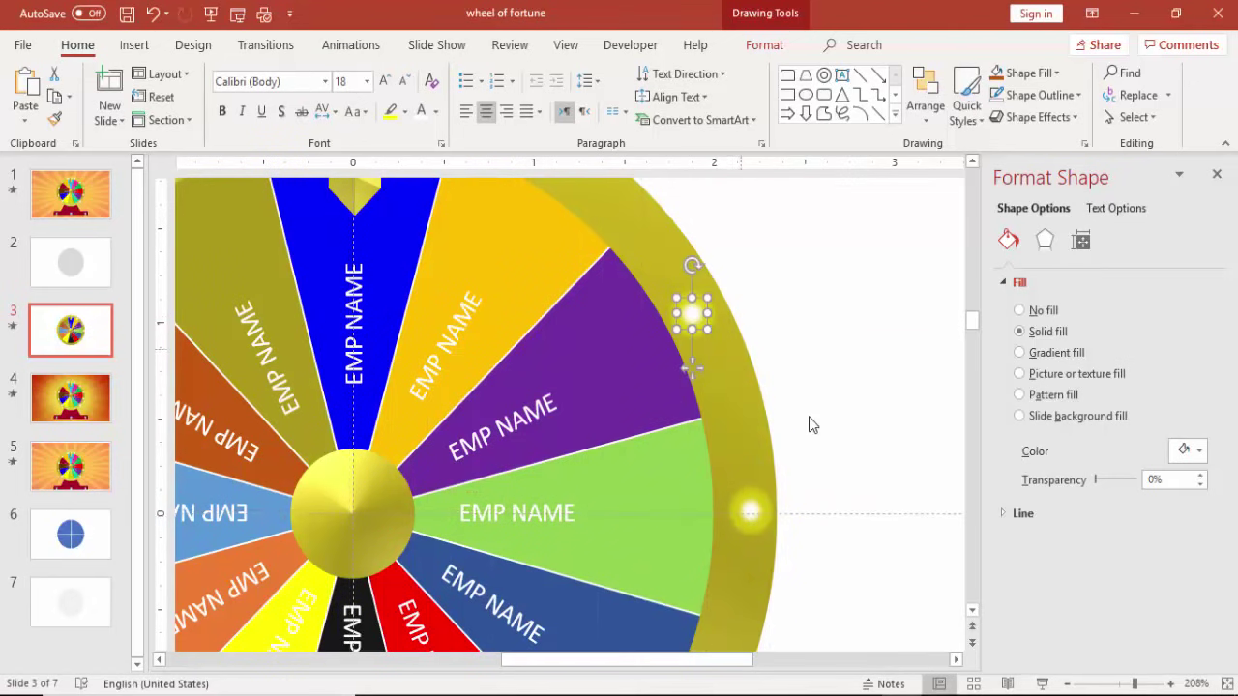
pyautogui.scroll(-4, 809, 423)
pyautogui.moveTo(750, 385); pyautogui.dragTo(688, 580)
pyautogui.scroll(-3, 757, 580)
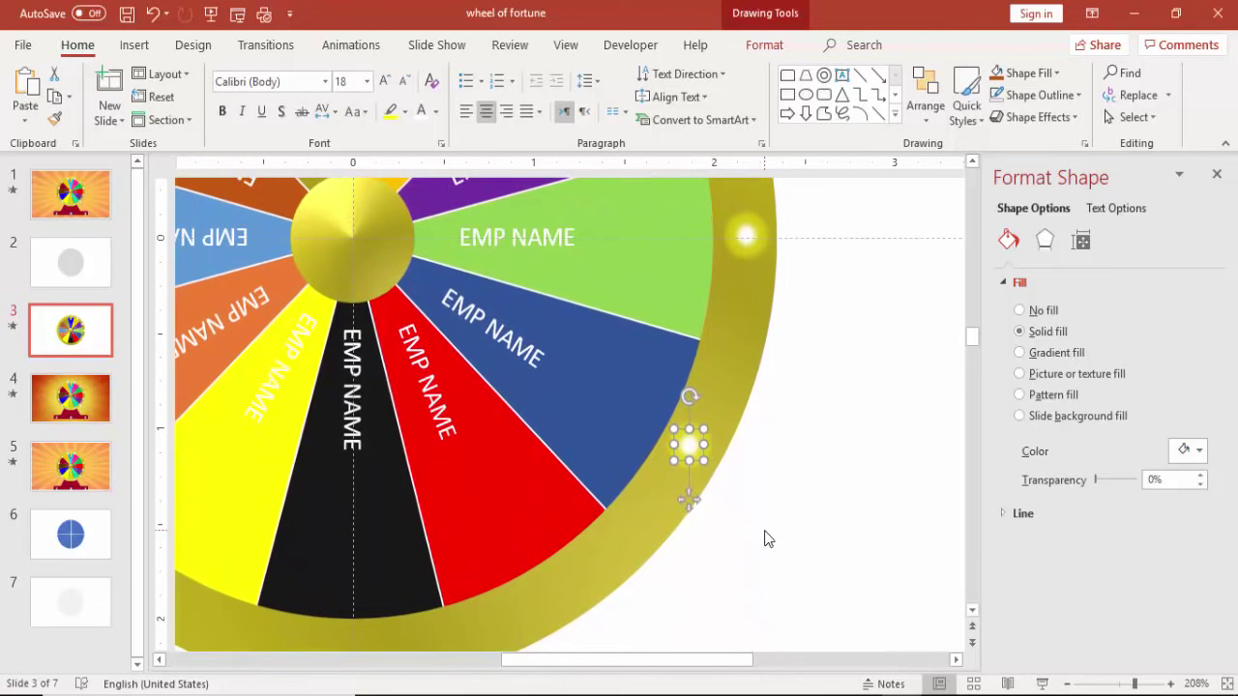
pyautogui.hotkey('ctrl', 'v')
pyautogui.moveTo(573, 416); pyautogui.dragTo(494, 358)
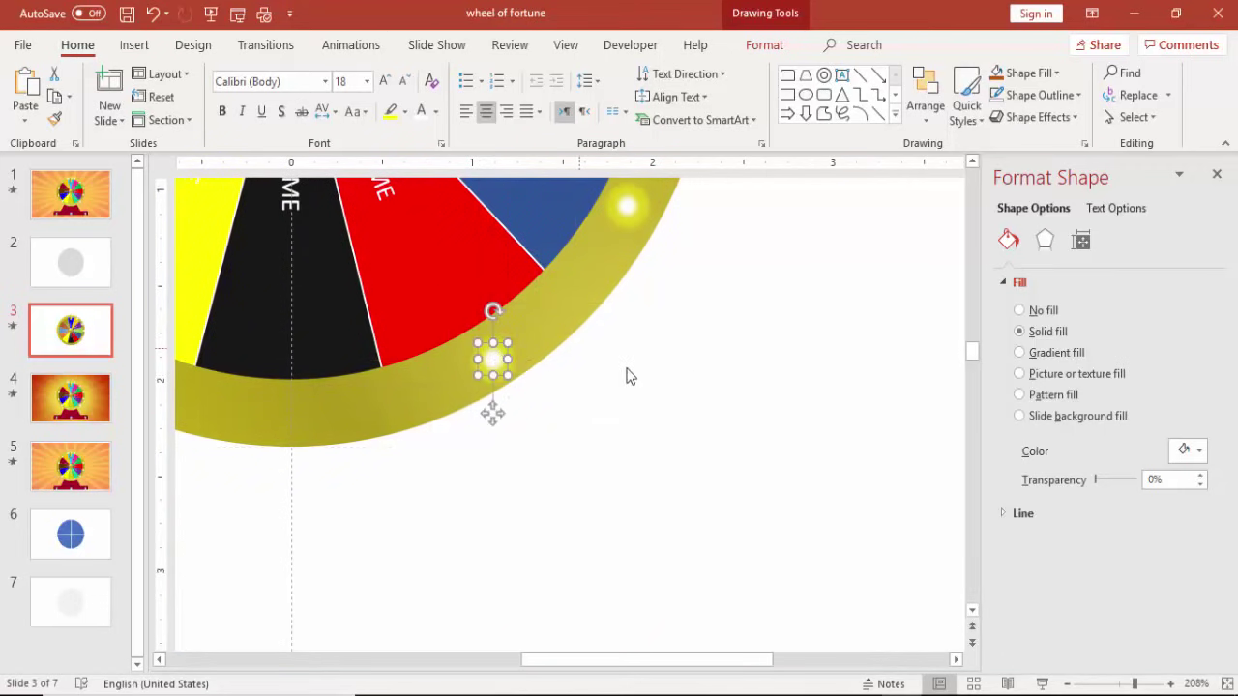
# Zoom out to the whole wheel and close the Format Background pane.
pyautogui.click(1110, 687)
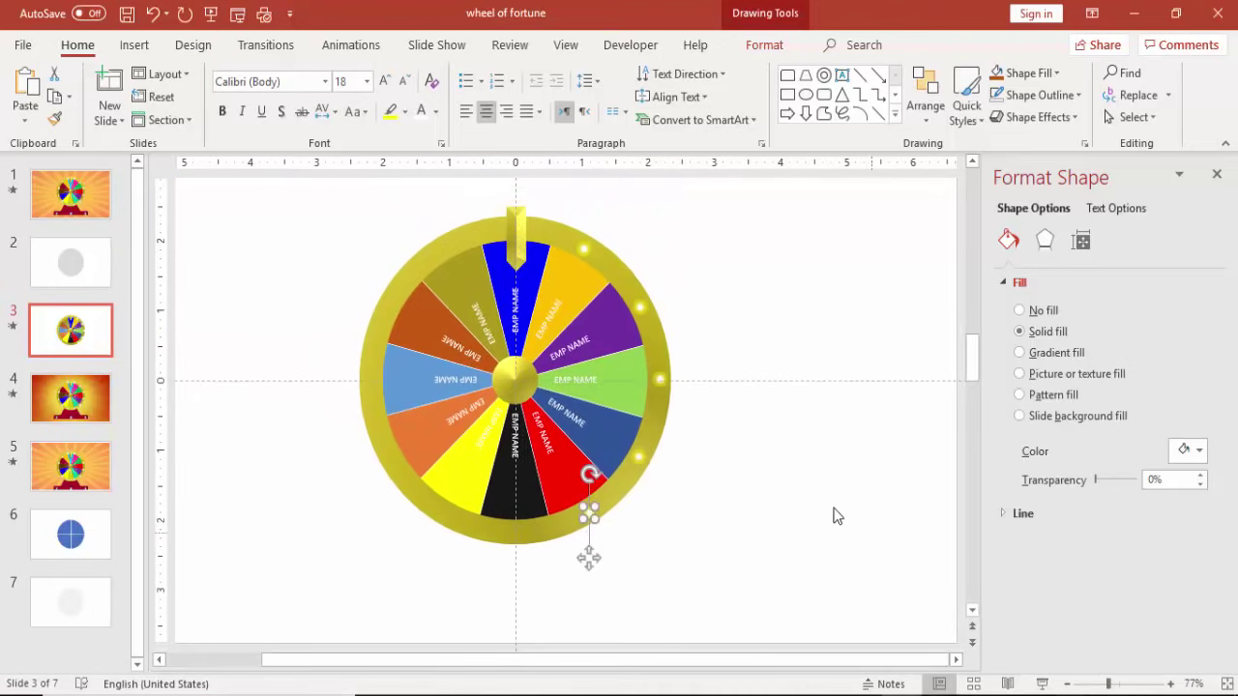
pyautogui.click(719, 517)
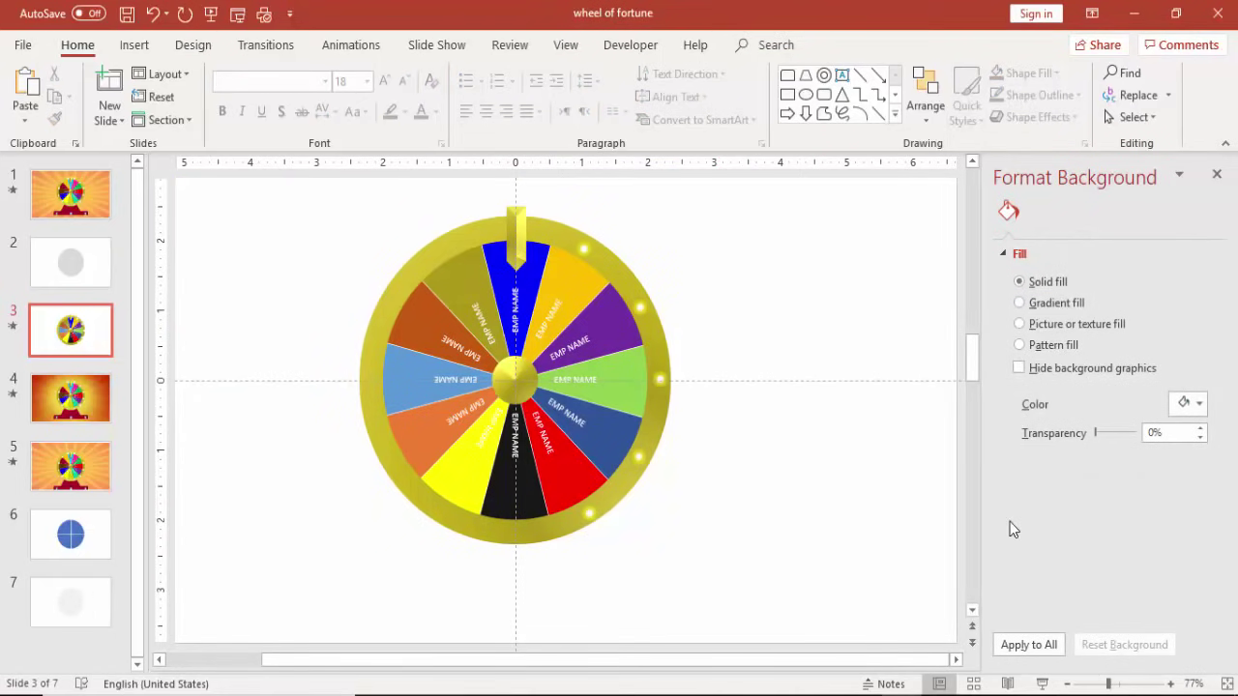
pyautogui.scroll(-1, 431, 365)
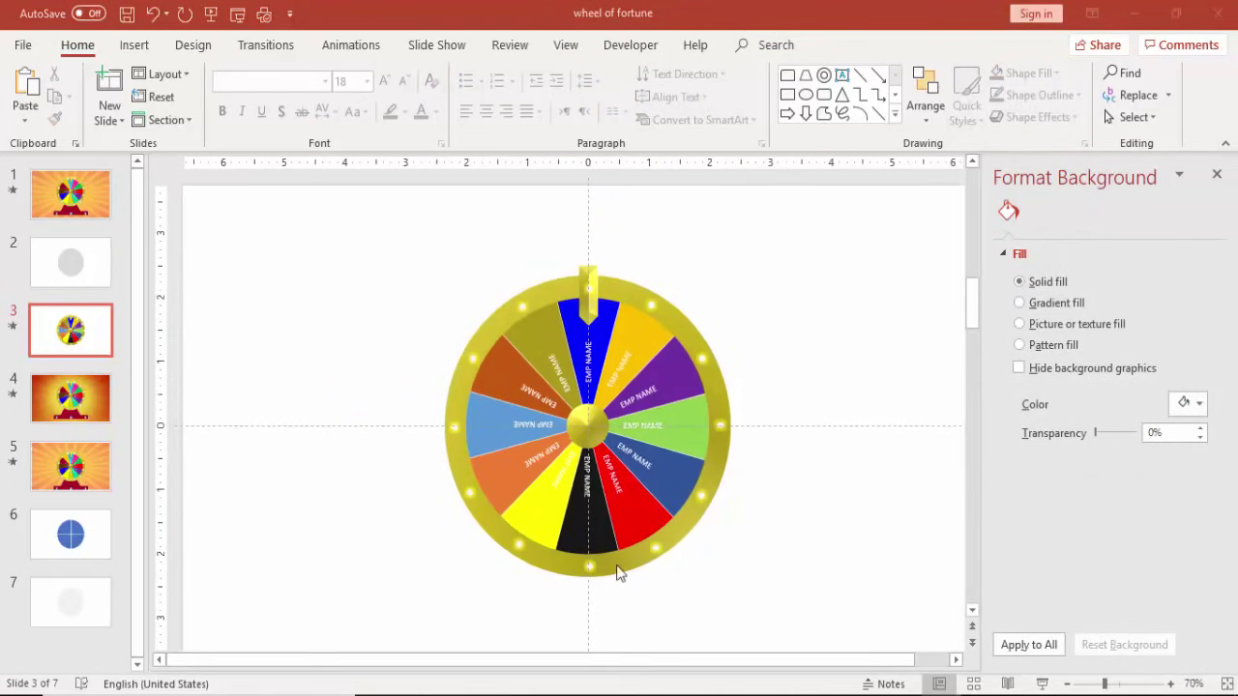
pyautogui.click(1216, 176)
# In the Animation Pane, select the Blink animations for Oval 34 through Oval 45.
pyautogui.click(353, 45)
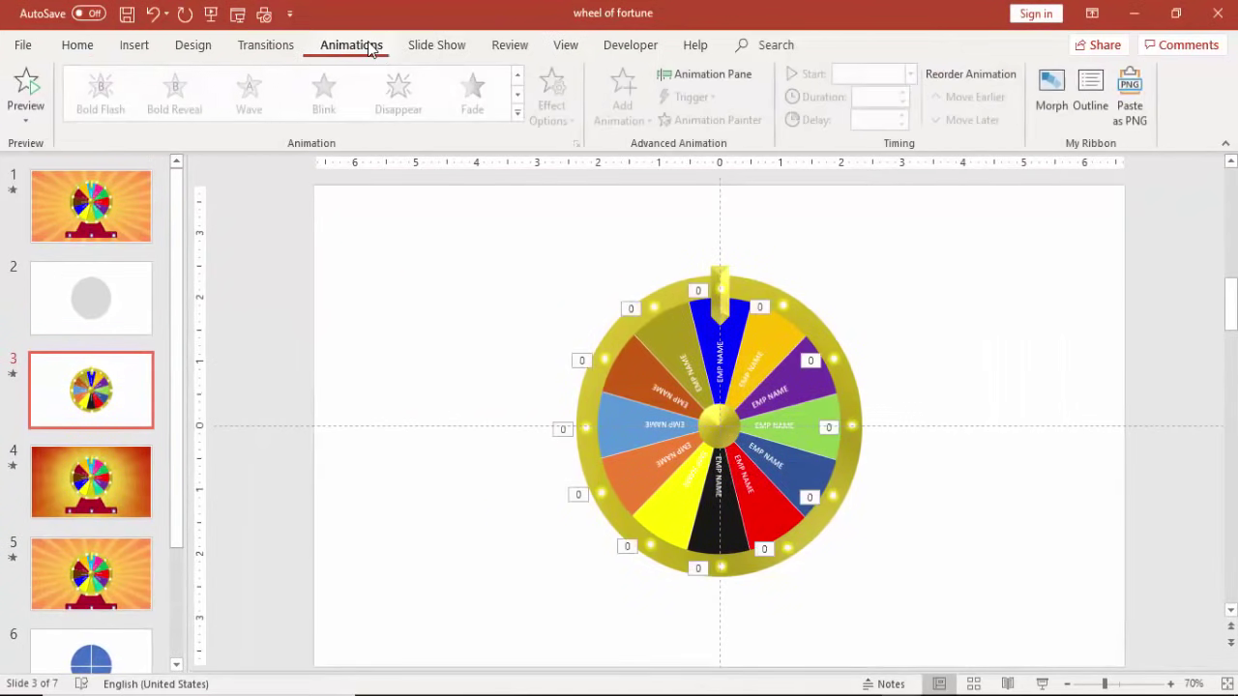
pyautogui.click(706, 75)
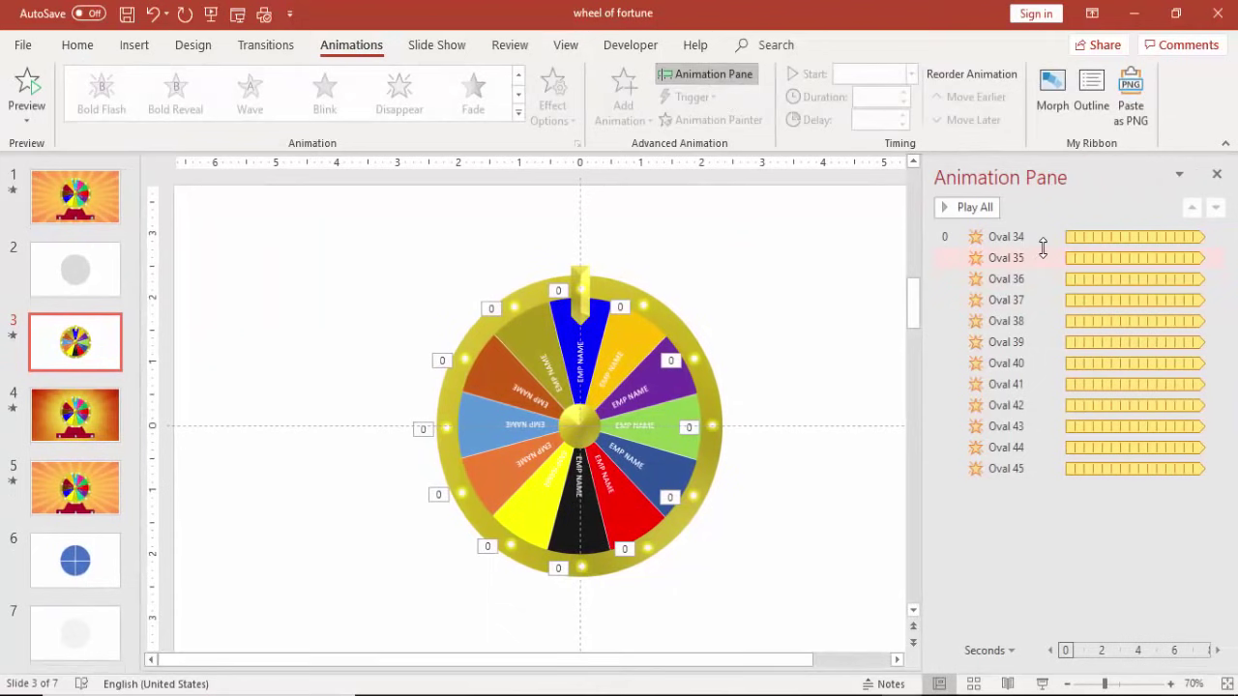
pyautogui.click(1013, 238)
pyautogui.keyDown('shift'); pyautogui.click(1014, 470); pyautogui.keyUp('shift')
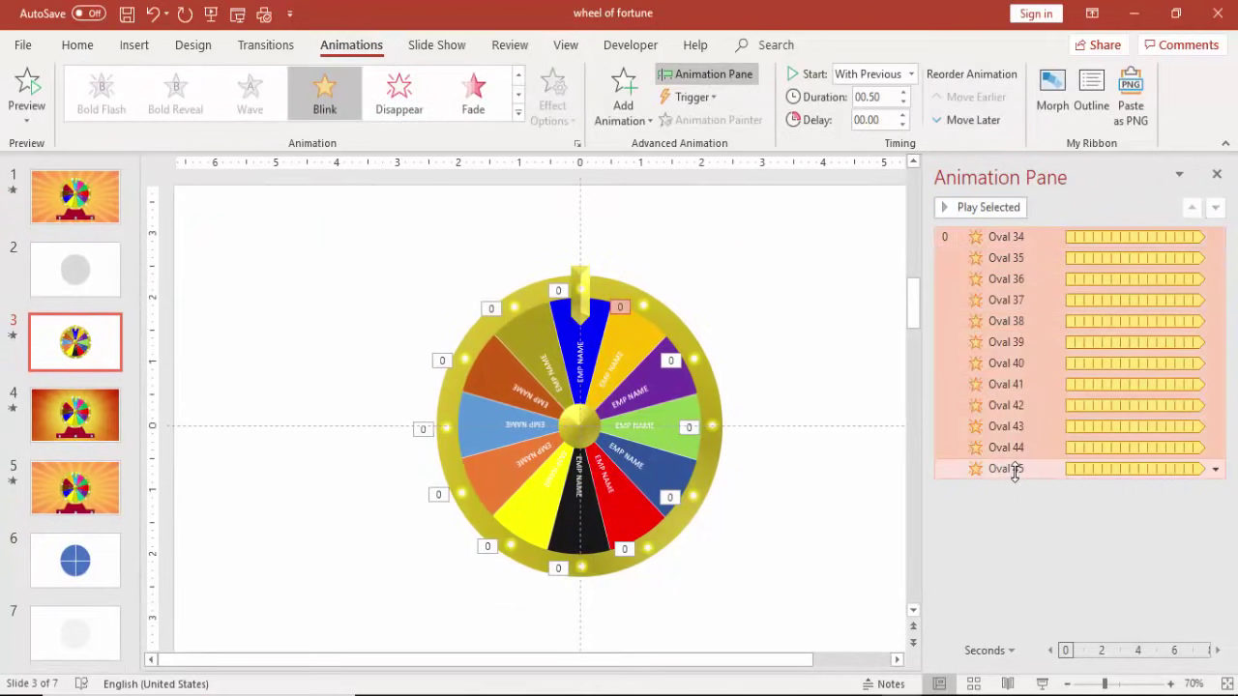
pyautogui.rightClick(1016, 470)
# Set their Repeat to Until End of Slide, then preview in a slide show.
pyautogui.click(1102, 559)
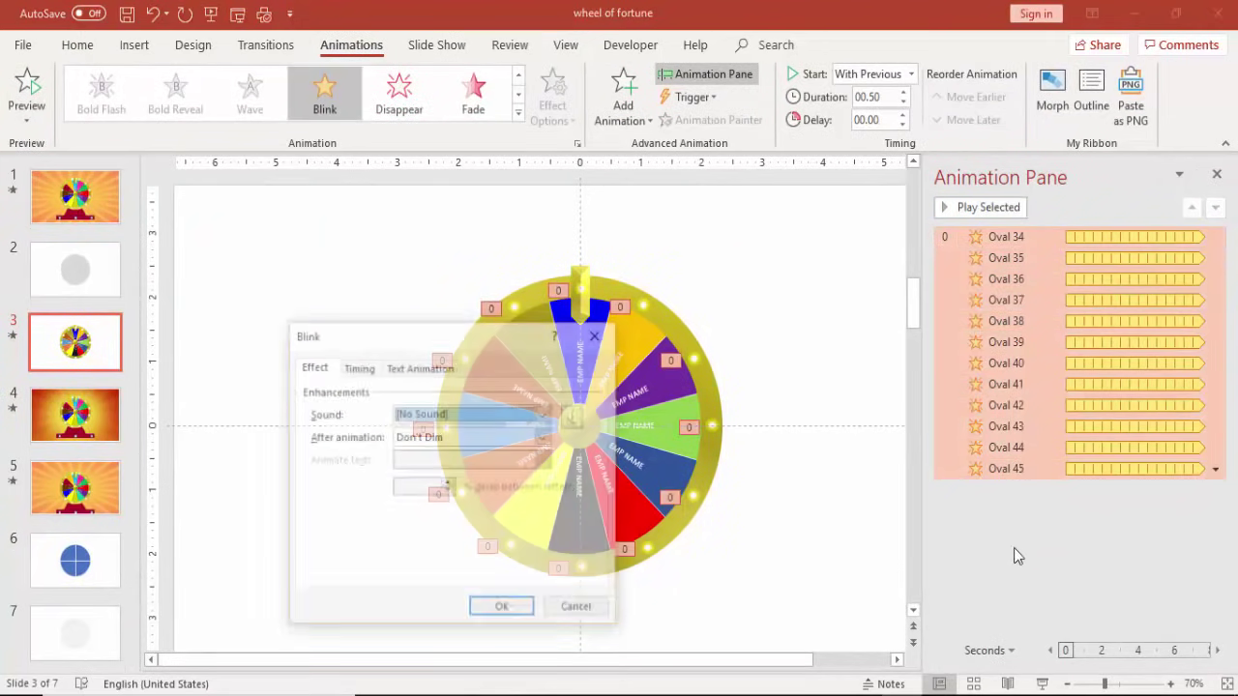
pyautogui.click(372, 369)
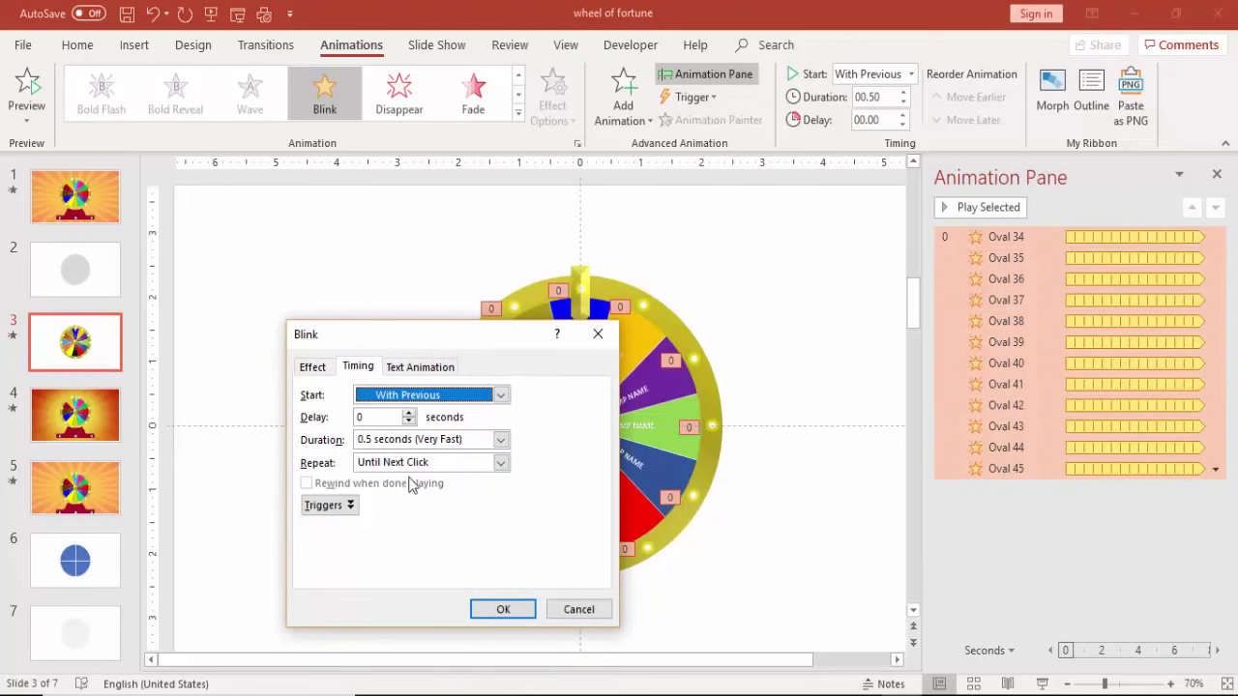
pyautogui.click(500, 462)
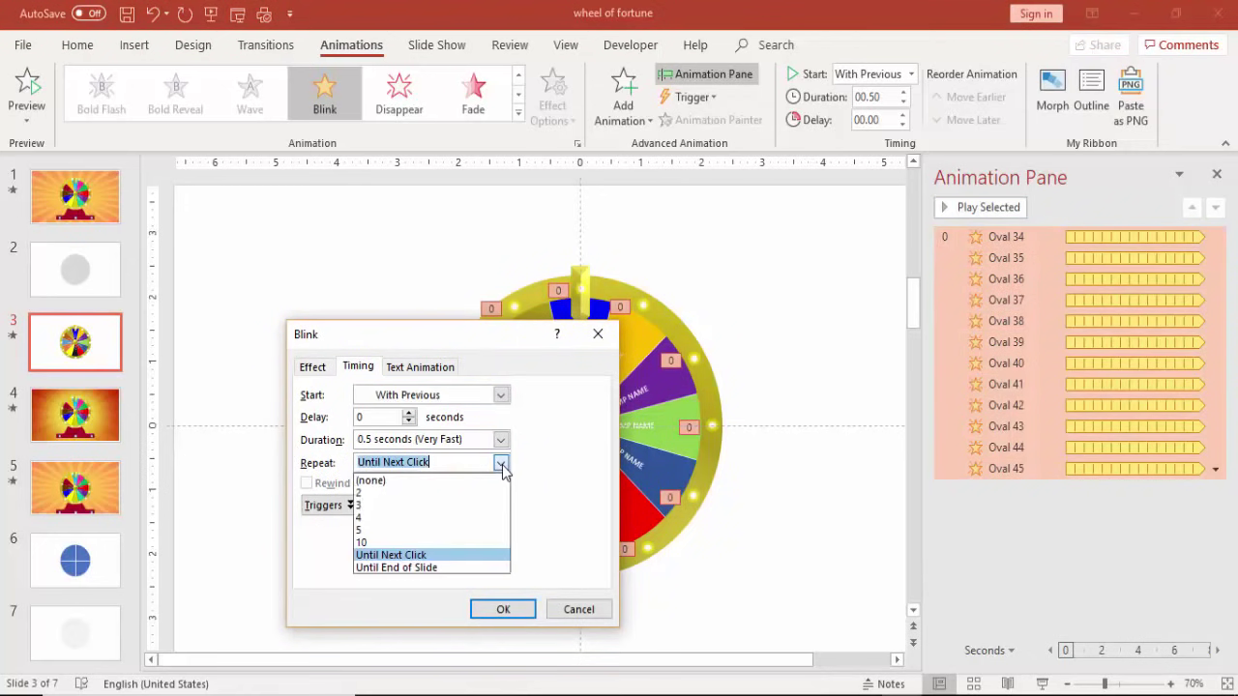
pyautogui.click(432, 569)
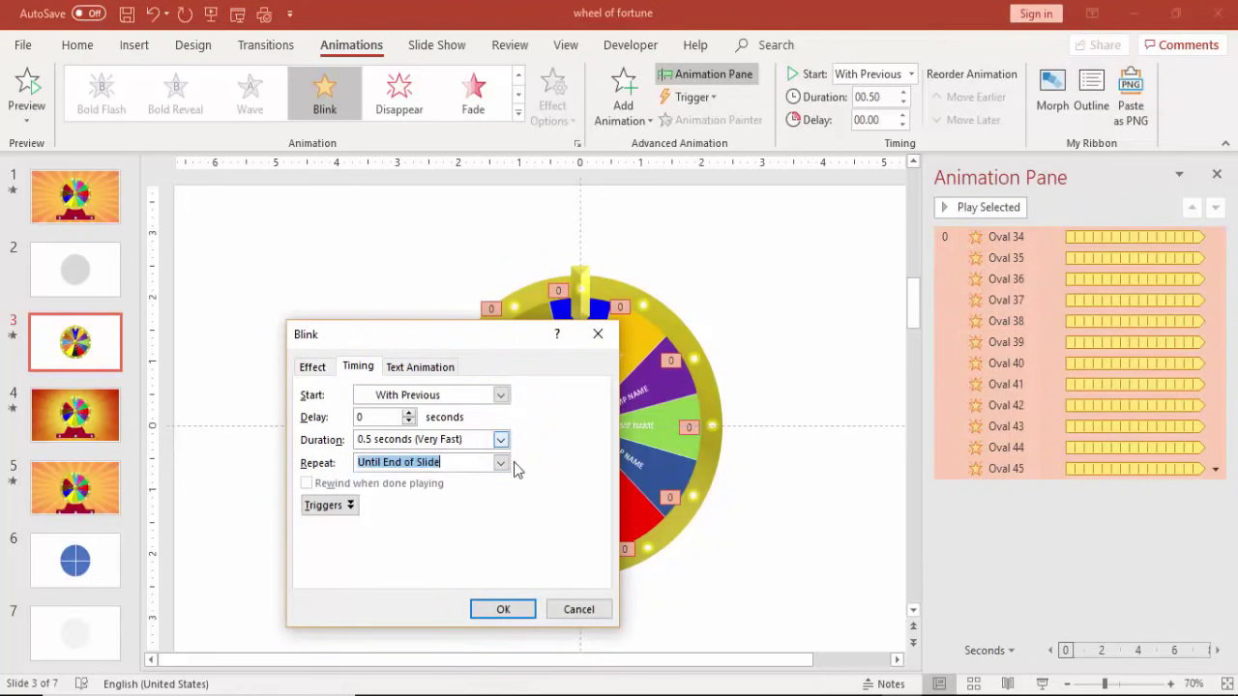
pyautogui.click(503, 607)
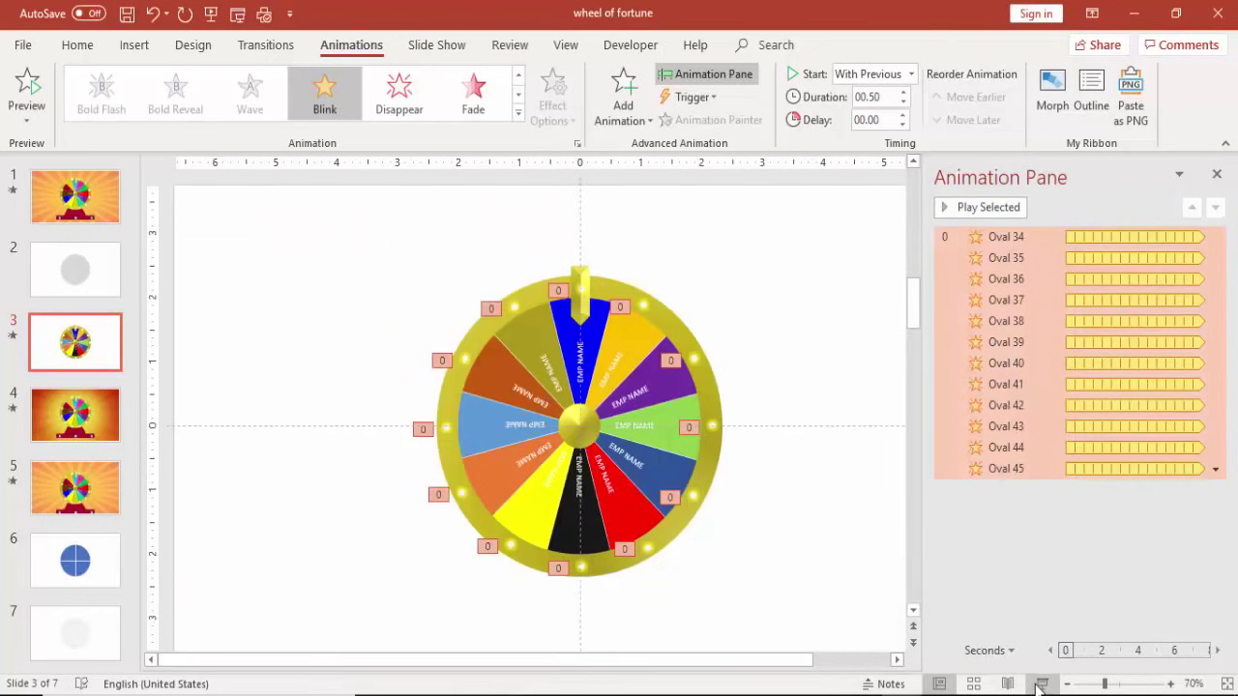
pyautogui.click(1041, 684)
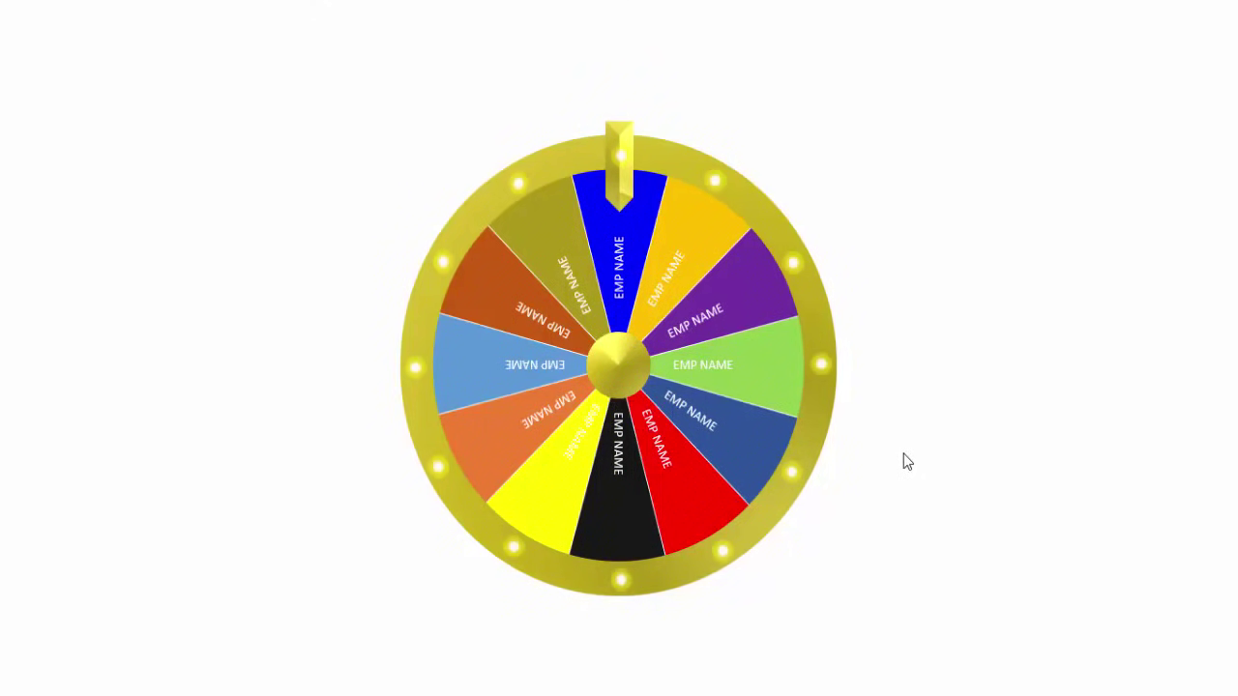
pyautogui.press('Escape')
# Draw a trapezoid centred beneath the wheel.
pyautogui.click(837, 459)
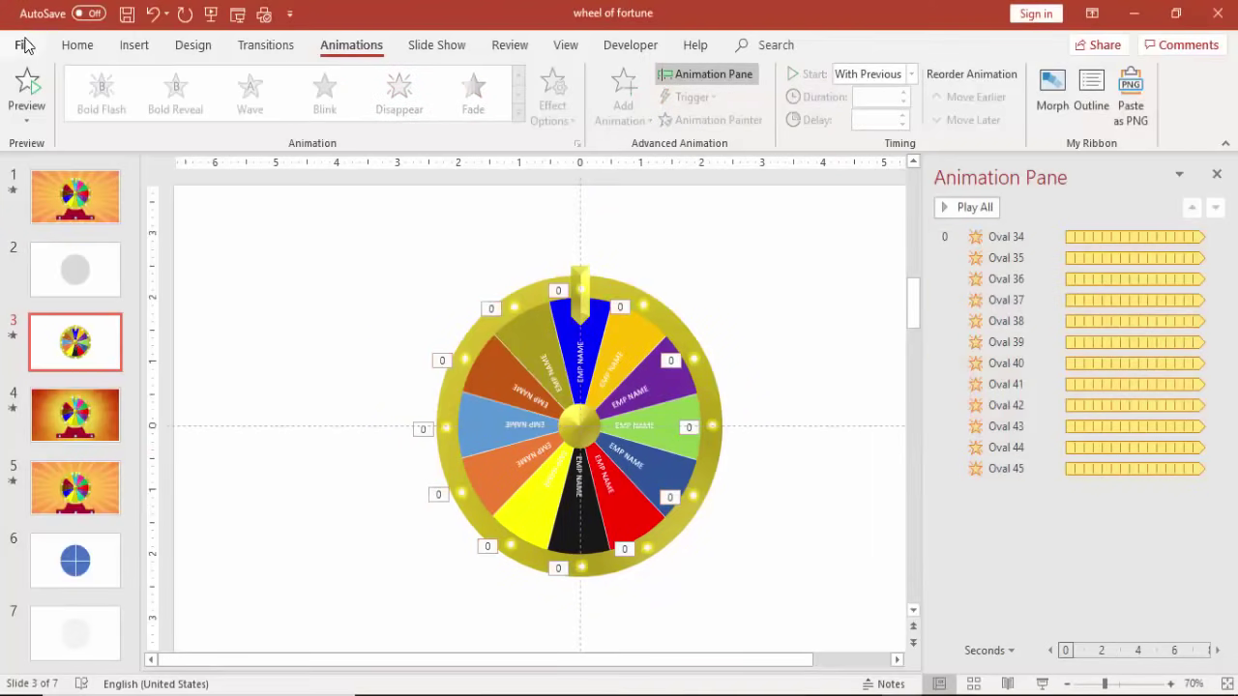
pyautogui.click(134, 45)
pyautogui.click(289, 124)
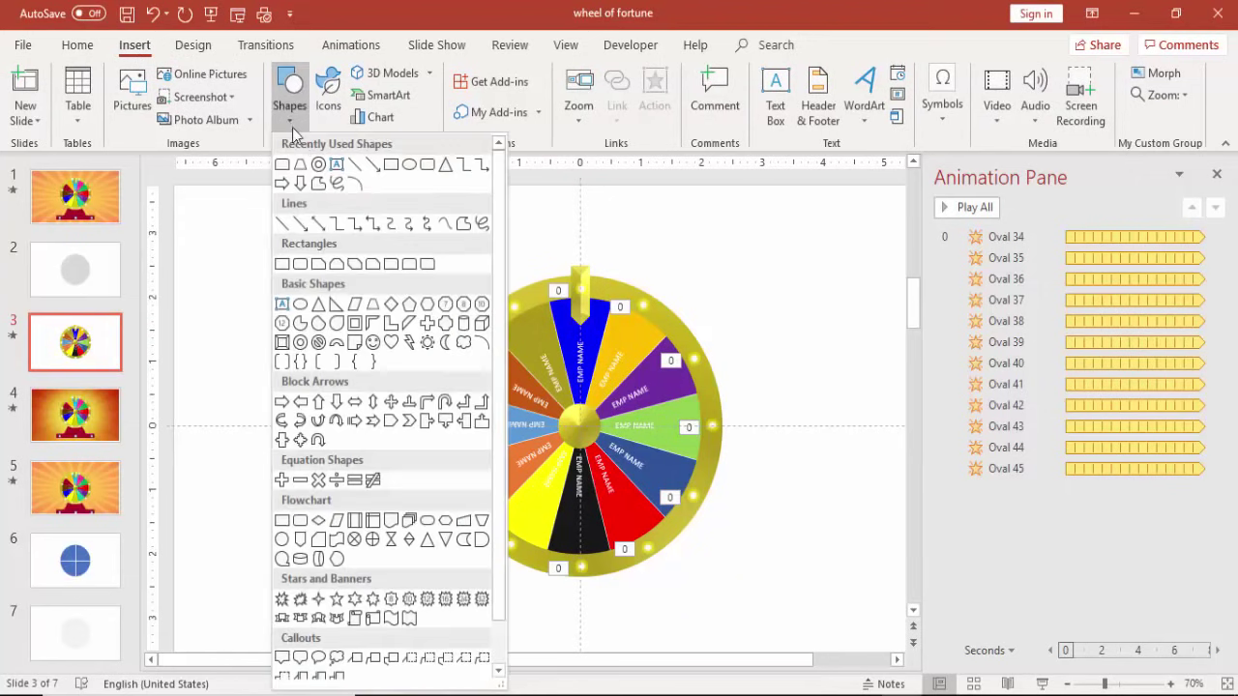
pyautogui.click(373, 305)
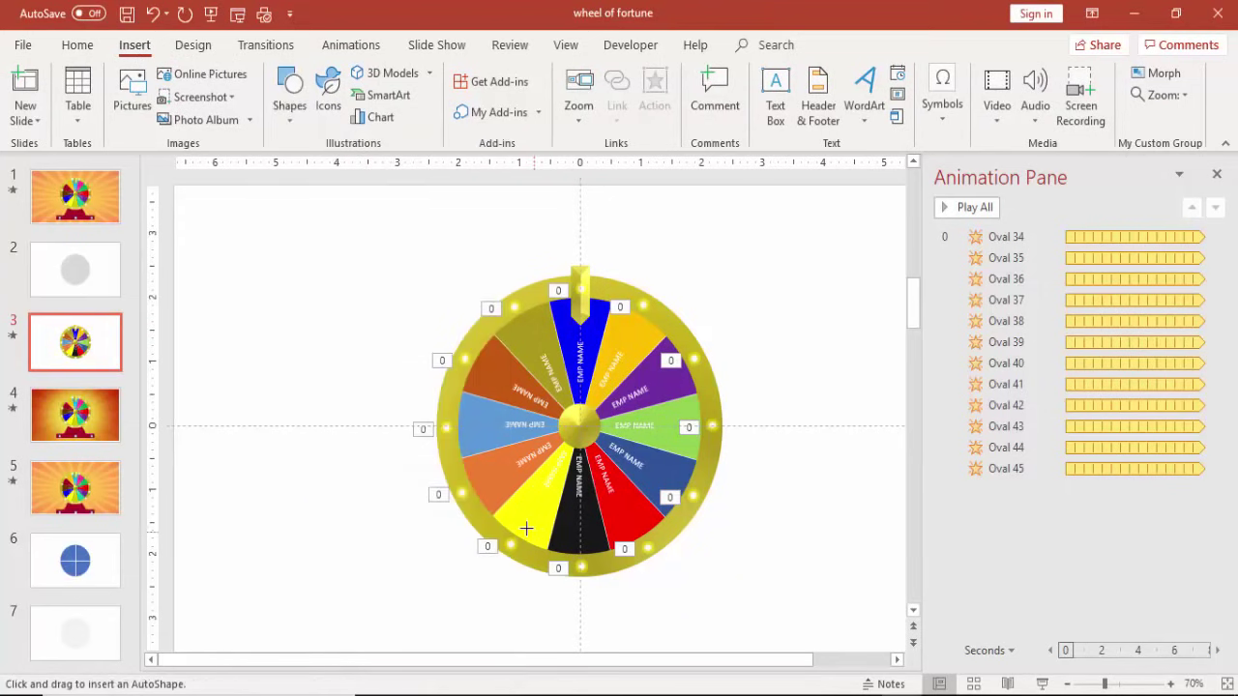
pyautogui.moveTo(513, 512)
pyautogui.mouseDown()
pyautogui.moveTo(593, 587)
pyautogui.moveTo(693, 623)
pyautogui.mouseUp()
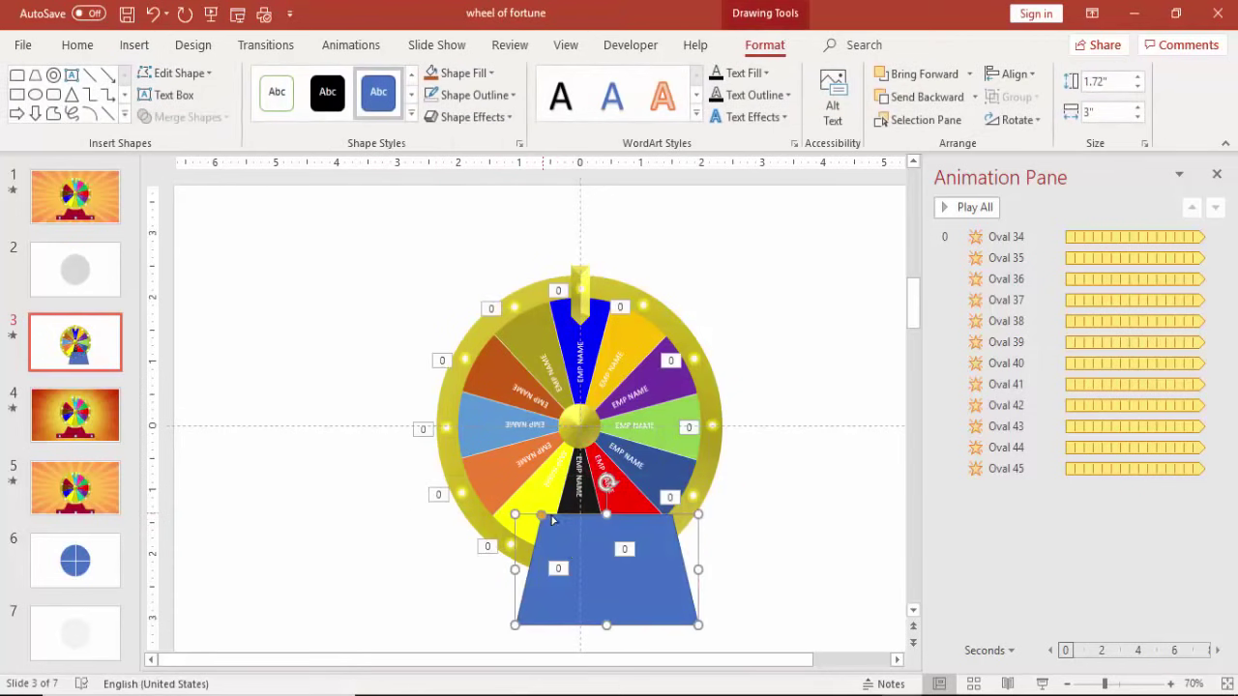
pyautogui.moveTo(570, 527); pyautogui.dragTo(594, 528)
pyautogui.moveTo(635, 586); pyautogui.dragTo(609, 587)
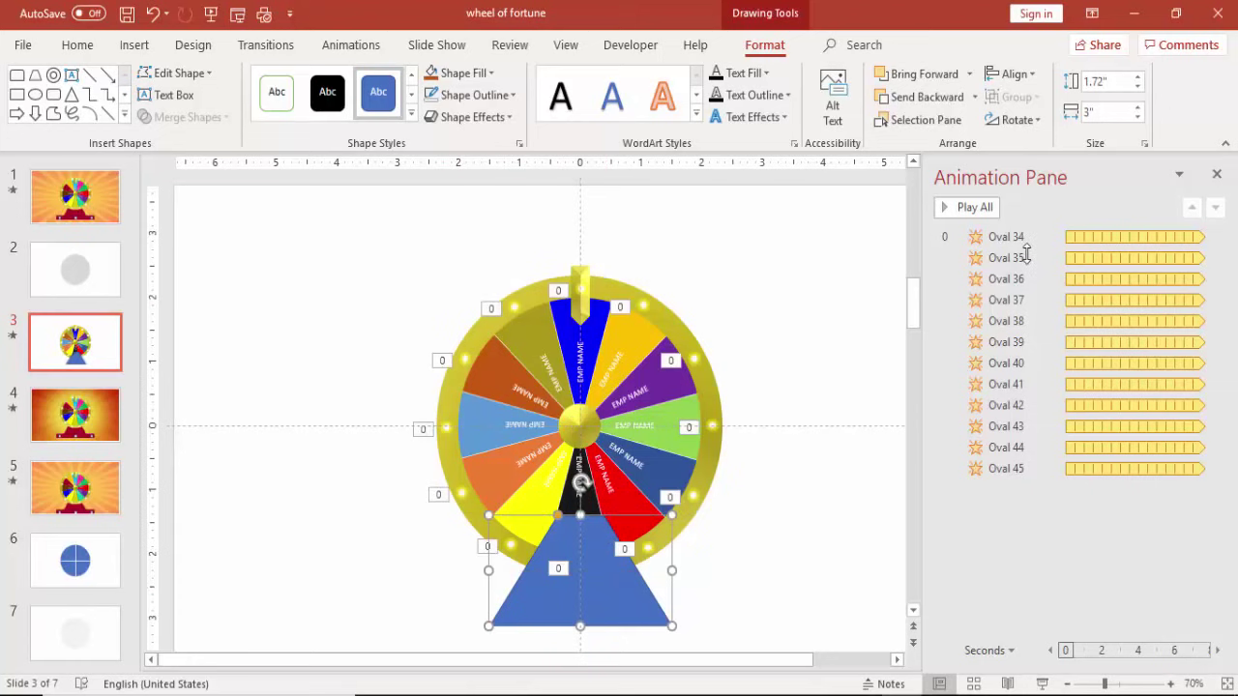
pyautogui.click(1217, 174)
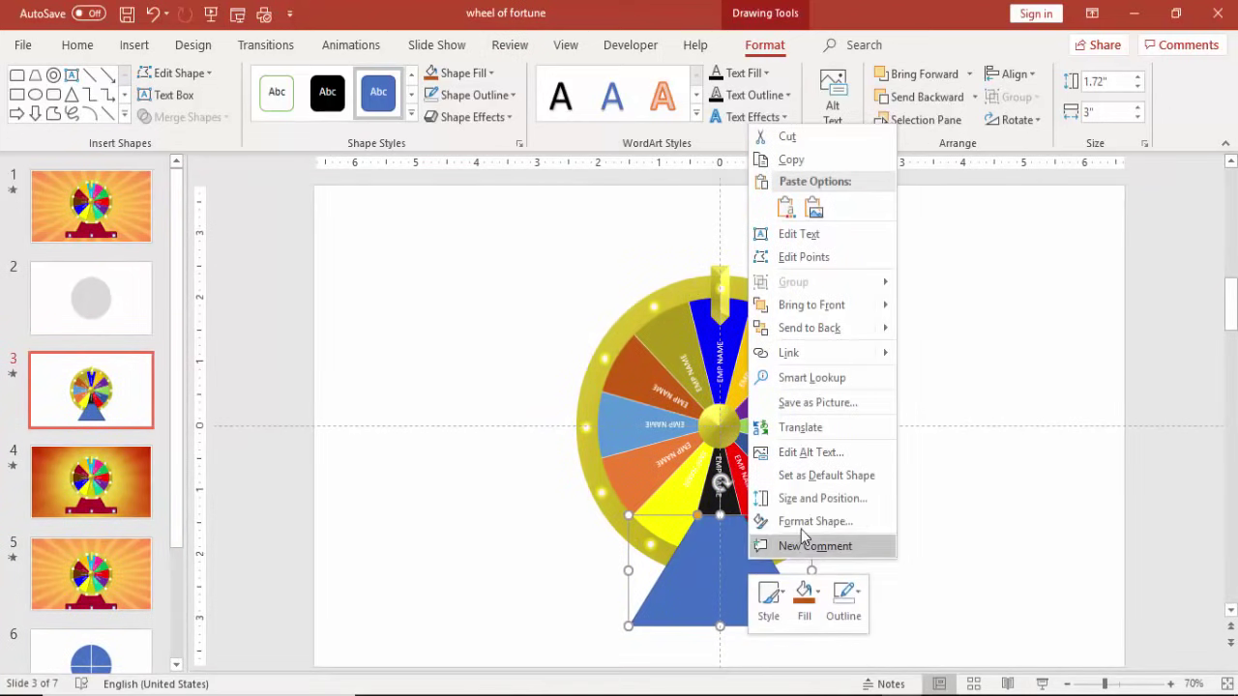
# Fill the trapezoid orange, remove its outline, and send it to the back.
pyautogui.click(798, 522)
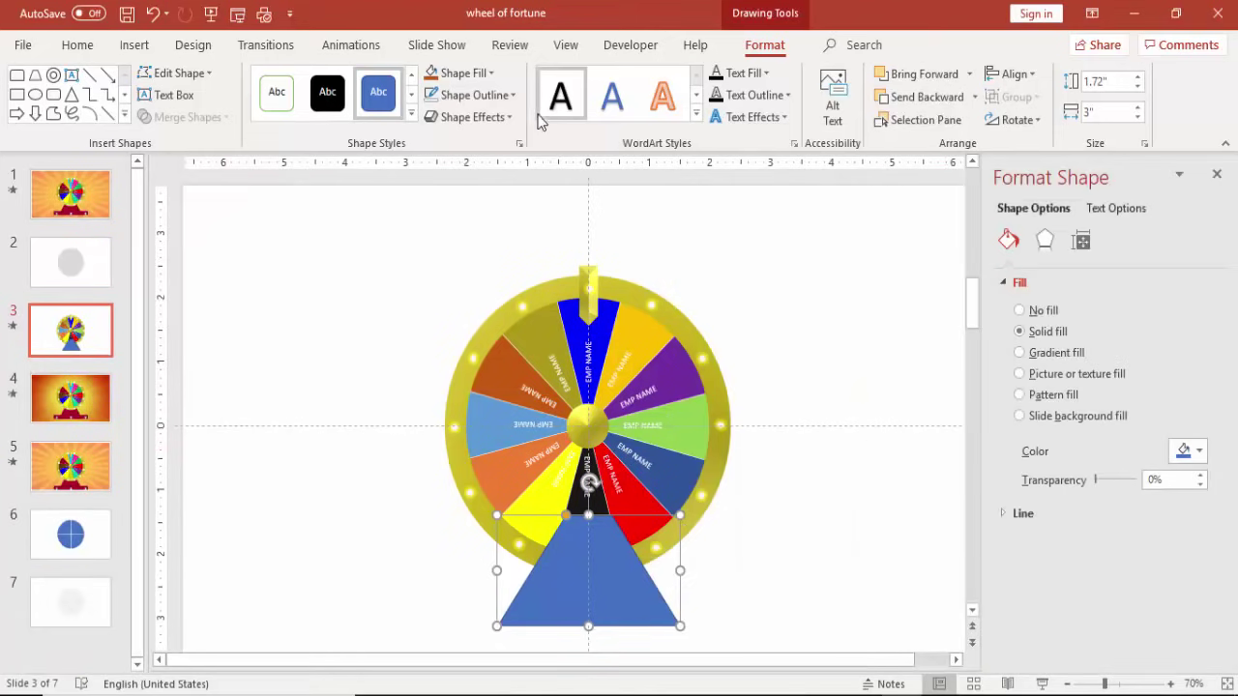
pyautogui.click(432, 73)
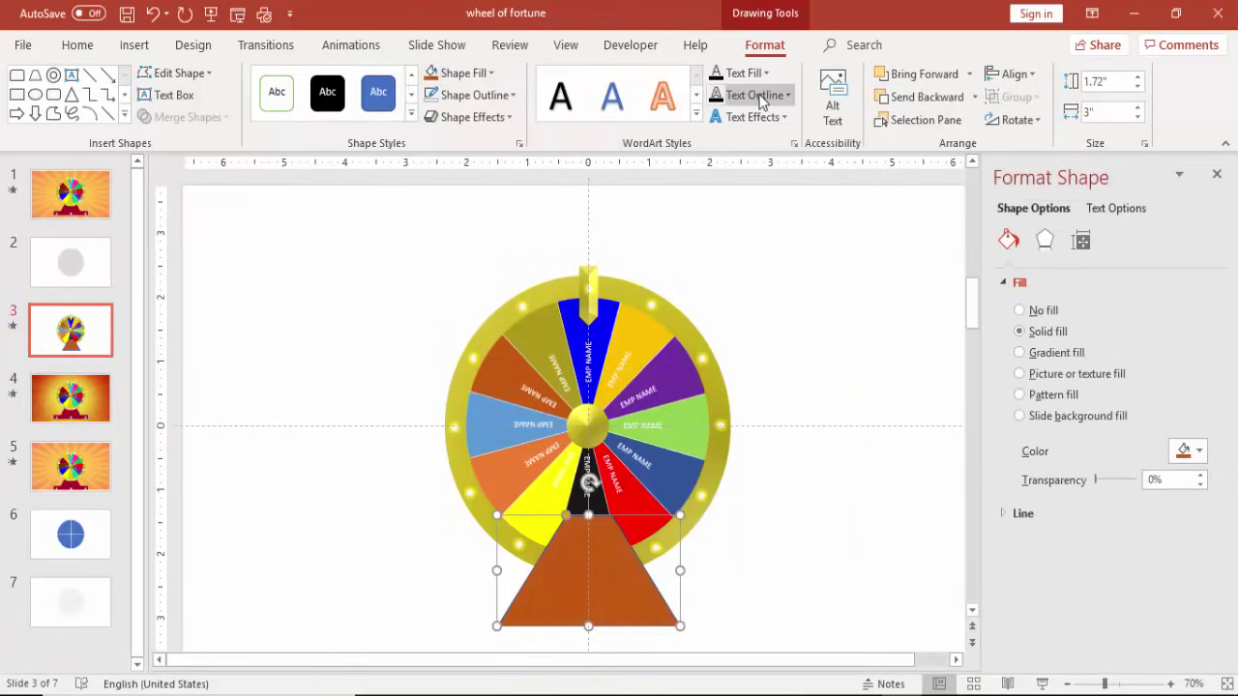
pyautogui.click(473, 95)
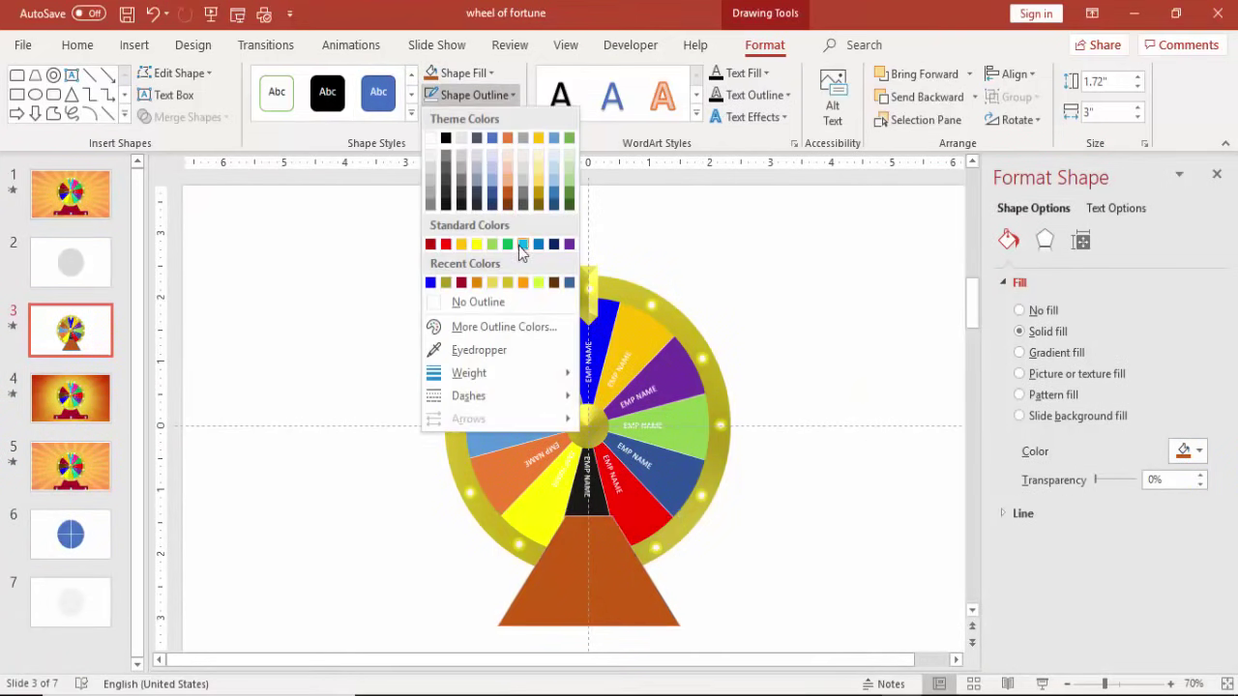
pyautogui.click(519, 303)
pyautogui.click(973, 97)
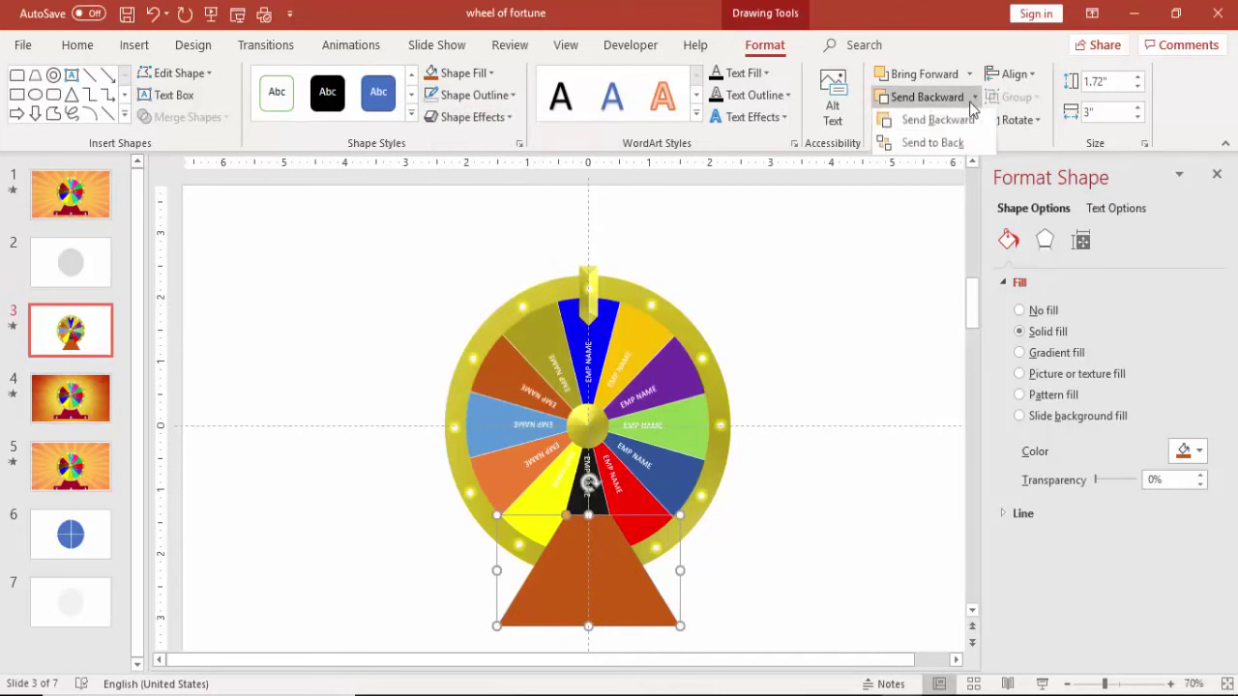
pyautogui.click(930, 142)
pyautogui.click(895, 290)
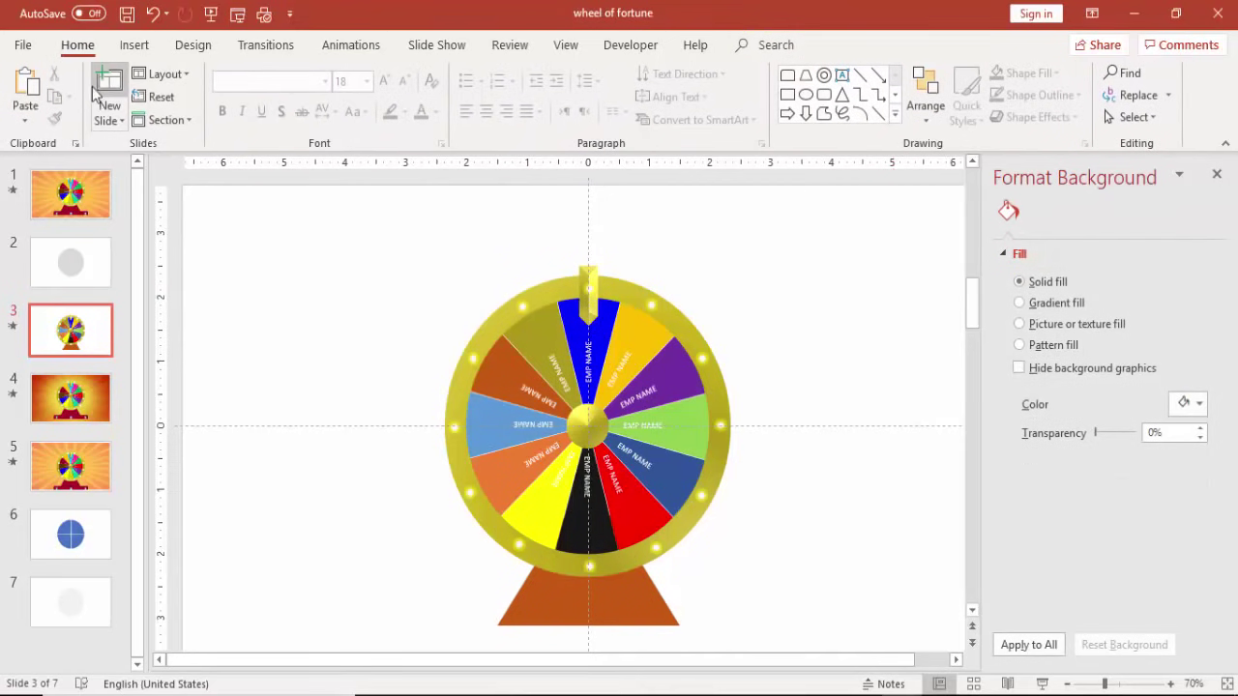
pyautogui.click(134, 44)
pyautogui.click(289, 92)
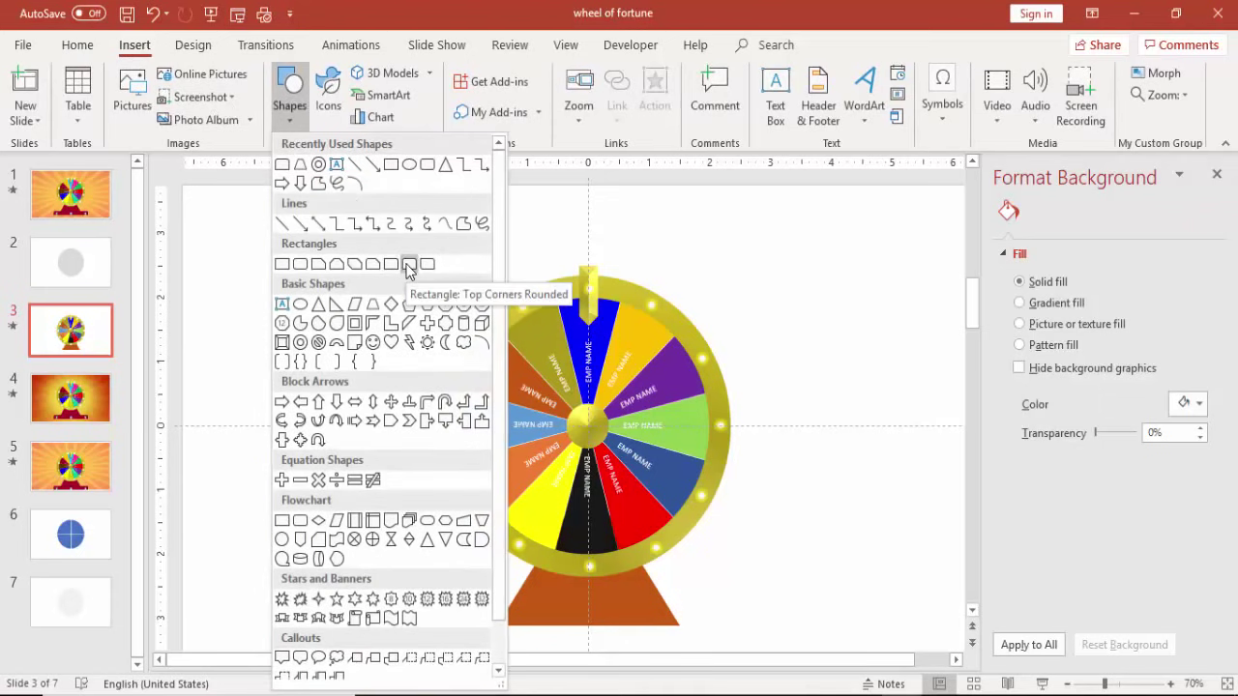
# Draw a wide rectangle under the stand, filled dark orange with no outline.
pyautogui.click(407, 266)
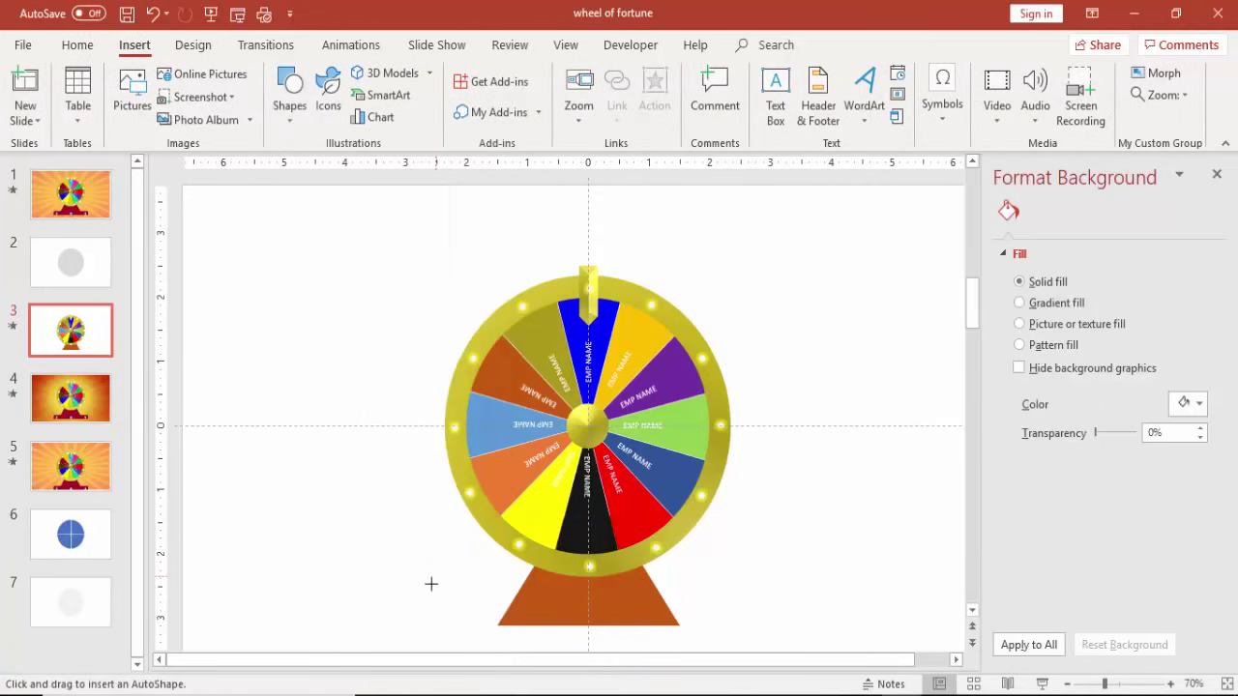
pyautogui.moveTo(419, 585)
pyautogui.mouseDown()
pyautogui.moveTo(500, 619)
pyautogui.moveTo(764, 630)
pyautogui.mouseUp()
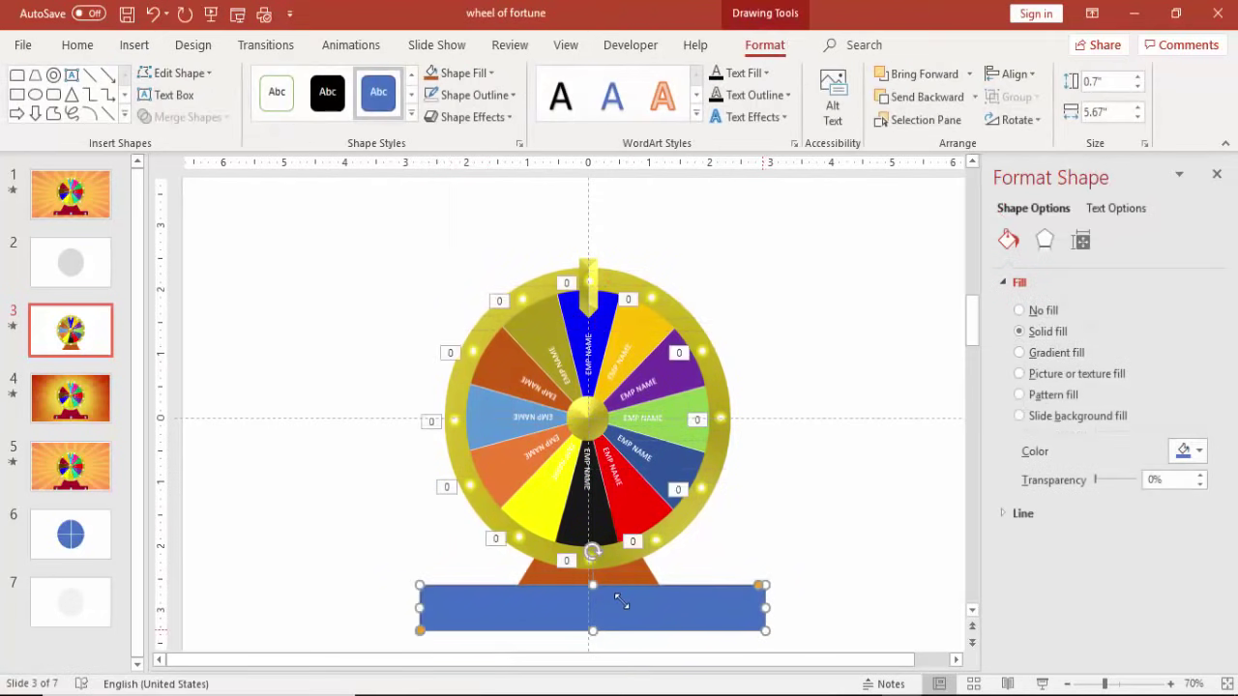
pyautogui.moveTo(621, 602); pyautogui.dragTo(616, 617)
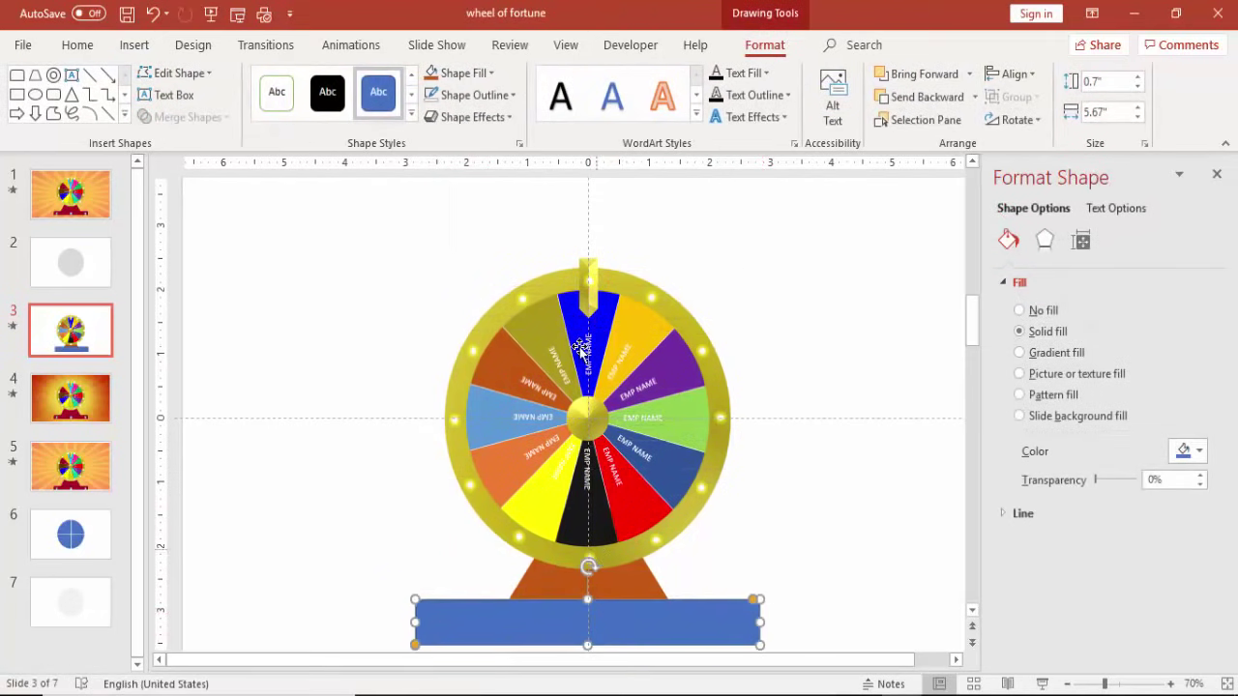
pyautogui.click(457, 73)
pyautogui.click(475, 95)
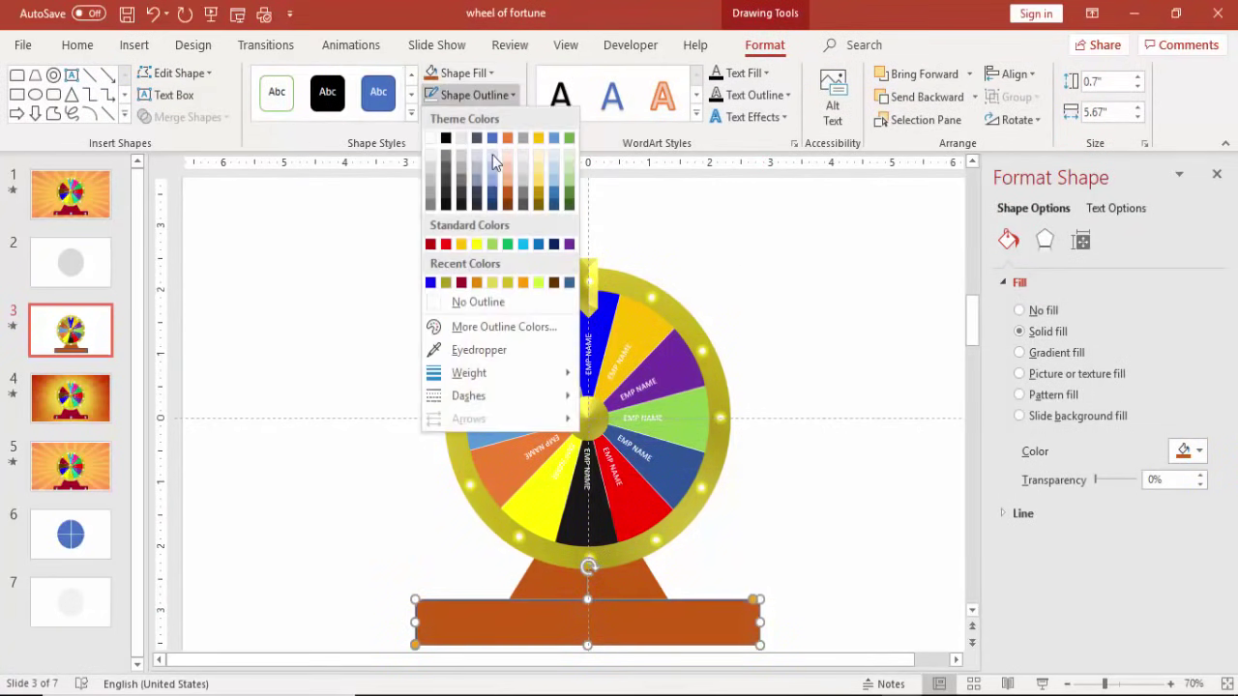
pyautogui.click(499, 298)
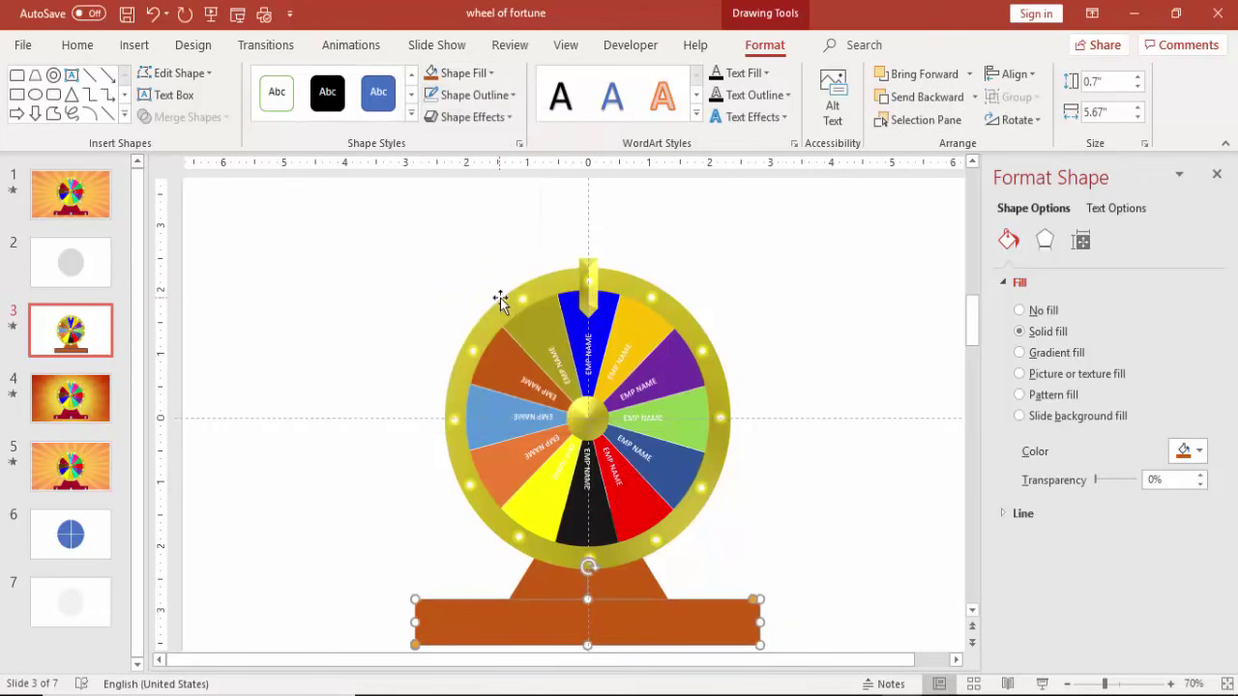
# Apply a top bevel effect to the rectangle.
pyautogui.click(1045, 242)
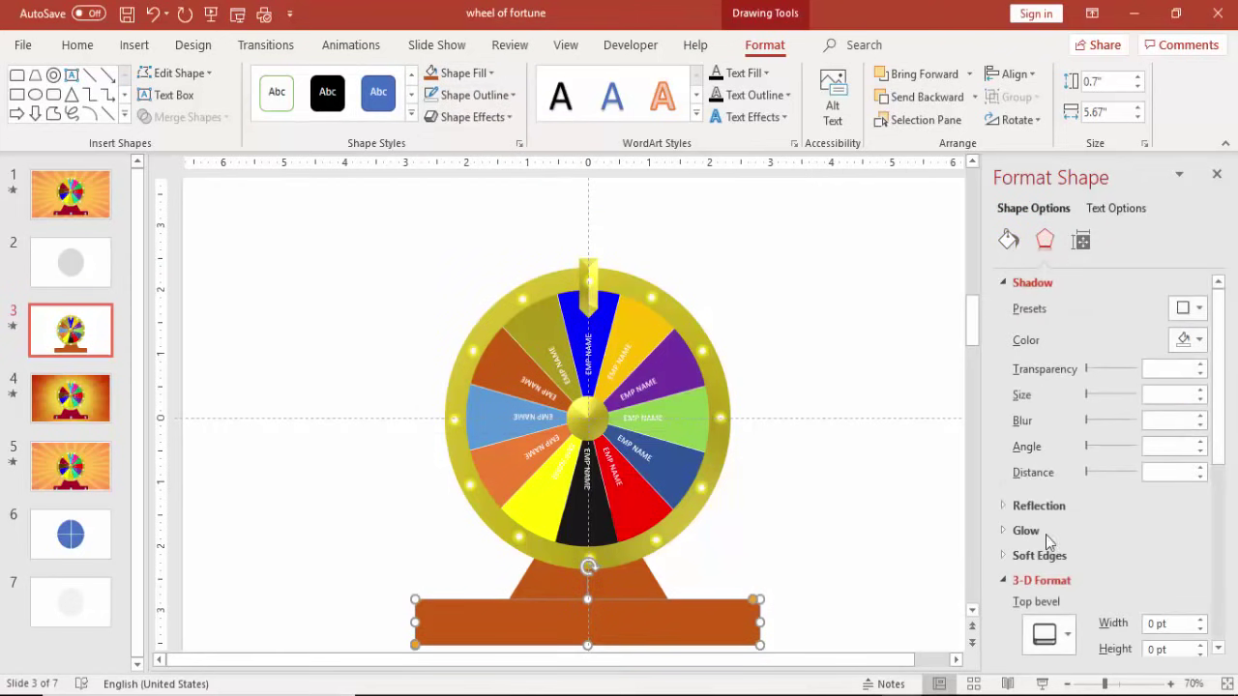
pyautogui.click(1044, 634)
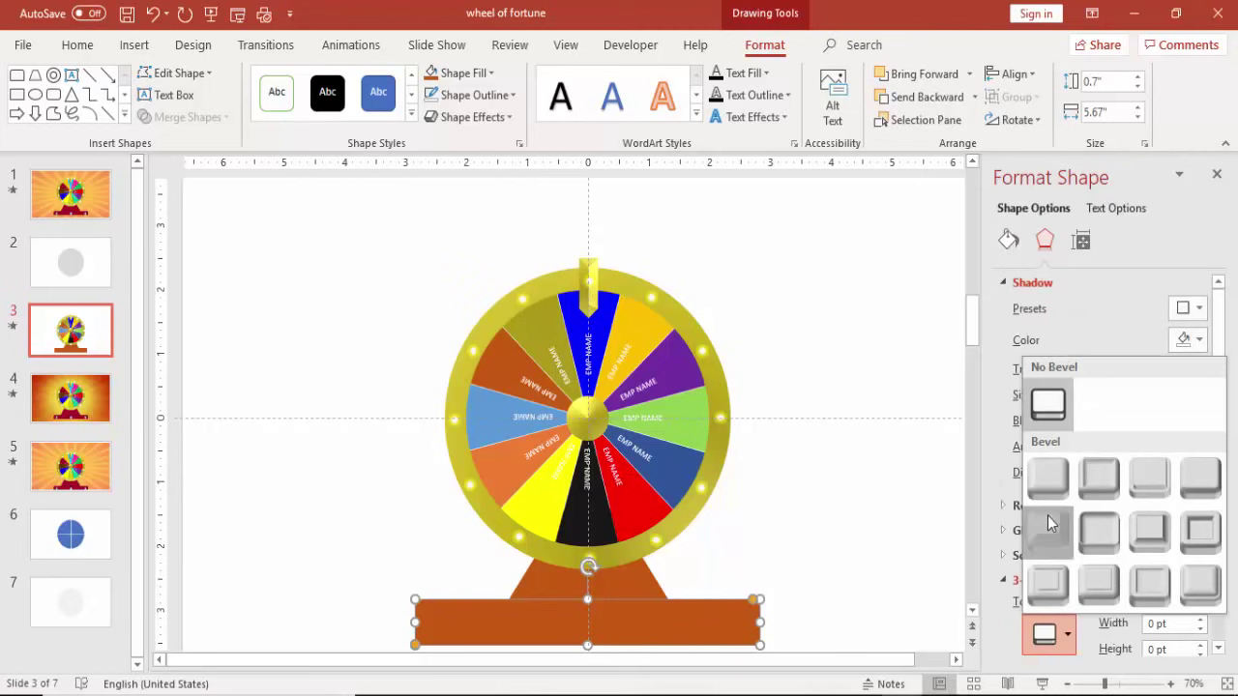
pyautogui.click(1047, 522)
pyautogui.click(1044, 634)
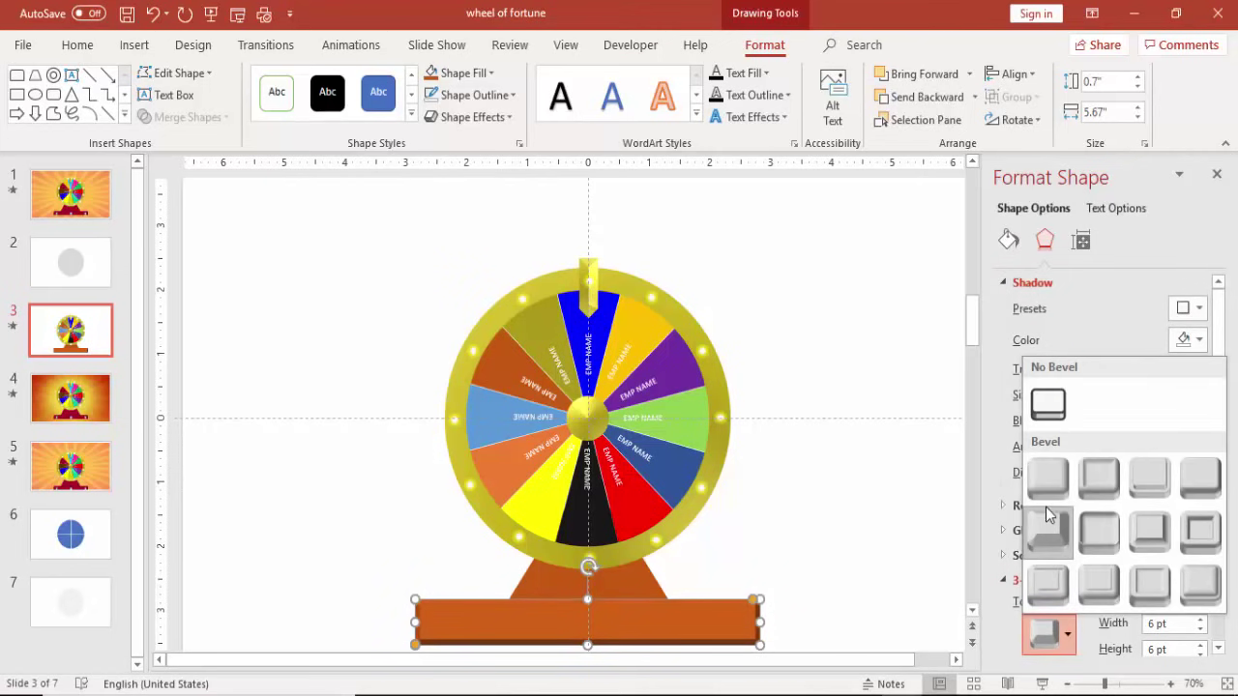
pyautogui.click(1046, 512)
pyautogui.click(823, 473)
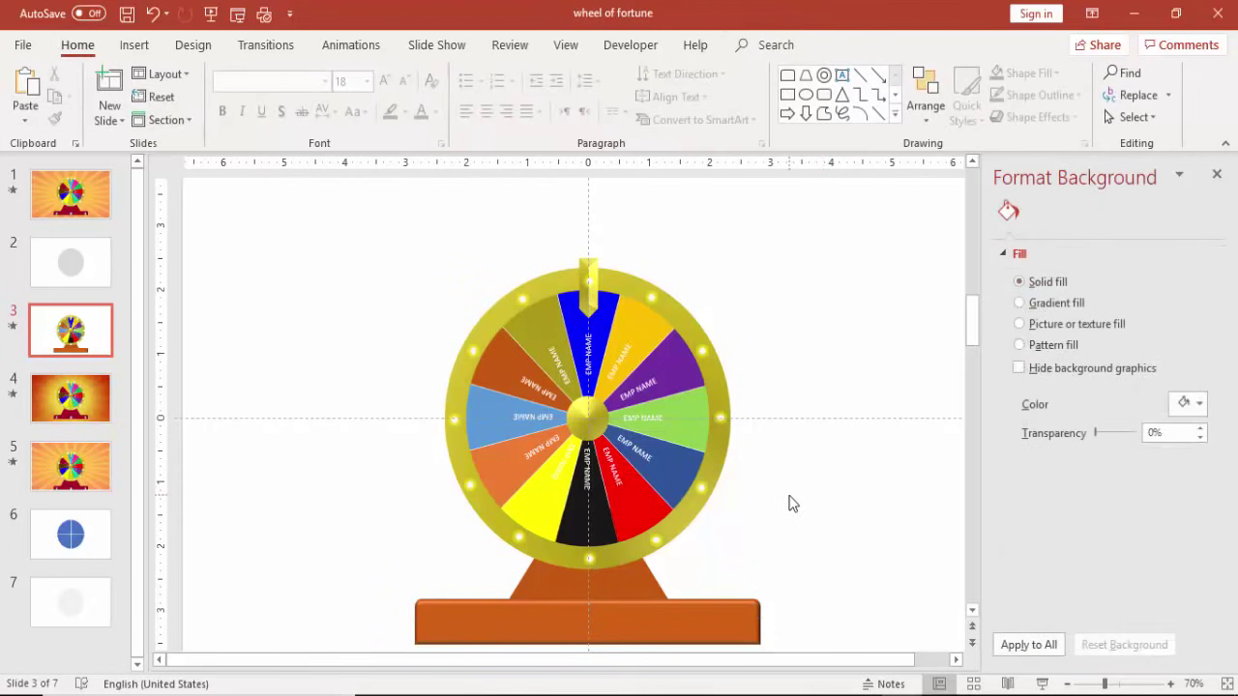
# Duplicate a rim light and nudge the copy to the centre of the orange base.
pyautogui.click(518, 303)
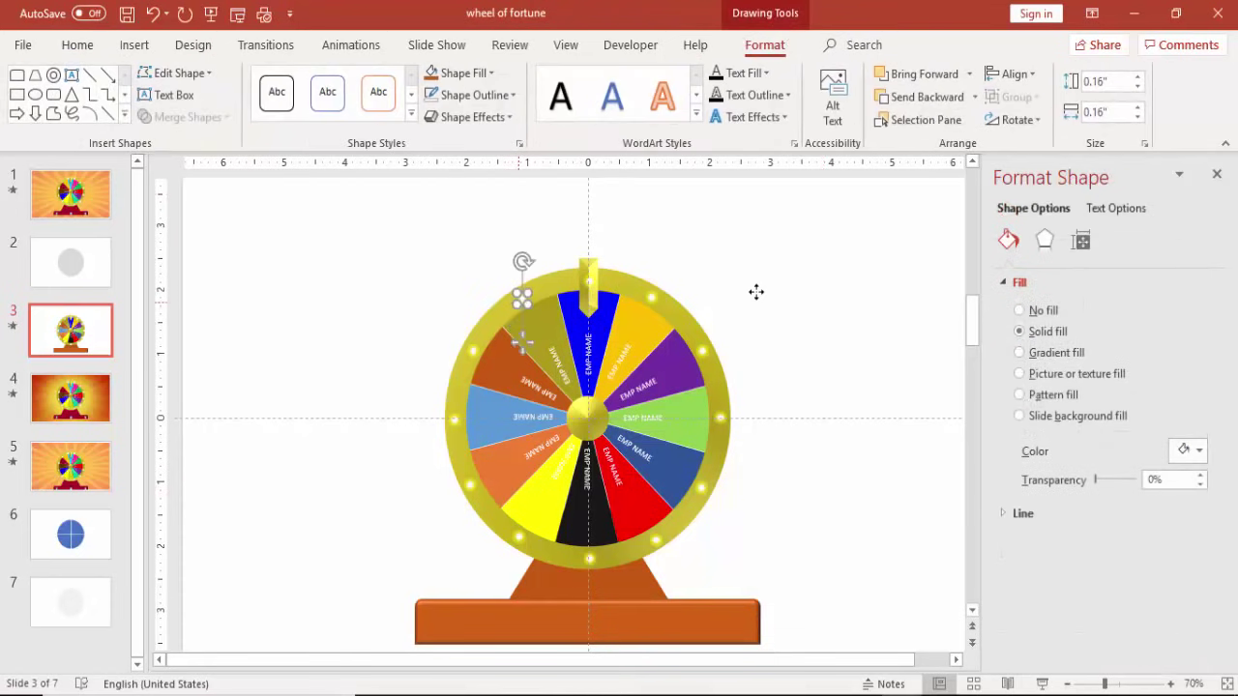
pyautogui.press('Right')
pyautogui.press('Right')
pyautogui.press('Down')
pyautogui.press('Down')
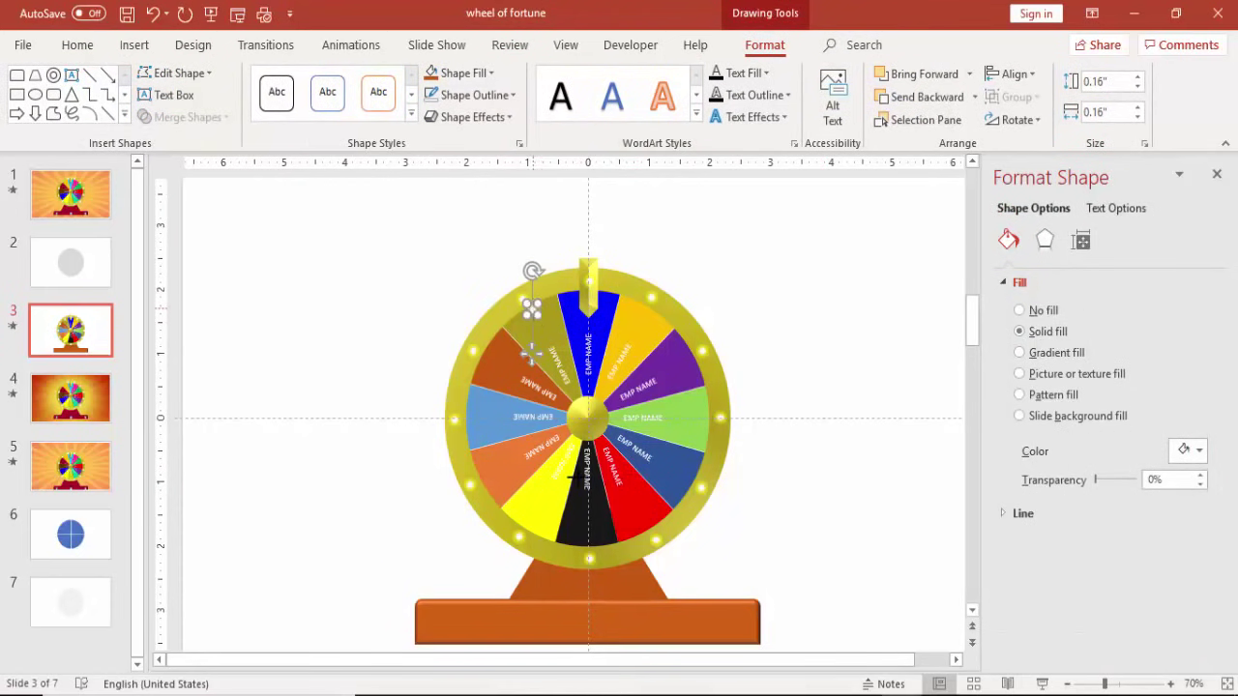
pyautogui.moveTo(536, 312); pyautogui.dragTo(604, 640)
pyautogui.hotkey('ctrl', 'z')
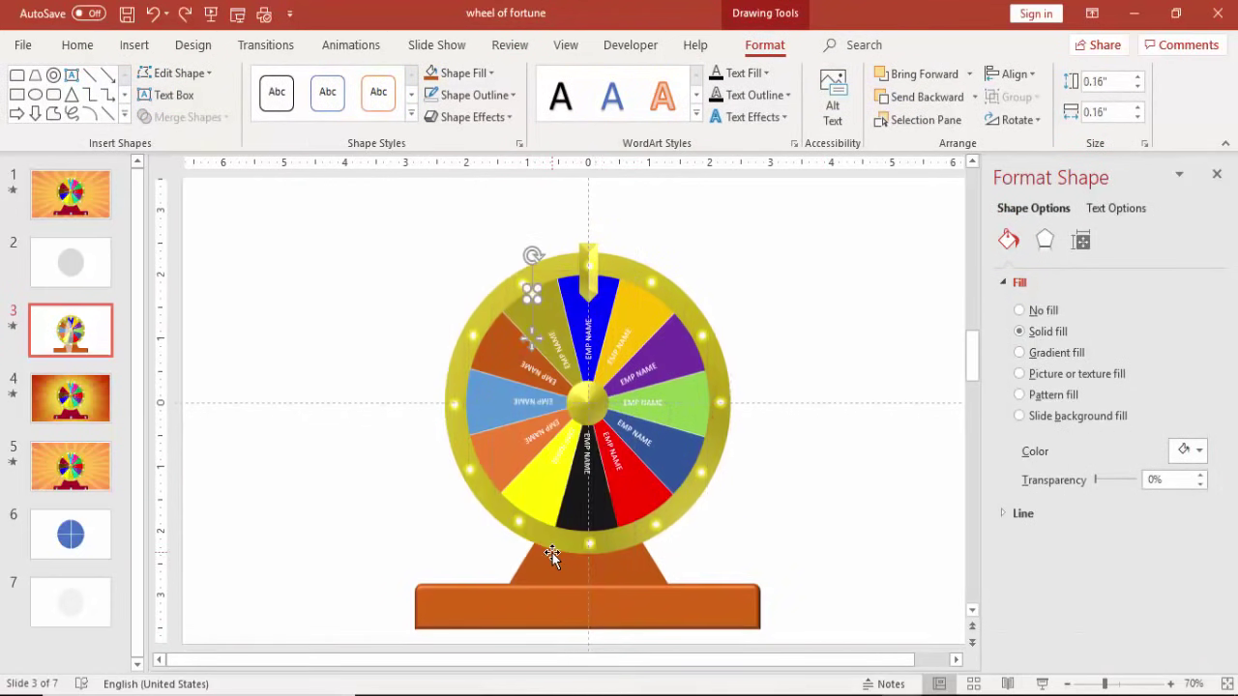
pyautogui.press('Down')
pyautogui.press('Down')
pyautogui.press('Down')
pyautogui.press('Down')
pyautogui.press('Down')
pyautogui.press('Down')
pyautogui.press('Down')
pyautogui.press('Down')
pyautogui.press('Down')
pyautogui.press('Down')
pyautogui.press('Down')
pyautogui.press('Down')
pyautogui.press('Down')
pyautogui.press('Down')
pyautogui.press('Down')
pyautogui.press('Down')
pyautogui.press('Down')
pyautogui.press('Down')
pyautogui.press('Down')
pyautogui.press('Down')
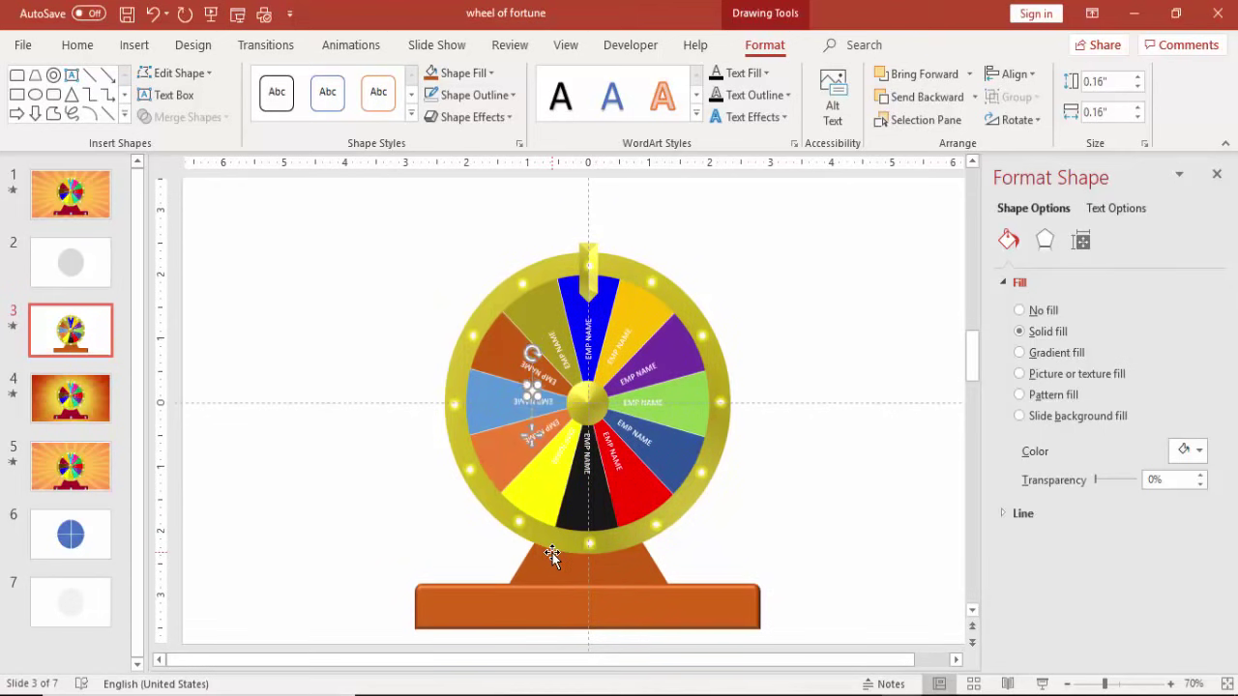
pyautogui.press('Down')
pyautogui.press('Down')
pyautogui.press('Down')
pyautogui.press('Down')
pyautogui.press('Down')
pyautogui.press('Down')
pyautogui.press('Right')
pyautogui.press('Right')
pyautogui.press('Right')
pyautogui.press('Right')
pyautogui.press('Right')
pyautogui.press('Right')
pyautogui.press('Right')
pyautogui.press('Right')
pyautogui.press('Right')
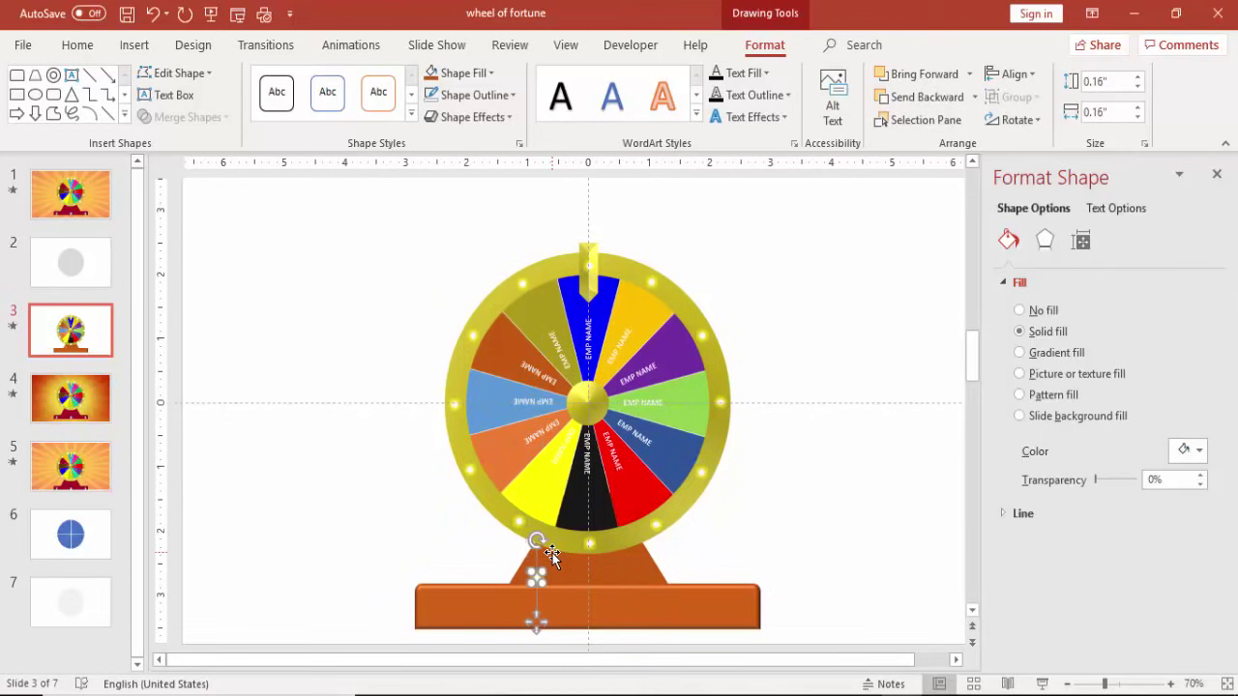
pyautogui.press('Down')
pyautogui.press('Down')
pyautogui.press('Down')
pyautogui.press('Down')
pyautogui.press('Down')
pyautogui.press('Down')
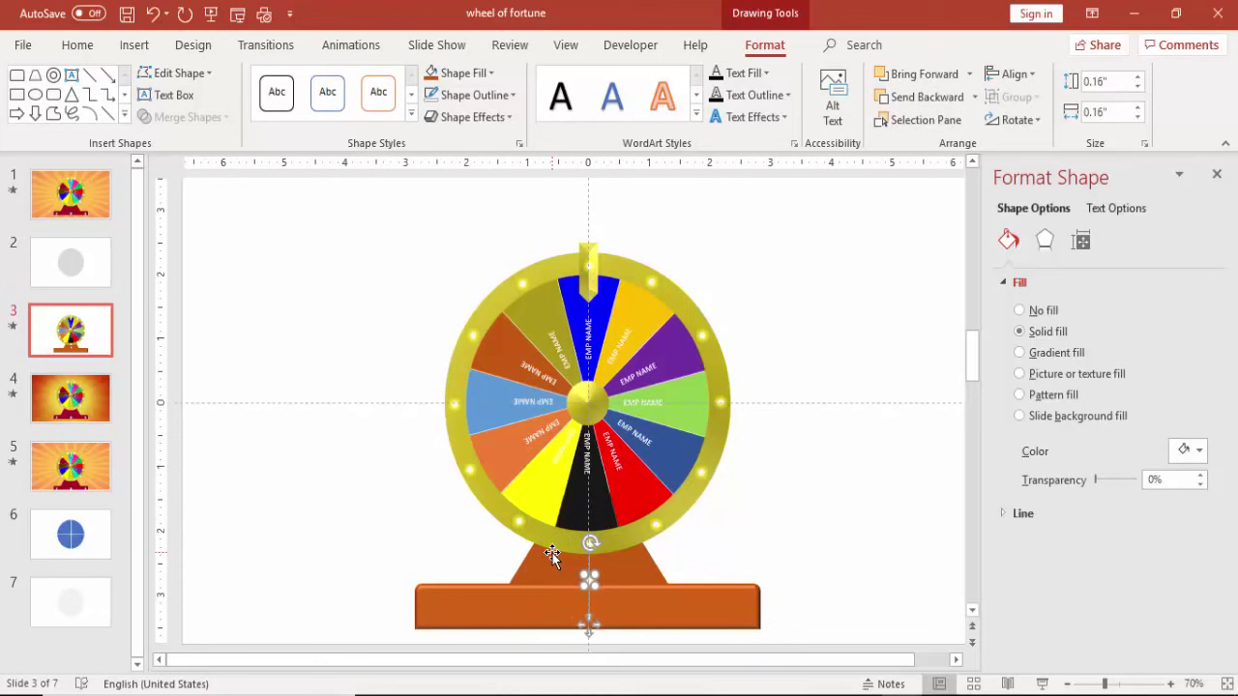
pyautogui.press('Up')
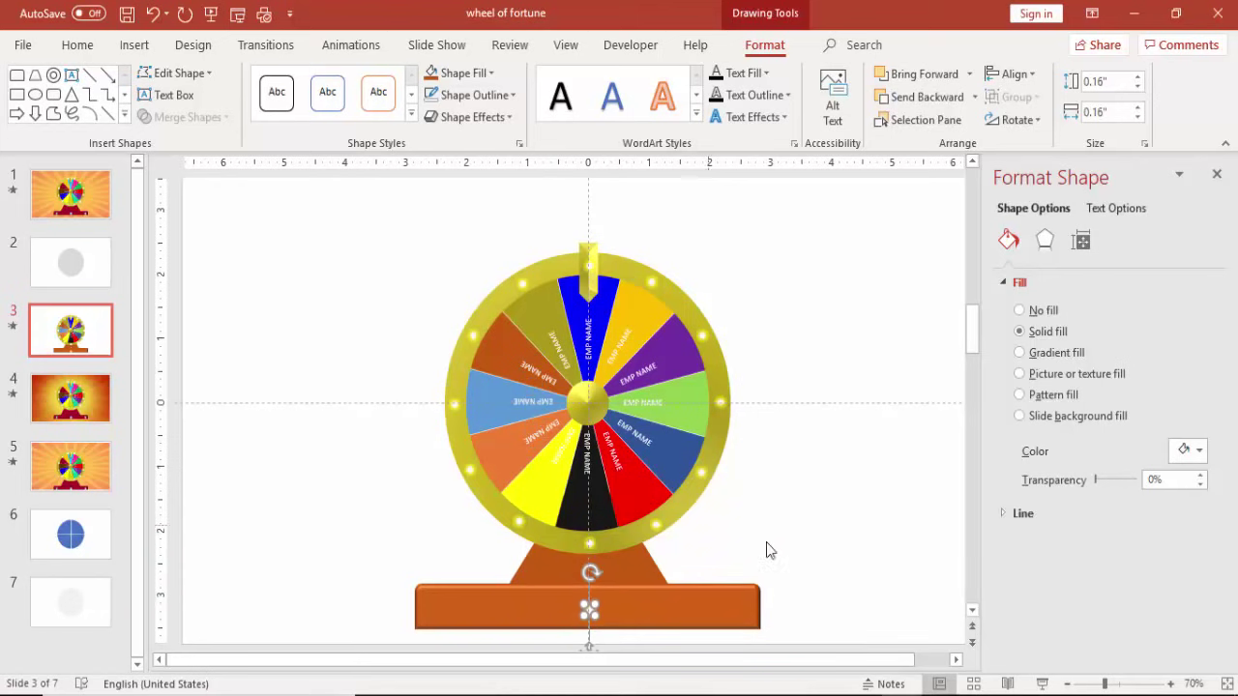
pyautogui.click(875, 534)
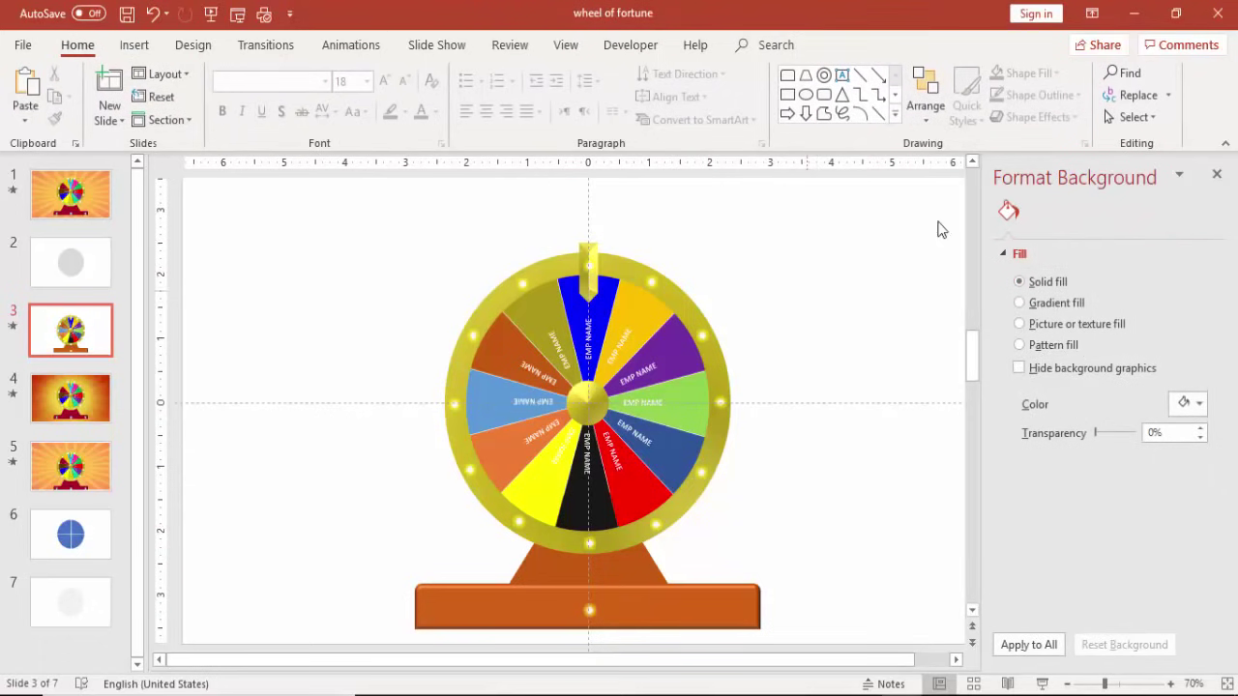
# Apply the Spin emphasis effect to the selected wheel group.
pyautogui.click(1217, 175)
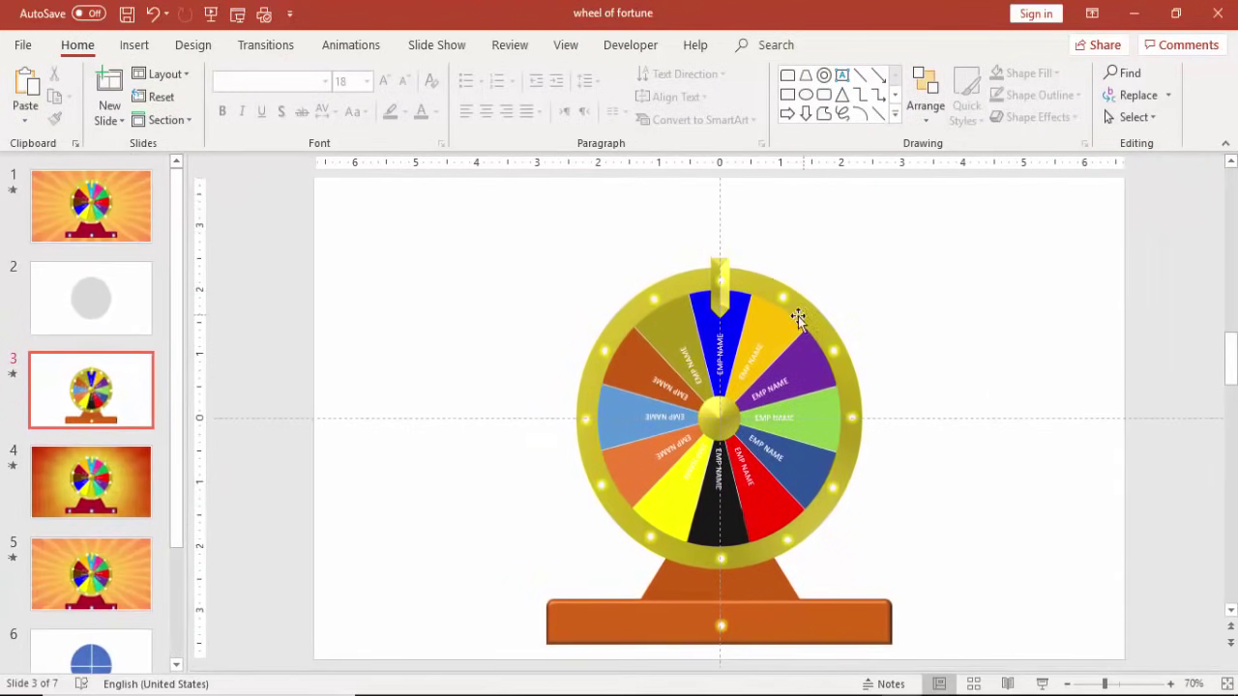
pyautogui.click(779, 334)
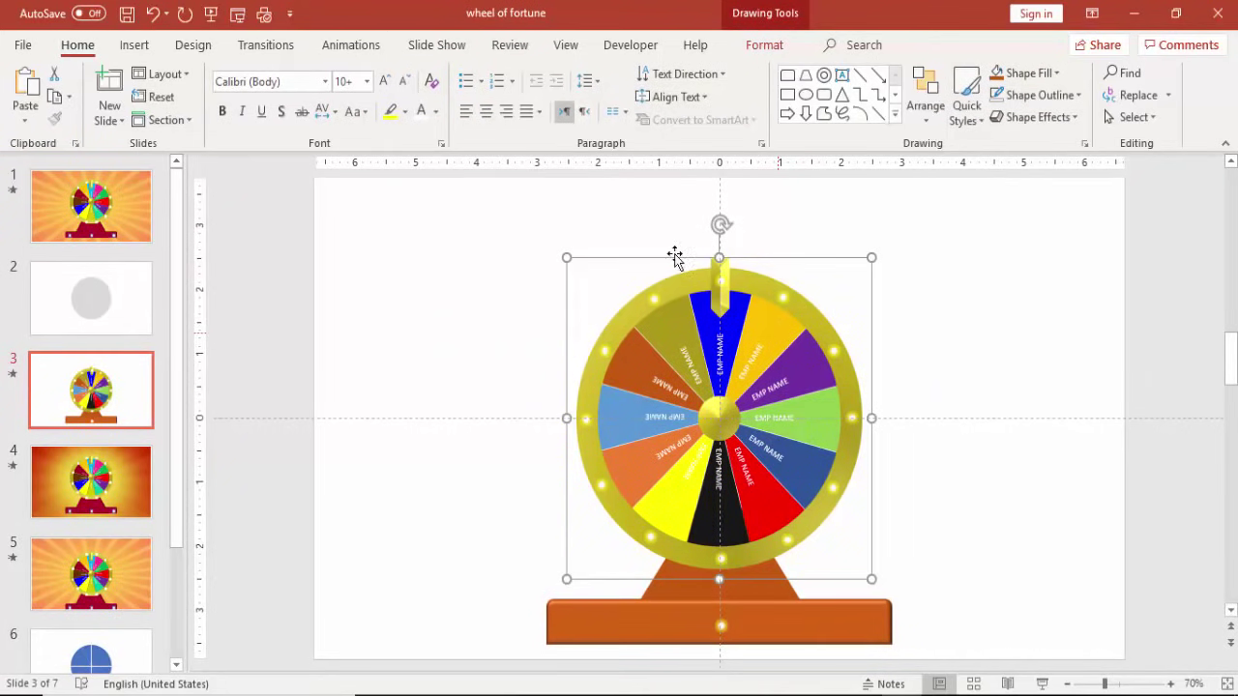
pyautogui.click(351, 46)
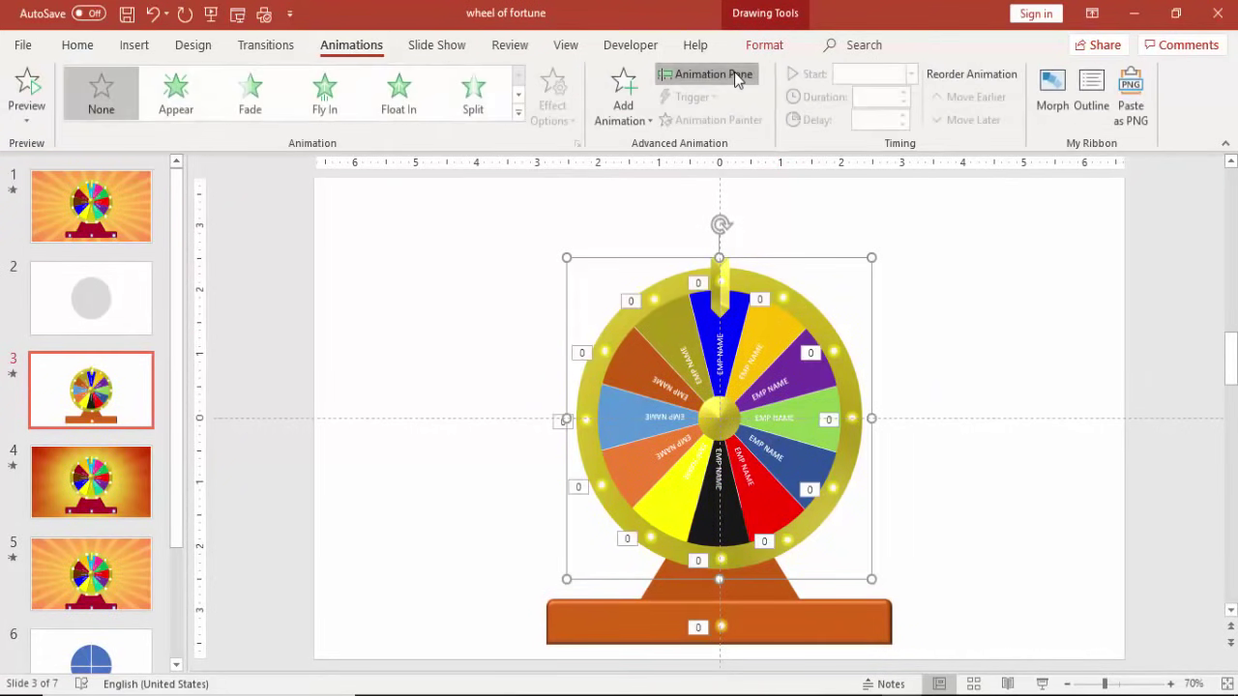
pyautogui.click(712, 74)
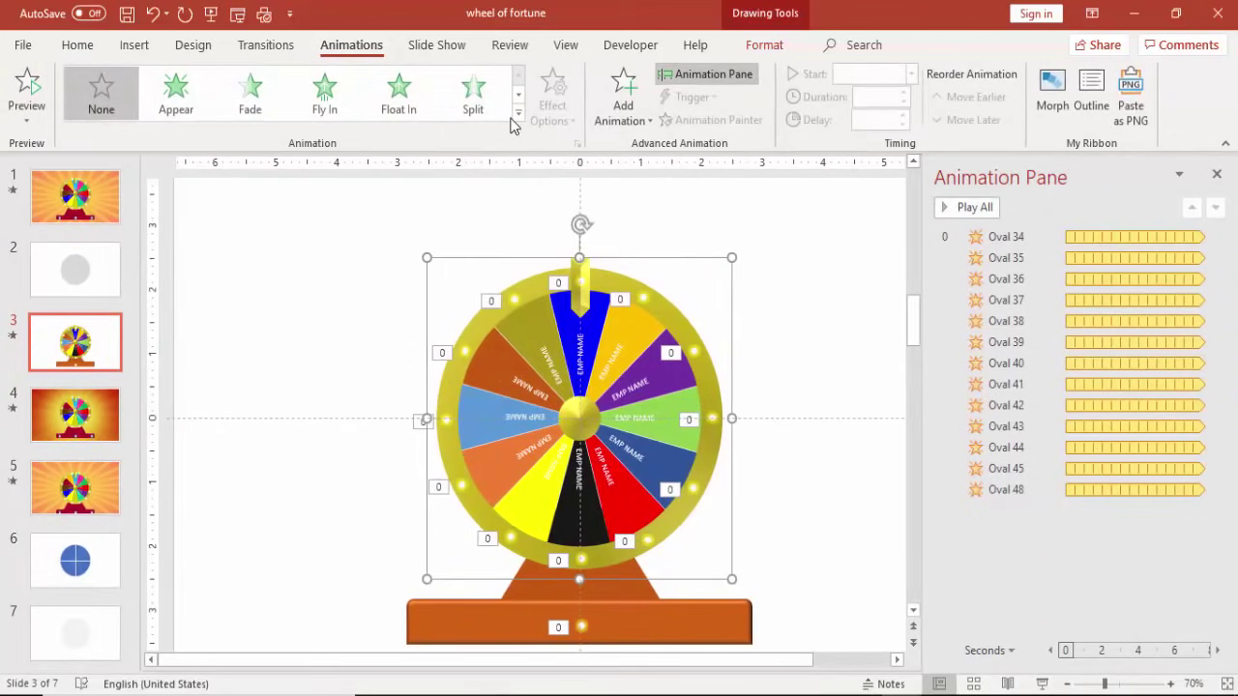
pyautogui.click(623, 104)
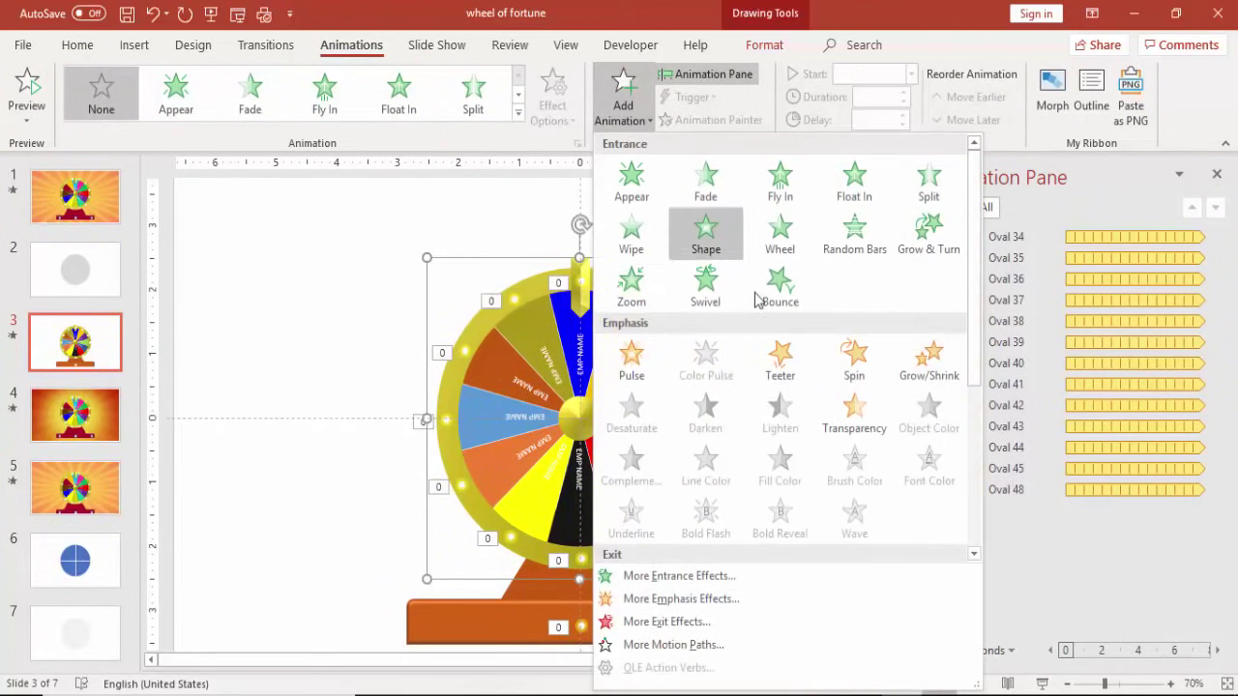
pyautogui.click(837, 370)
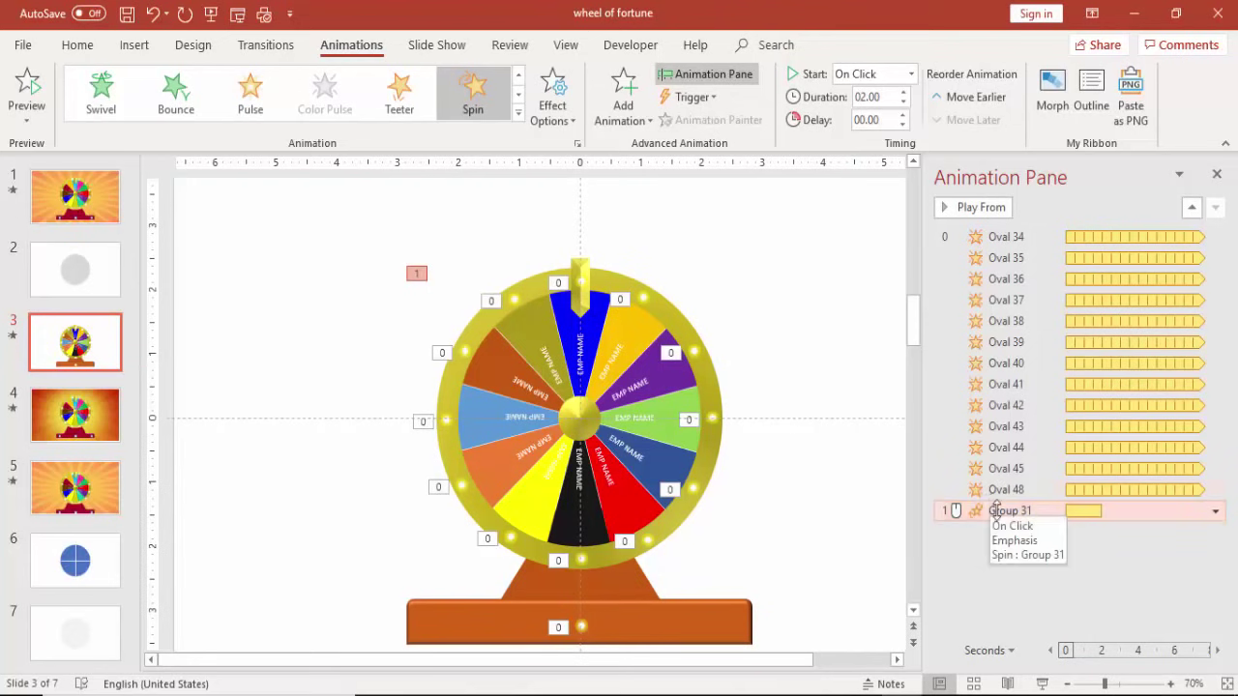
# Set the Spin animation to repeat Until Next Click.
pyautogui.doubleClick(996, 510)
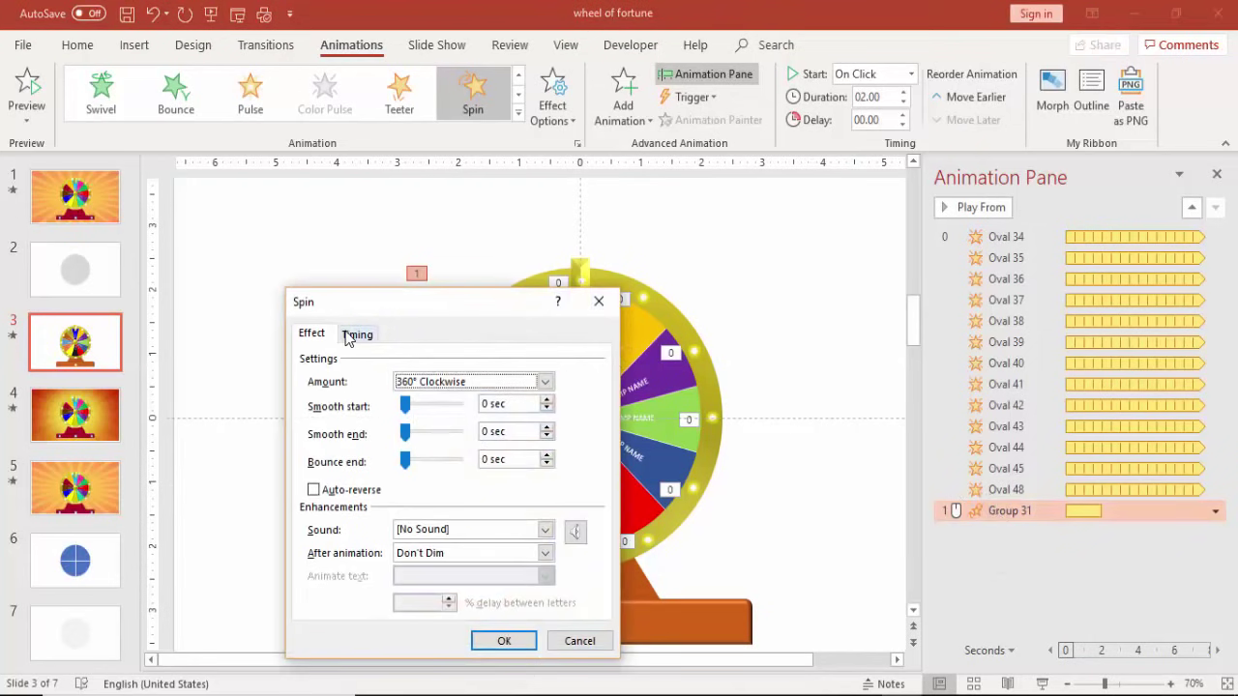
pyautogui.click(350, 335)
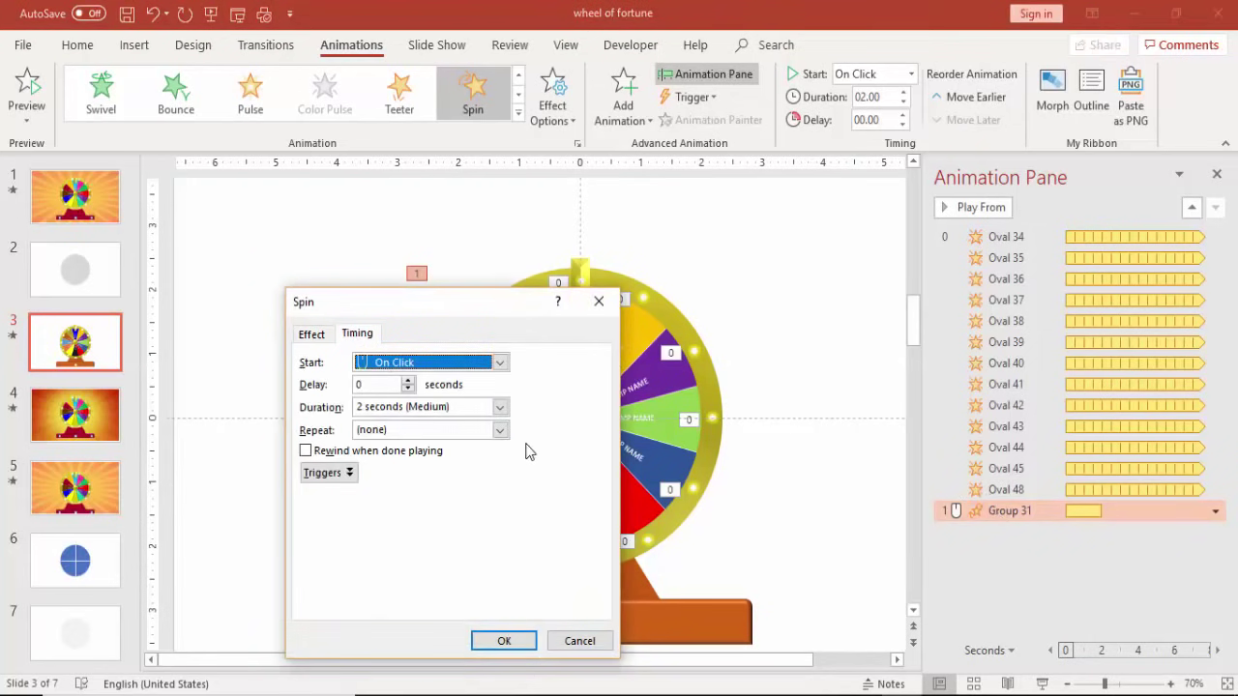
pyautogui.click(500, 432)
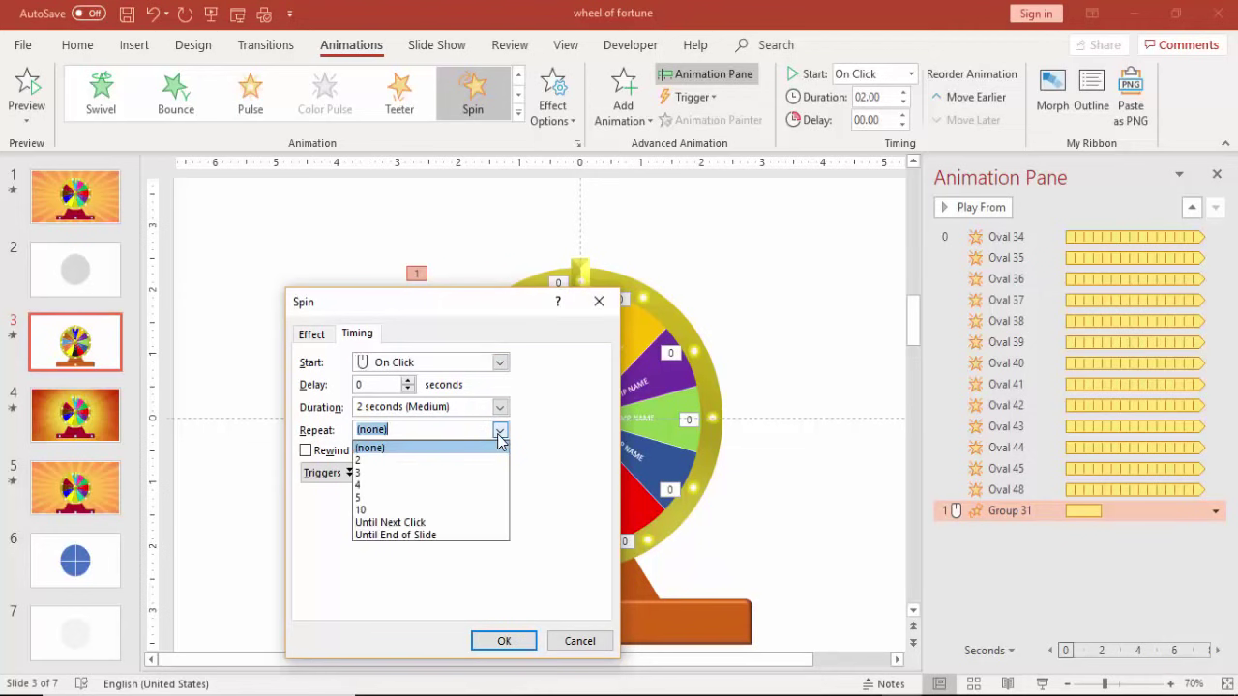
pyautogui.click(403, 523)
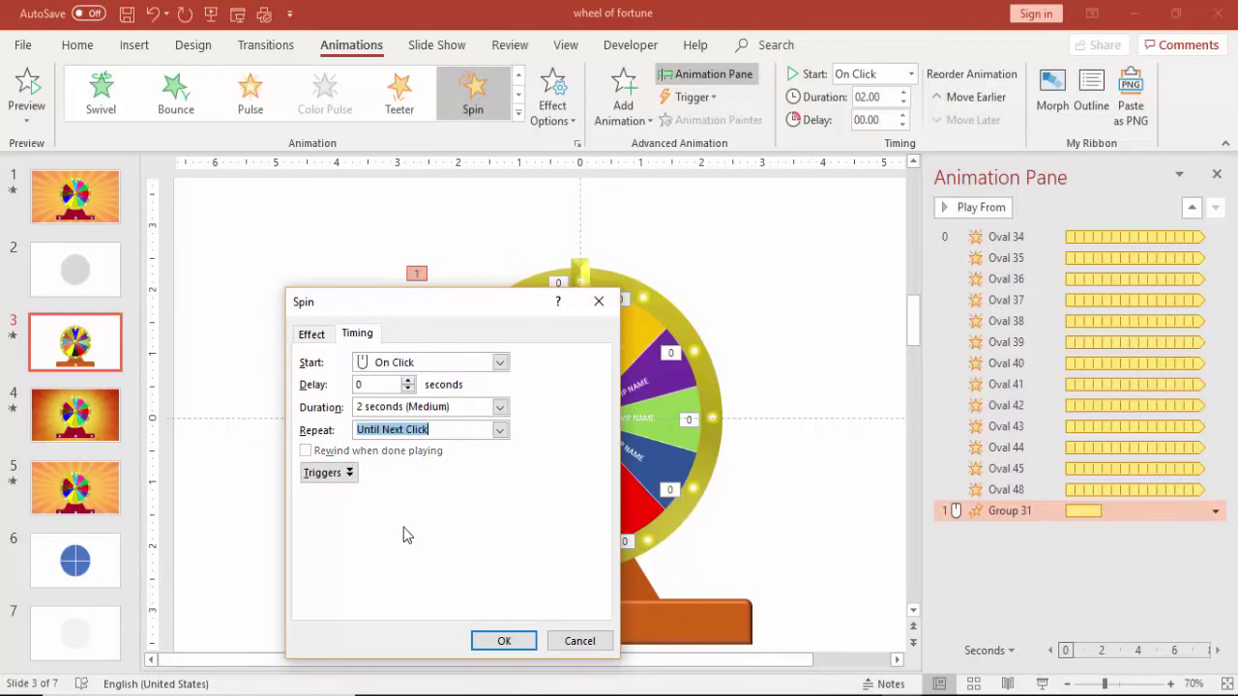
pyautogui.click(501, 644)
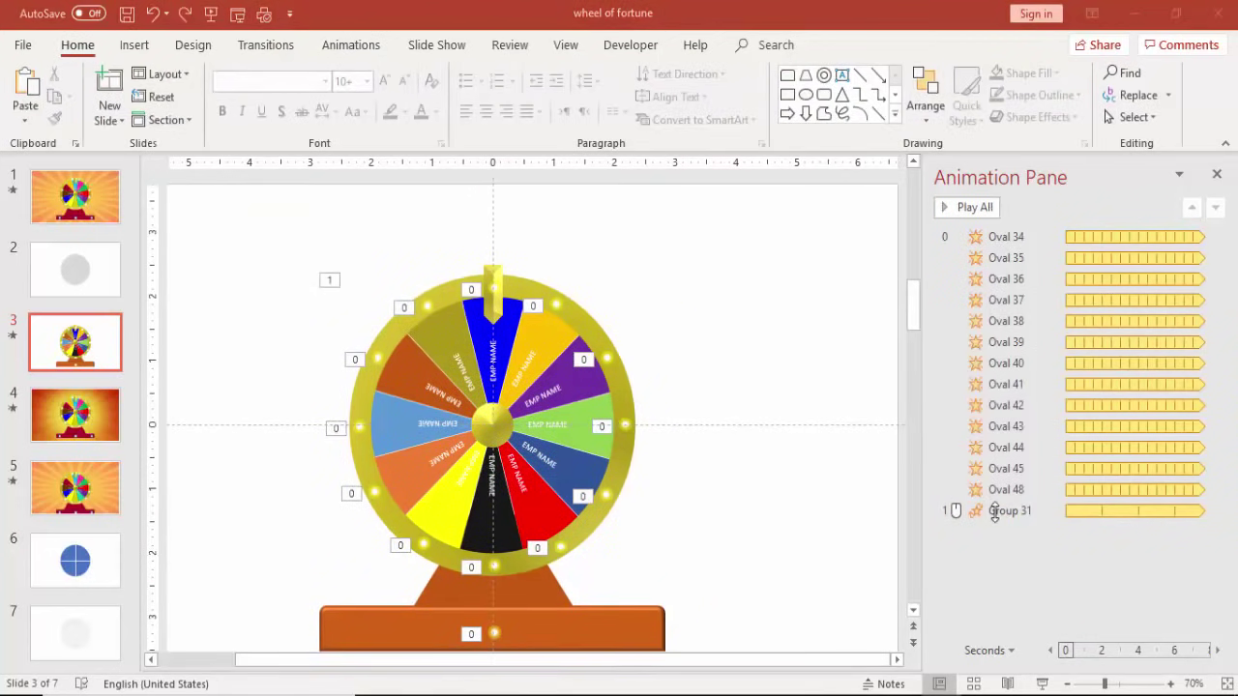
# Change the Spin duration to 0.5 seconds.
pyautogui.click(993, 512)
pyautogui.doubleClick(994, 512)
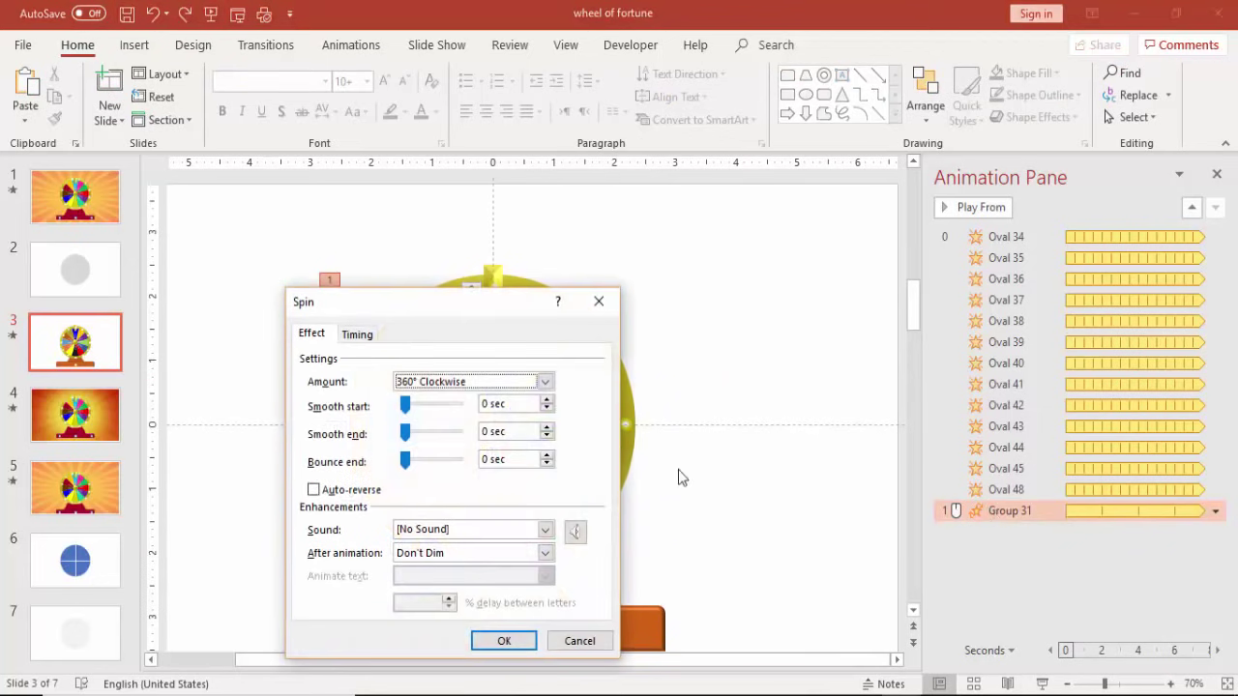
pyautogui.click(357, 334)
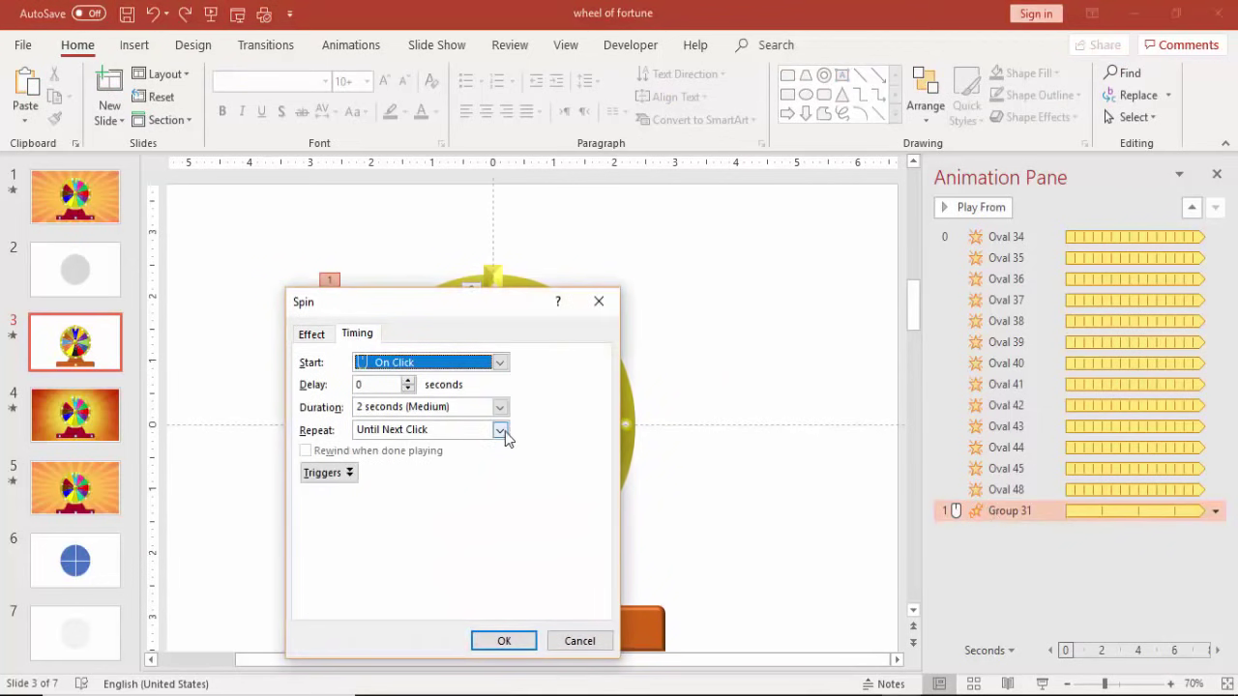
pyautogui.click(500, 407)
pyautogui.click(423, 475)
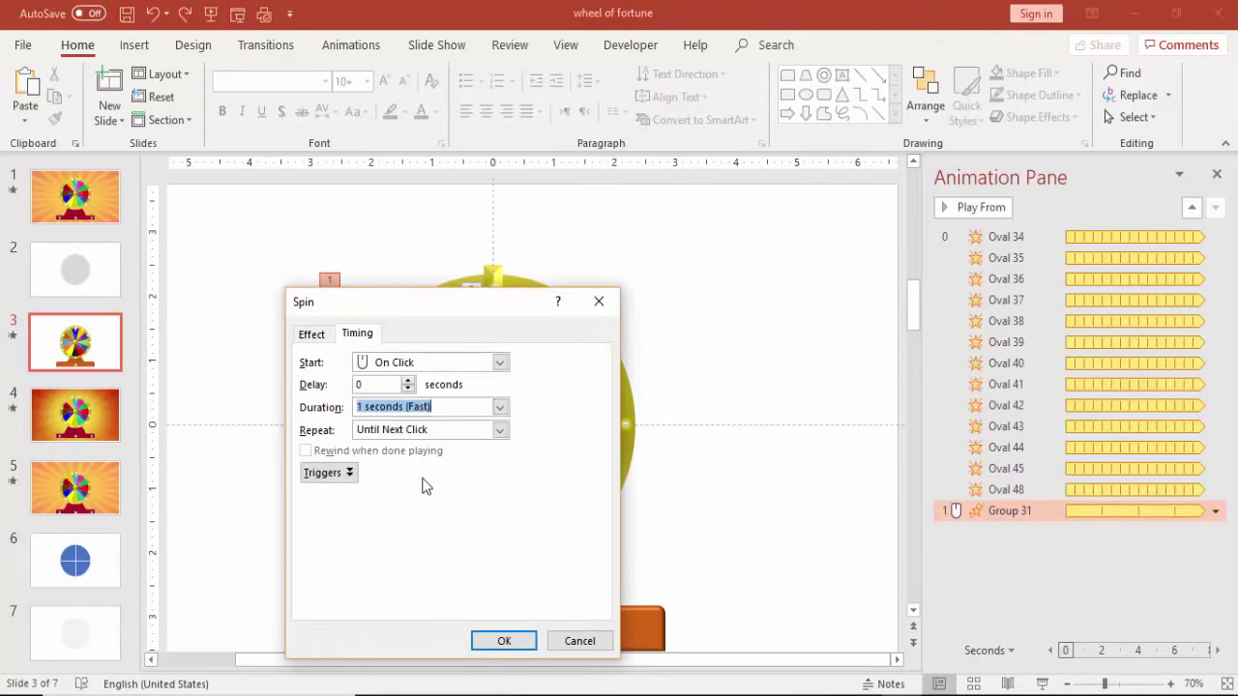
pyautogui.click(500, 407)
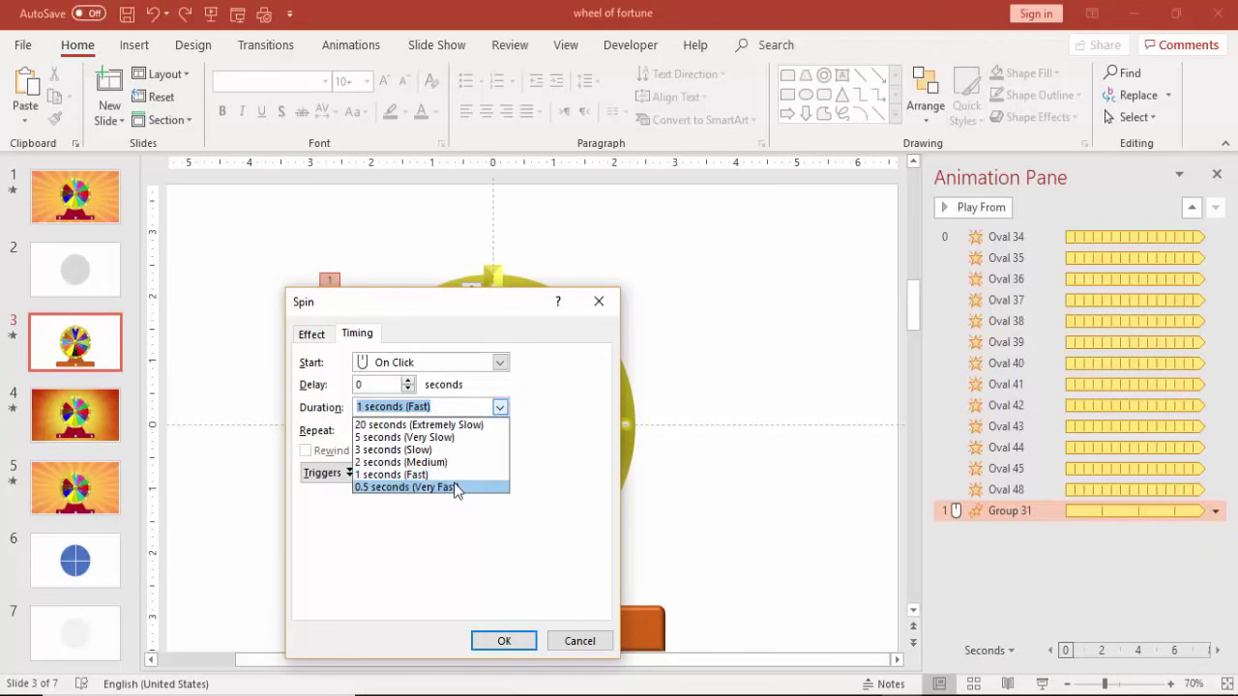
pyautogui.click(459, 489)
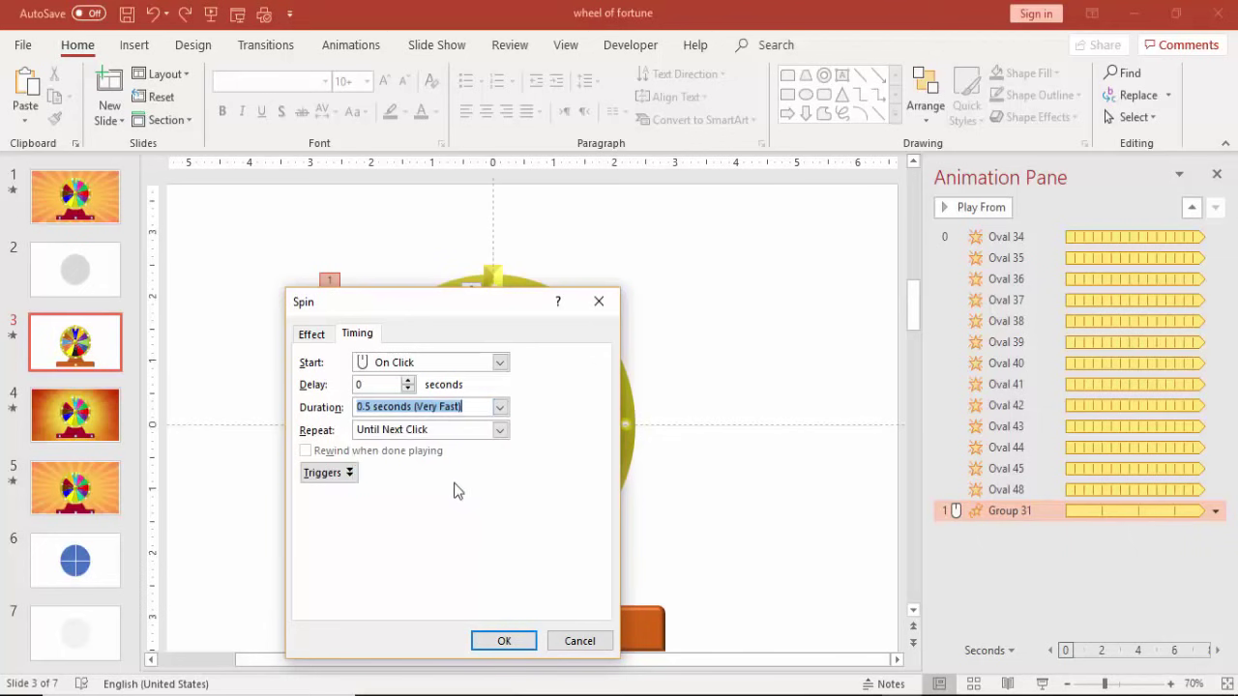
# Trigger the Spin on click of Group 31, the wheel.
pyautogui.click(330, 473)
pyautogui.click(338, 517)
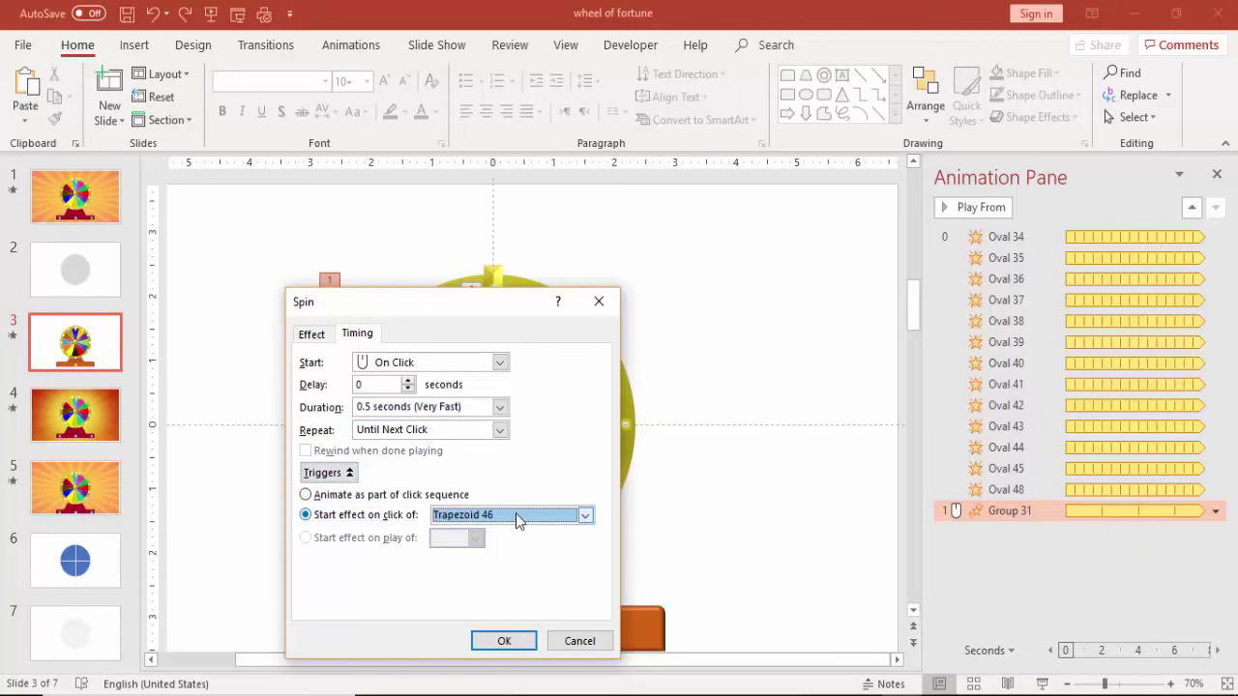
pyautogui.click(516, 513)
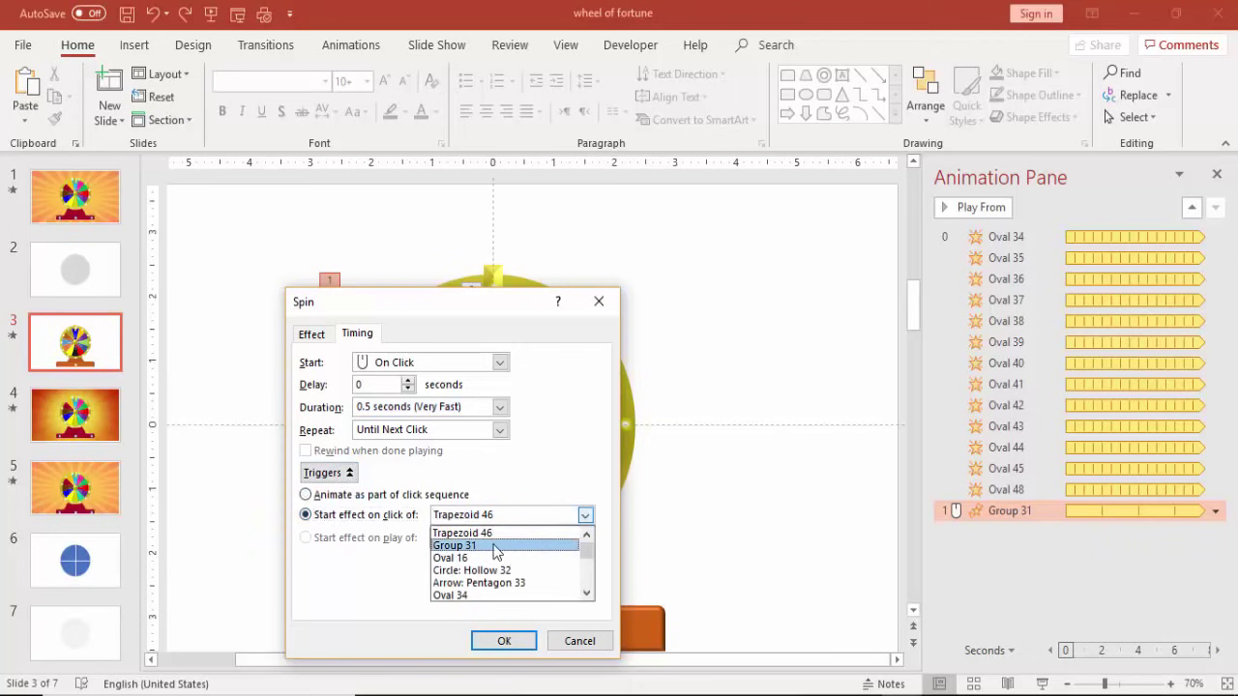
pyautogui.click(495, 547)
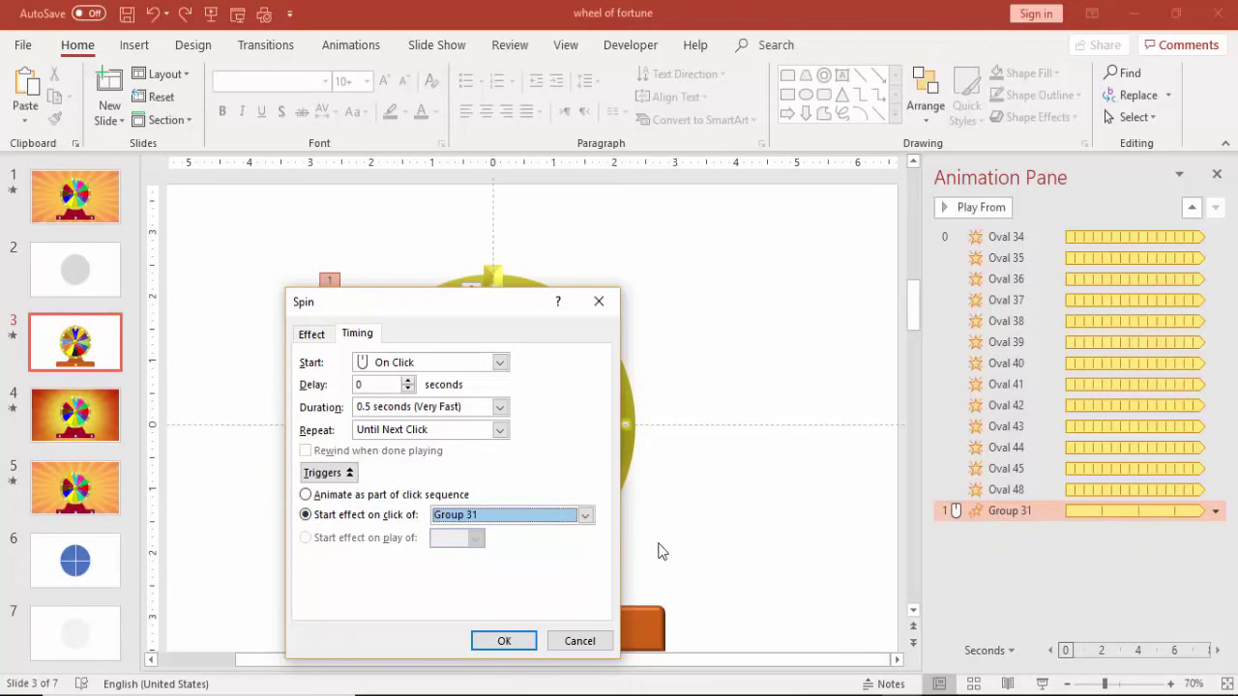
pyautogui.click(503, 642)
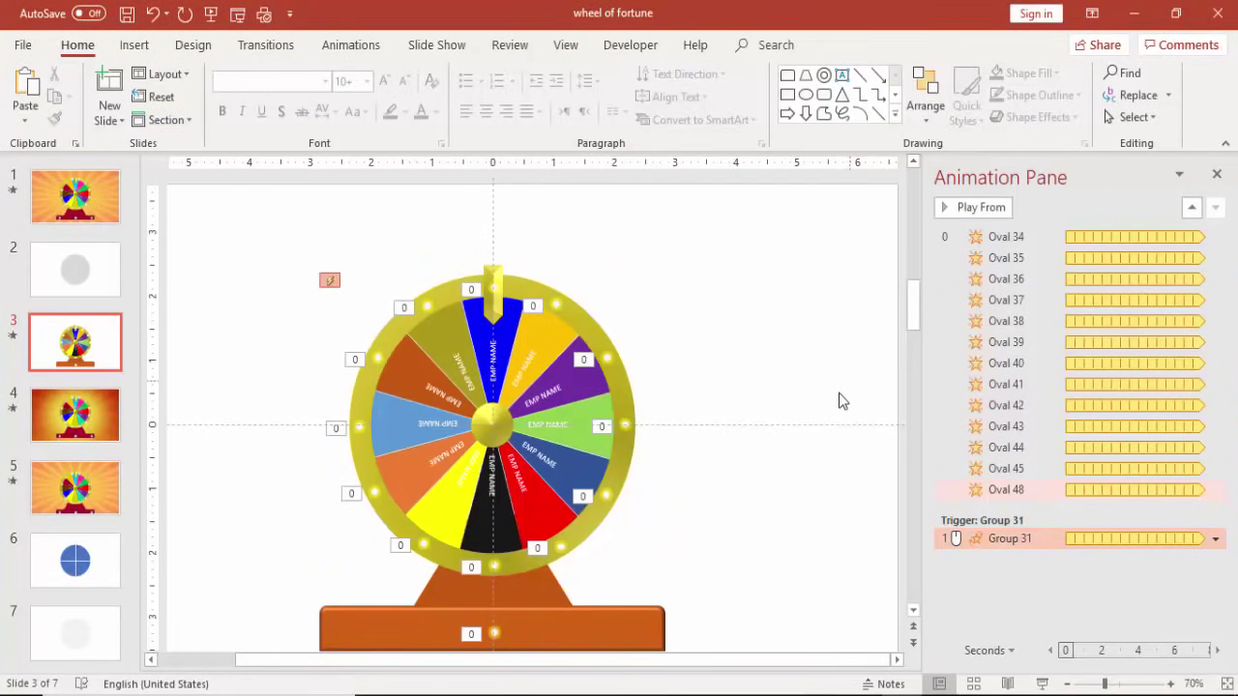
# Add an Appear effect to the wheel group.
pyautogui.click(542, 356)
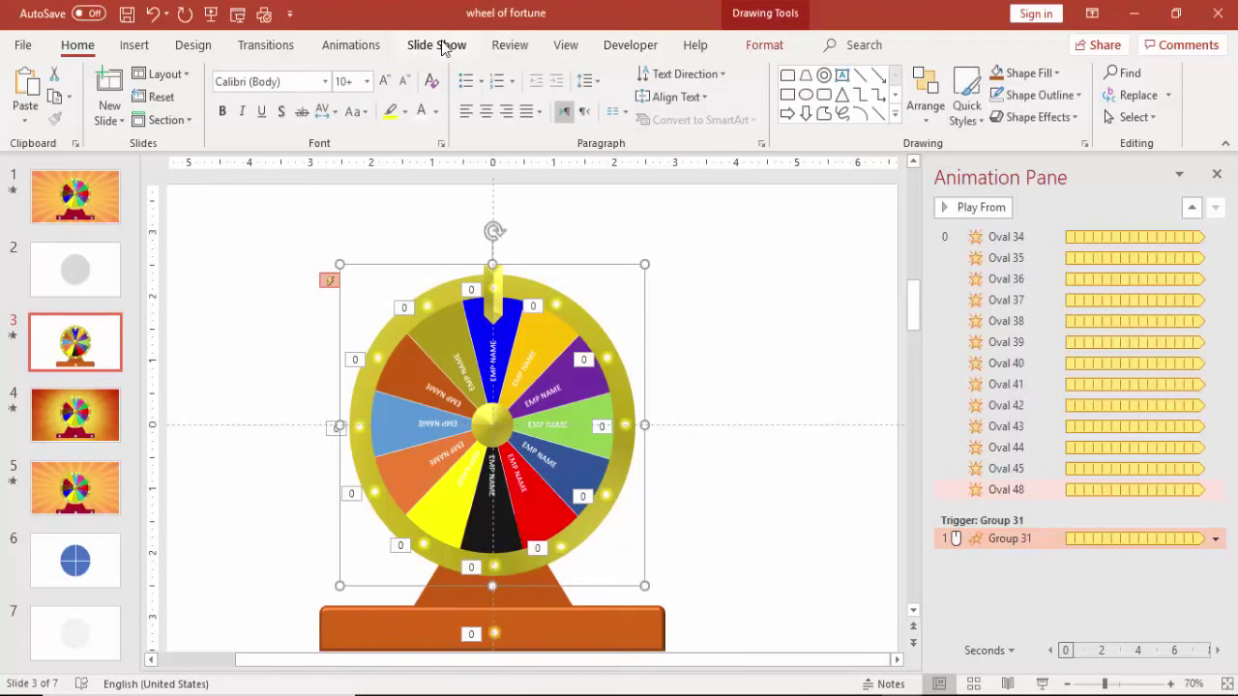
pyautogui.click(354, 46)
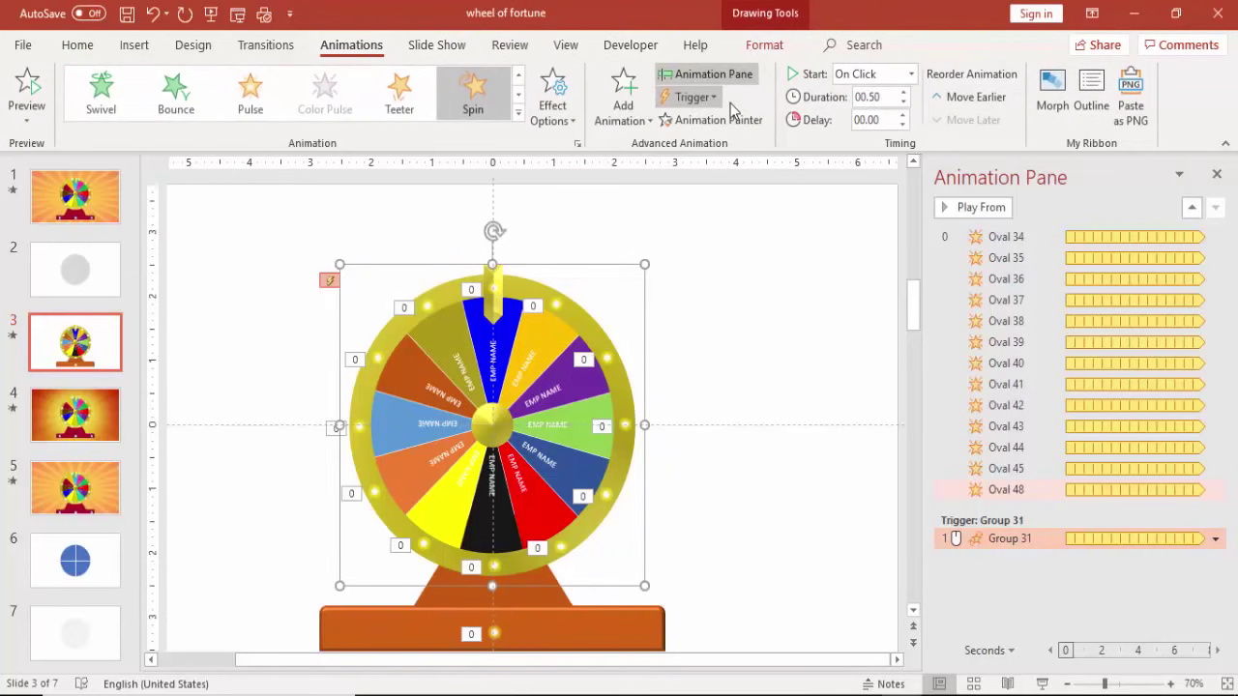
pyautogui.click(629, 125)
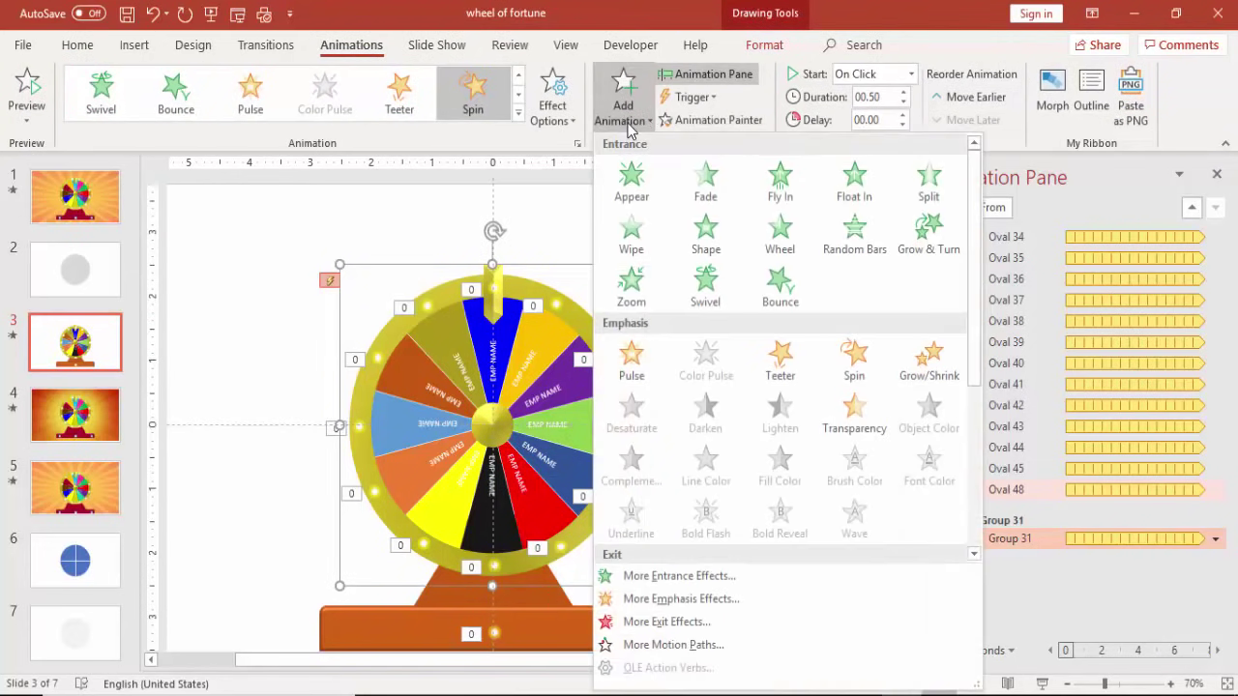
pyautogui.click(630, 186)
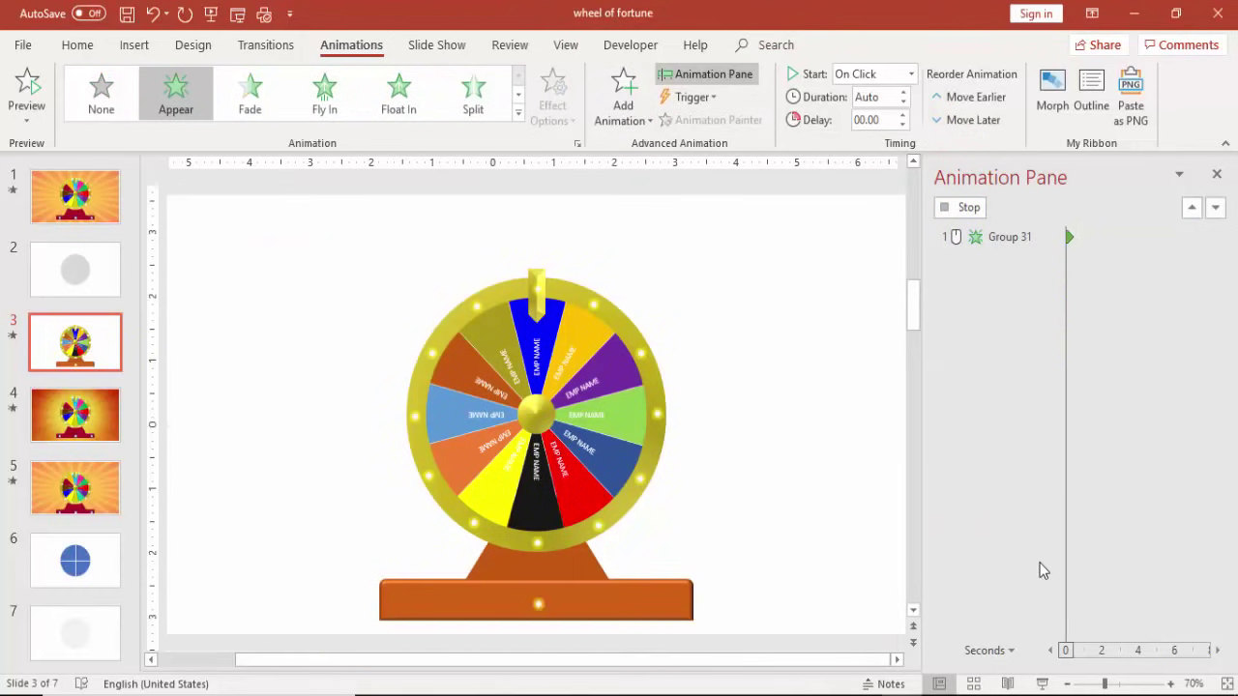
# Set the Appear effect to start on click of Group 31.
pyautogui.click(997, 513)
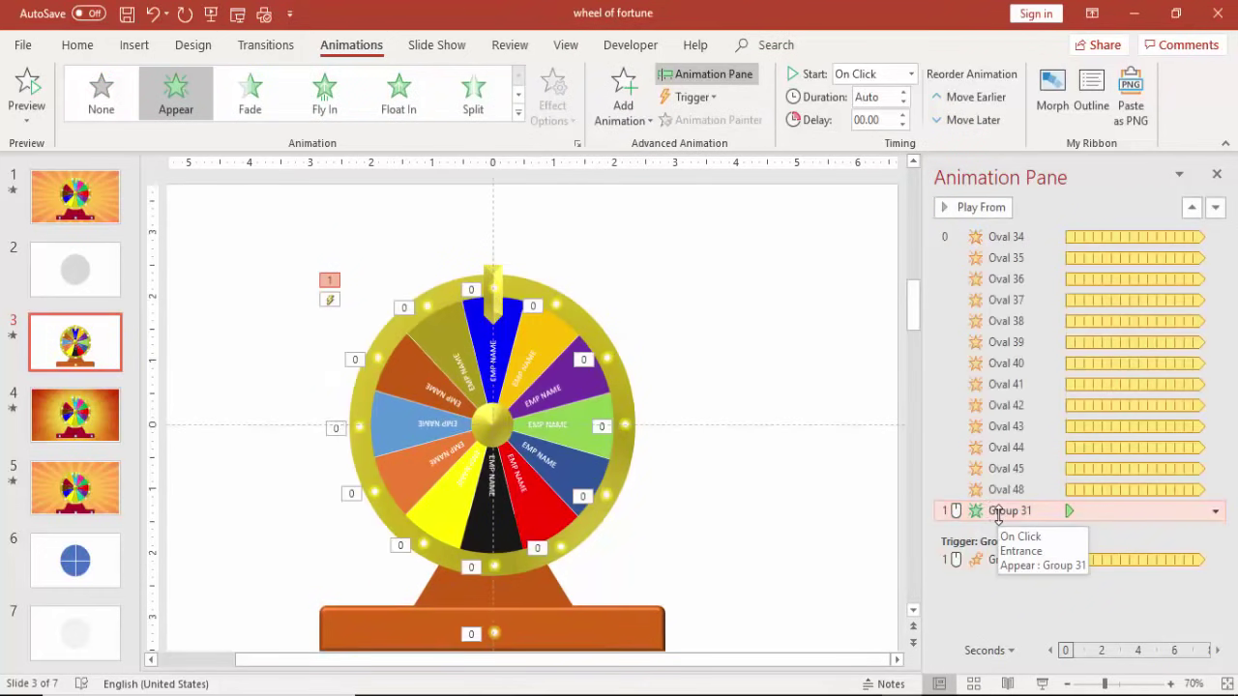
pyautogui.doubleClick(997, 512)
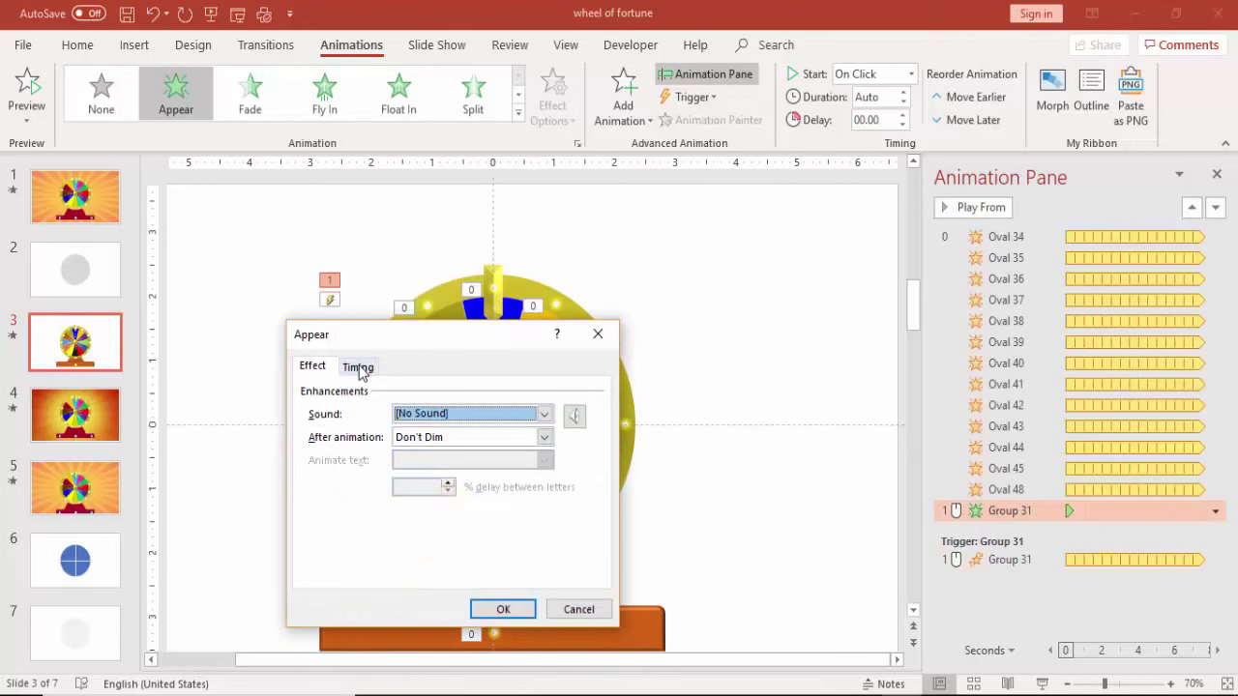
pyautogui.click(358, 367)
pyautogui.click(333, 503)
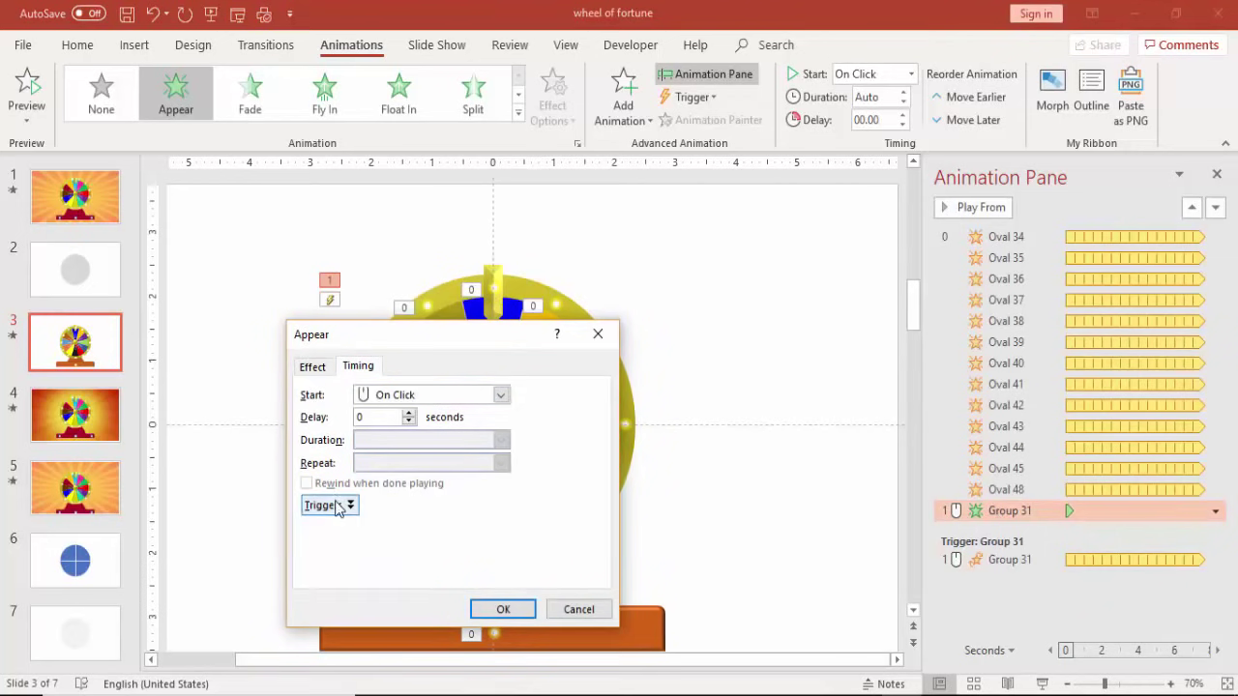
pyautogui.click(351, 548)
pyautogui.click(488, 547)
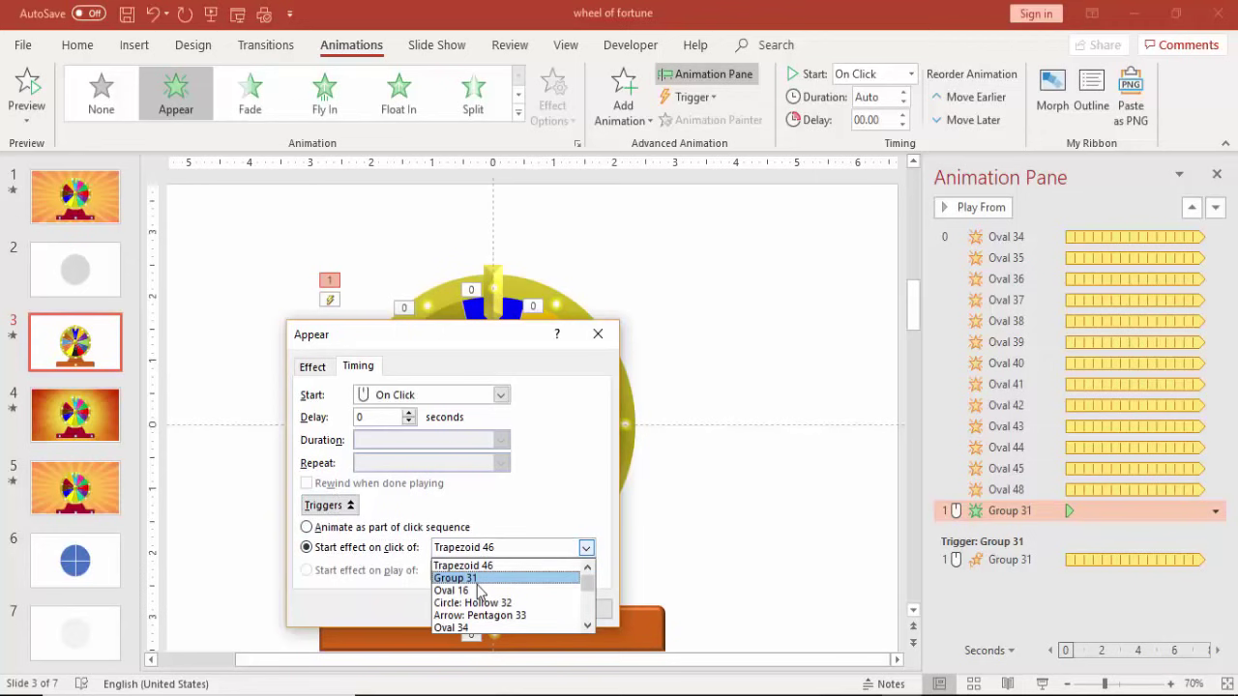
pyautogui.click(478, 583)
pyautogui.click(500, 610)
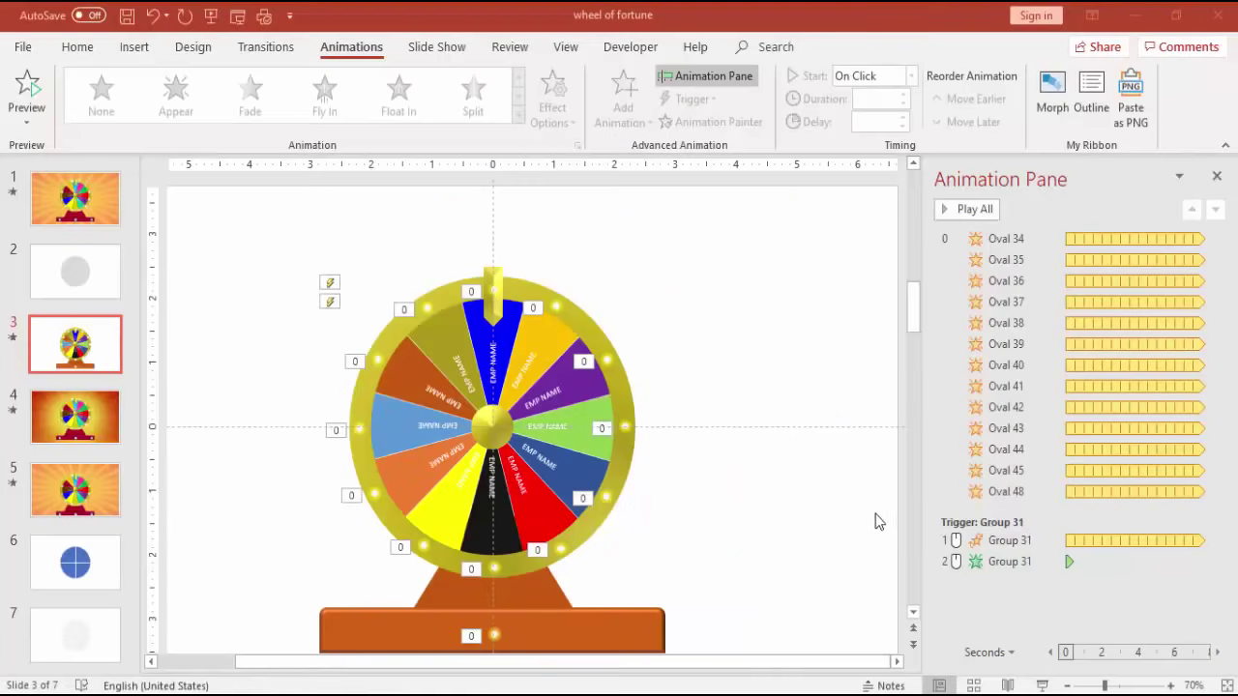
# Draw a rectangle covering the whole slide.
pyautogui.click(1217, 176)
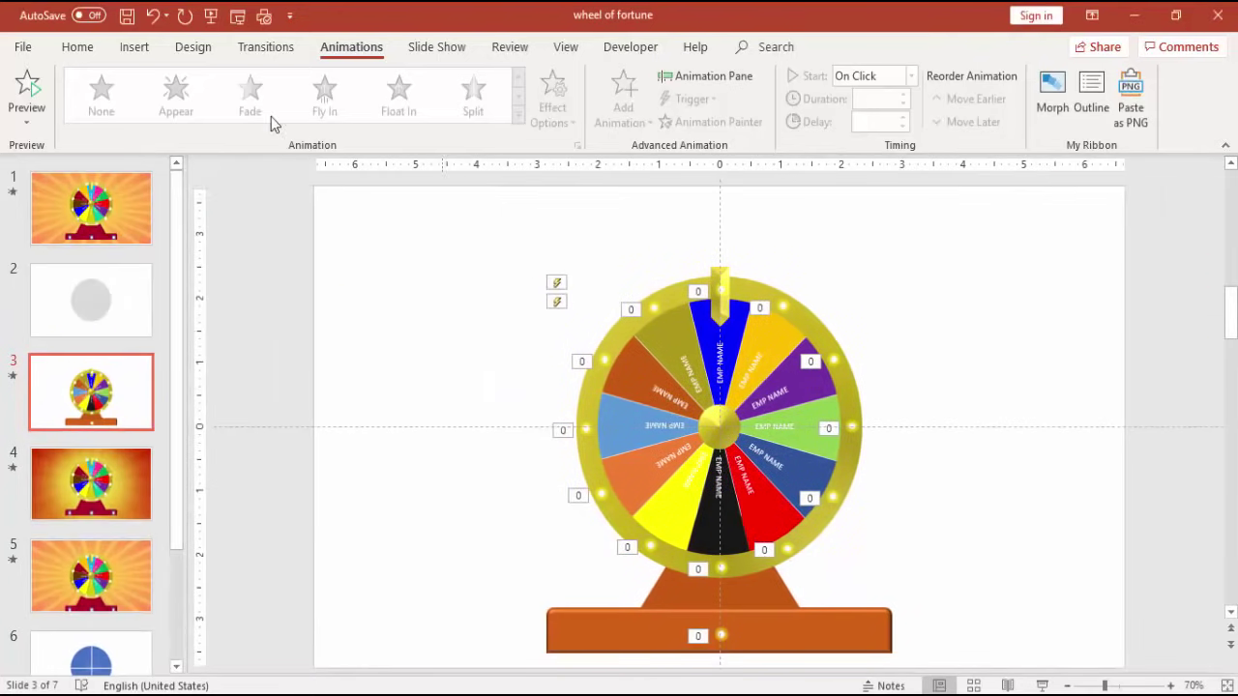
pyautogui.click(134, 47)
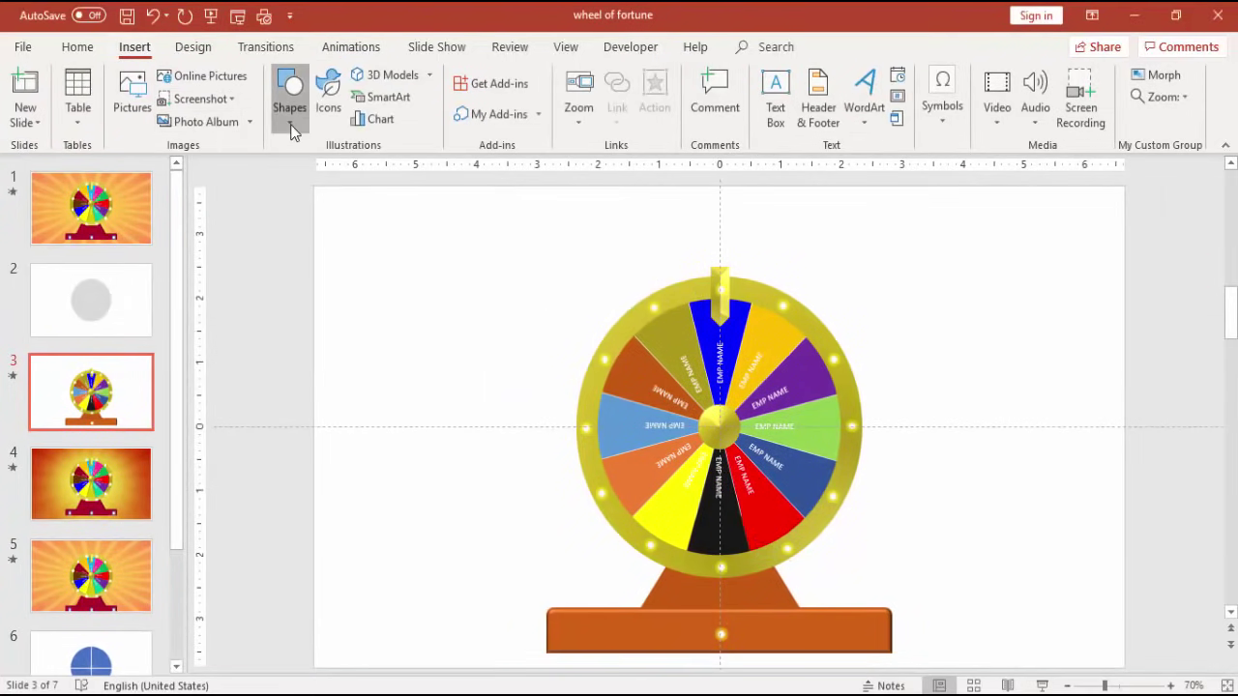
pyautogui.click(290, 118)
pyautogui.click(373, 168)
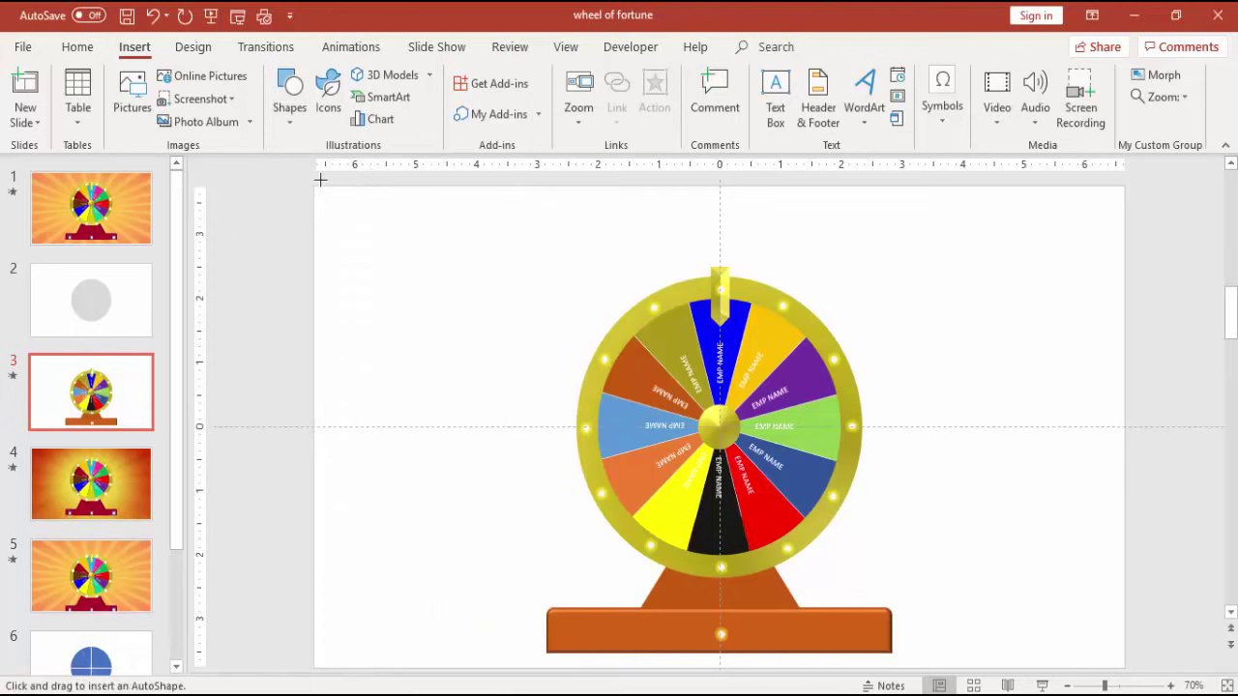
pyautogui.moveTo(315, 185); pyautogui.dragTo(1125, 662)
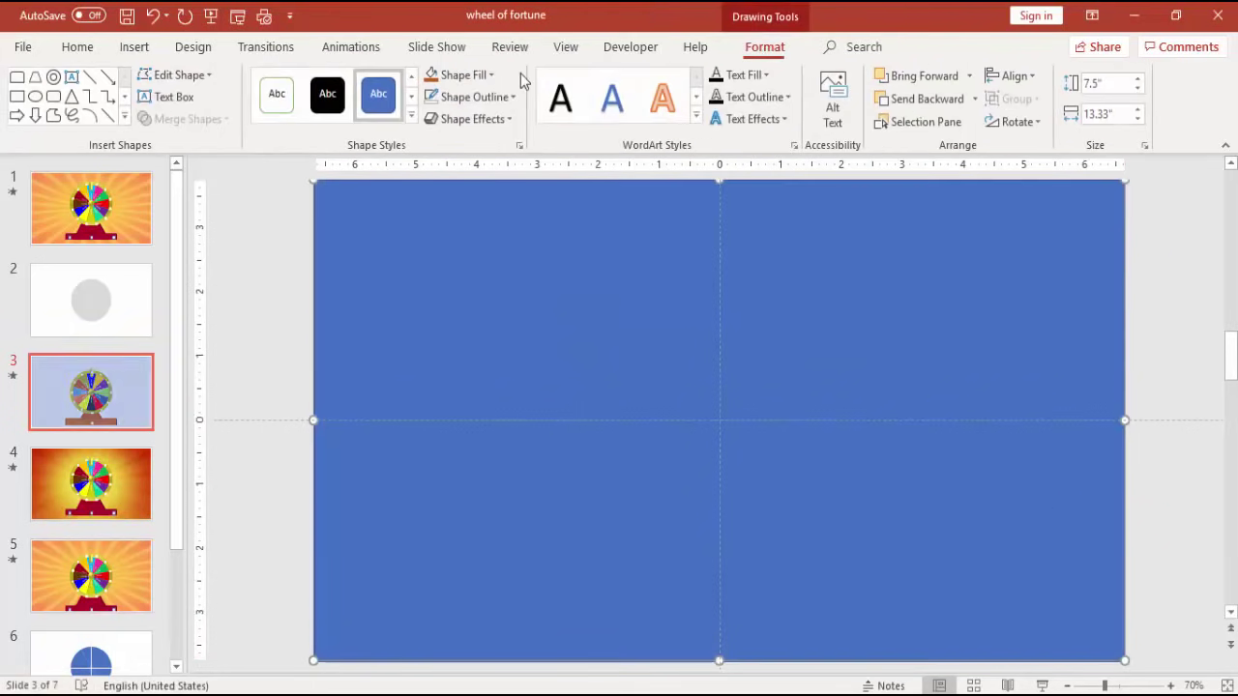
# Remove the rectangle's outline and switch it to Picture or texture fill.
pyautogui.click(474, 97)
pyautogui.click(487, 302)
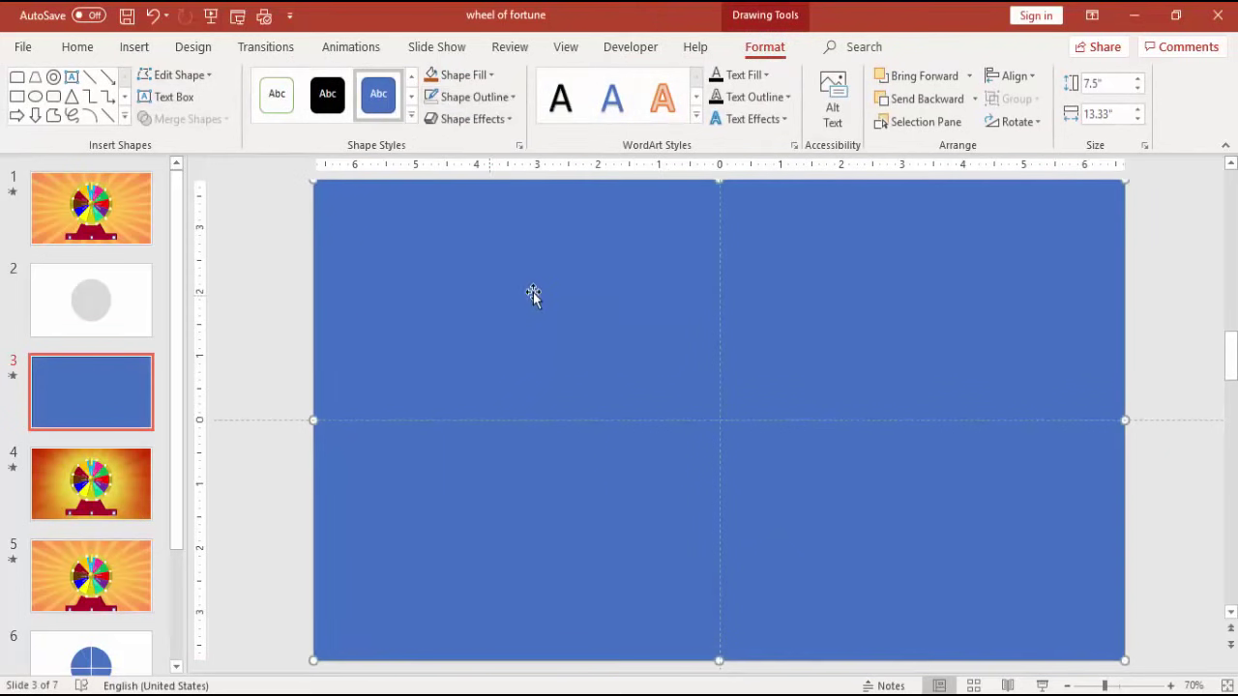
pyautogui.rightClick(855, 294)
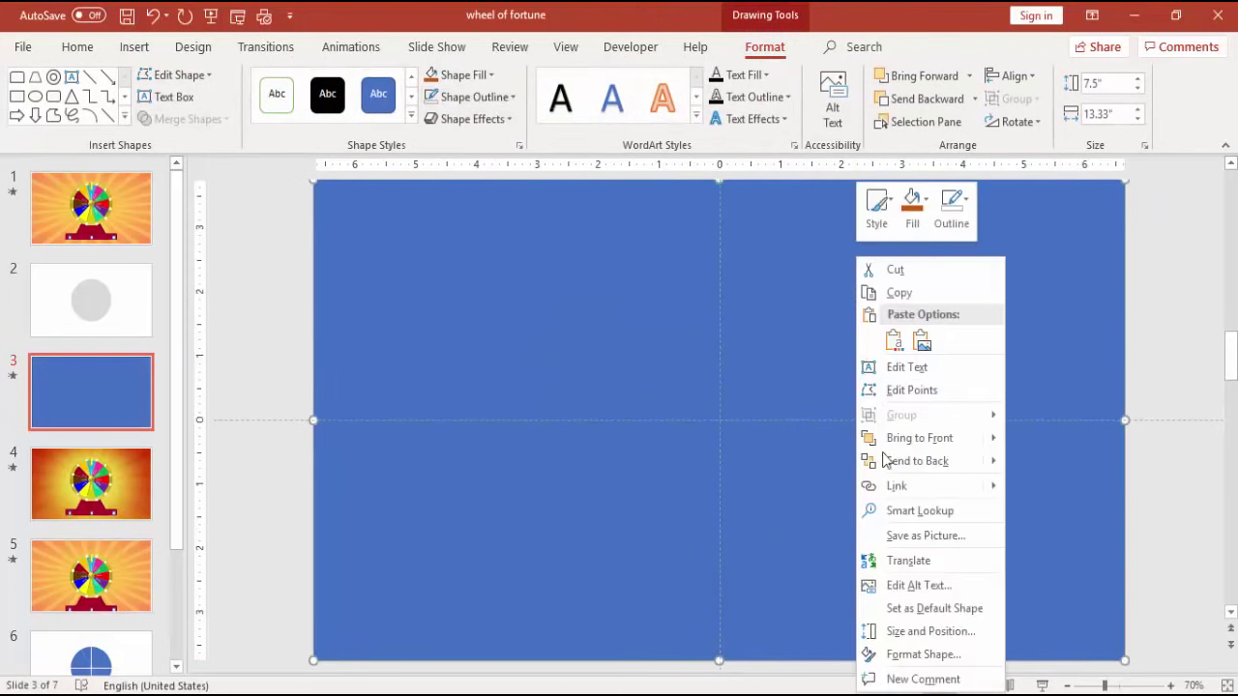
pyautogui.click(955, 656)
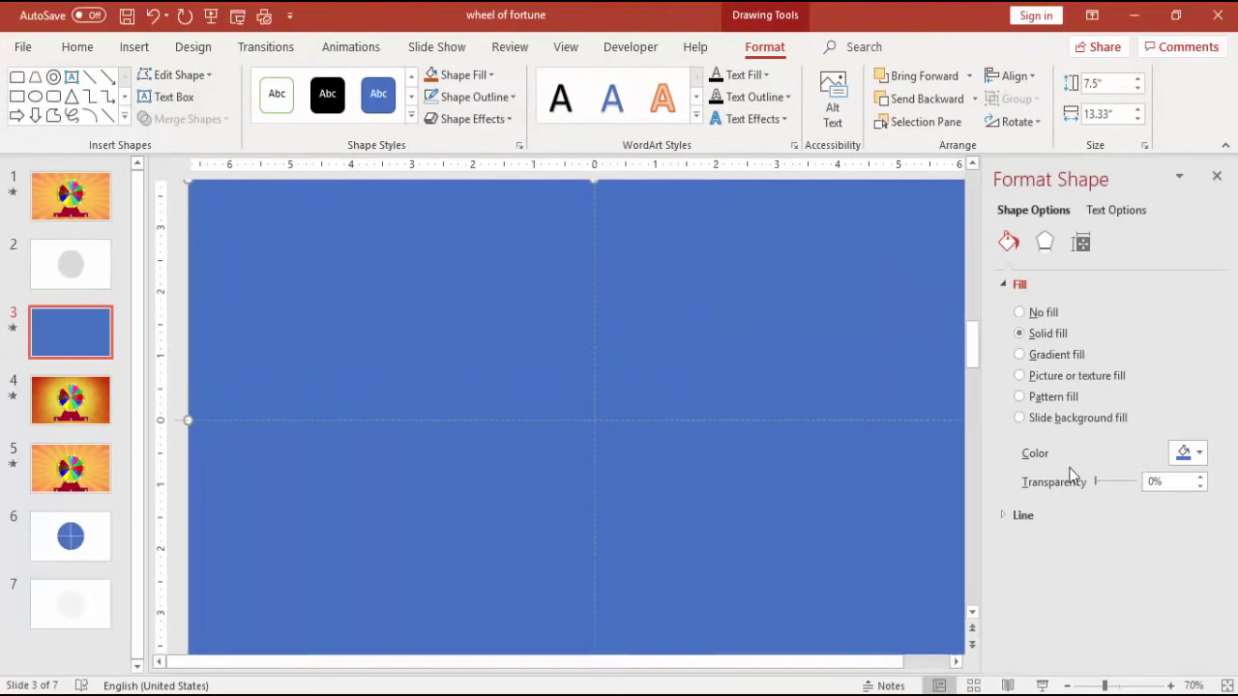
pyautogui.click(1061, 377)
# Fill the rectangle with the sunburst wallpaper picture at 8% transparency.
pyautogui.click(1042, 474)
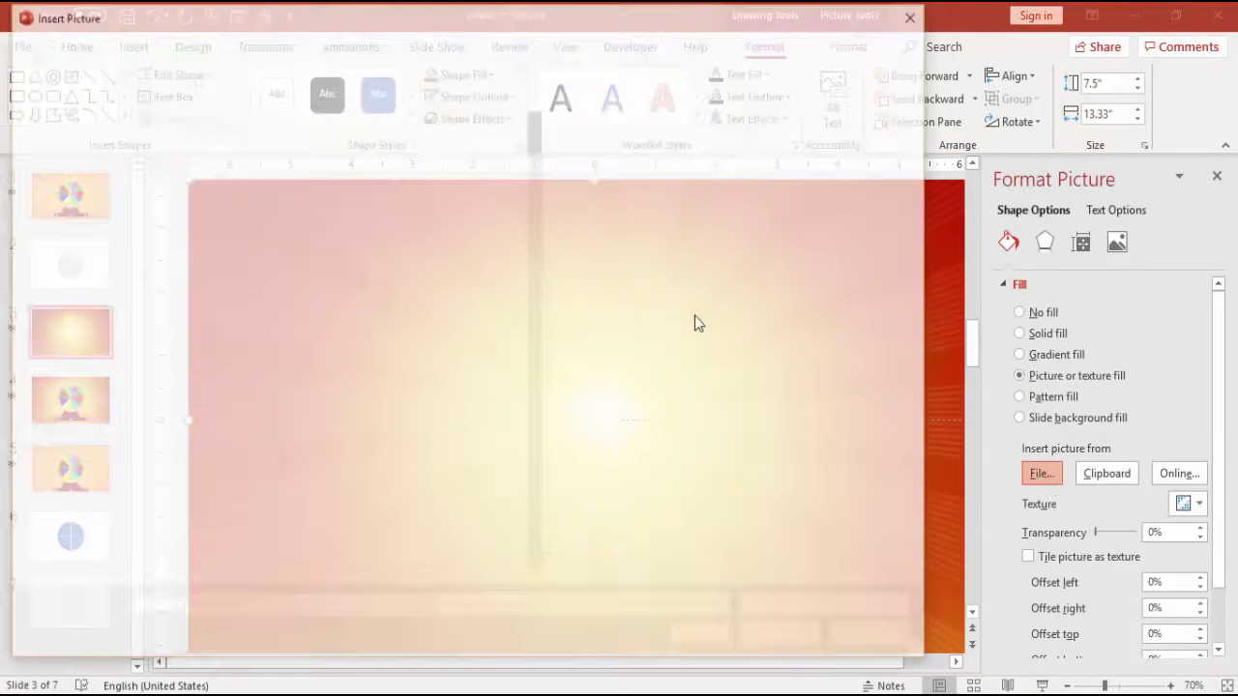
pyautogui.click(368, 162)
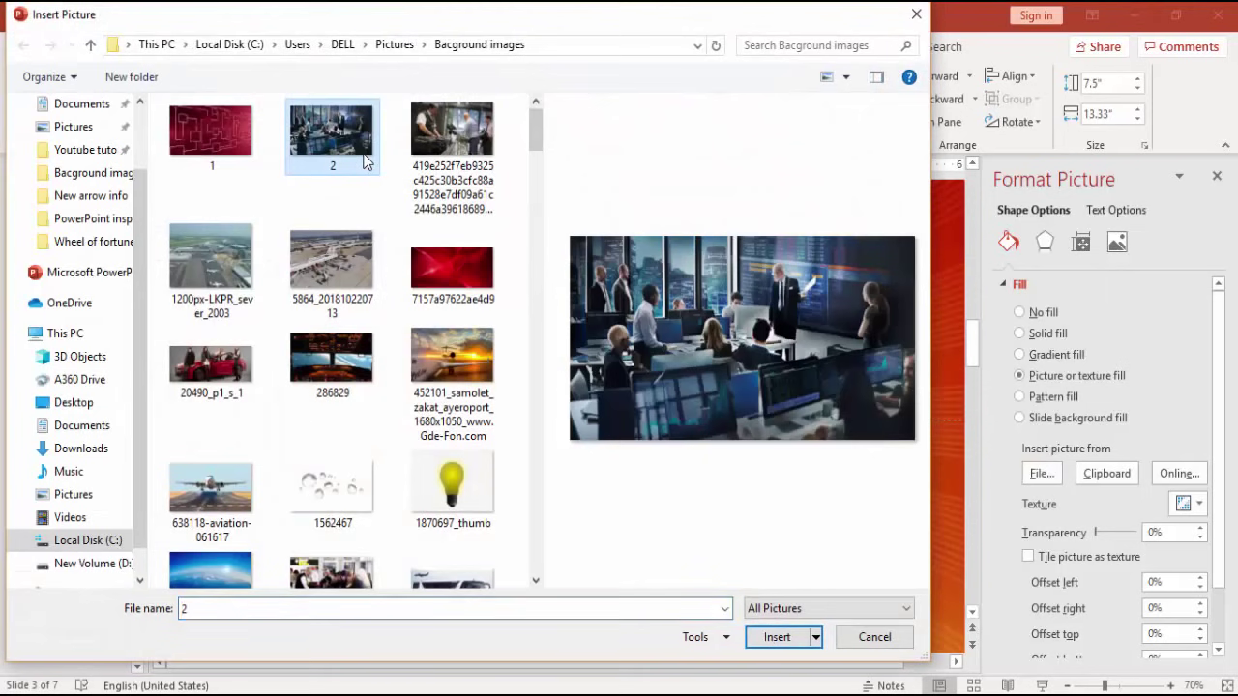
pyautogui.scroll(-10, 366, 162)
pyautogui.click(253, 256)
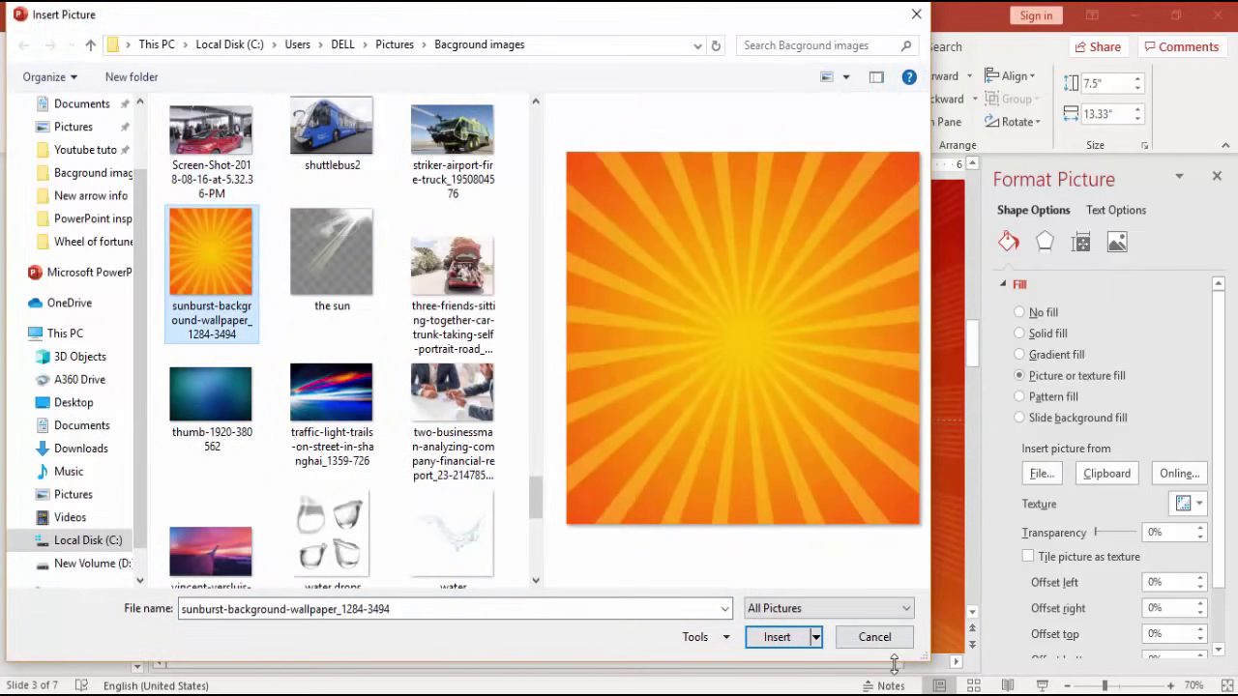
pyautogui.click(779, 637)
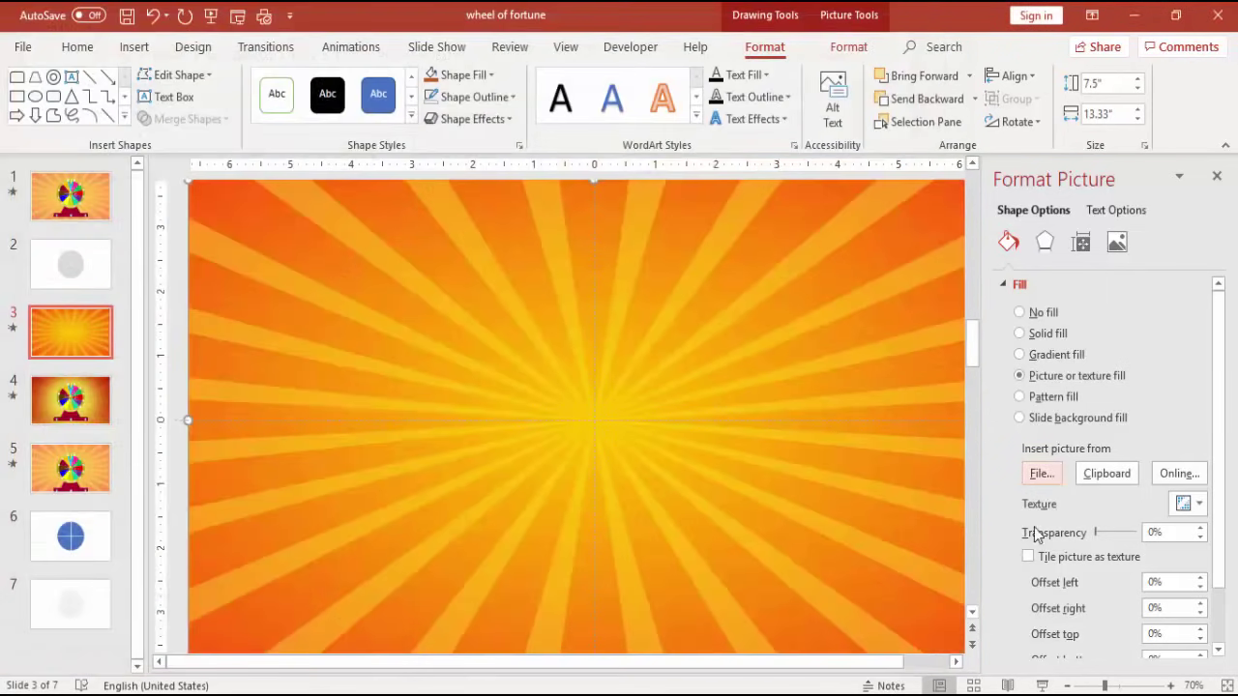
pyautogui.click(1200, 529)
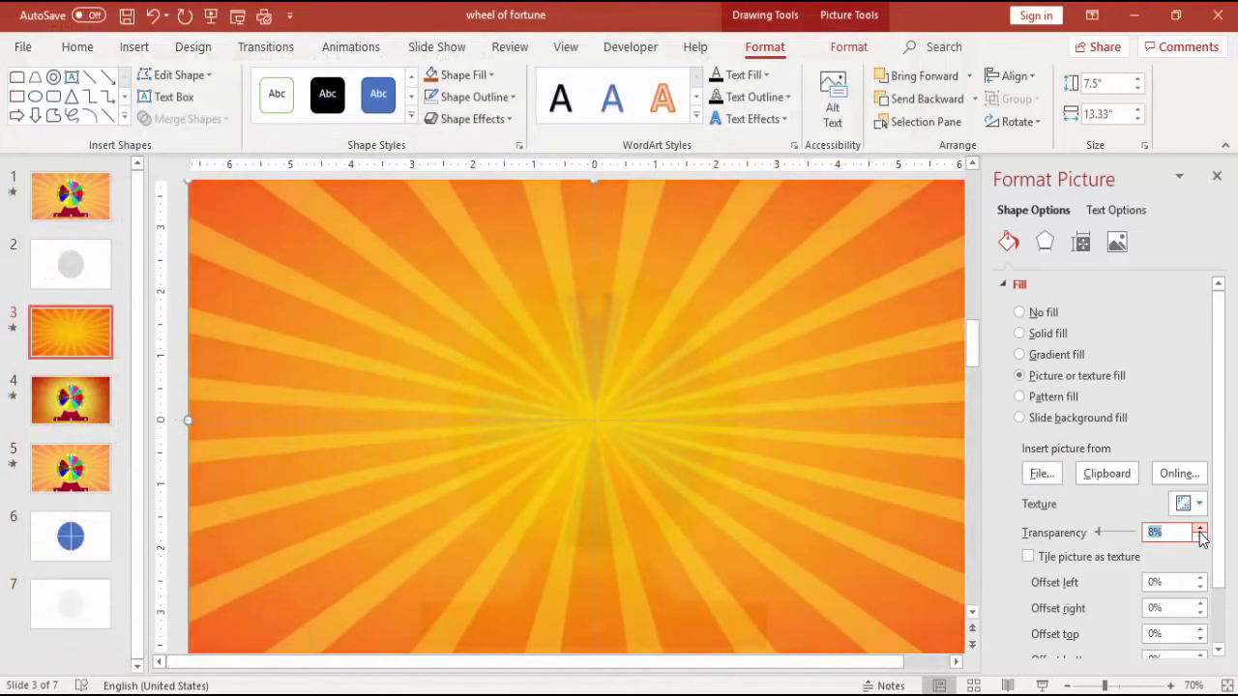
# Send the sunburst rectangle to the back, behind the wheel.
pyautogui.click(974, 99)
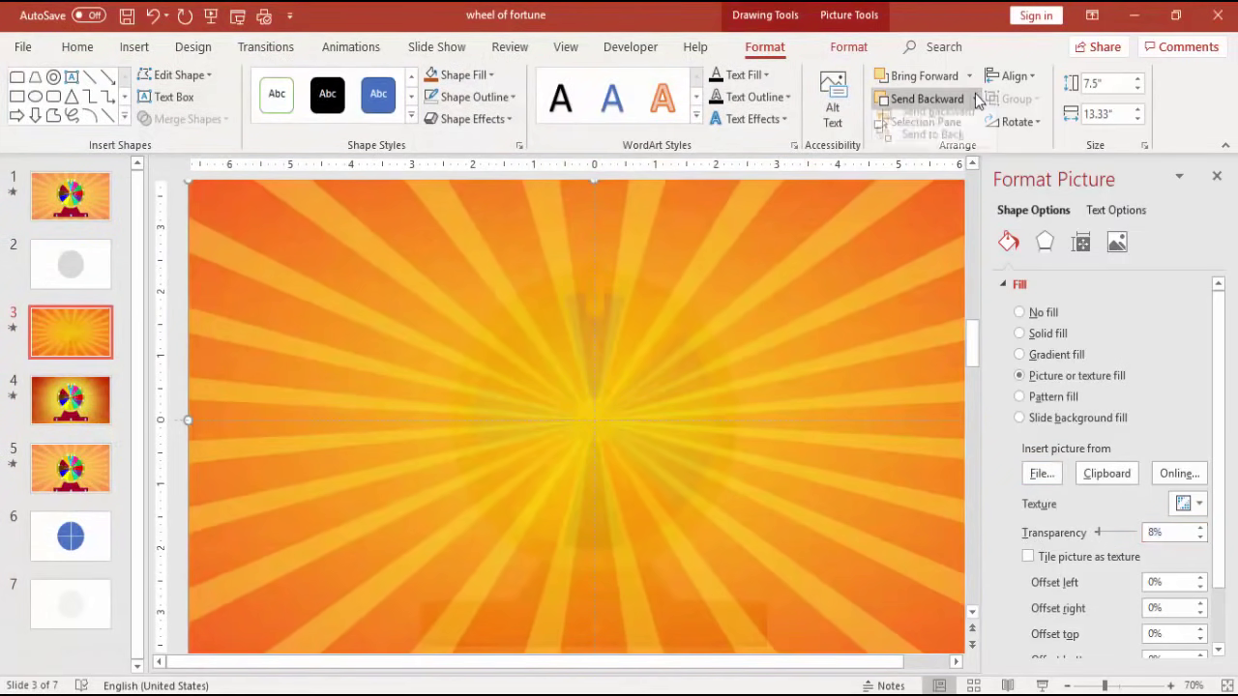
pyautogui.click(933, 146)
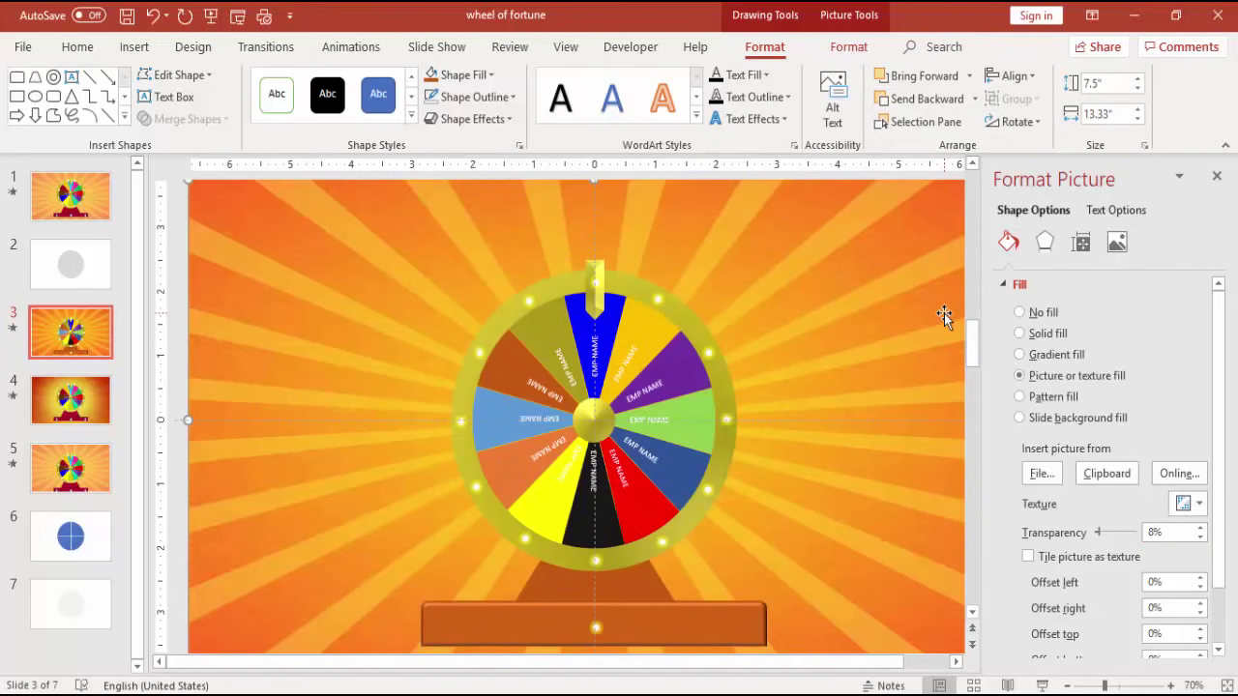
pyautogui.click(1216, 176)
pyautogui.click(1055, 292)
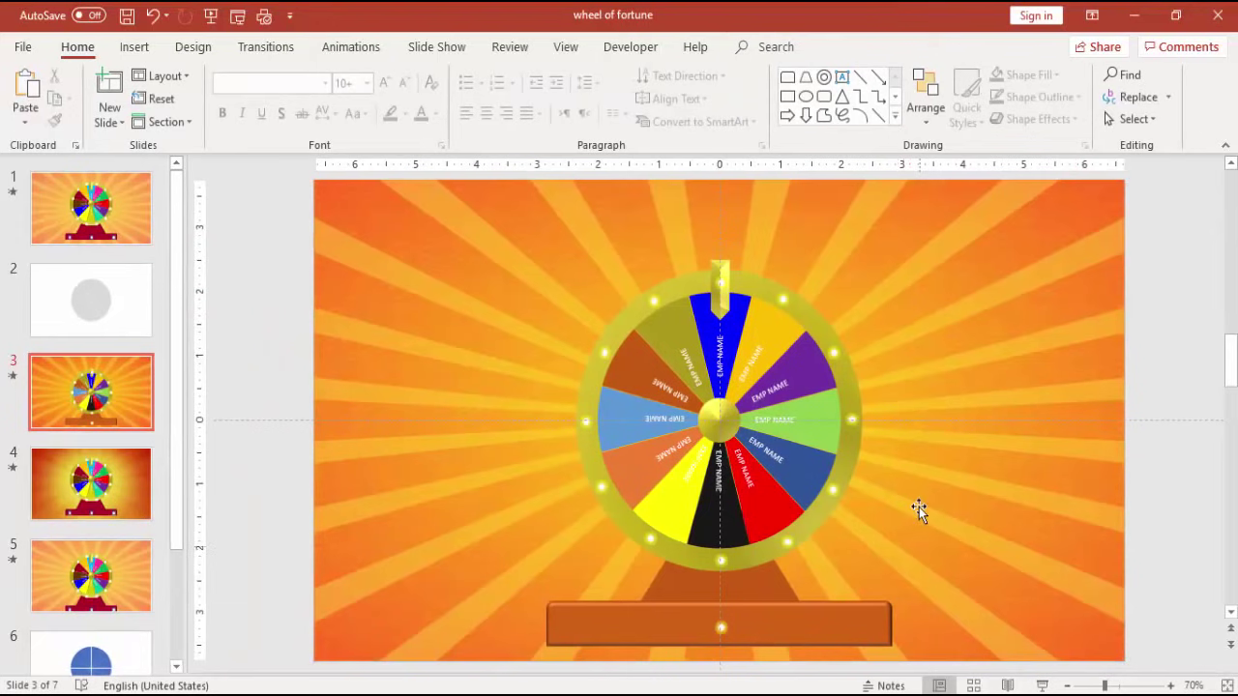